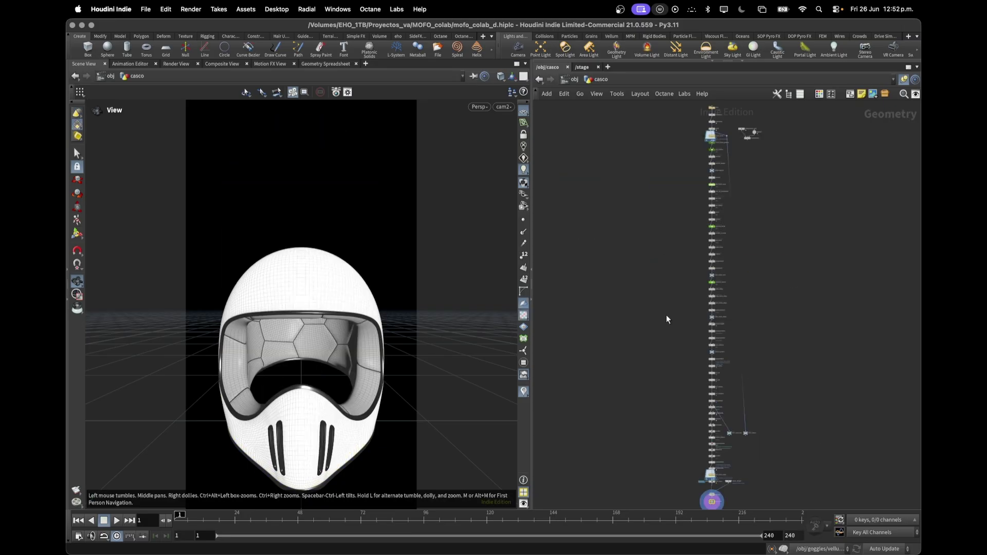
# Step: Display the file1 node at the head of the casco network and examine the imported Colab.obj helmet and head
pyautogui.moveTo(770, 178); pyautogui.dragTo(789, 340, button='middle')
pyautogui.scroll(10, 735, 268)
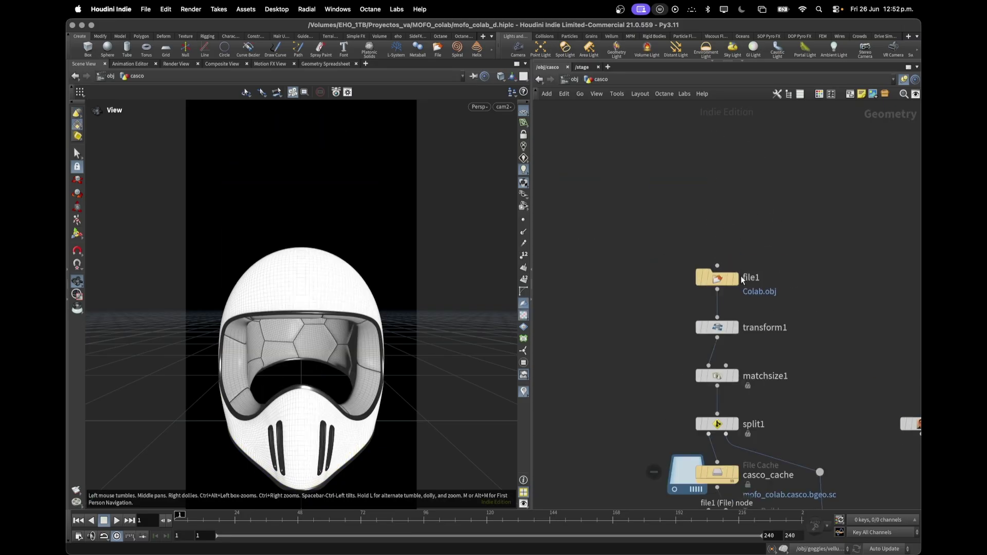
pyautogui.click(736, 279)
pyautogui.press('h')
pyautogui.moveTo(382, 308); pyautogui.dragTo(338, 353)
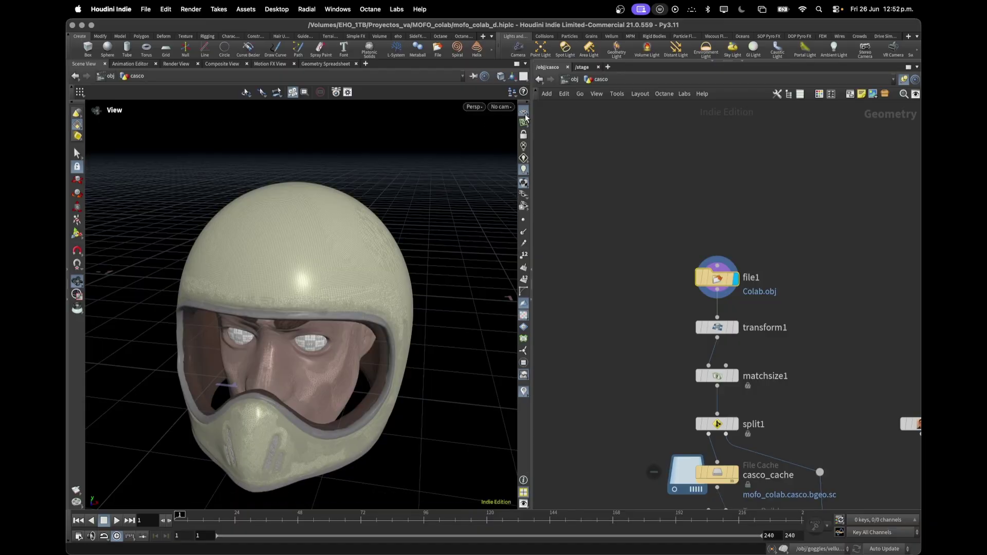
pyautogui.moveTo(457, 308); pyautogui.dragTo(278, 260)
# Step: Display the casco_cache node and examine the cached half-helmet geometry from another angle
pyautogui.scroll(10, 348, 304)
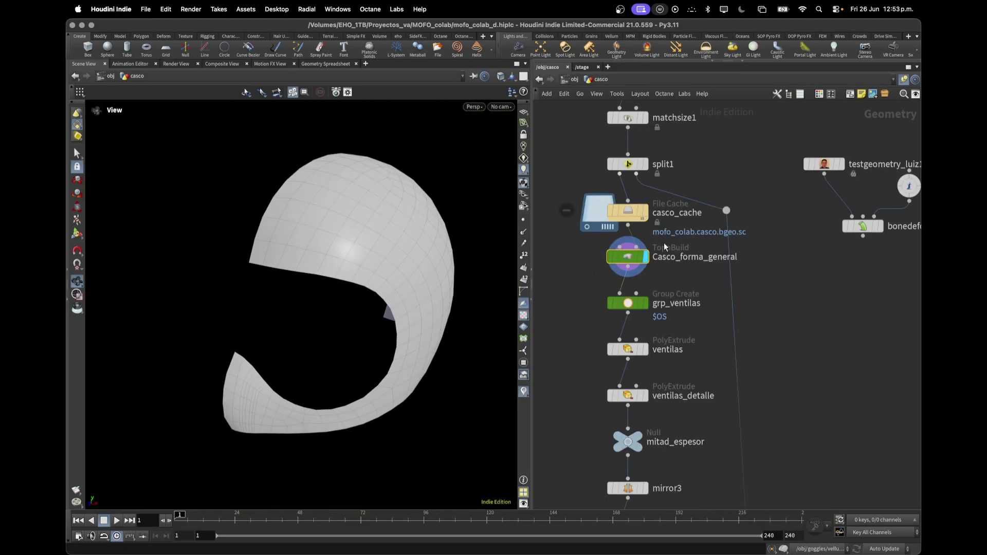
pyautogui.click(644, 211)
pyautogui.moveTo(434, 469); pyautogui.dragTo(303, 352)
pyautogui.click(642, 211)
# Step: Display grp_ventilas, ventilas, ventilas_detalle and mitad_espesor in turn to examine how the chin vents are built
pyautogui.click(645, 304)
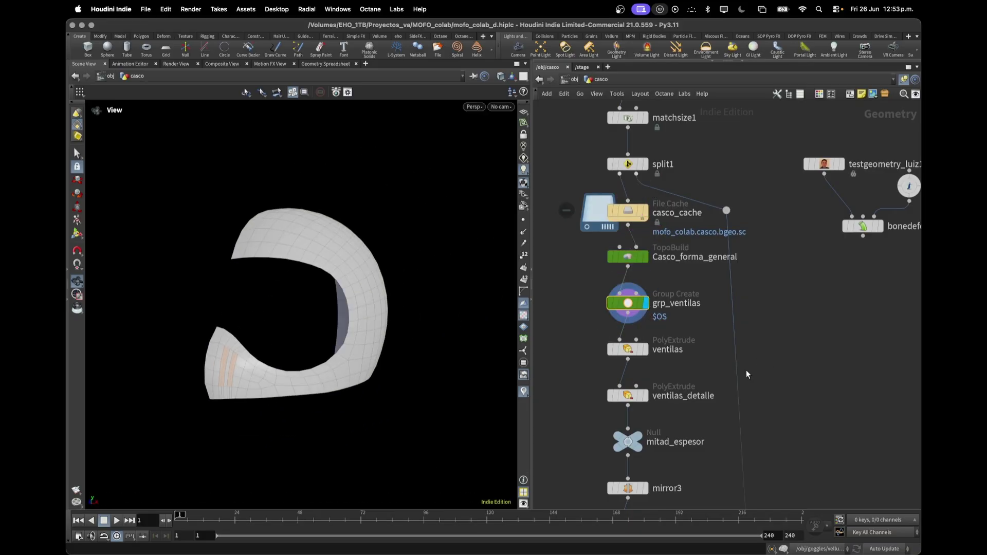
pyautogui.click(645, 349)
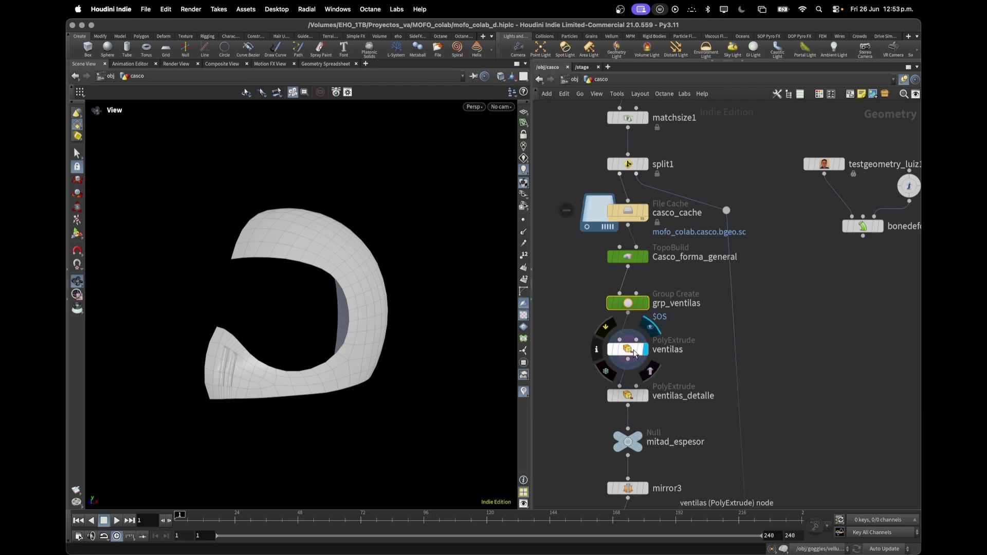
pyautogui.scroll(5, 220, 370)
pyautogui.scroll(3, 219, 370)
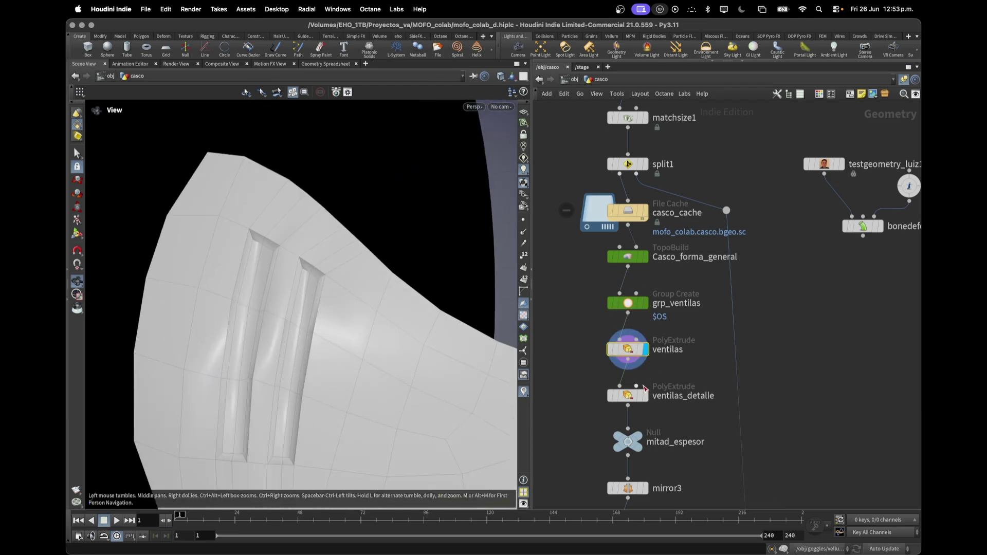
pyautogui.click(645, 396)
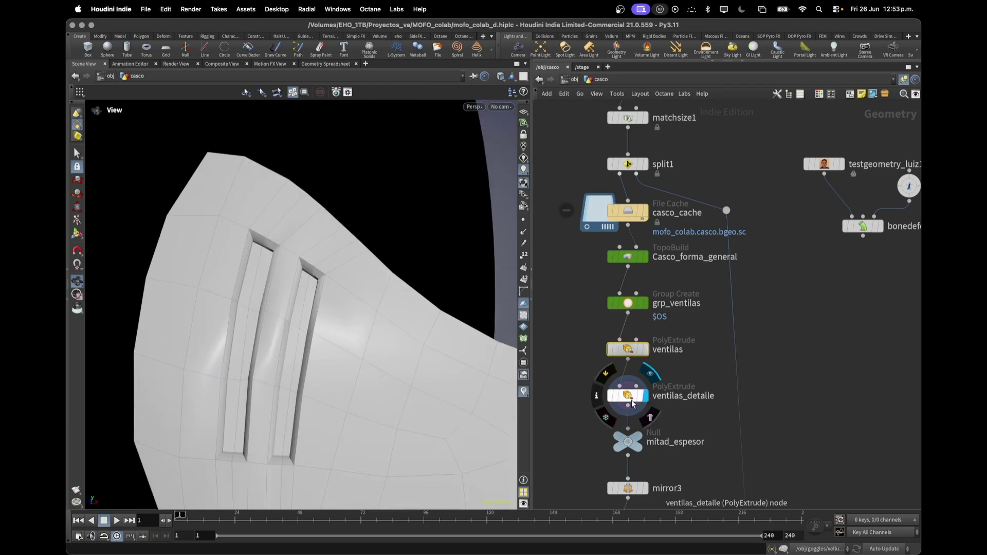
pyautogui.click(637, 440)
# Step: Display the mirror3 node and examine the whole mirrored helmet from the front
pyautogui.moveTo(683, 479); pyautogui.dragTo(667, 292, button='middle')
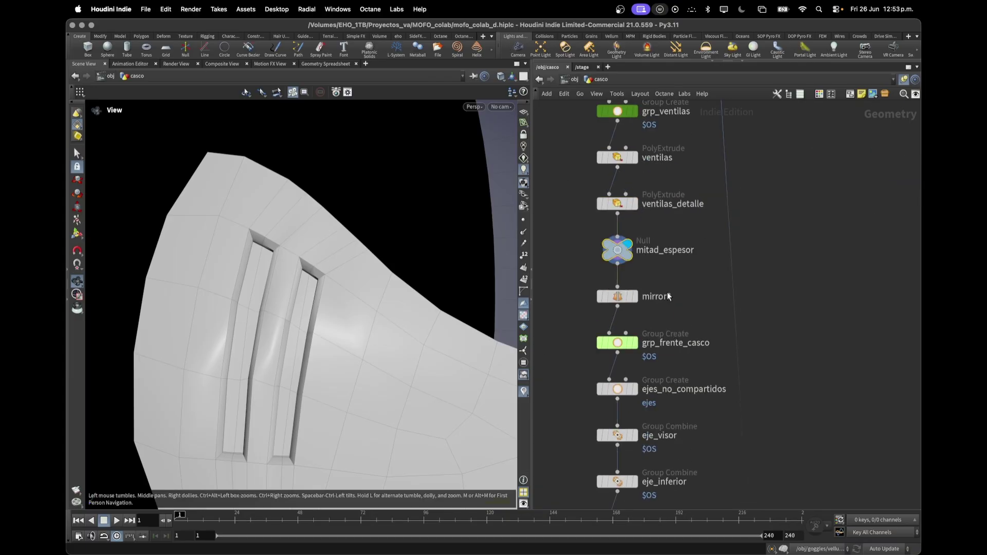
pyautogui.click(636, 297)
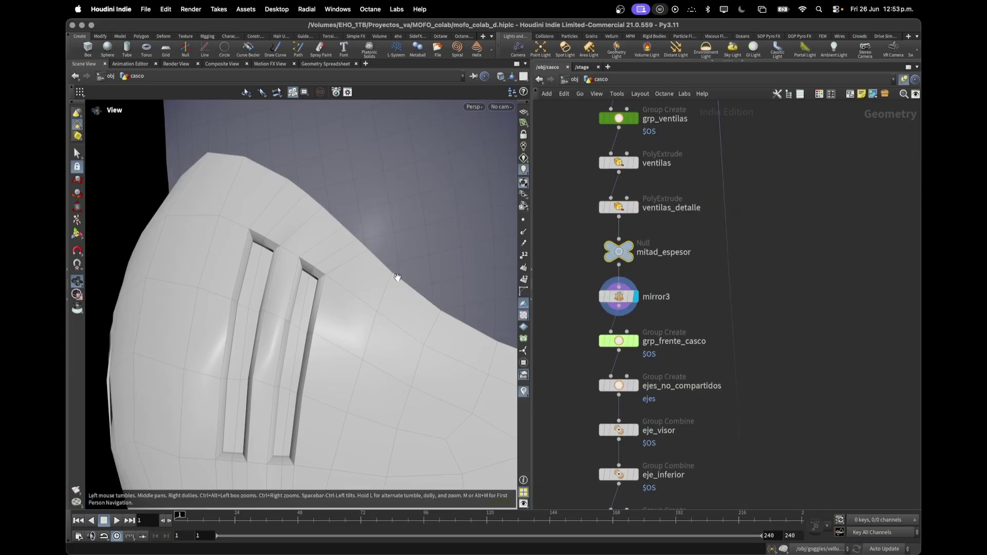
pyautogui.press('h')
pyautogui.moveTo(347, 324); pyautogui.dragTo(338, 184)
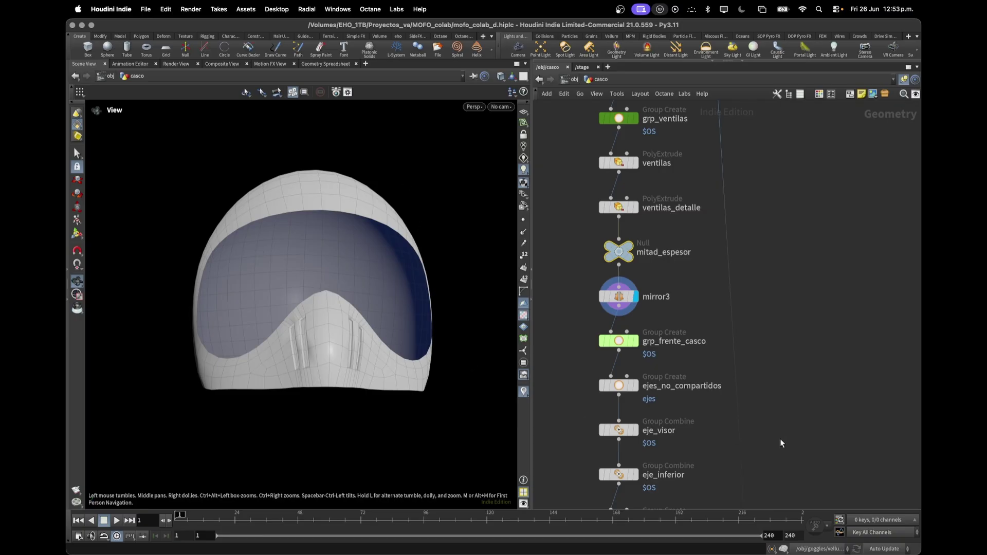
# Step: Display the grp_frente_casco group node and examine the grouped faces around the helmet's front
pyautogui.moveTo(721, 429); pyautogui.dragTo(699, 347, button='middle')
pyautogui.click(613, 259)
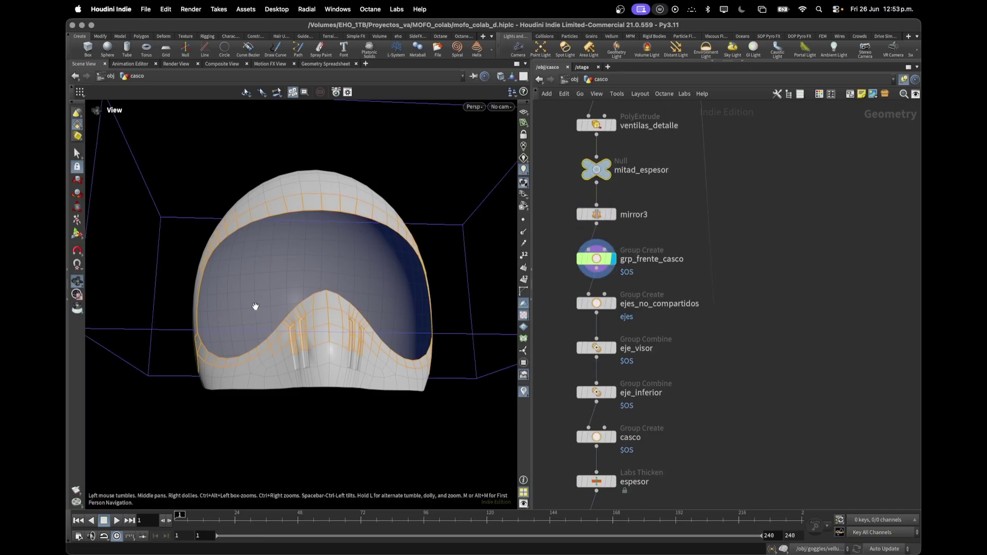
pyautogui.moveTo(282, 320); pyautogui.dragTo(373, 295)
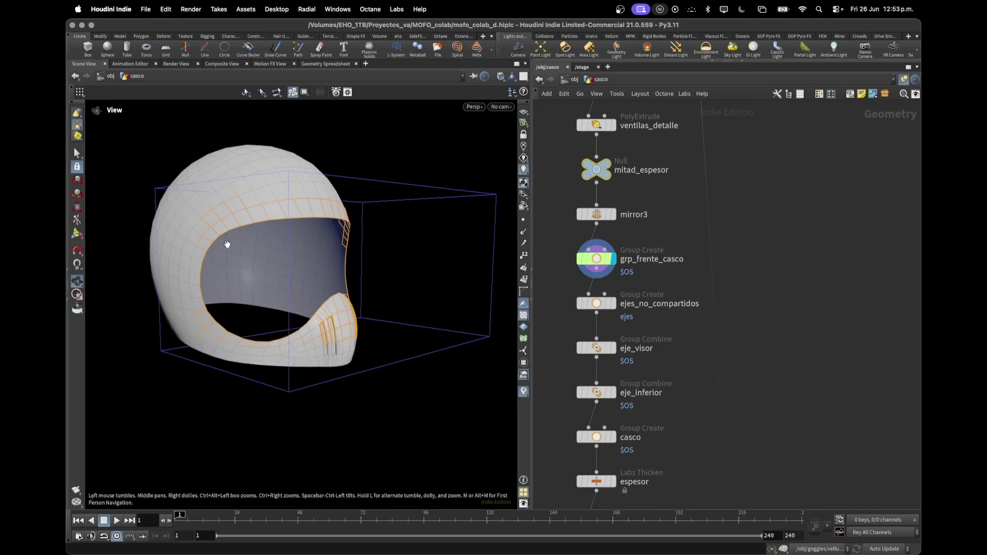
# Step: Display ejes_no_compartidos, eje_visor and eje_inferior in turn to examine the helmet's unshared, visor and lower edge groups
pyautogui.click(614, 302)
pyautogui.moveTo(293, 350); pyautogui.dragTo(330, 368)
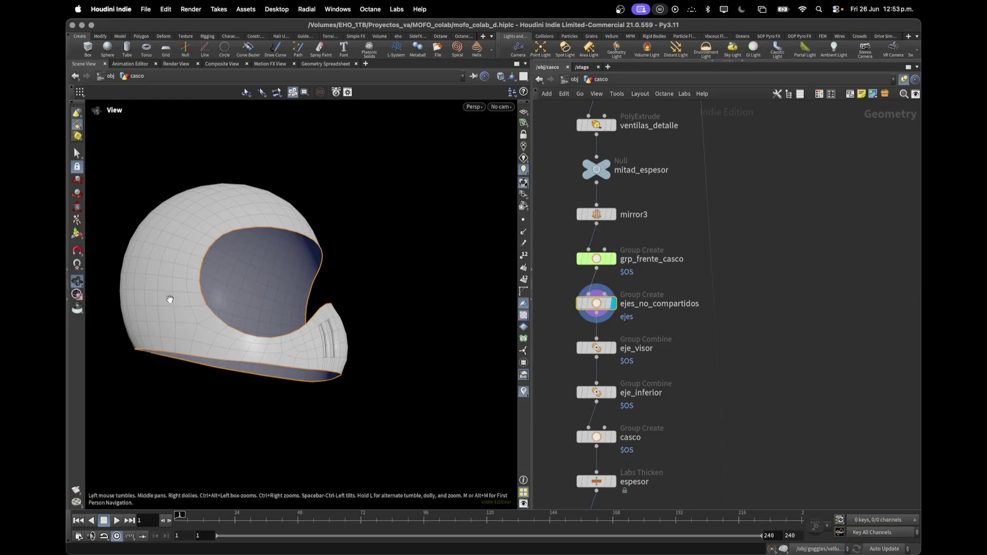
pyautogui.press('f')
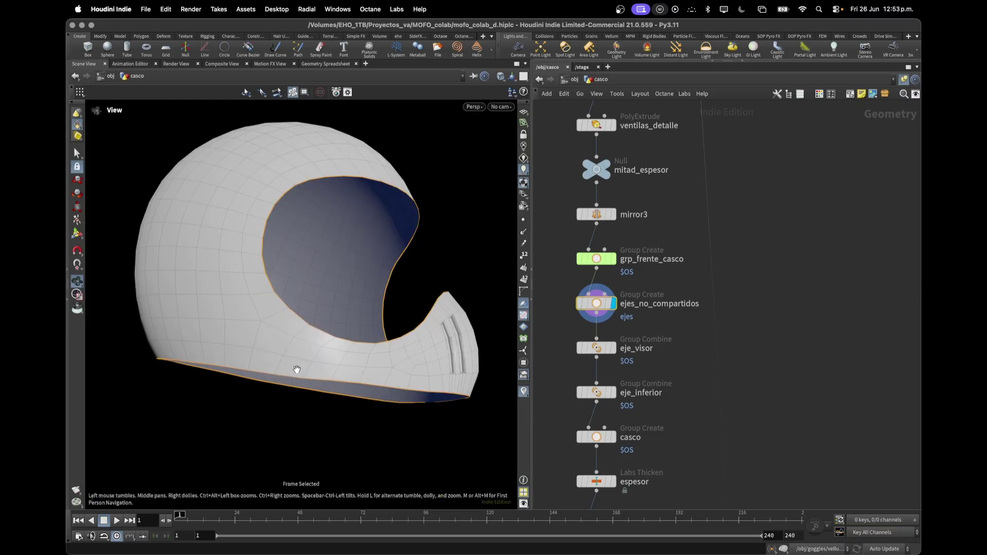
pyautogui.click(613, 350)
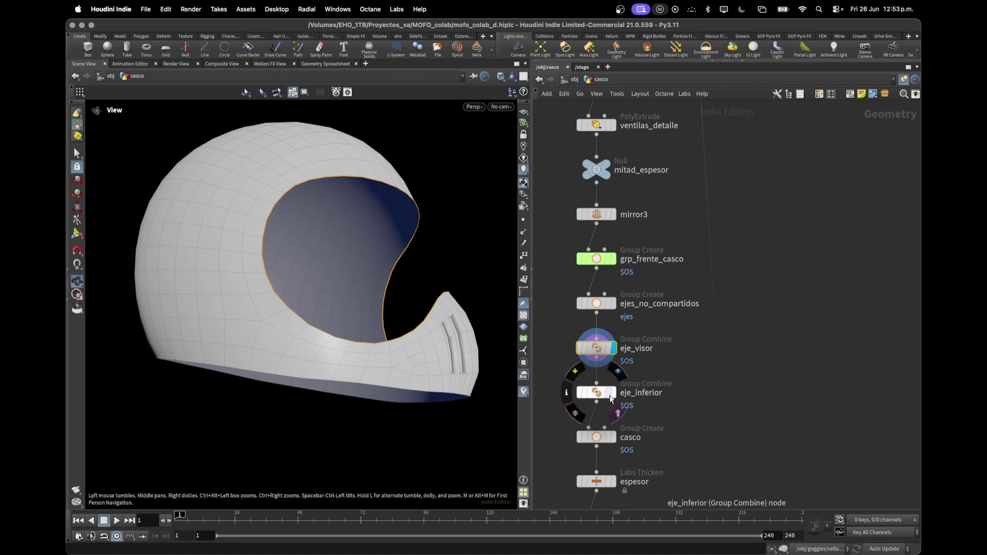
pyautogui.click(613, 393)
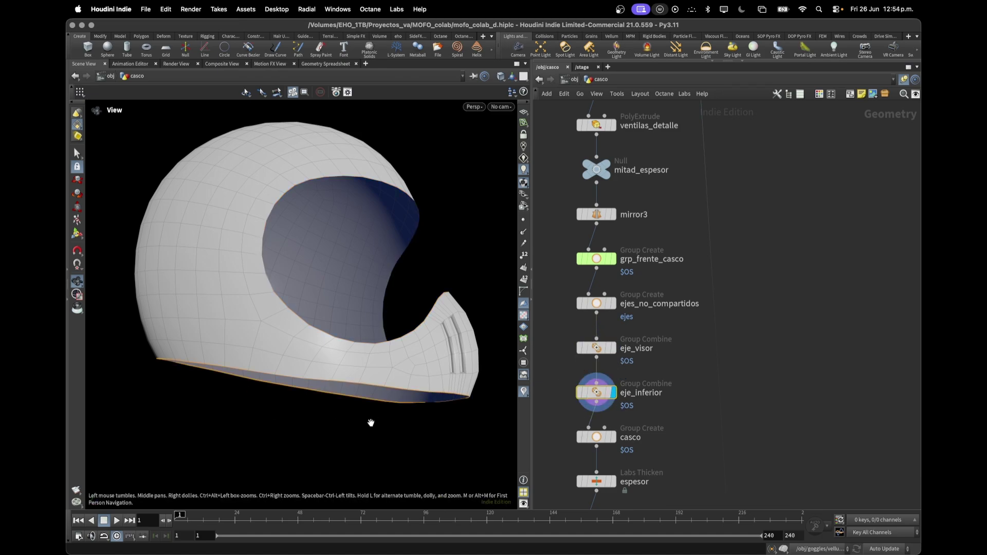
pyautogui.moveTo(371, 423); pyautogui.dragTo(367, 407)
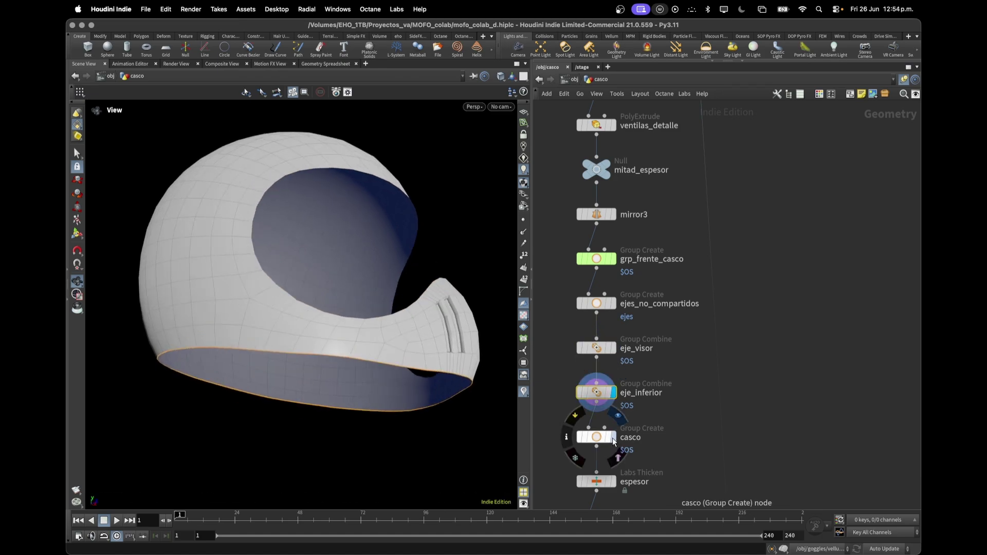
# Step: Display the casco group and the espesor Labs Thicken node, and examine the shell thickness at the visor opening
pyautogui.click(614, 440)
pyautogui.moveTo(353, 333); pyautogui.dragTo(350, 372)
pyautogui.scroll(-5, 386, 344)
pyautogui.click(610, 482)
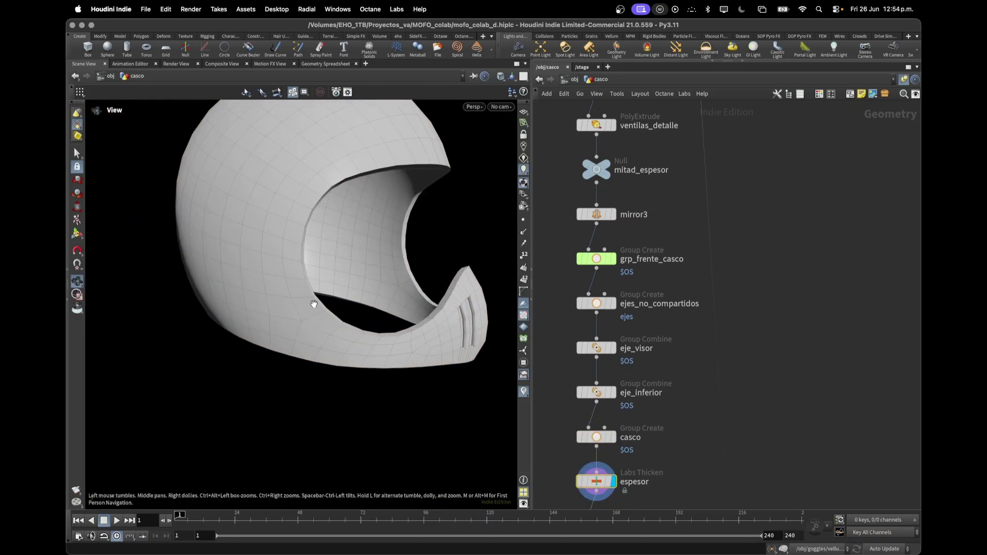
pyautogui.scroll(5, 315, 304)
pyautogui.moveTo(329, 368); pyautogui.dragTo(268, 394)
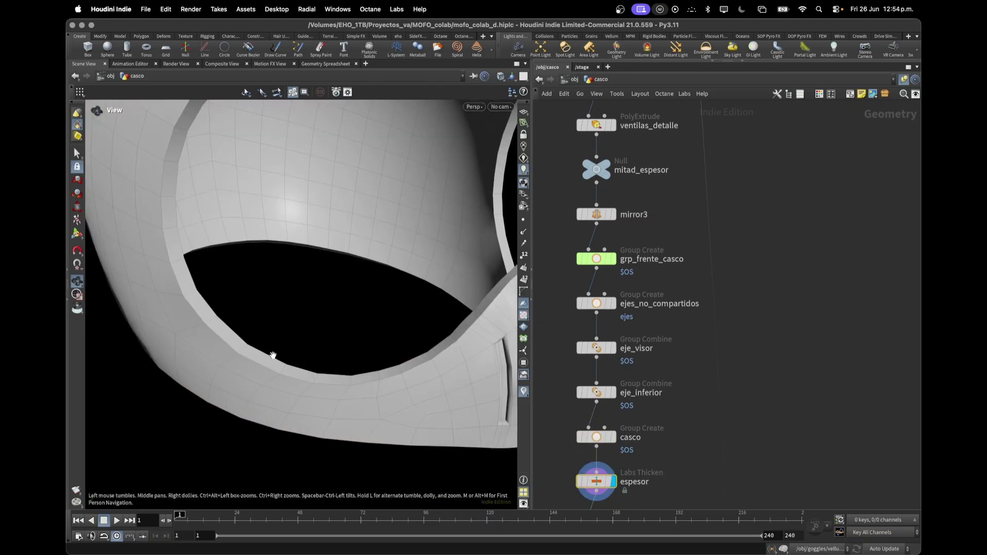
# Step: Display the apertura_frente group node and examine the grouped rim faces of the visor opening
pyautogui.moveTo(653, 468); pyautogui.dragTo(712, 226, button='middle')
pyautogui.click(673, 286)
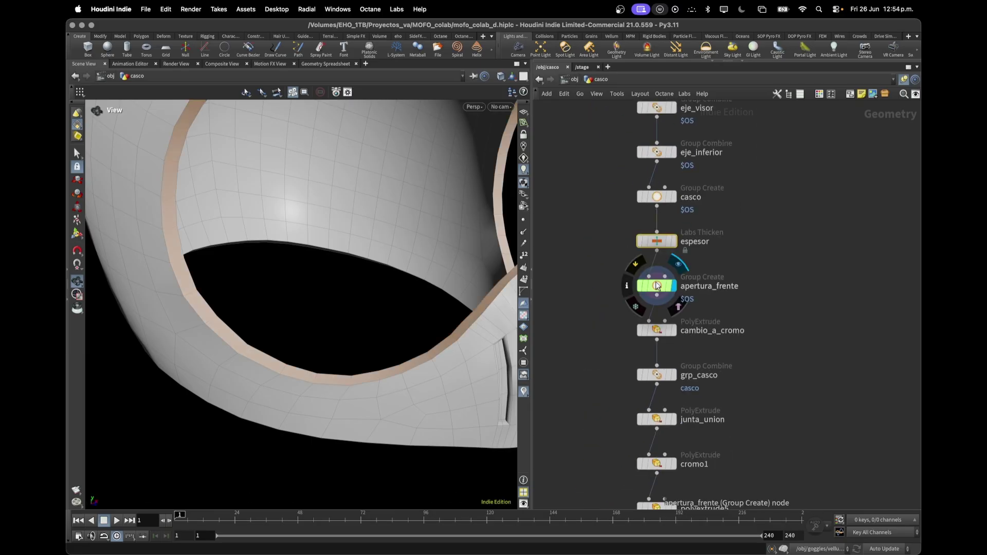
pyautogui.press('f')
# Step: Display each node from cambio_a_cromo through Listo_cromo_visor to examine how the visor's joint and chrome trim are built
pyautogui.click(635, 197)
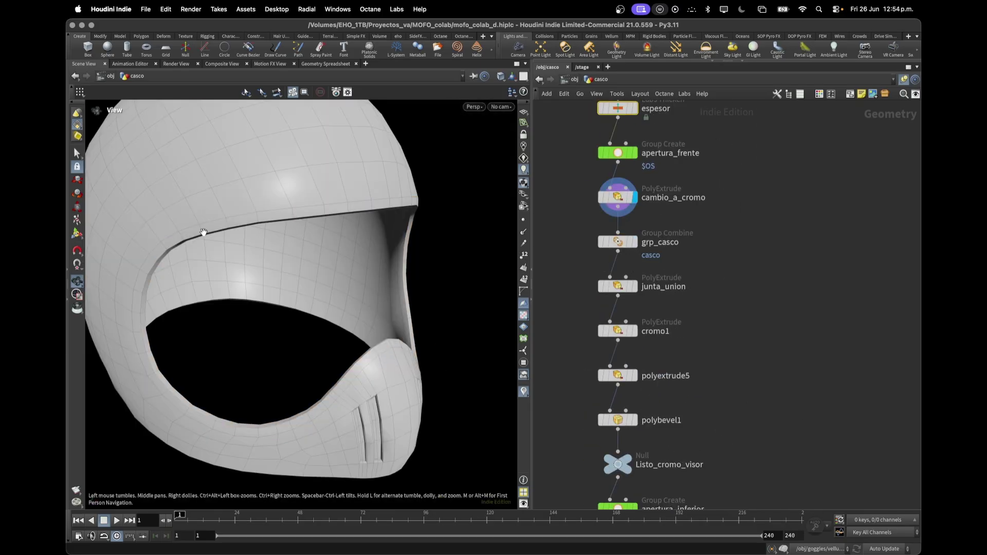
pyautogui.click(636, 242)
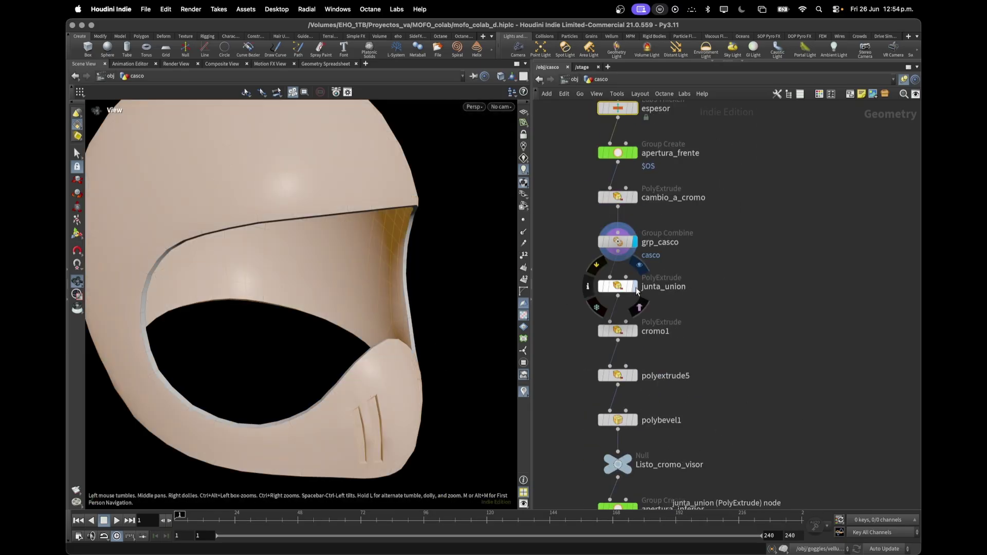
pyautogui.click(636, 286)
pyautogui.click(635, 331)
pyautogui.click(635, 376)
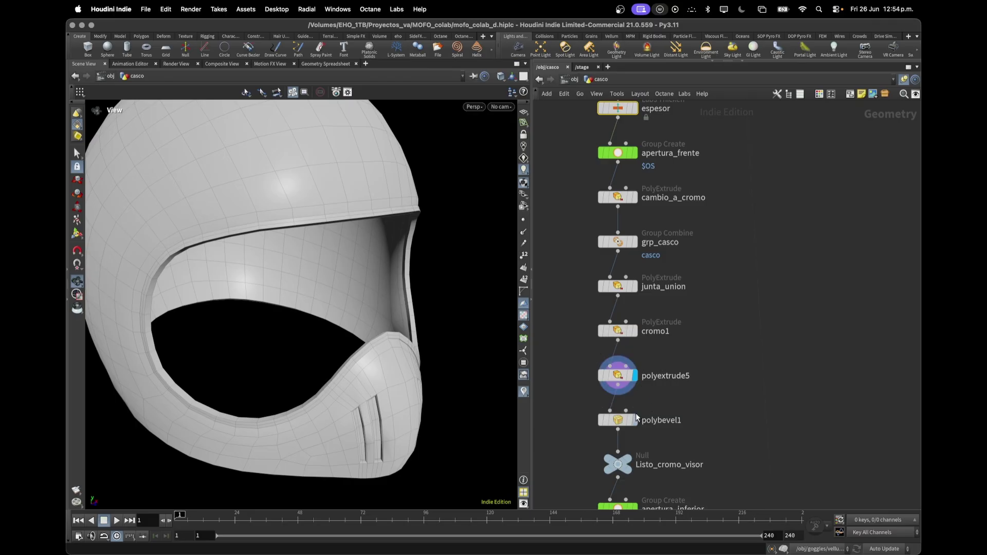
pyautogui.click(635, 420)
pyautogui.click(631, 465)
# Step: Display the lower-opening nodes from junta_abajo through groupcombine1 and examine the bottom trim and the cromo group
pyautogui.moveTo(320, 286); pyautogui.dragTo(397, 265)
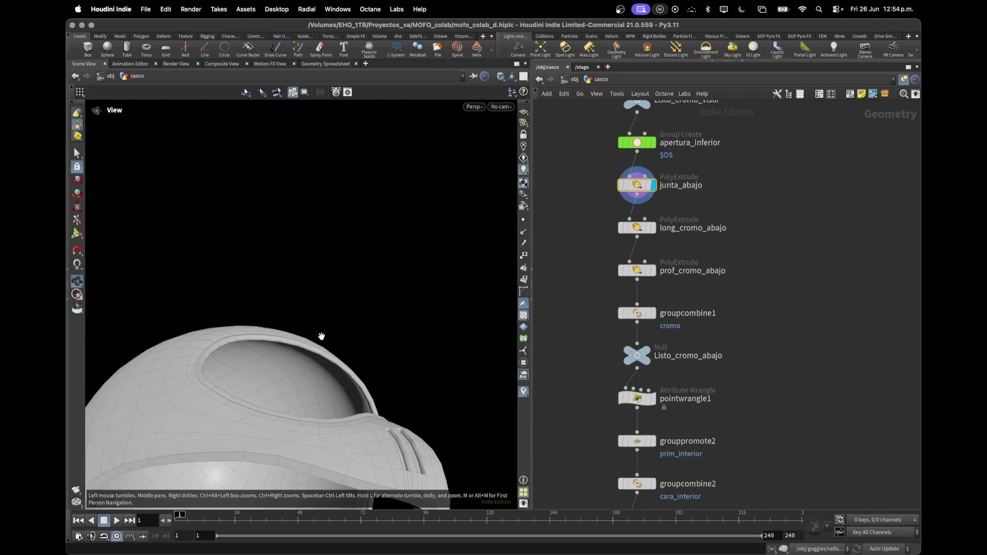
pyautogui.moveTo(324, 335); pyautogui.dragTo(326, 291)
pyautogui.click(654, 227)
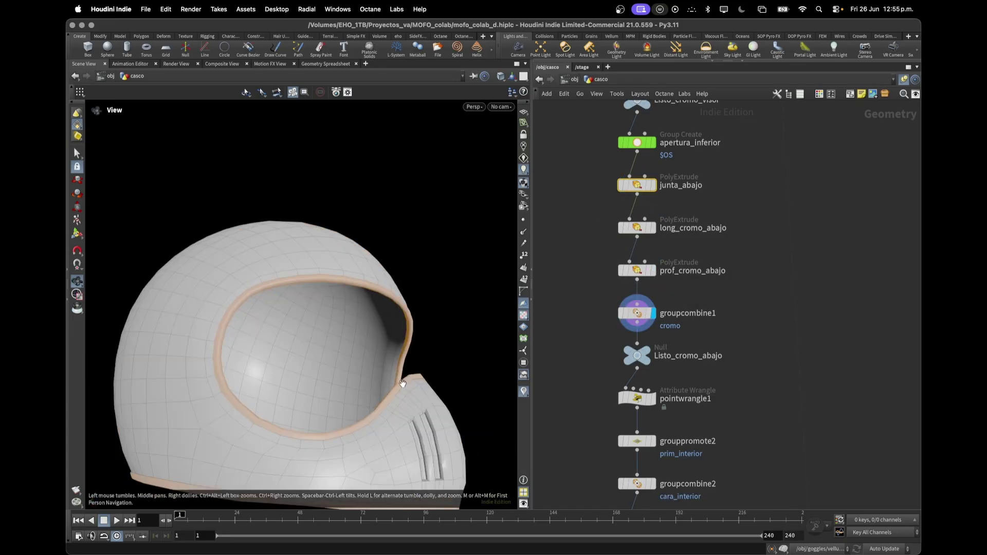
pyautogui.moveTo(404, 382); pyautogui.dragTo(396, 389)
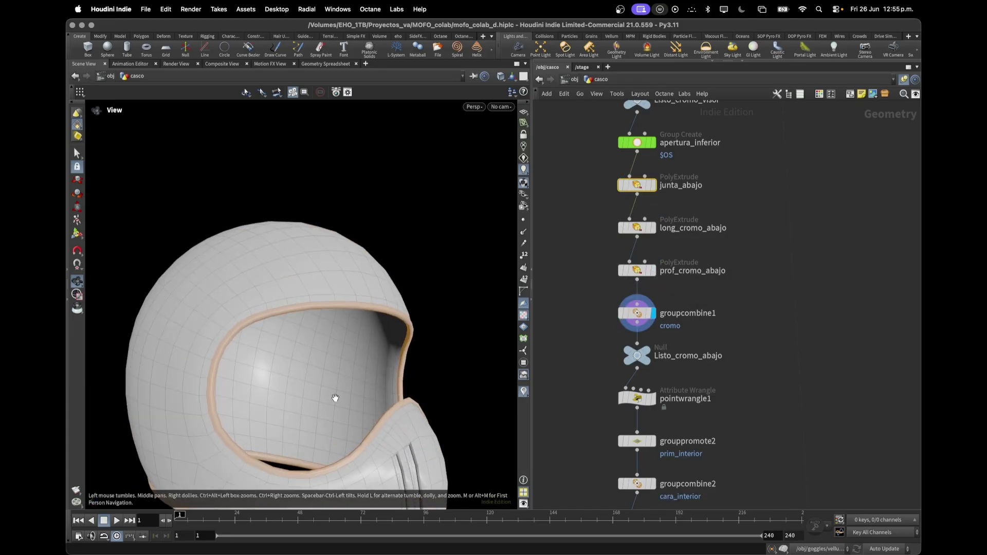
# Step: Display the Listo_cromo_abajo null and examine the helmet with both chrome trims from several angles
pyautogui.moveTo(335, 397); pyautogui.dragTo(392, 248)
pyautogui.click(647, 351)
pyautogui.moveTo(495, 295); pyautogui.dragTo(408, 403)
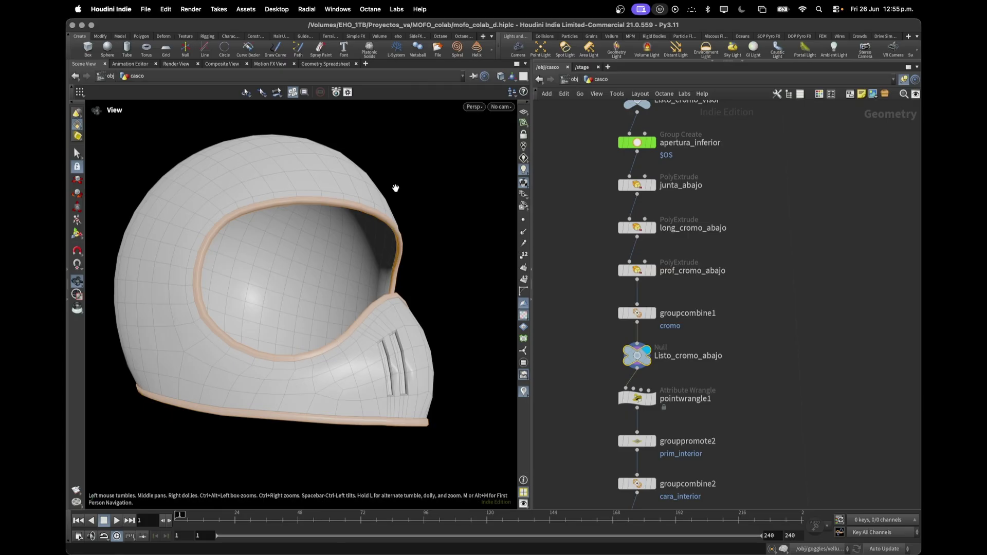
# Step: Display pointwrangle1 and show its parameters to examine the distance condition and the setpointgroup call in the VEX code
pyautogui.click(653, 399)
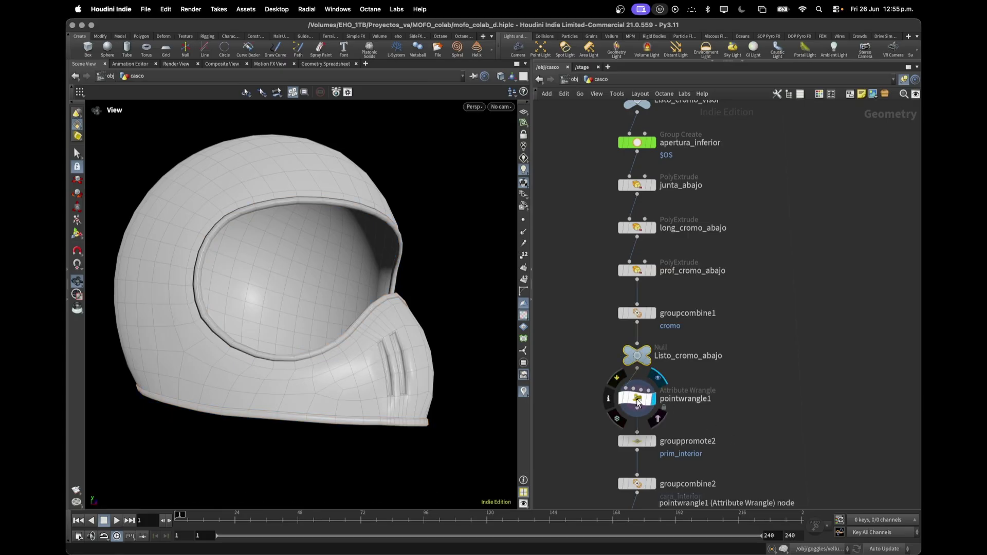
pyautogui.click(637, 401)
pyautogui.press('p')
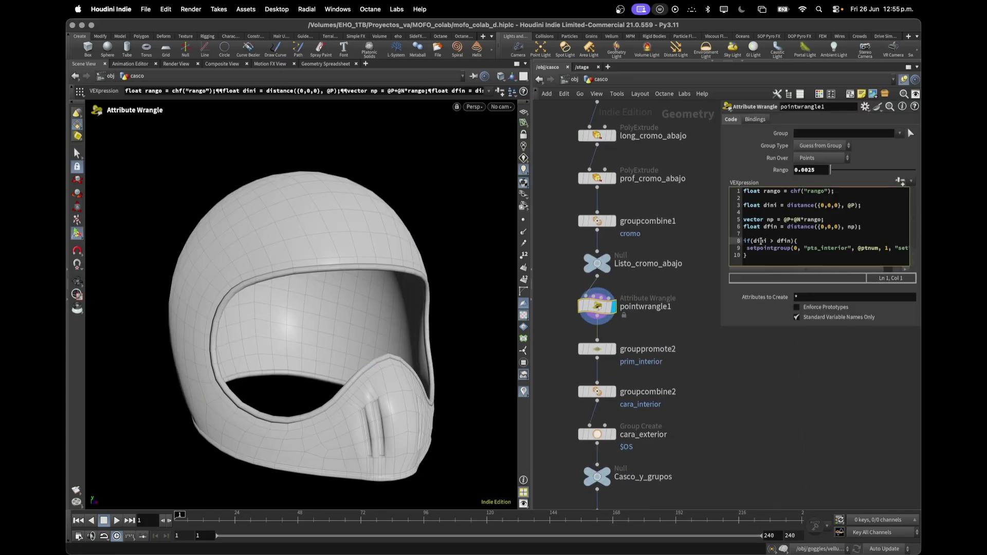
pyautogui.click(784, 241)
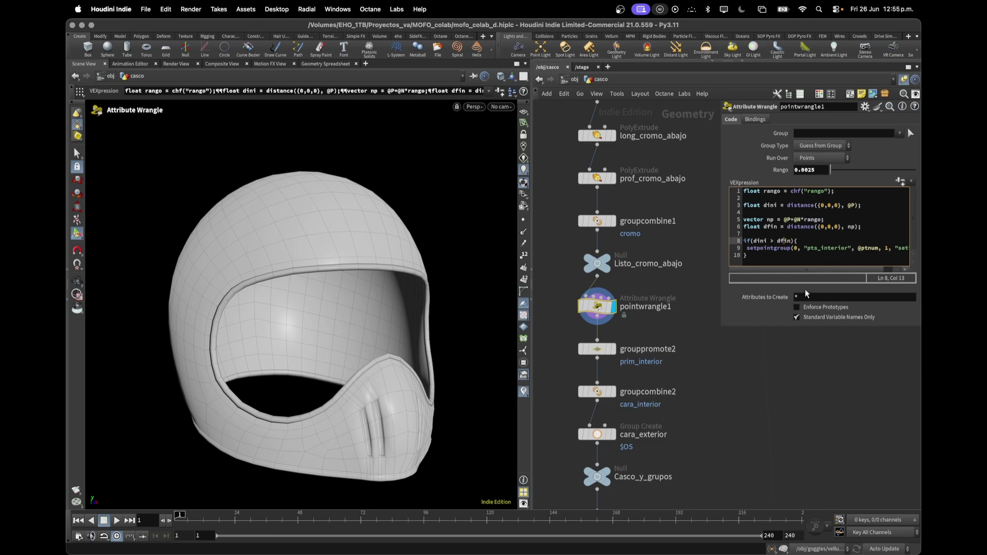
pyautogui.doubleClick(778, 249)
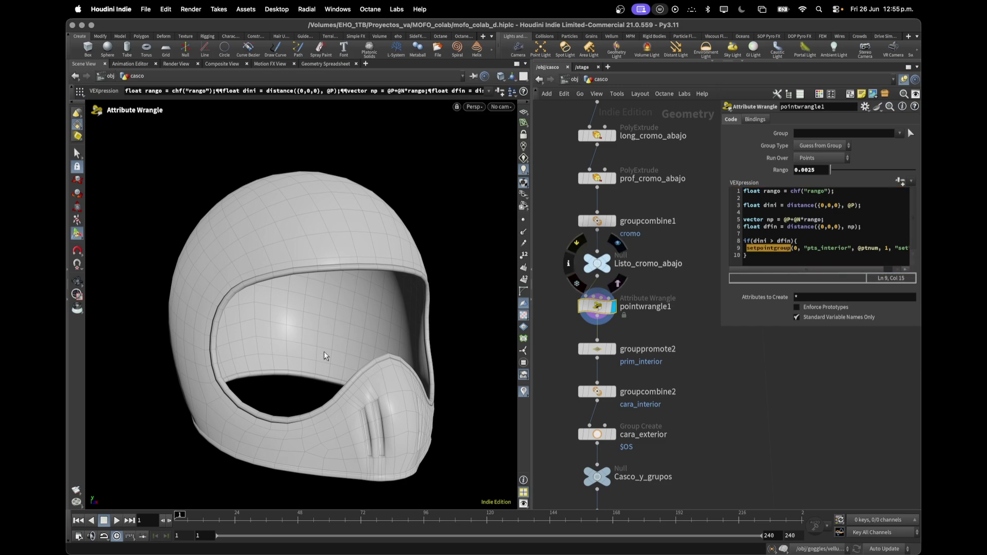
# Step: Display grouppromote2 and examine the prim_interior faces from below and from the side
pyautogui.keyDown('alt'); pyautogui.moveTo(324, 351); pyautogui.dragTo(375, 273); pyautogui.keyUp('alt')
pyautogui.keyDown('alt'); pyautogui.moveTo(375, 273); pyautogui.dragTo(300, 338); pyautogui.keyUp('alt')
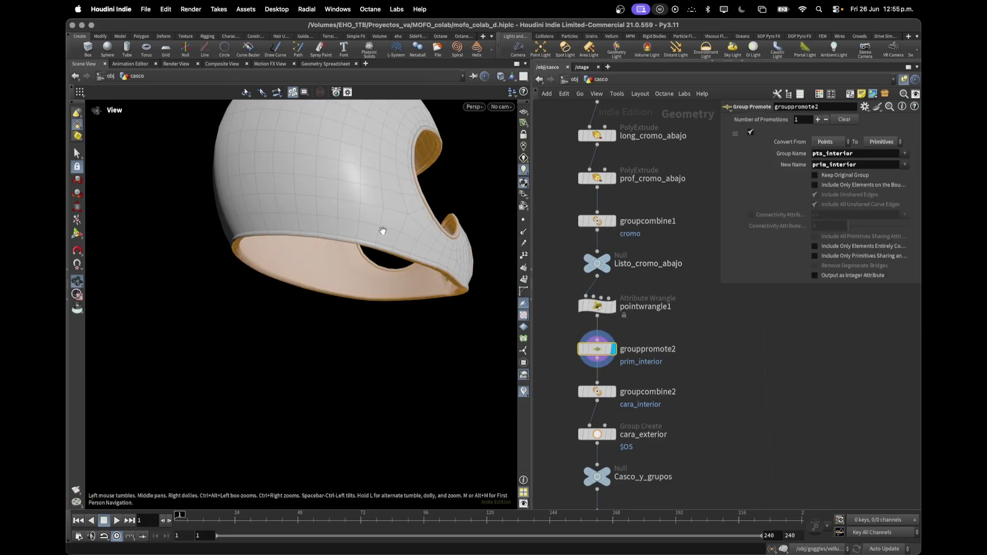
pyautogui.keyDown('alt'); pyautogui.moveTo(383, 229); pyautogui.dragTo(267, 270); pyautogui.keyUp('alt')
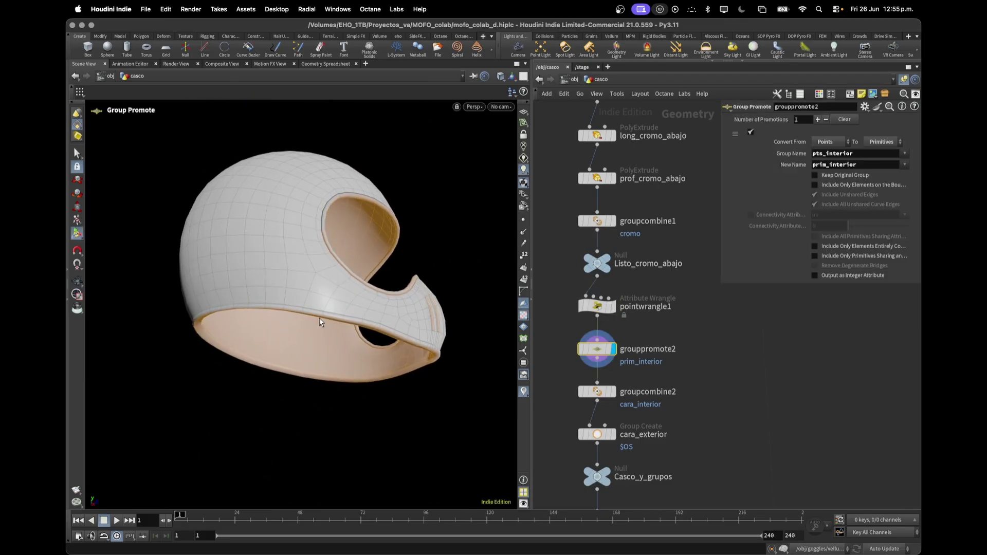
pyautogui.press('Escape')
pyautogui.moveTo(320, 322); pyautogui.dragTo(302, 300)
pyautogui.keyDown('alt'); pyautogui.moveTo(406, 289); pyautogui.dragTo(454, 253); pyautogui.keyUp('alt')
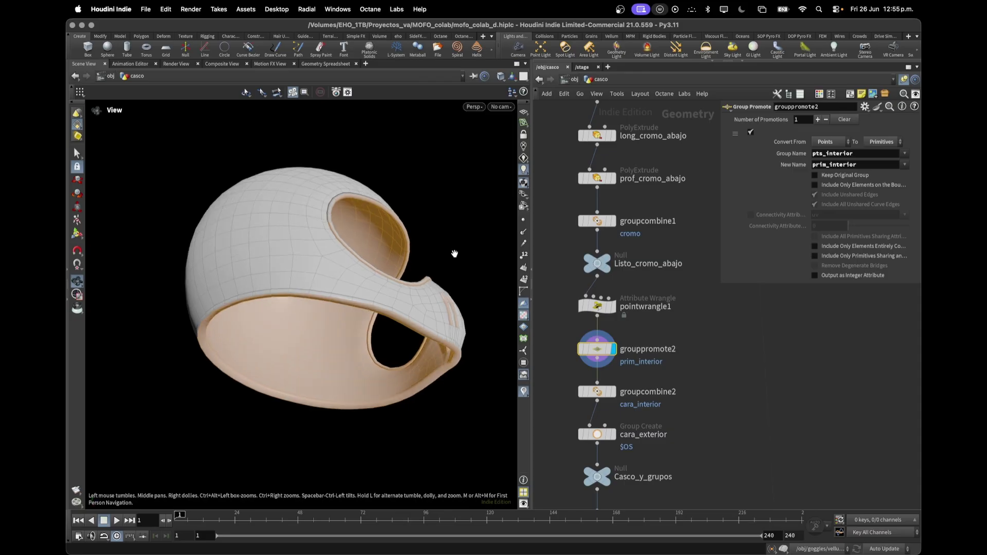
# Step: Display groupcombine2 and examine the cara_interior group inside the helmet
pyautogui.click(614, 392)
pyautogui.keyDown('alt'); pyautogui.moveTo(385, 226); pyautogui.dragTo(377, 239); pyautogui.keyUp('alt')
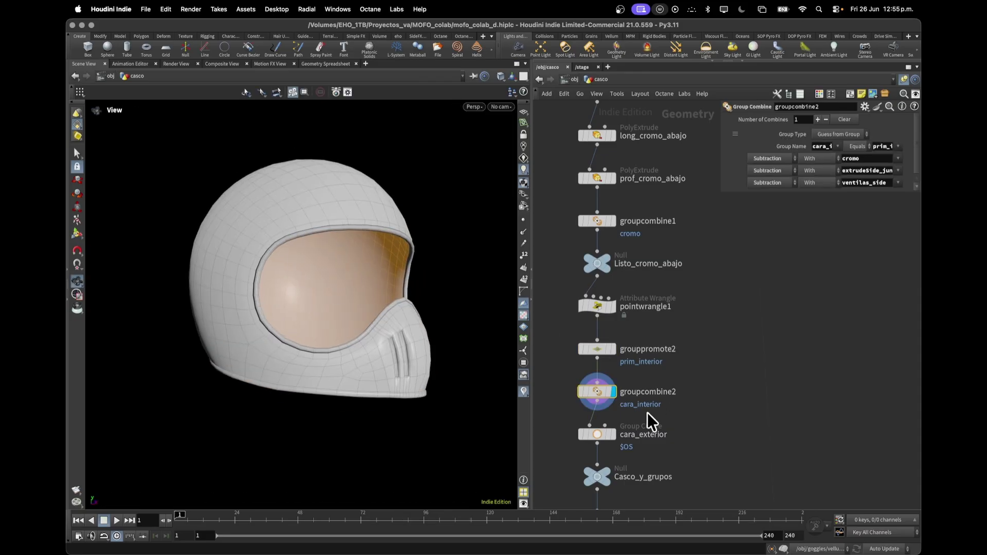
# Step: Display the cara_exterior group and its parameters, and show the Casco_y_grupos null
pyautogui.click(616, 440)
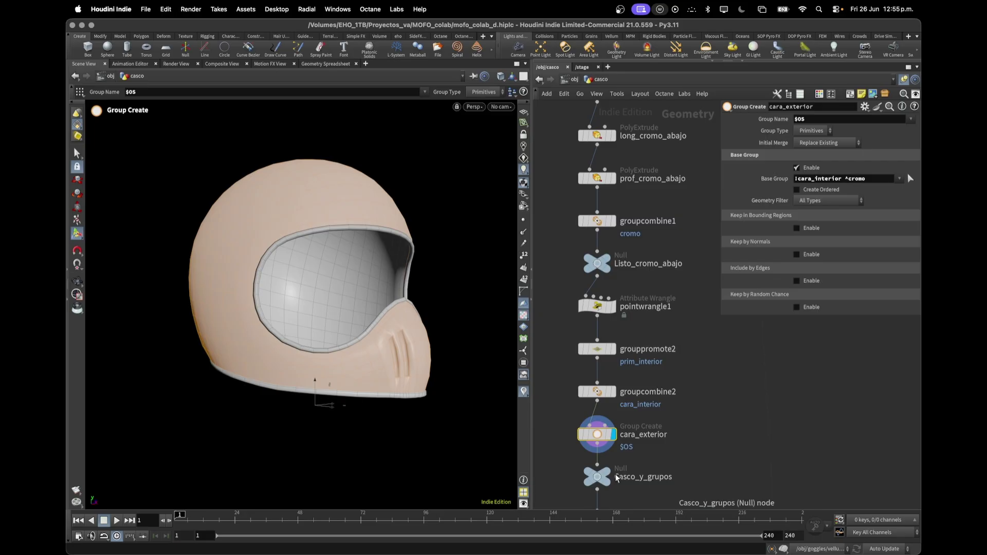
pyautogui.click(618, 456)
# Step: Display groupdelete1 with its parameters and examine the helmet from a slightly different angle
pyautogui.moveTo(685, 475); pyautogui.dragTo(692, 188, button='middle')
pyautogui.scroll(-1, 693, 188)
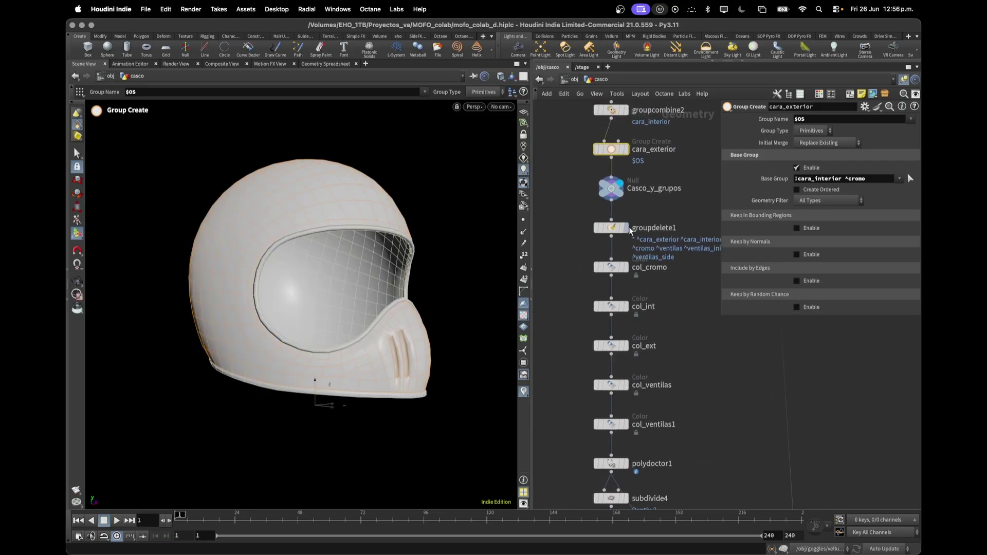
pyautogui.click(627, 228)
pyautogui.click(613, 228)
pyautogui.keyDown('alt'); pyautogui.moveTo(410, 265); pyautogui.dragTo(347, 282, button='middle'); pyautogui.keyUp('alt')
pyautogui.keyDown('alt'); pyautogui.moveTo(347, 282); pyautogui.dragTo(343, 282); pyautogui.keyUp('alt')
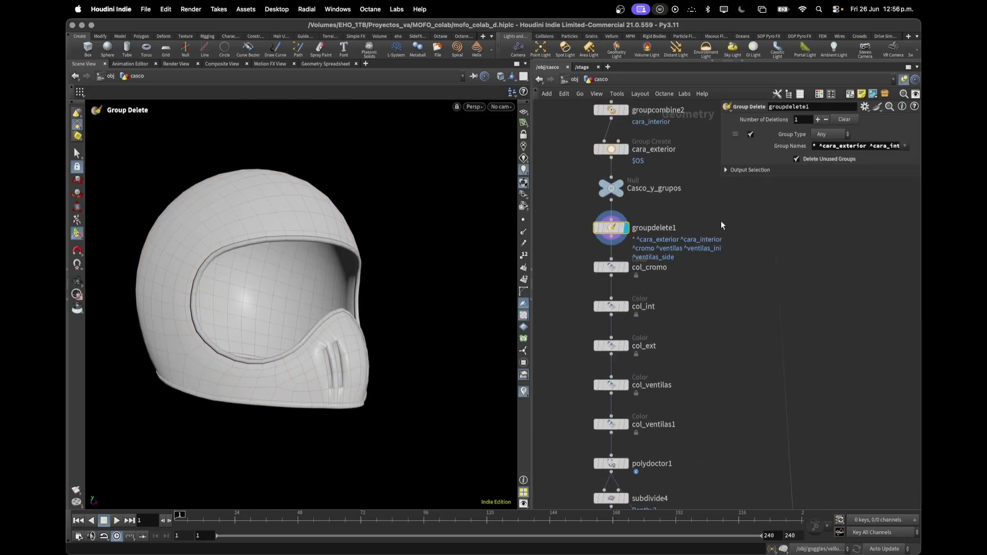
# Step: Display the col_cromo, col_int and col_ext nodes in order to examine the color assigned to each face group
pyautogui.click(626, 267)
pyautogui.click(612, 268)
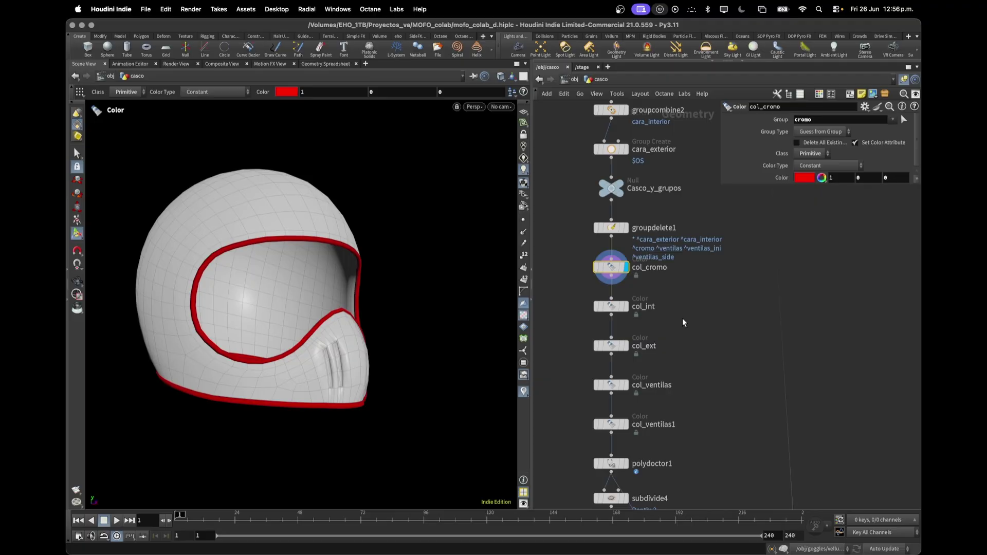
pyautogui.click(626, 307)
pyautogui.click(609, 308)
pyautogui.click(627, 347)
pyautogui.click(612, 346)
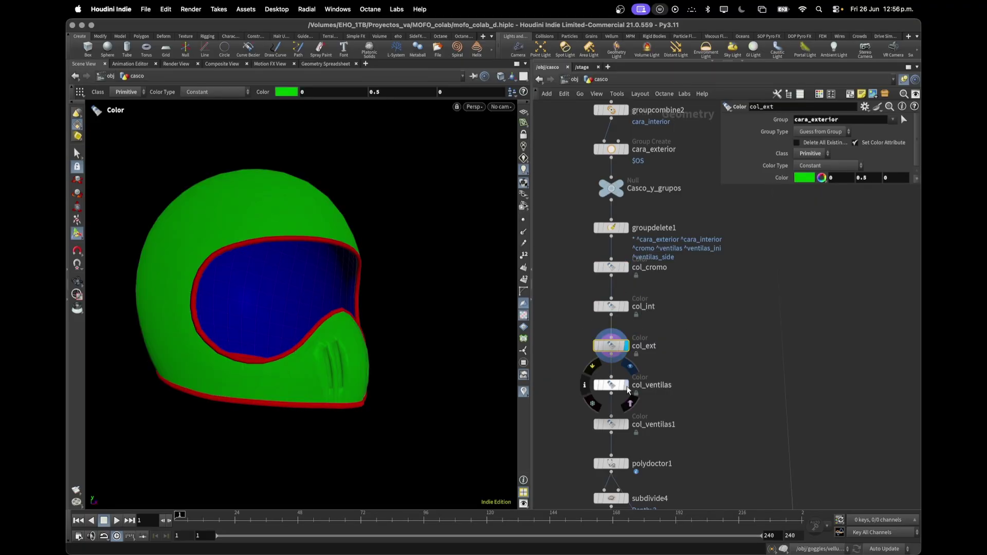
# Step: Display col_ventilas and col_ventilas1 and examine the colored chin vents up close
pyautogui.click(626, 385)
pyautogui.click(612, 385)
pyautogui.click(627, 425)
pyautogui.keyDown('alt'); pyautogui.moveTo(327, 356); pyautogui.dragTo(342, 357); pyautogui.keyUp('alt')
pyautogui.press('Return')
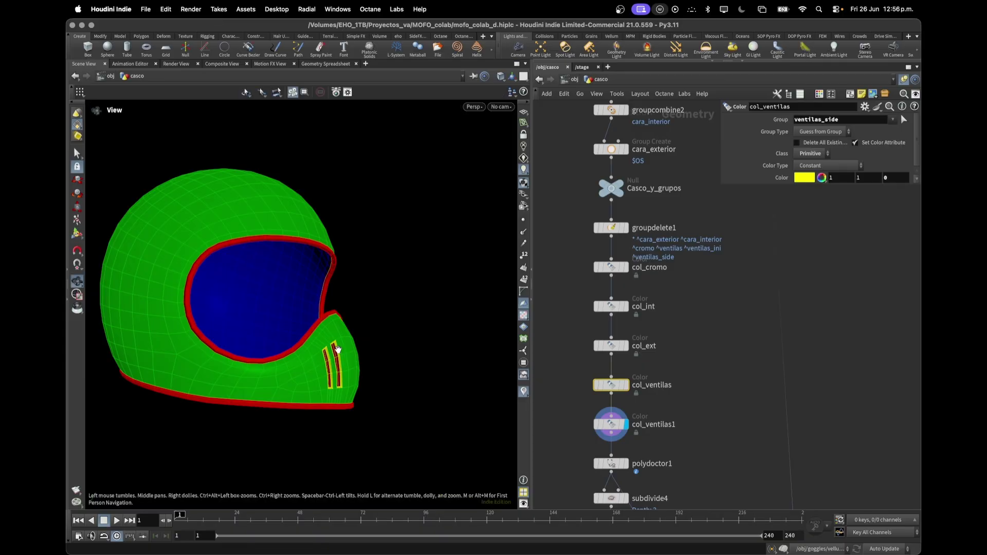
pyautogui.hotkey('space', 'f')
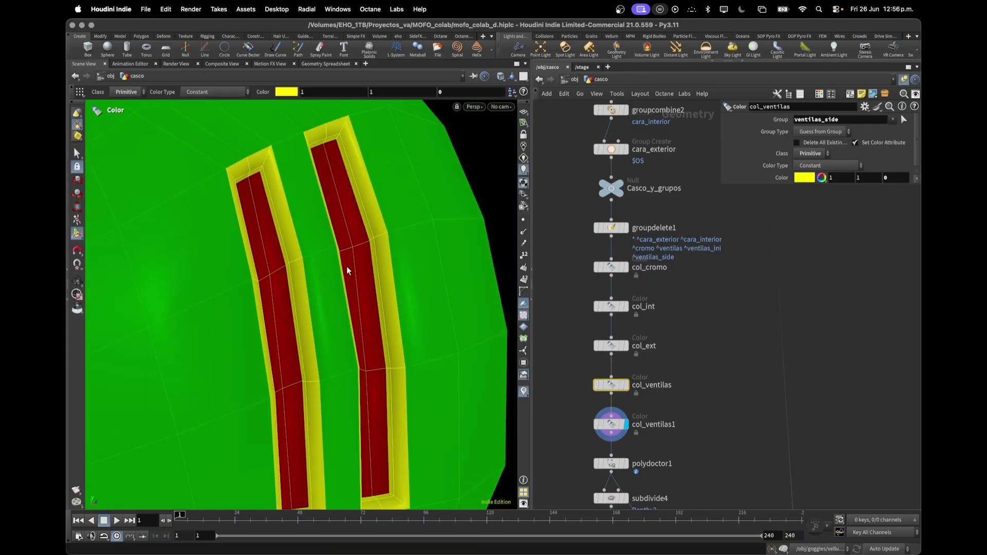
pyautogui.press('Escape')
pyautogui.scroll(-10, 368, 341)
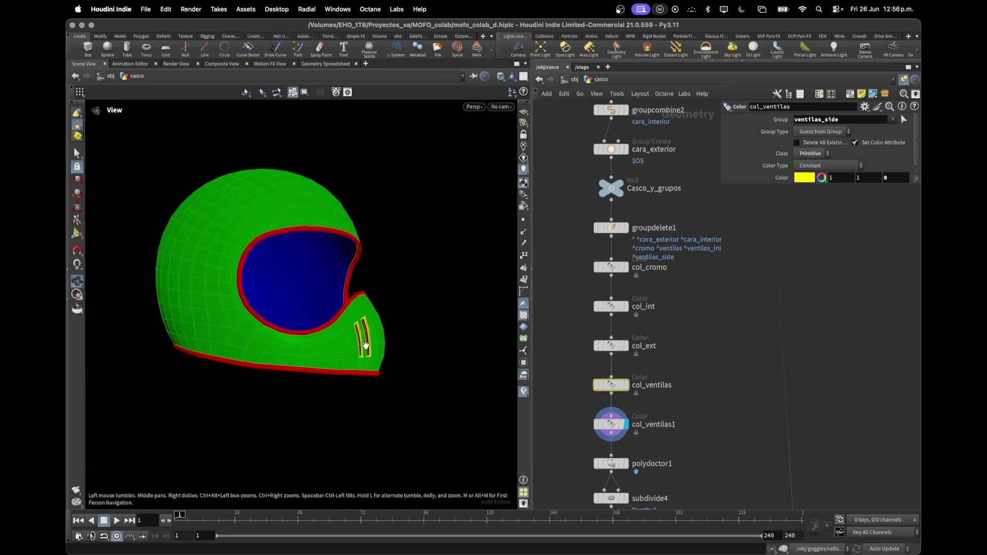
# Step: Display polydoctor1 with its repair parameters and examine the colored helmet from the front
pyautogui.moveTo(631, 464); pyautogui.dragTo(597, 261, button='middle')
pyautogui.click(594, 261)
pyautogui.click(579, 260)
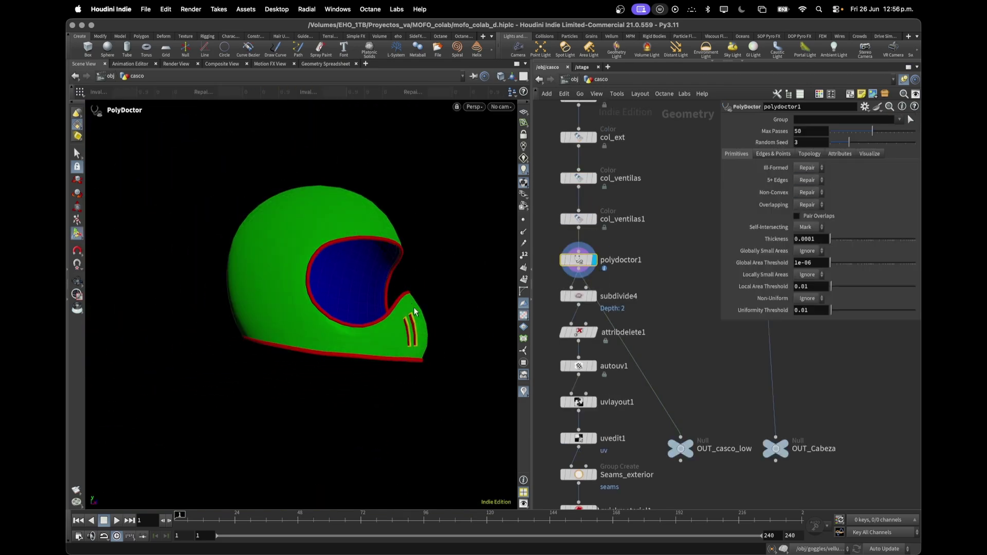
pyautogui.moveTo(414, 311); pyautogui.dragTo(370, 324)
pyautogui.hotkey('space', 'f')
pyautogui.press('Return')
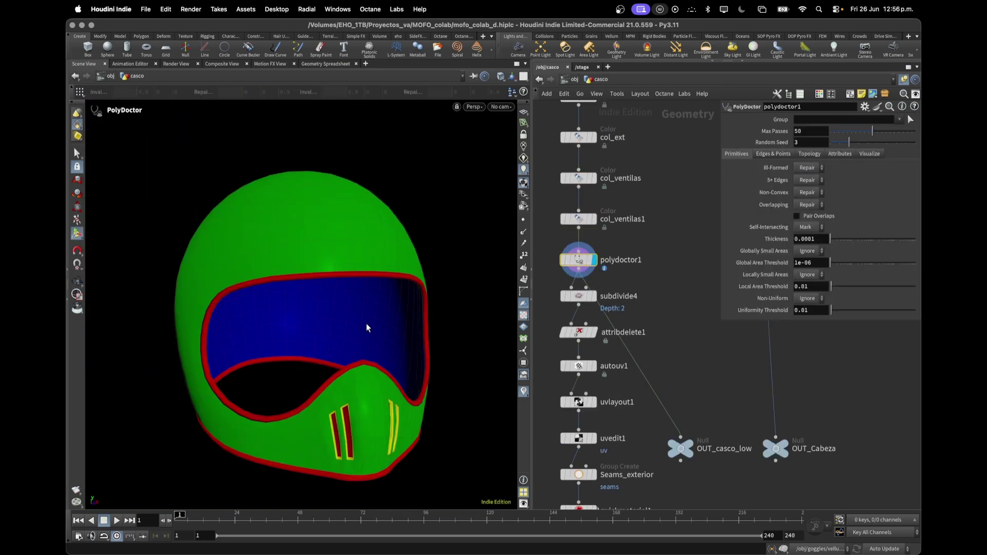
# Step: Add a dot on the wire from polydoctor1 to OUT_casco_low beside subdivide4, and display OUT_casco_low
pyautogui.scroll(-5, 674, 311)
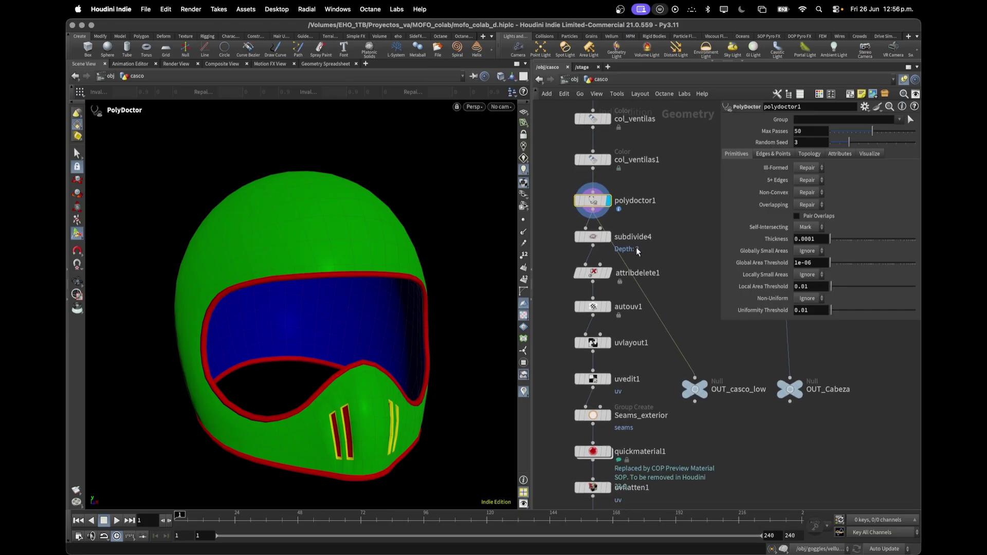
pyautogui.moveTo(612, 240)
pyautogui.keyDown('alt'); pyautogui.moveTo(641, 287); pyautogui.dragTo(699, 241); pyautogui.keyUp('alt')
pyautogui.click(712, 391)
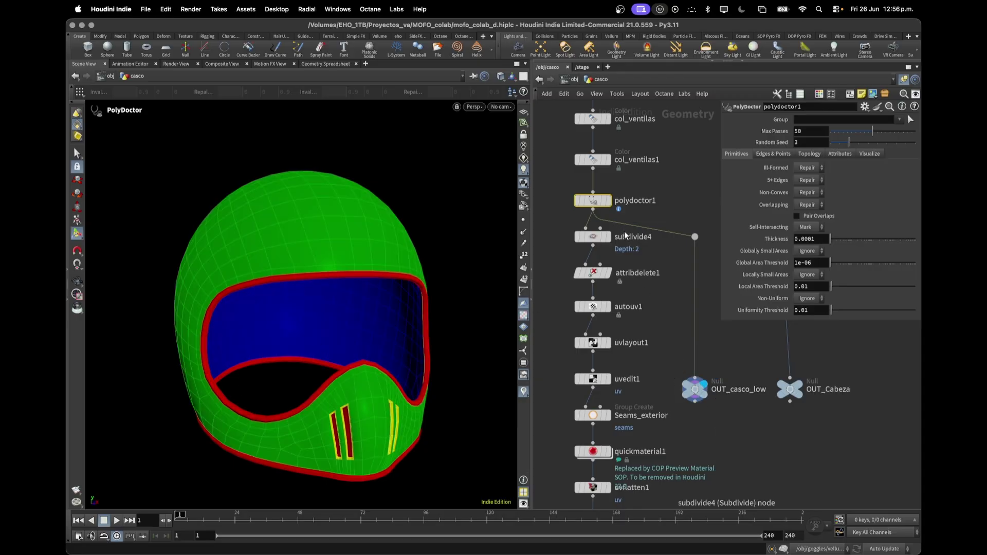
# Step: Display subdivide4 with its parameters and examine the smoothed helmet from several angles
pyautogui.click(609, 237)
pyautogui.press('Escape')
pyautogui.moveTo(351, 306)
pyautogui.mouseDown()
pyautogui.moveTo(360, 320)
pyautogui.moveTo(298, 331)
pyautogui.moveTo(355, 319)
pyautogui.mouseUp()
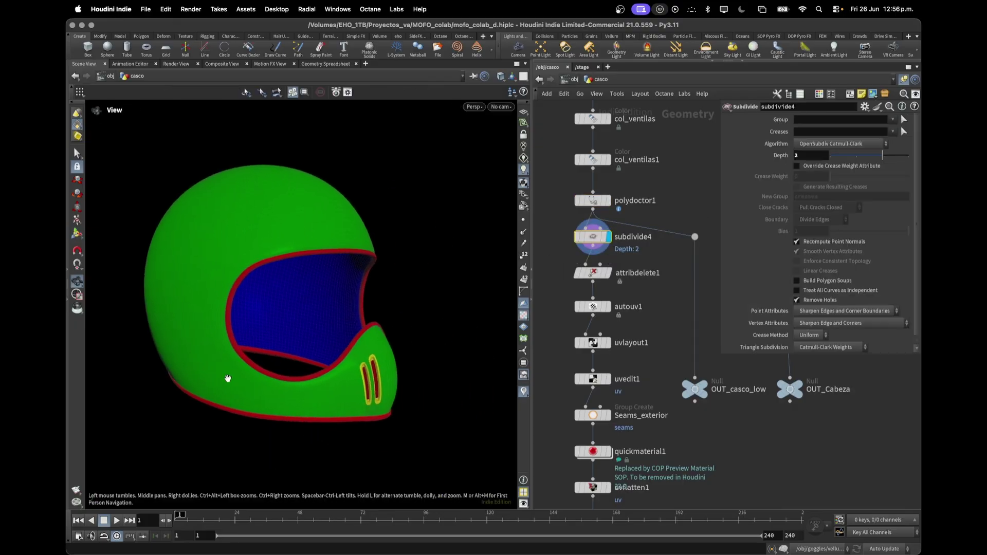
pyautogui.moveTo(298, 360); pyautogui.dragTo(295, 288)
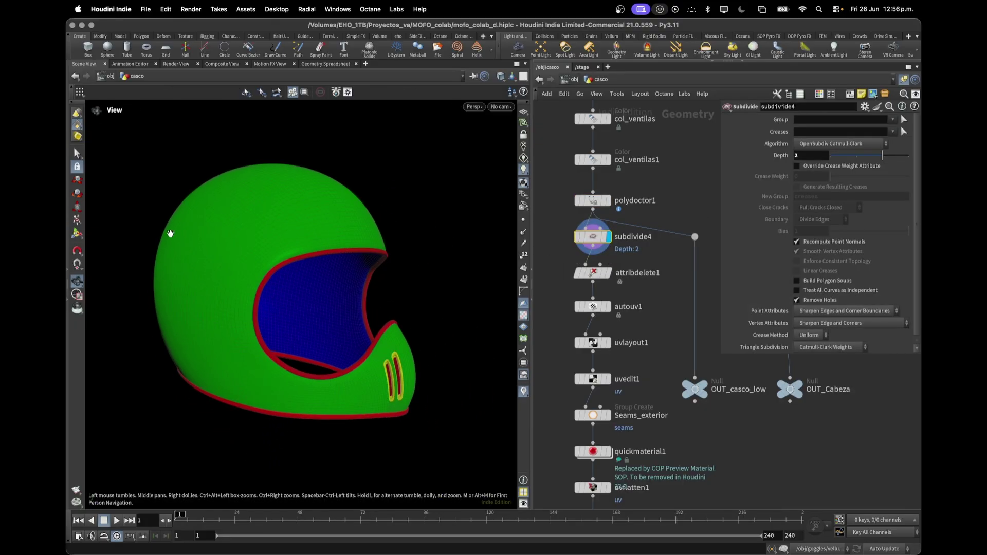
pyautogui.moveTo(202, 325); pyautogui.dragTo(258, 326)
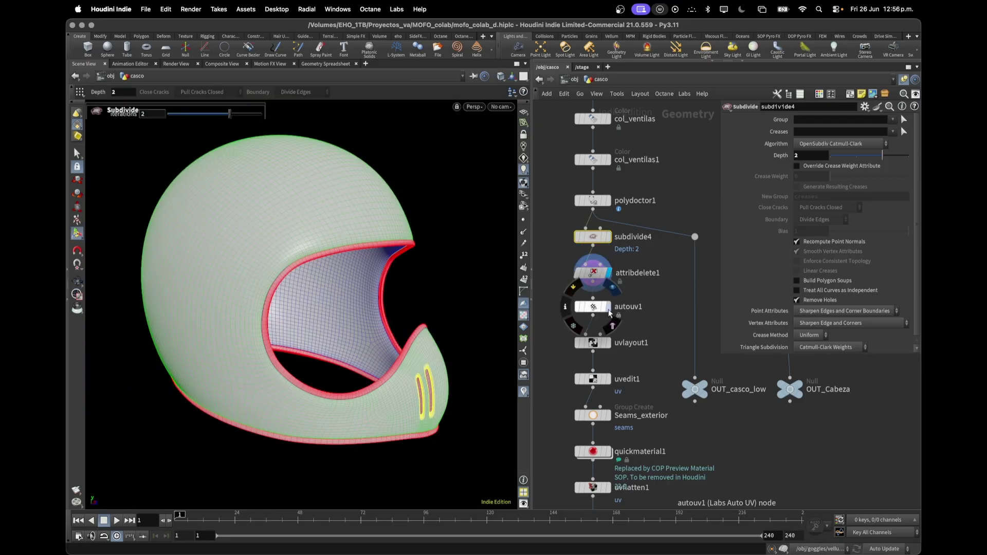
# Step: Show the parameters of attribdelete1 and autouv1, and view the vents' automatic UVs in the UV view
pyautogui.press('Down')
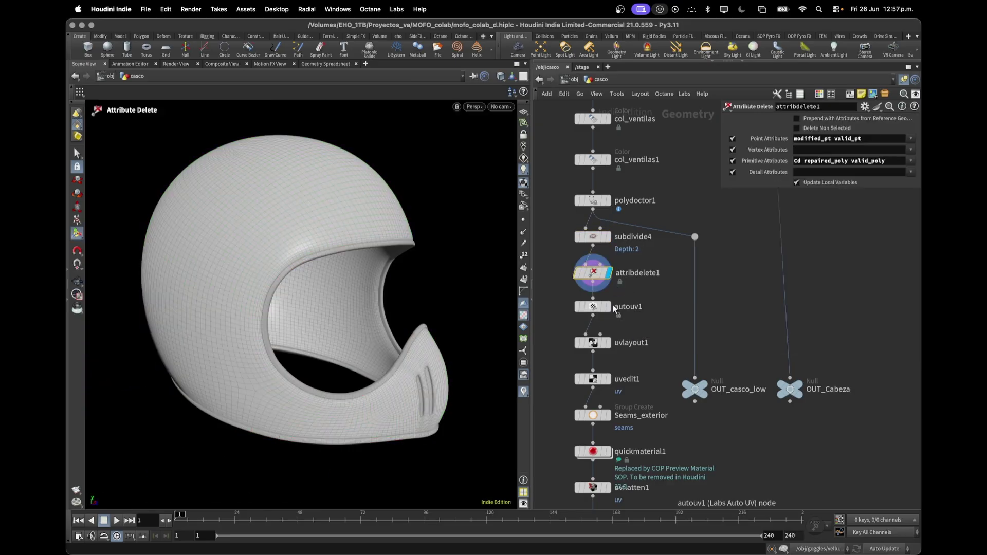
pyautogui.press('Down')
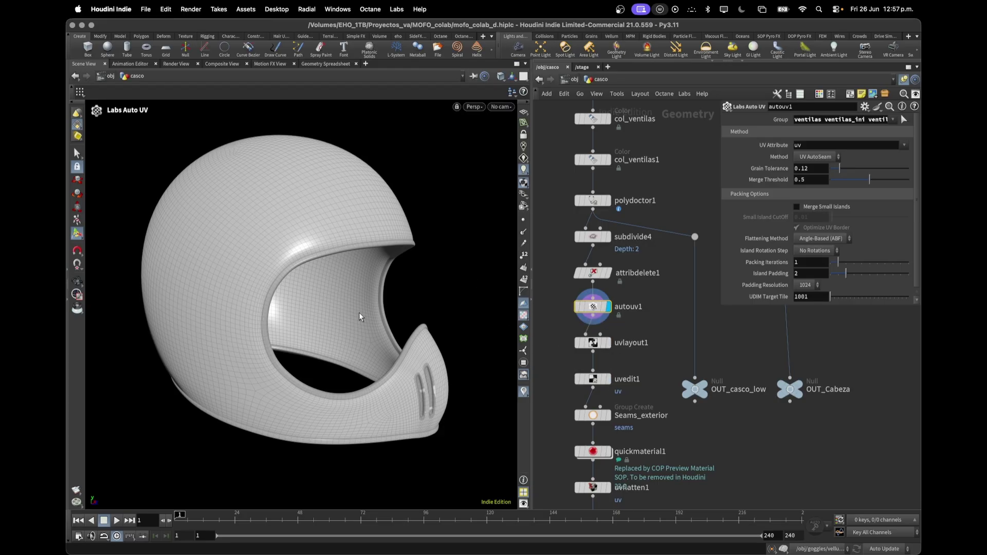
pyautogui.hotkey('space', '5')
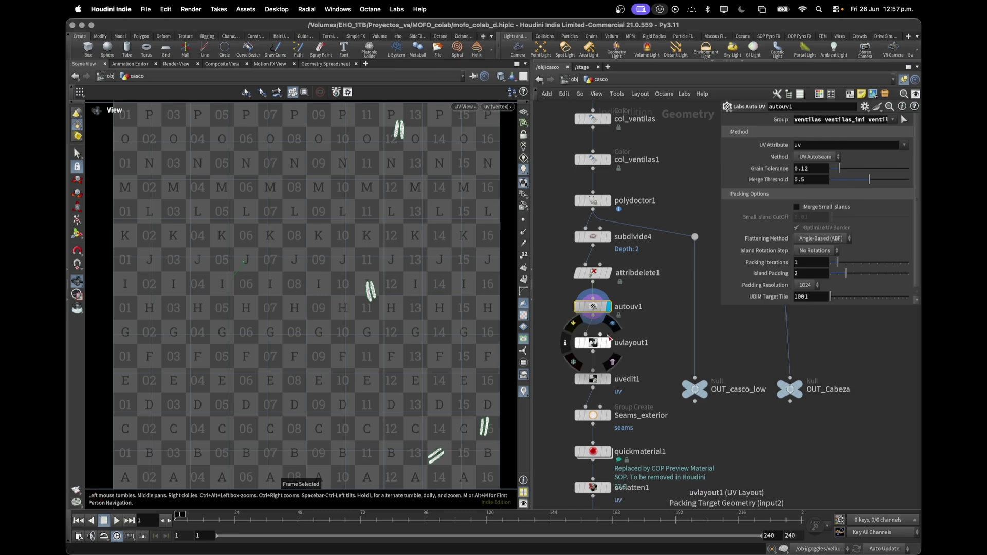
# Step: Display uvlayout1 and uvedit1 to examine the vent UV islands, and frame the whole helmet at Seams_exterior
pyautogui.click(608, 343)
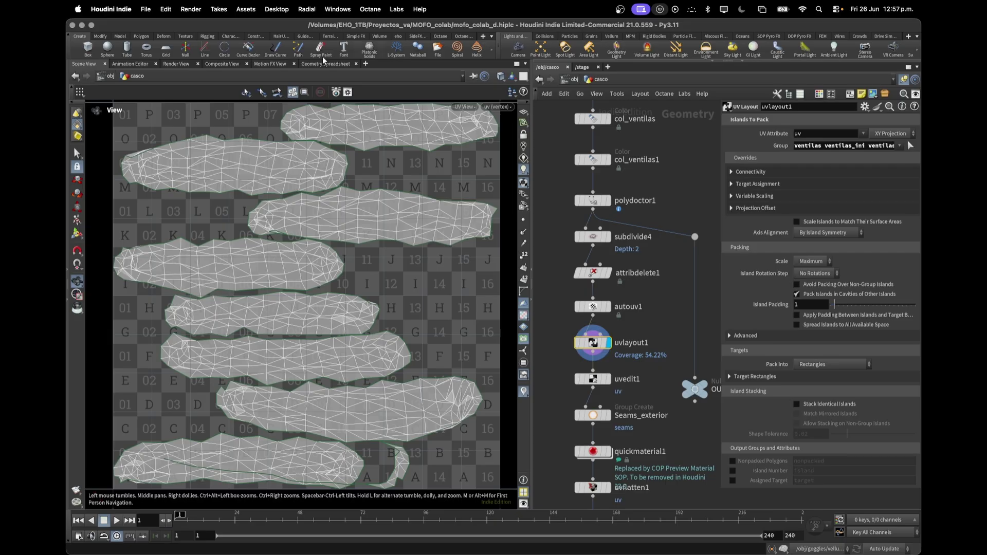
pyautogui.click(608, 379)
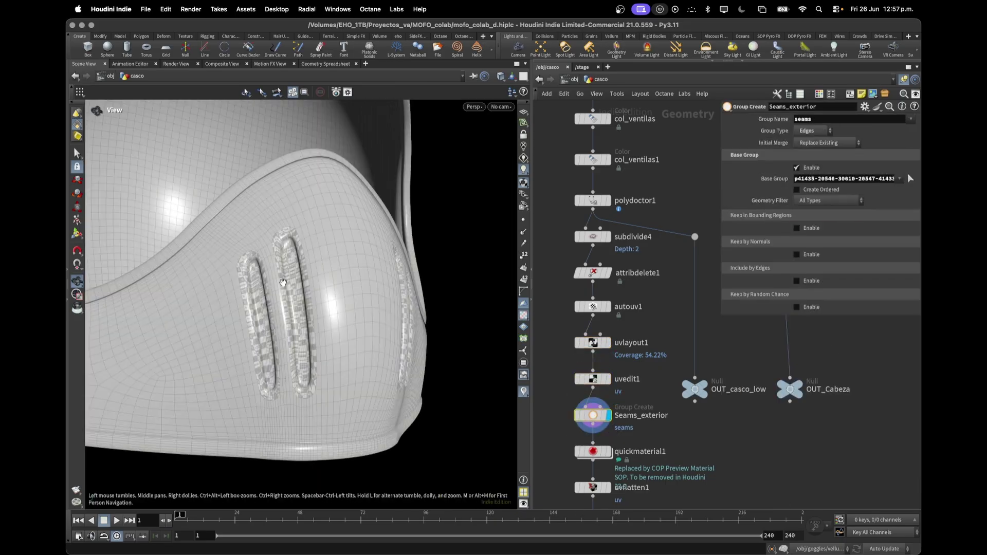
pyautogui.press('f')
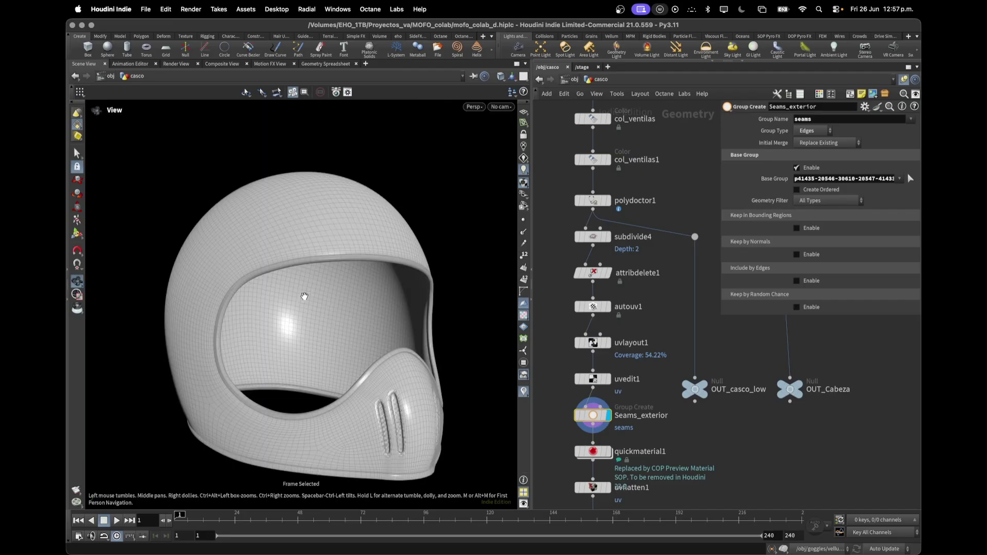
# Step: Display quickmaterial1 and examine the exterior_negro.png texture on the helmet's cara_exterior group from the side
pyautogui.click(610, 452)
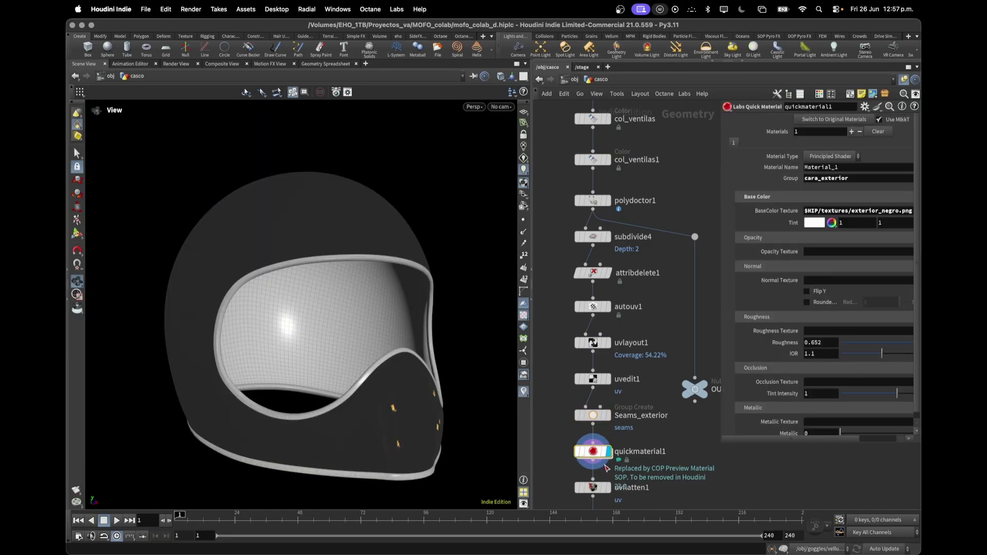
pyautogui.moveTo(673, 431); pyautogui.dragTo(640, 321, button='middle')
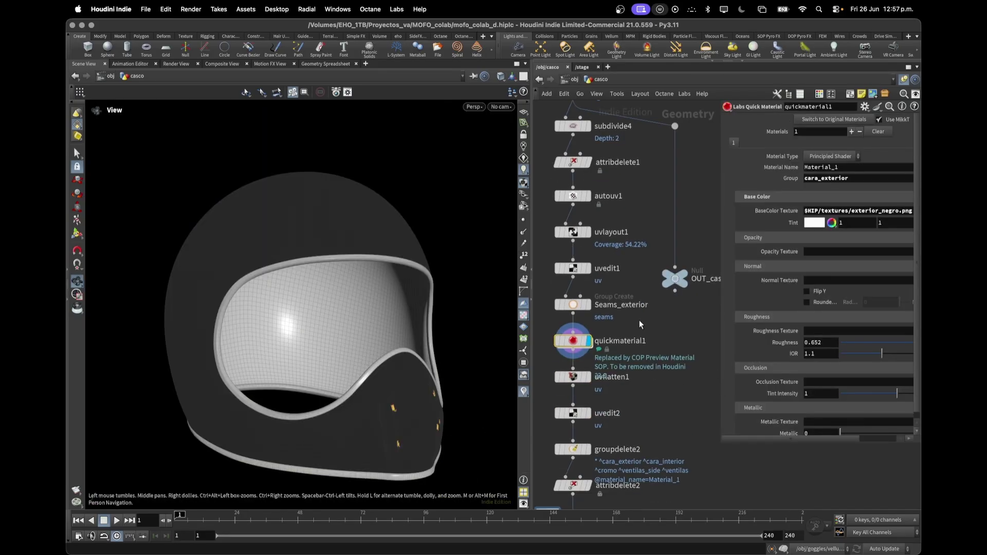
pyautogui.moveTo(431, 395); pyautogui.dragTo(238, 278)
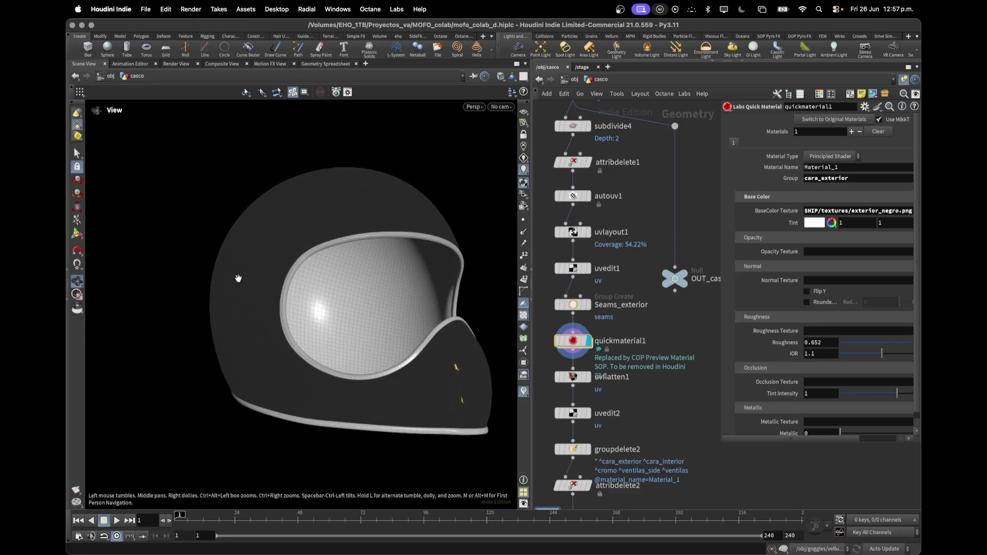
pyautogui.moveTo(392, 288); pyautogui.dragTo(315, 304)
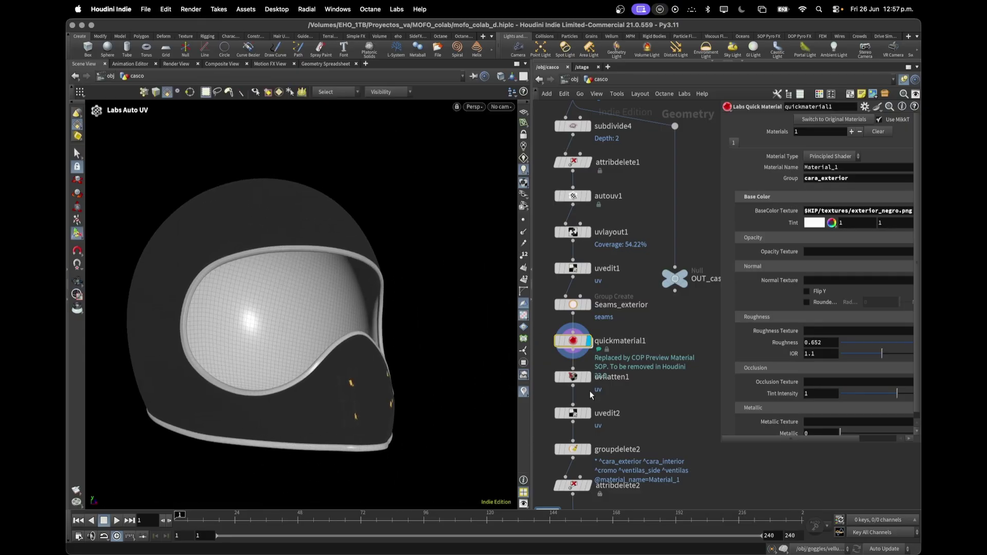
# Step: Display uvflatten1 and examine the flattened exterior shell in the UV view beside the helmet
pyautogui.click(589, 378)
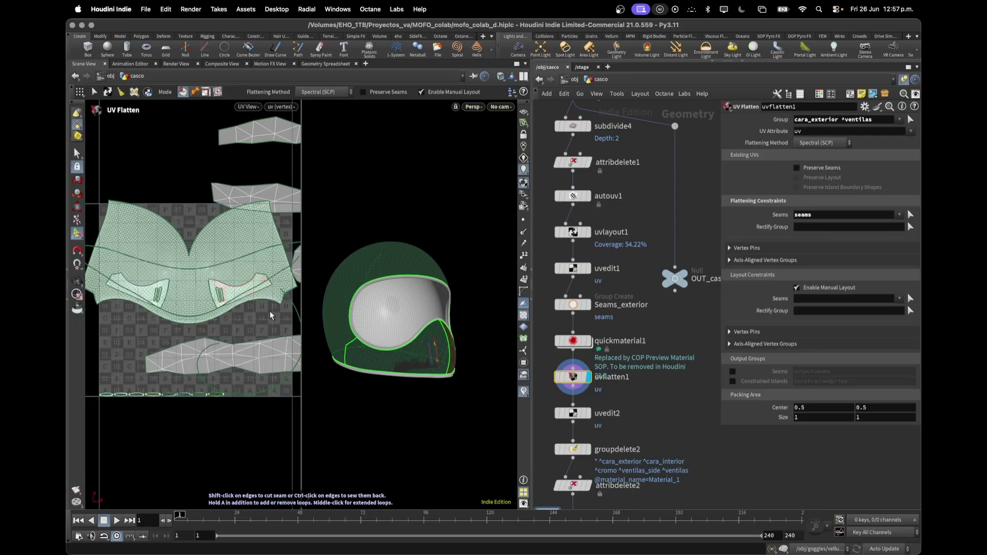
pyautogui.hotkey('space', 'a')
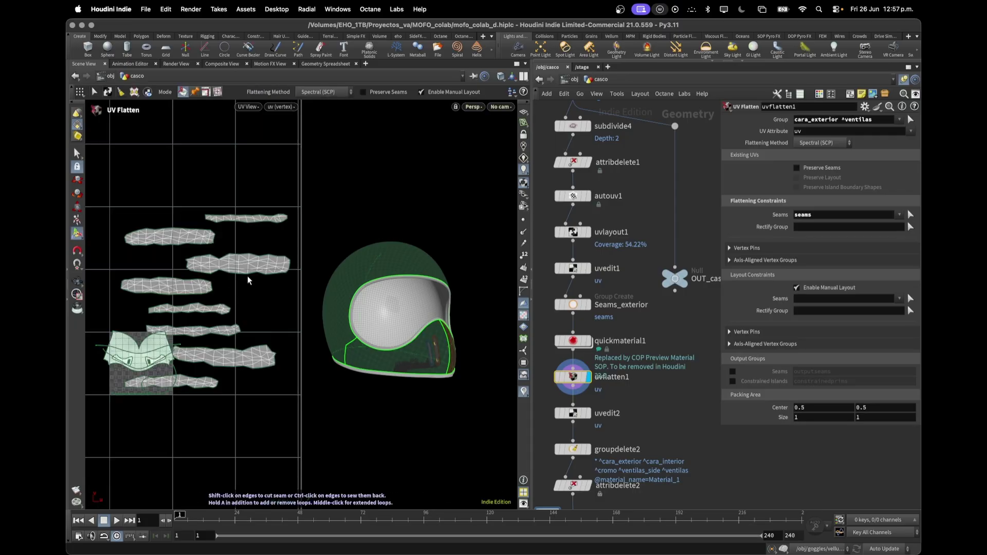
pyautogui.scroll(8, 147, 363)
pyautogui.keyDown('alt'); pyautogui.moveTo(147, 364); pyautogui.dragTo(230, 341, button='middle'); pyautogui.keyUp('alt')
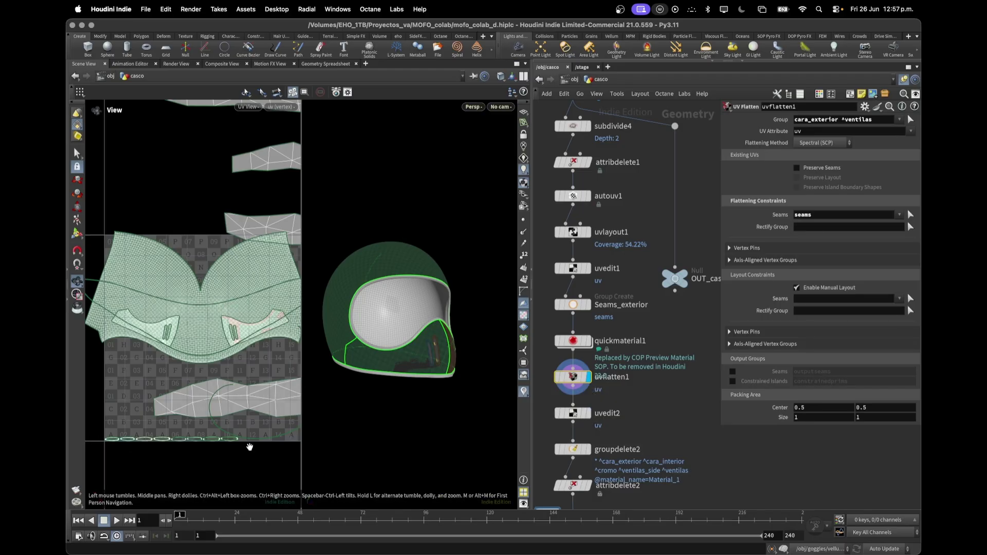
# Step: Display uvedit2 and examine the rearranged exterior UV islands and the logos on the helmet's chin
pyautogui.click(586, 413)
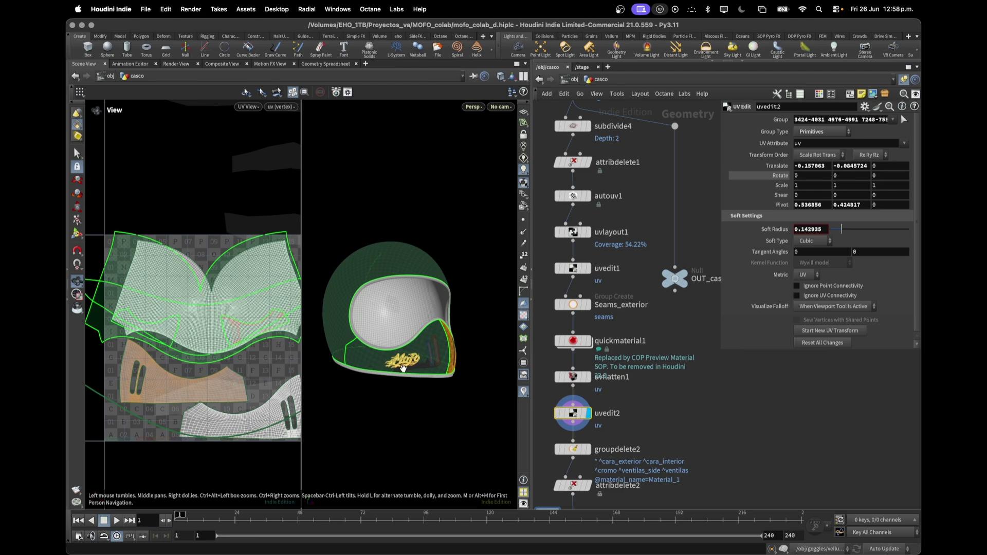
pyautogui.scroll(-3, 433, 364)
pyautogui.scroll(5, 433, 364)
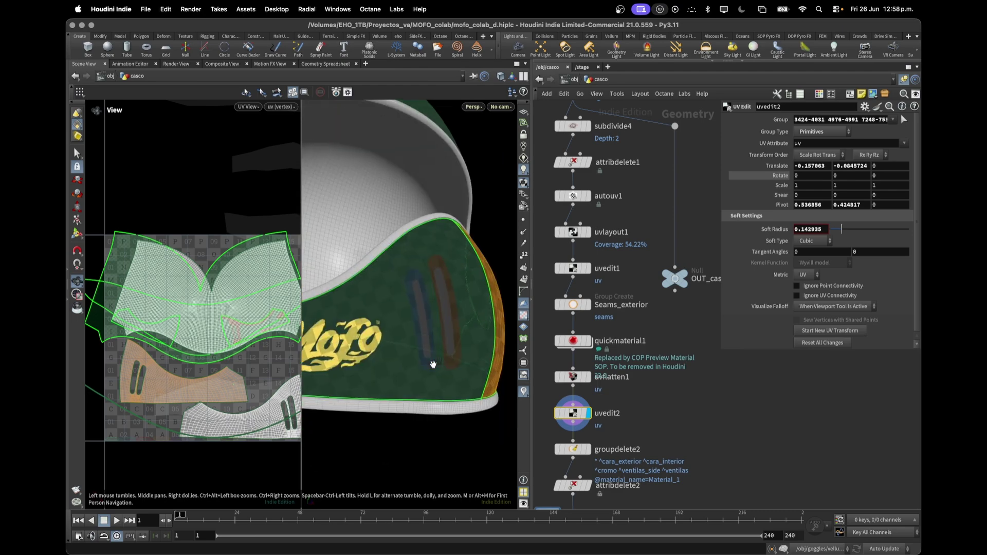
pyautogui.scroll(-5, 362, 371)
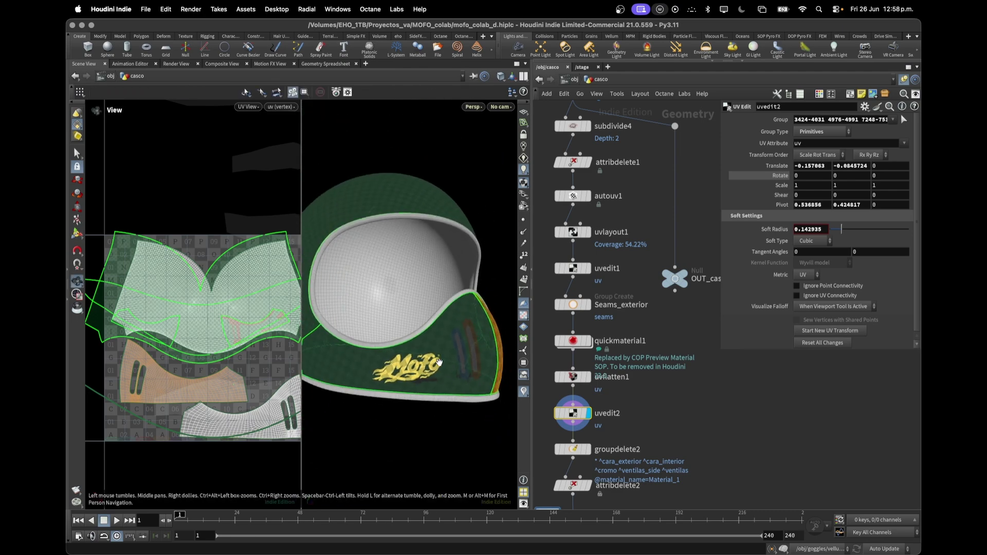
pyautogui.keyDown('alt'); pyautogui.moveTo(447, 372); pyautogui.dragTo(431, 390); pyautogui.keyUp('alt')
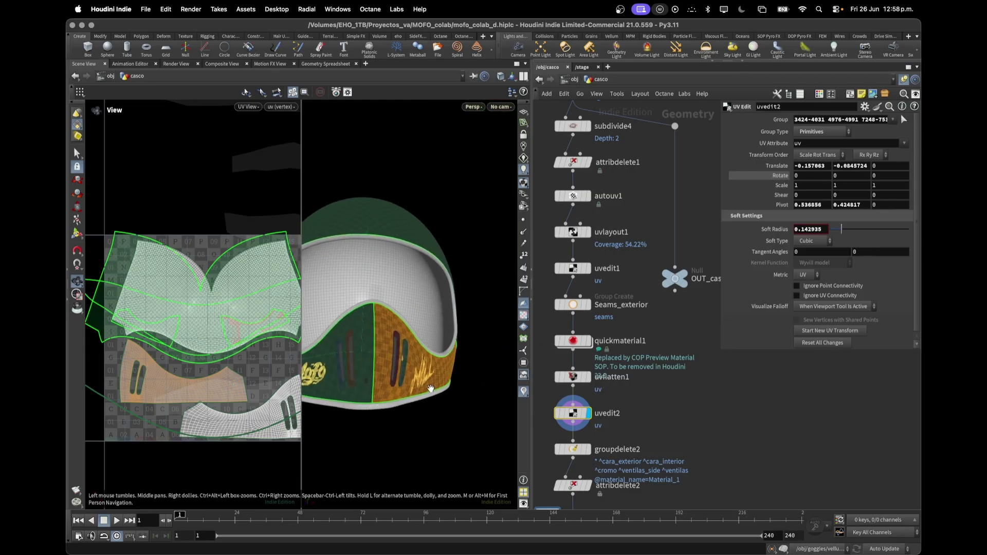
# Step: Display groupdelete2 and examine the textured helmet with its chin logos from the front and the other side
pyautogui.scroll(-1, 630, 497)
pyautogui.click(590, 452)
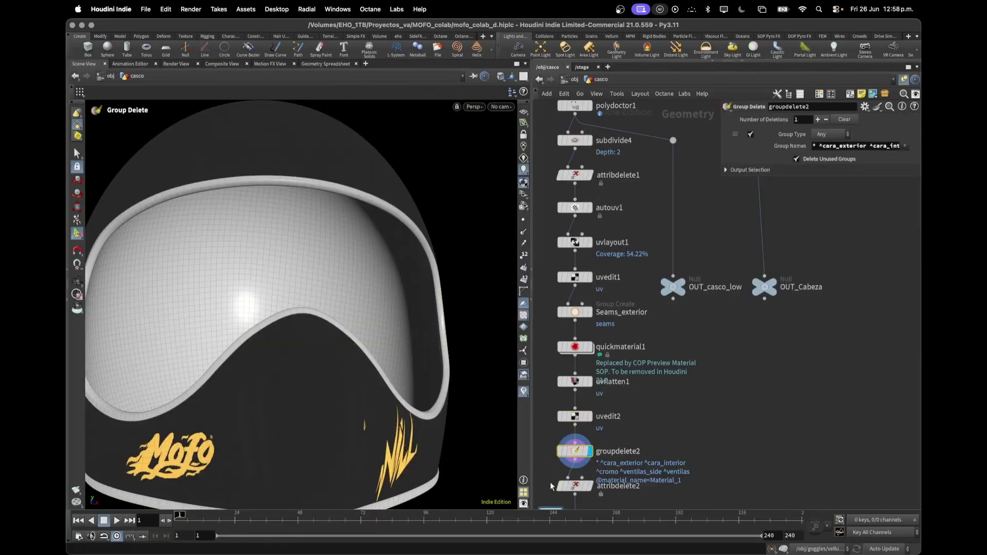
pyautogui.scroll(-3, 306, 347)
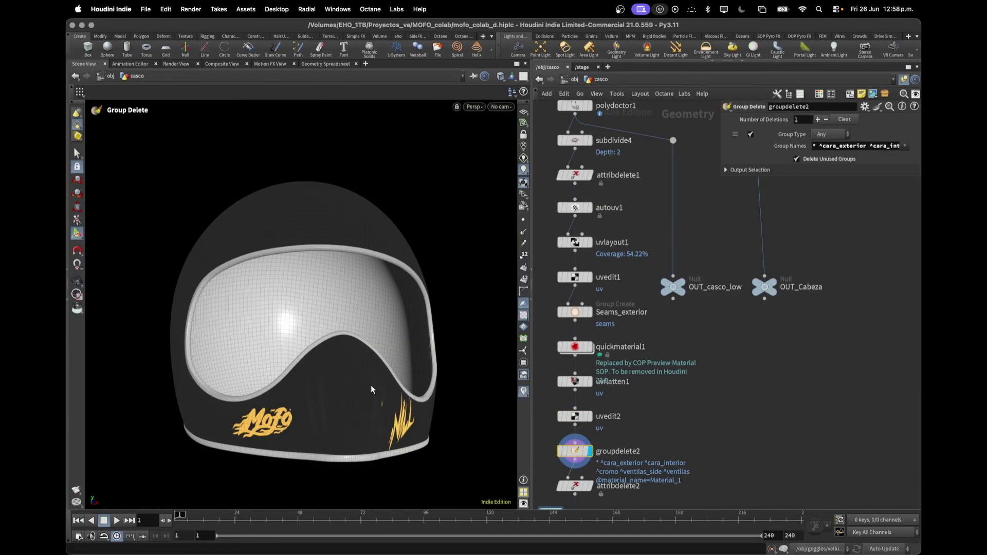
pyautogui.keyDown('alt'); pyautogui.moveTo(373, 390); pyautogui.dragTo(340, 401); pyautogui.keyUp('alt')
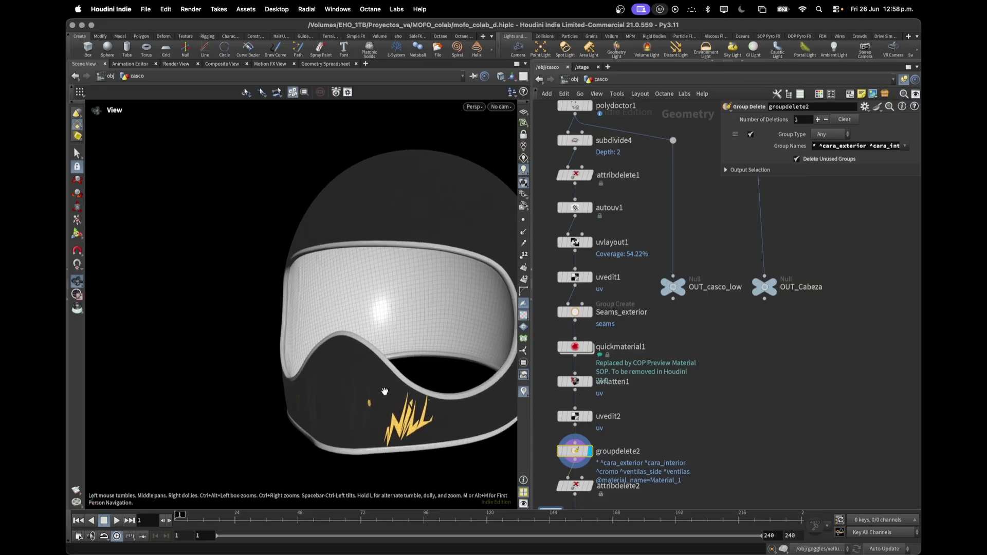
# Step: Display attribdelete2 and the geo_casco_cache File Cache and examine the cached helmet geometry with its cache settings
pyautogui.scroll(-5, 591, 335)
pyautogui.click(562, 332)
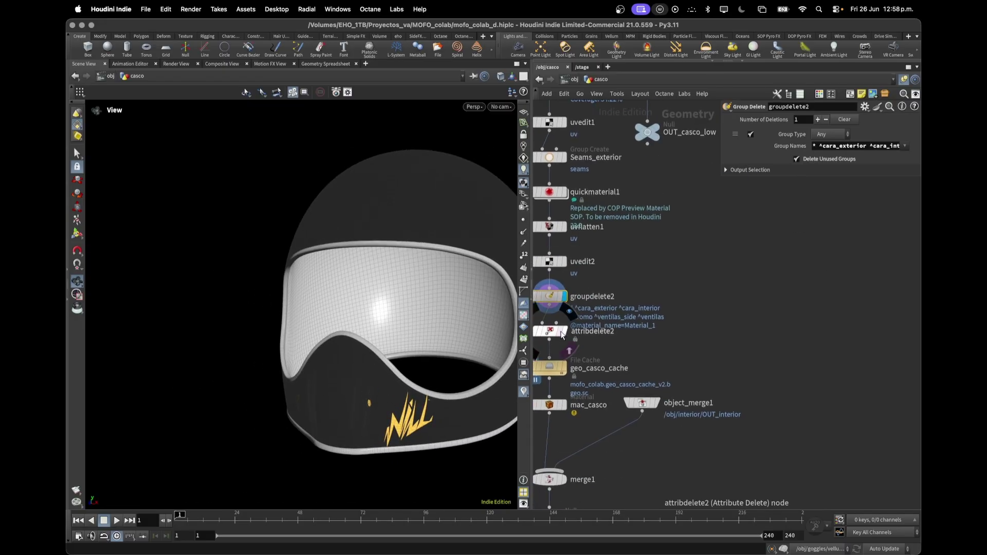
pyautogui.click(559, 334)
pyautogui.moveTo(438, 379); pyautogui.dragTo(262, 343)
pyautogui.click(564, 367)
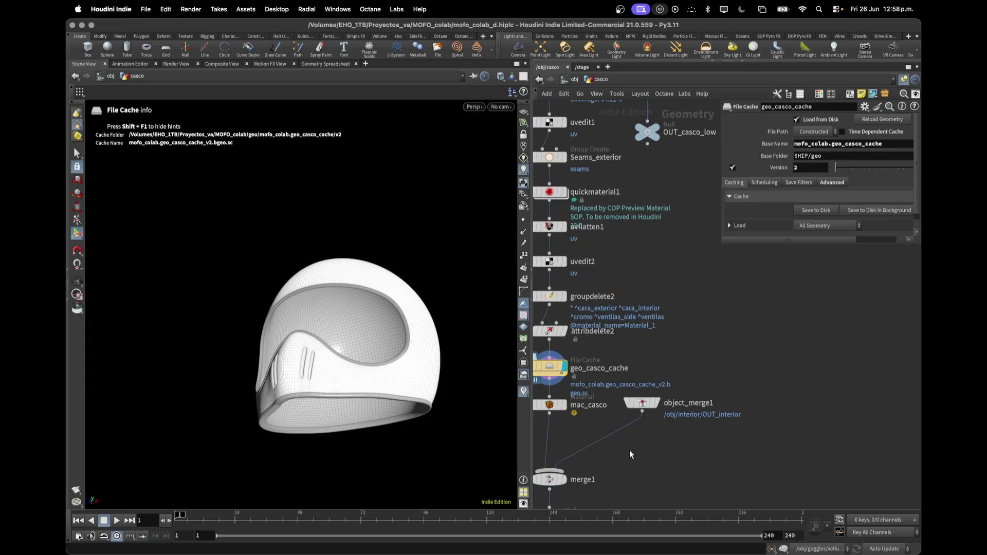
# Step: Move merge1 closer to mac_casco in the network and display mac_casco to examine the helmet's assigned materials from the front
pyautogui.moveTo(631, 455); pyautogui.dragTo(697, 391, button='middle')
pyautogui.click(637, 344)
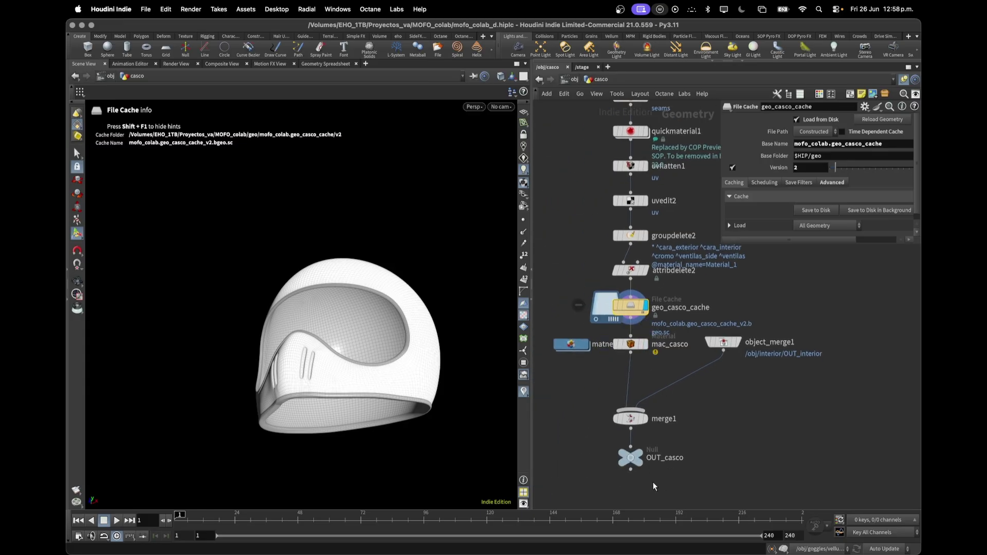
pyautogui.keyDown('ctrl'); pyautogui.moveTo(640, 426); pyautogui.dragTo(640, 386); pyautogui.keyUp('ctrl')
pyautogui.click(642, 345)
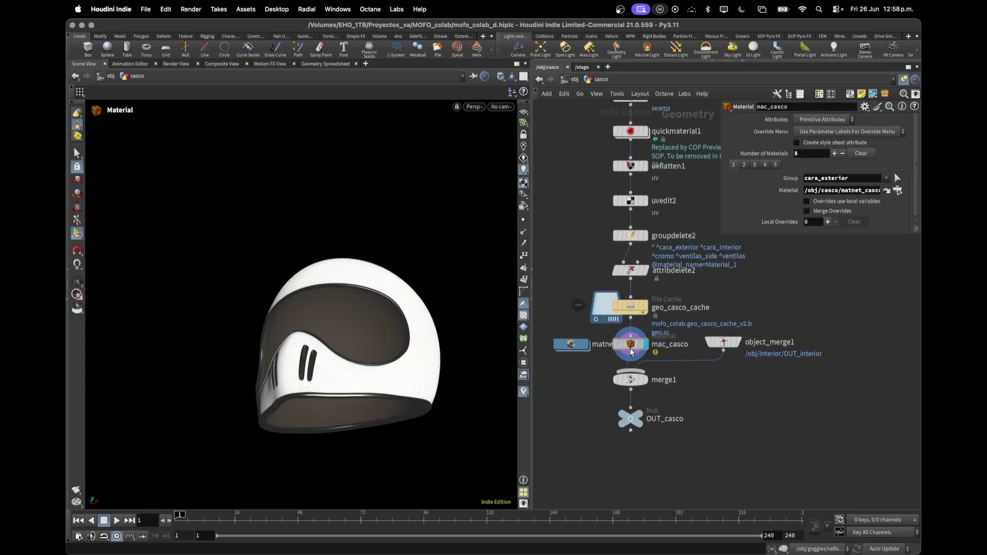
pyautogui.hotkey('space', 'g')
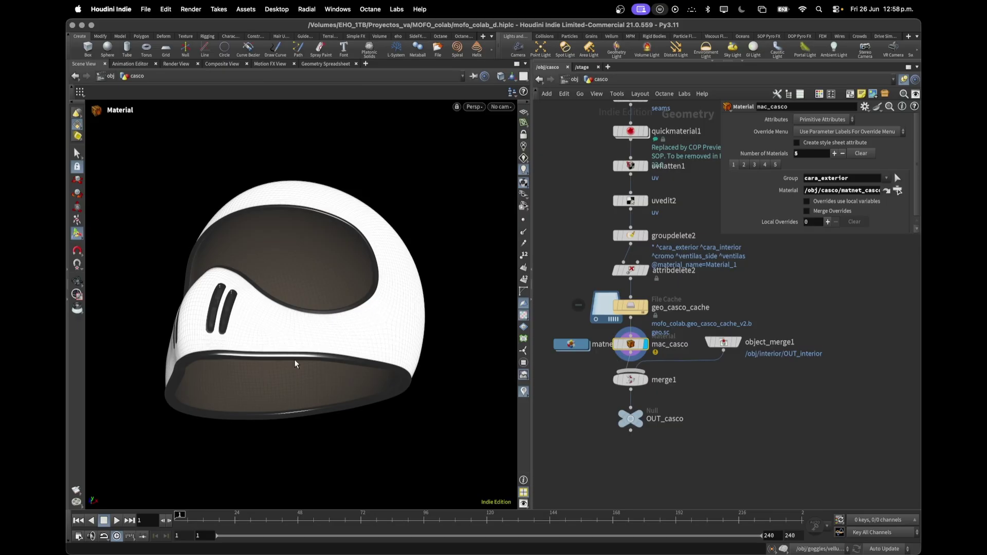
pyautogui.keyDown('alt'); pyautogui.moveTo(296, 364); pyautogui.dragTo(375, 312); pyautogui.keyUp('alt')
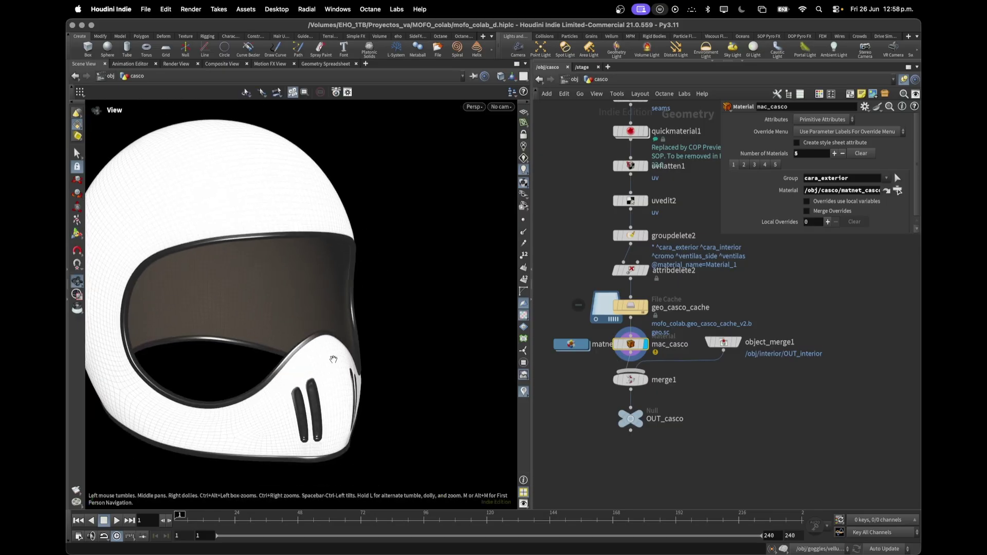
# Step: Look over the stage network's lights, imports and render settings, and return to the object level
pyautogui.click(590, 67)
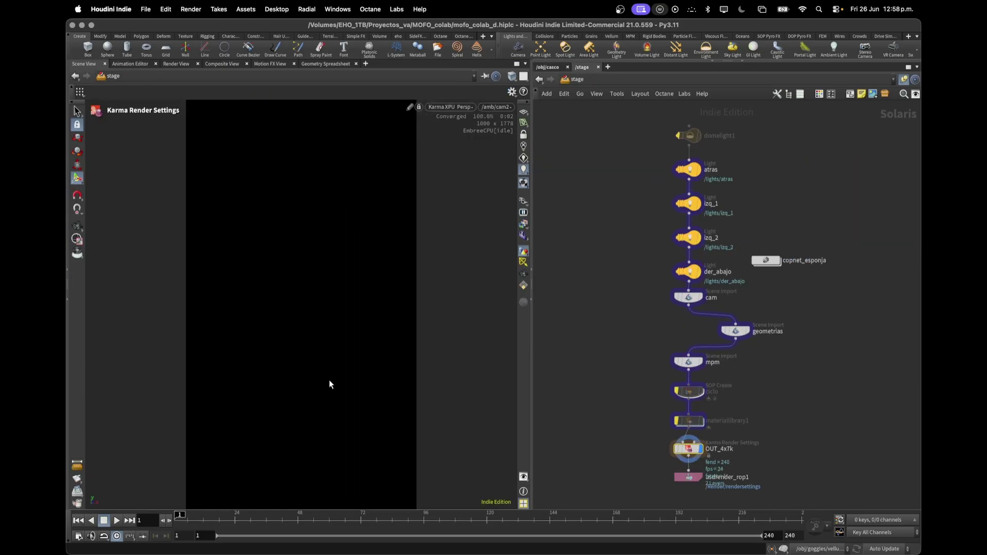
pyautogui.hotkey('space', 'g')
pyautogui.click(548, 66)
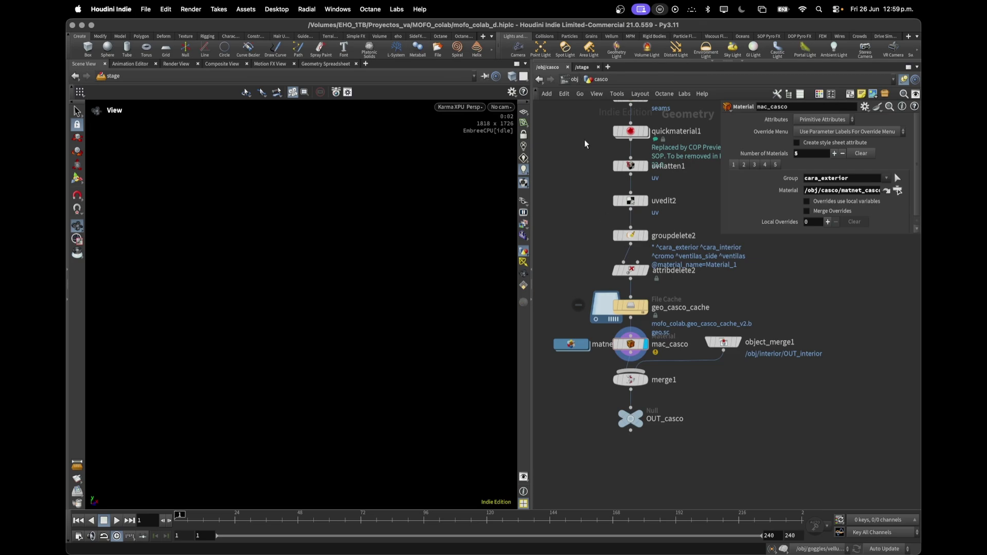
pyautogui.press('u')
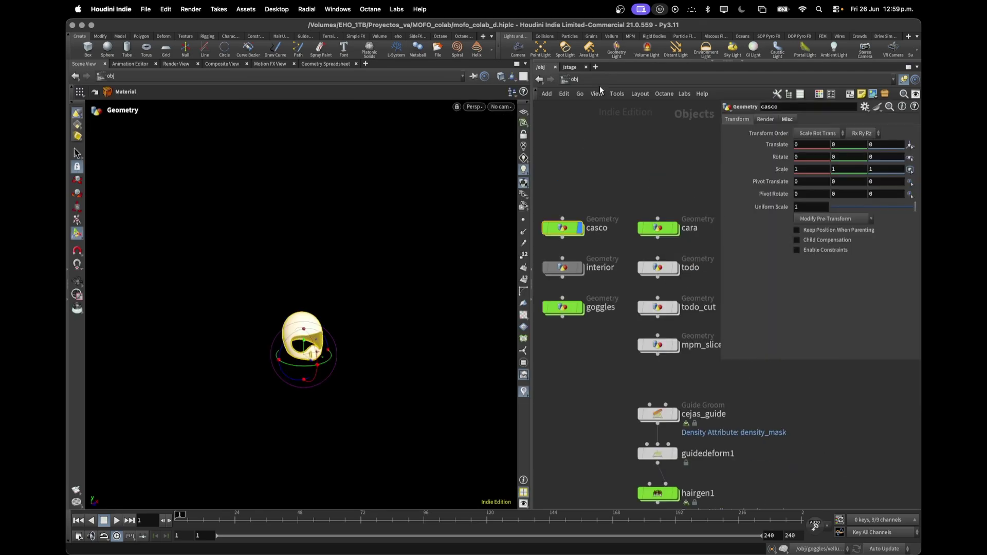
# Step: Add a Scene Import node to the stage, branching from the cam node, and display it with its parameters
pyautogui.click(571, 67)
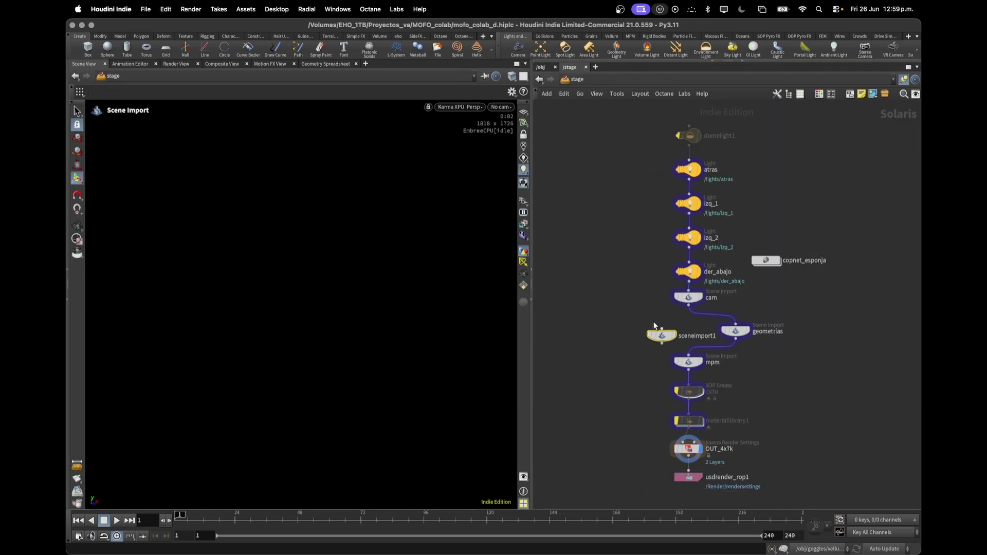
pyautogui.moveTo(687, 308); pyautogui.dragTo(664, 340)
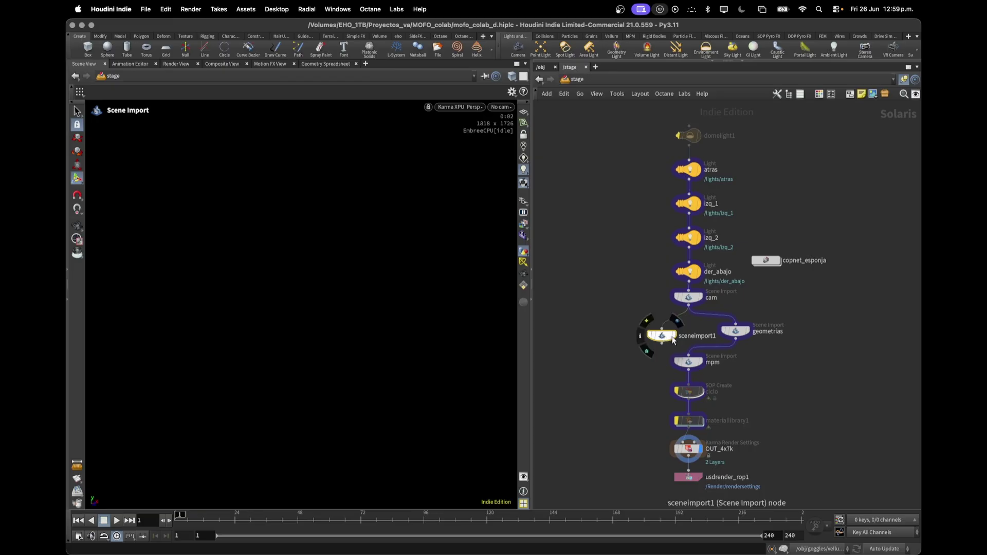
pyautogui.click(673, 341)
pyautogui.press('p')
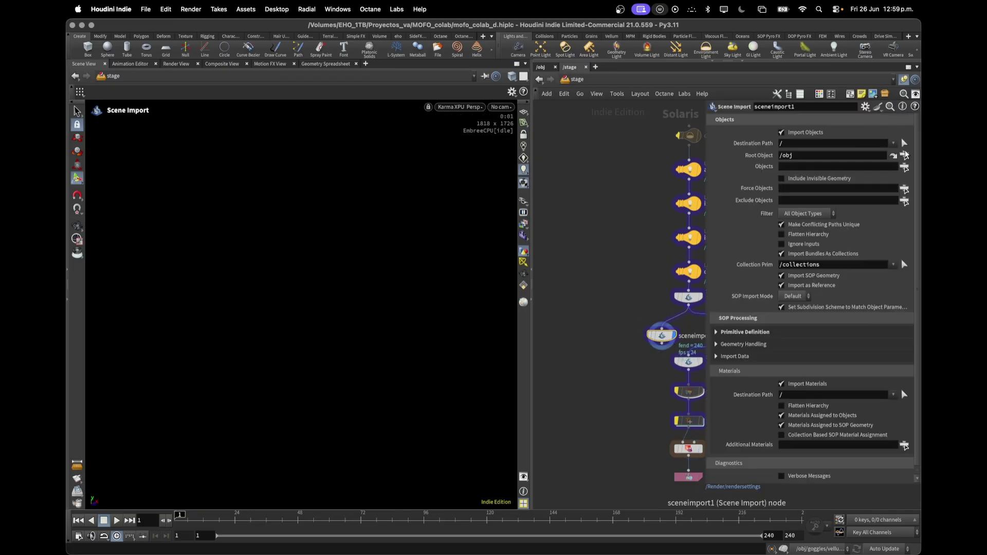
# Step: Set the Scene Import's Objects to /obj/casco and view the Karma-rendered helmet from the front
pyautogui.click(904, 168)
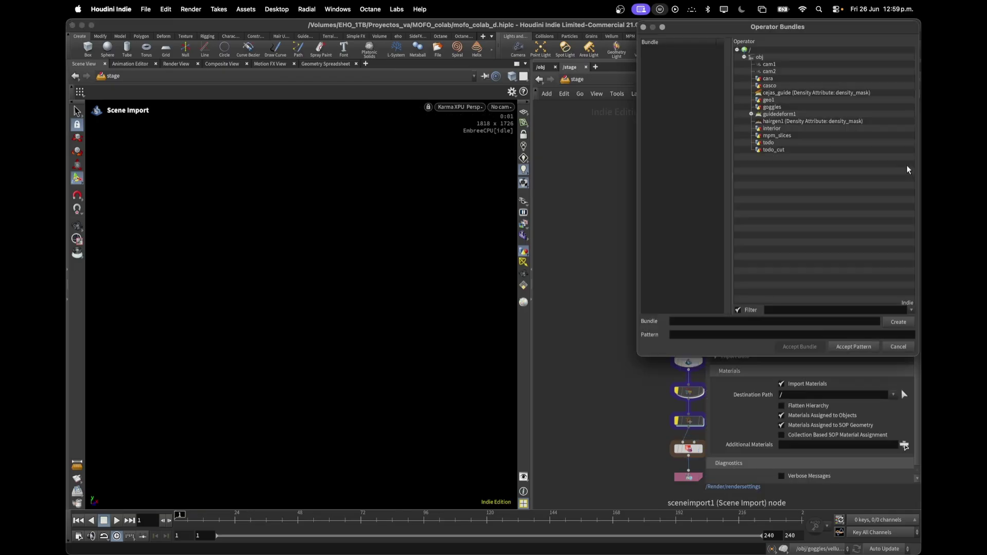
pyautogui.doubleClick(770, 85)
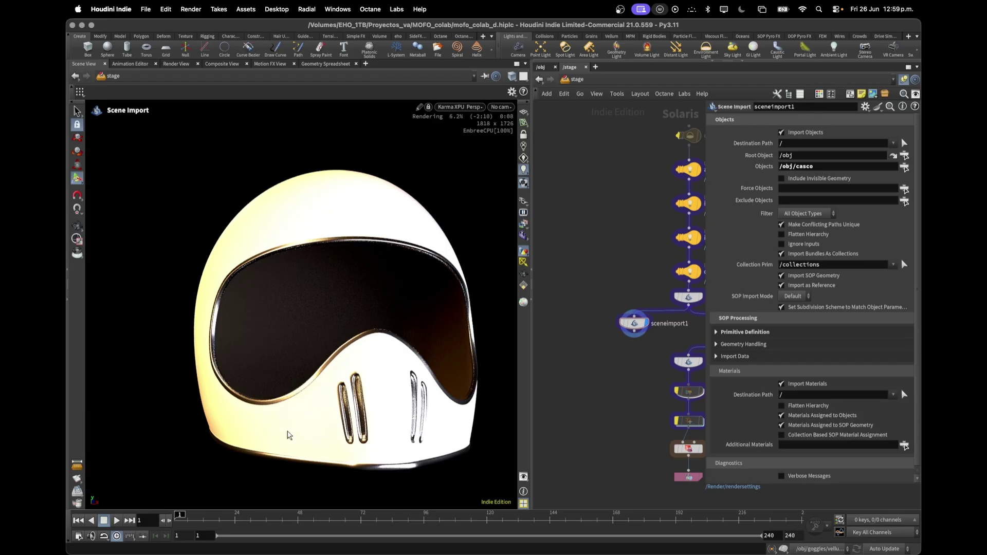
pyautogui.keyDown('alt'); pyautogui.moveTo(385, 224); pyautogui.dragTo(354, 328); pyautogui.keyUp('alt')
pyautogui.press('Return')
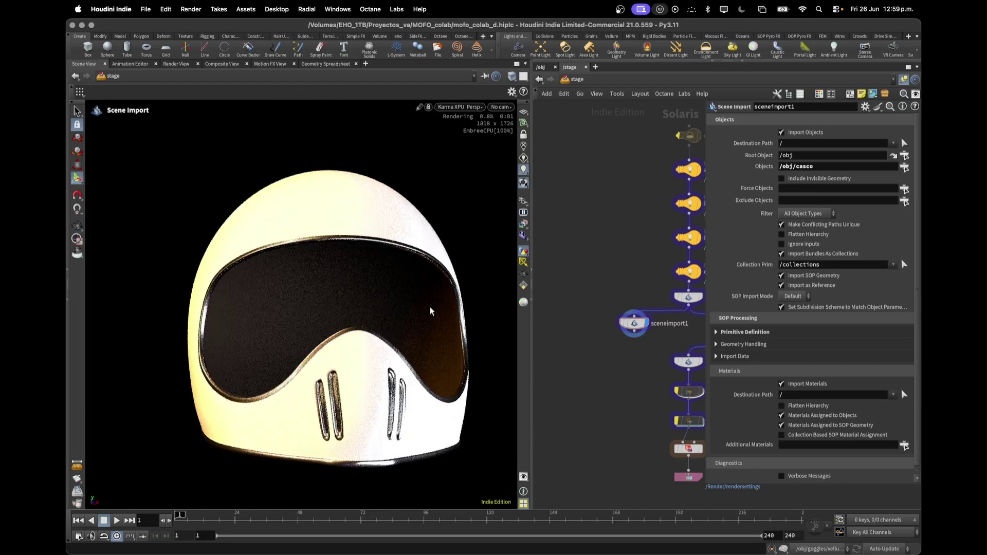
# Step: Reopen the casco network and examine the object_merge1 node that brings in /obj/interior/OUT_interior
pyautogui.click(541, 67)
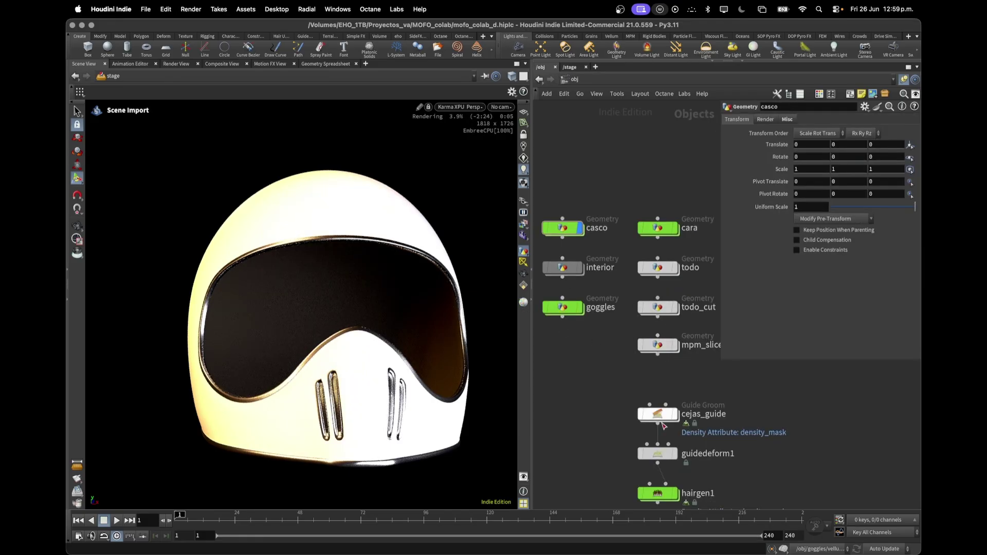
pyautogui.moveTo(698, 382); pyautogui.dragTo(768, 423, button='middle')
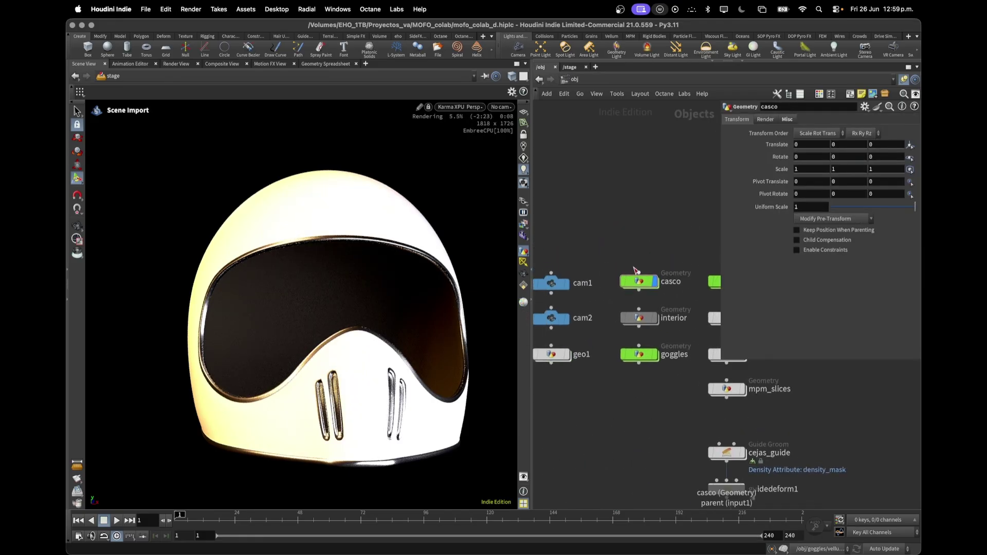
pyautogui.doubleClick(638, 281)
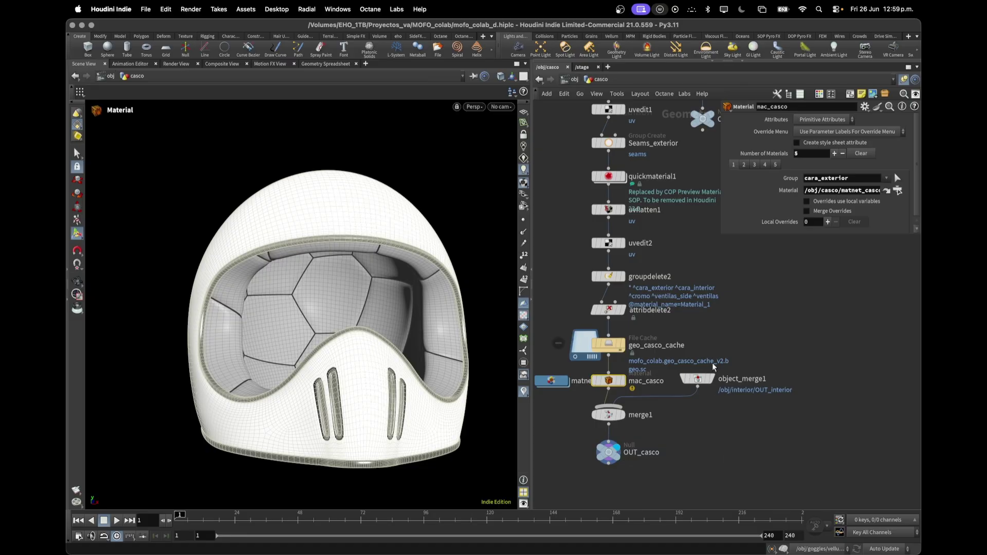
pyautogui.click(700, 379)
# Step: Display the OUT_Cabeza null in the casco network and examine the head that fits inside the helmet
pyautogui.scroll(-10, 802, 407)
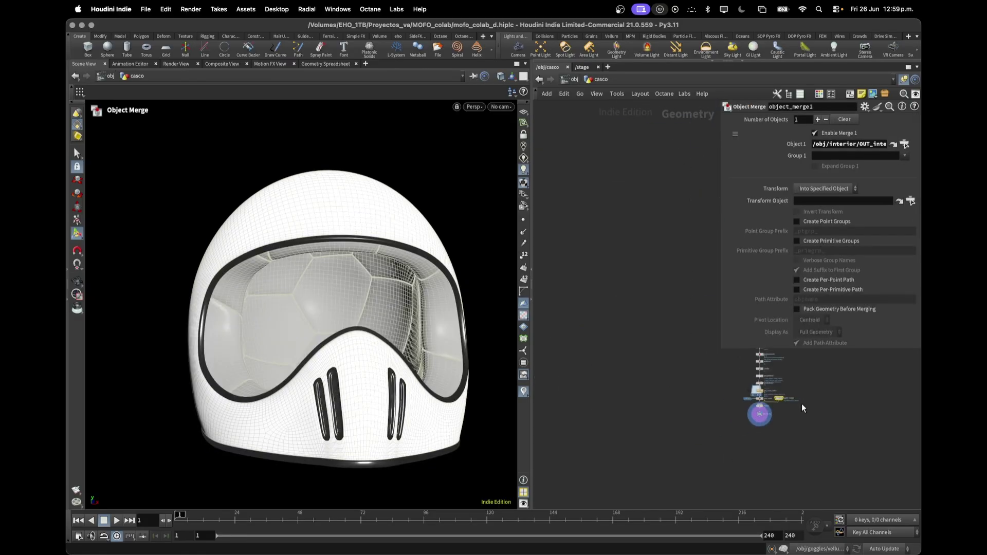
pyautogui.moveTo(804, 407); pyautogui.dragTo(579, 442, button='middle')
pyautogui.press('h')
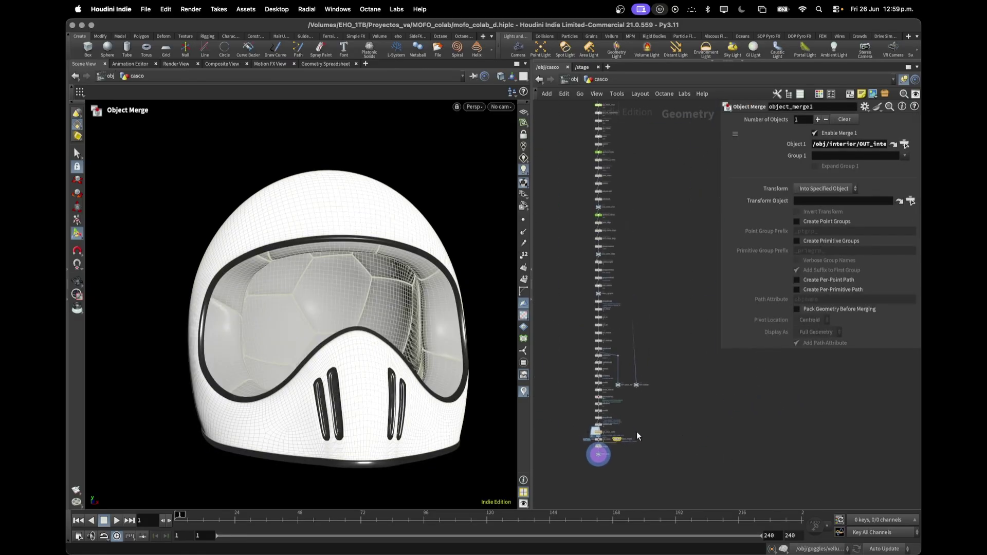
pyautogui.scroll(5, 636, 431)
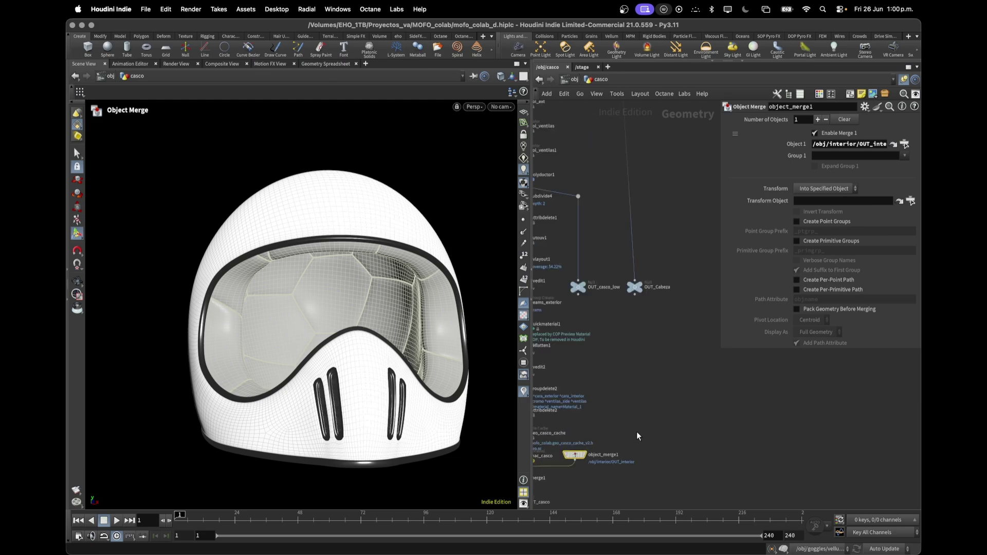
pyautogui.click(643, 282)
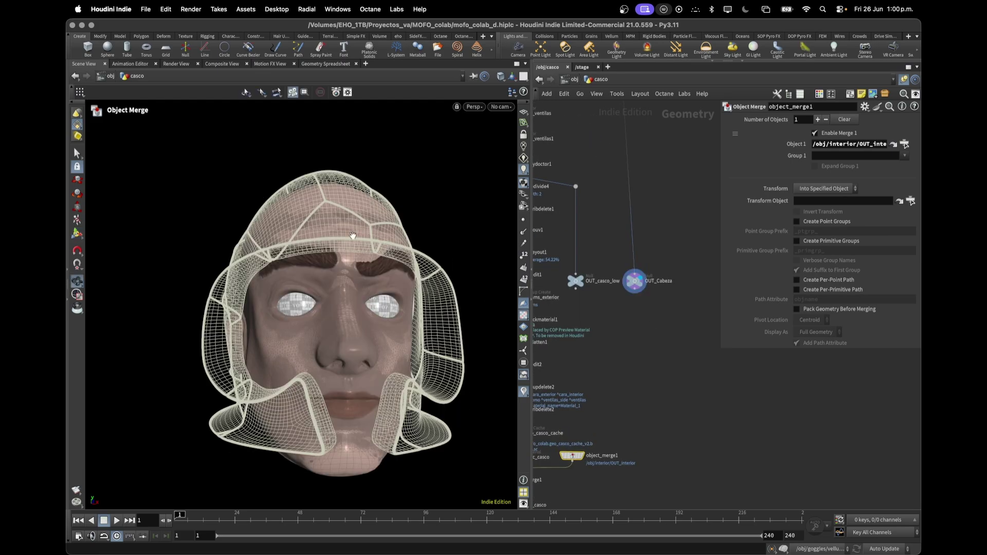
pyautogui.keyDown('alt'); pyautogui.moveTo(353, 235); pyautogui.dragTo(413, 265); pyautogui.keyUp('alt')
pyautogui.keyDown('alt'); pyautogui.moveTo(304, 282); pyautogui.dragTo(211, 265); pyautogui.keyUp('alt')
# Step: Open the interior object's network and display its casco Object Merge of /obj/casco/OUT_casco_low
pyautogui.press('u')
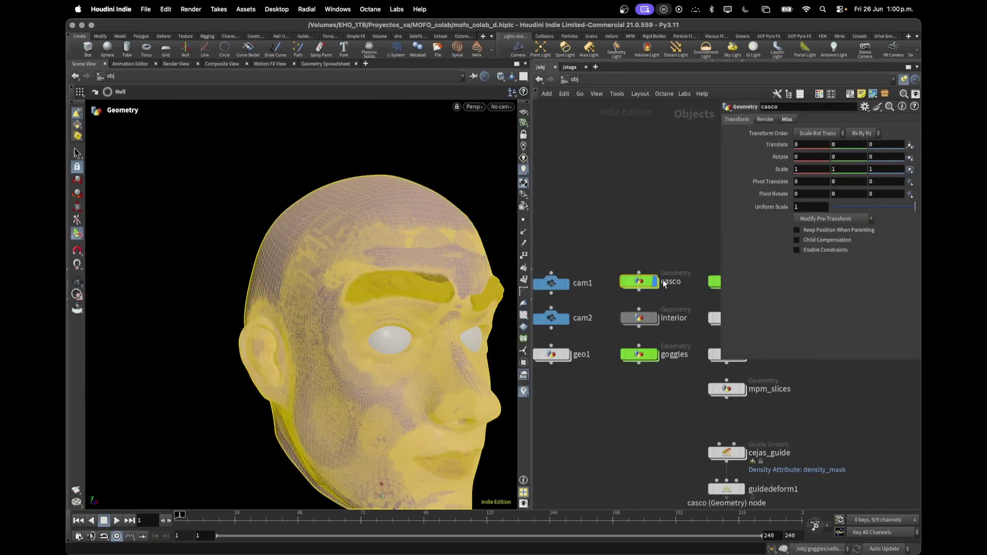
pyautogui.doubleClick(671, 318)
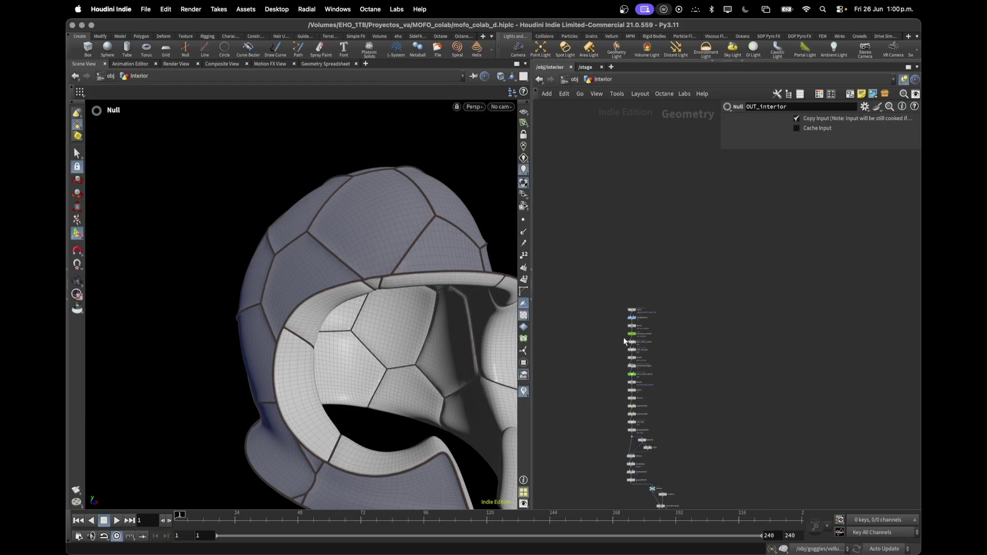
pyautogui.scroll(5, 631, 319)
pyautogui.click(668, 267)
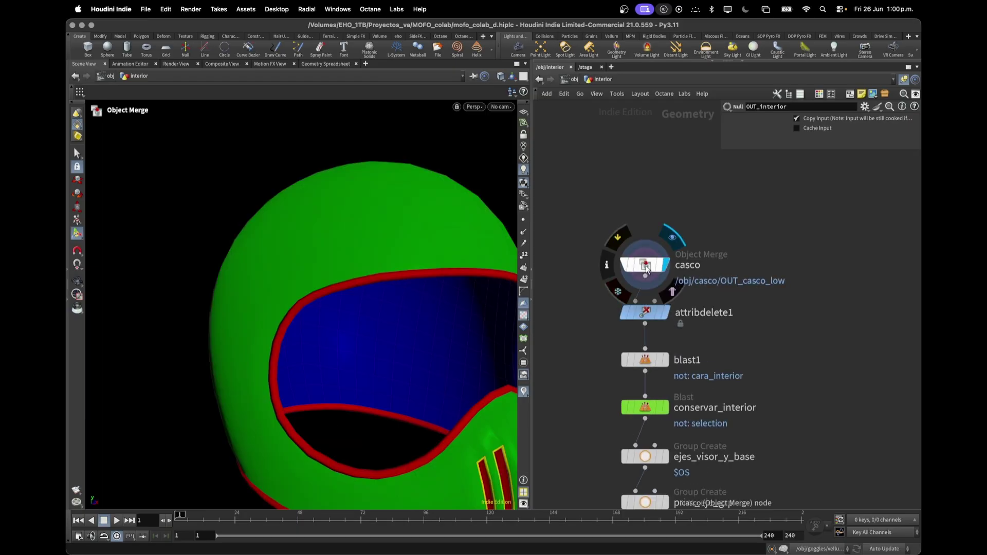
pyautogui.click(645, 265)
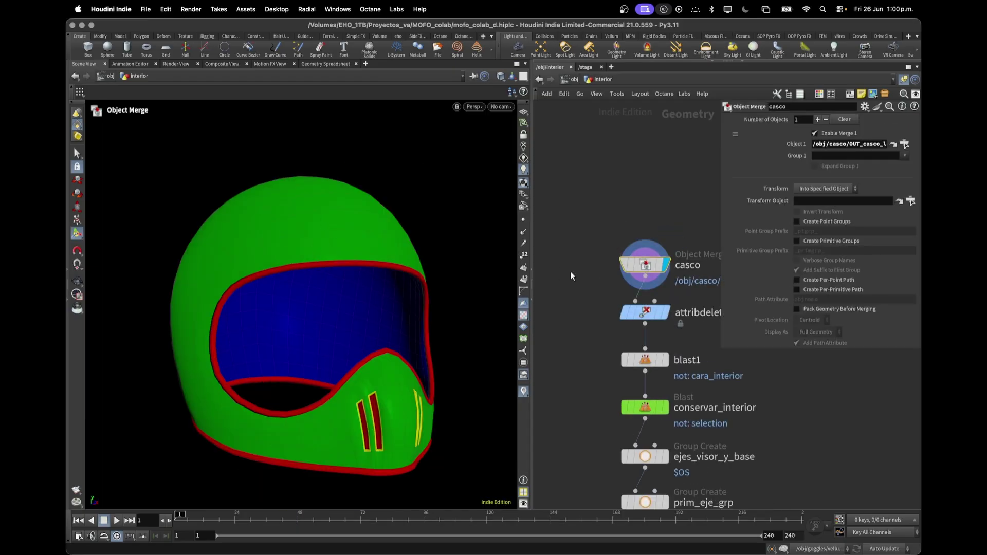
# Step: Display attribdelete1 and blast1 and examine how only the cara_interior group is kept
pyautogui.click(665, 312)
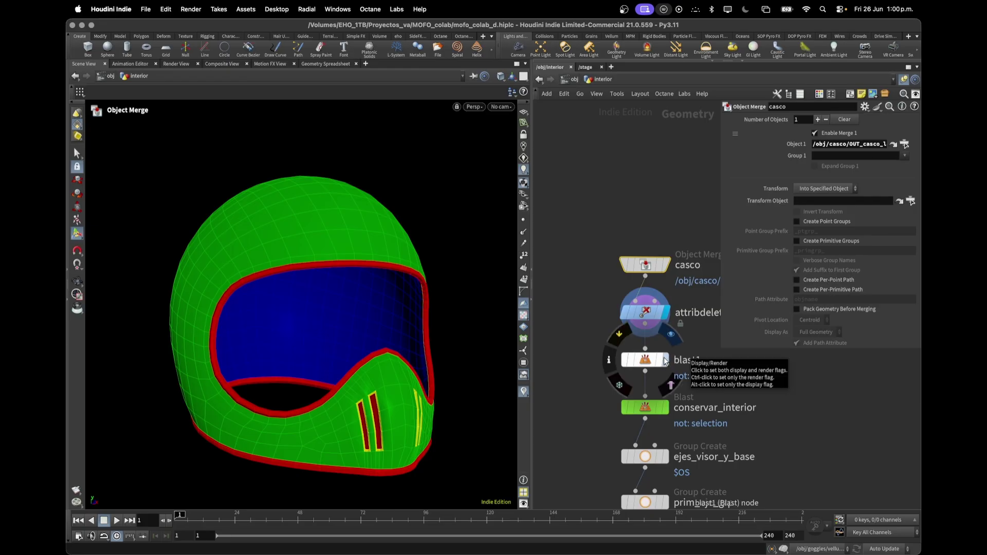
pyautogui.click(667, 361)
pyautogui.click(646, 360)
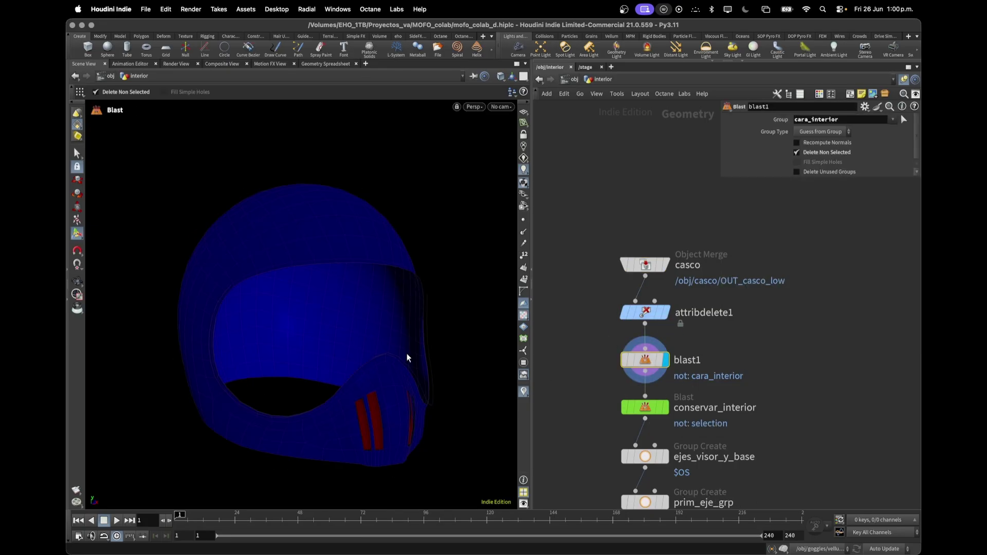
# Step: Display conservar_interior and ejes_visor_y_base and examine the inner shell and its unshared-edge group
pyautogui.click(667, 408)
pyautogui.click(645, 407)
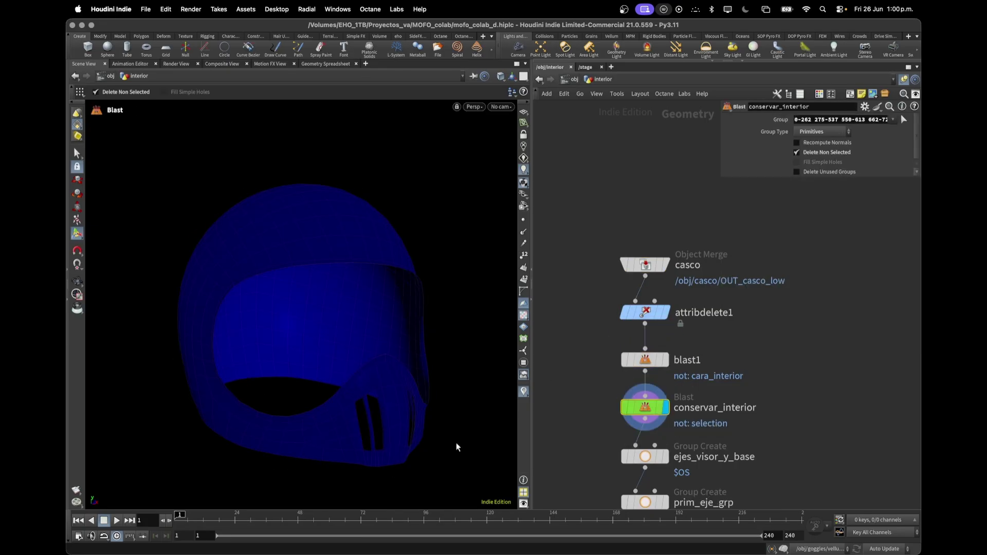
pyautogui.click(666, 457)
pyautogui.click(651, 456)
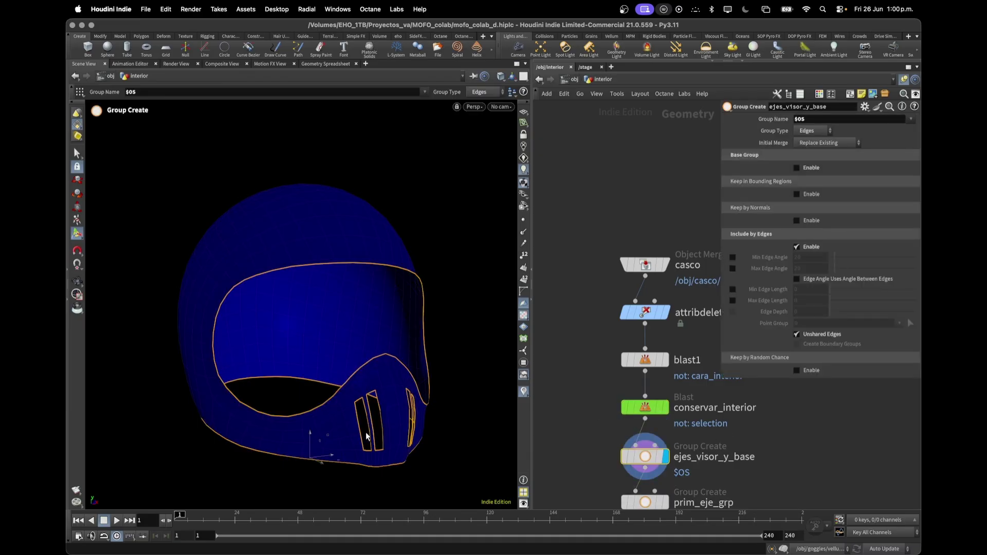
# Step: Display prim_eje_grp and blast6 and examine the primitive group around the vent openings and its removal
pyautogui.click(666, 502)
pyautogui.moveTo(727, 459); pyautogui.dragTo(661, 327, button='middle')
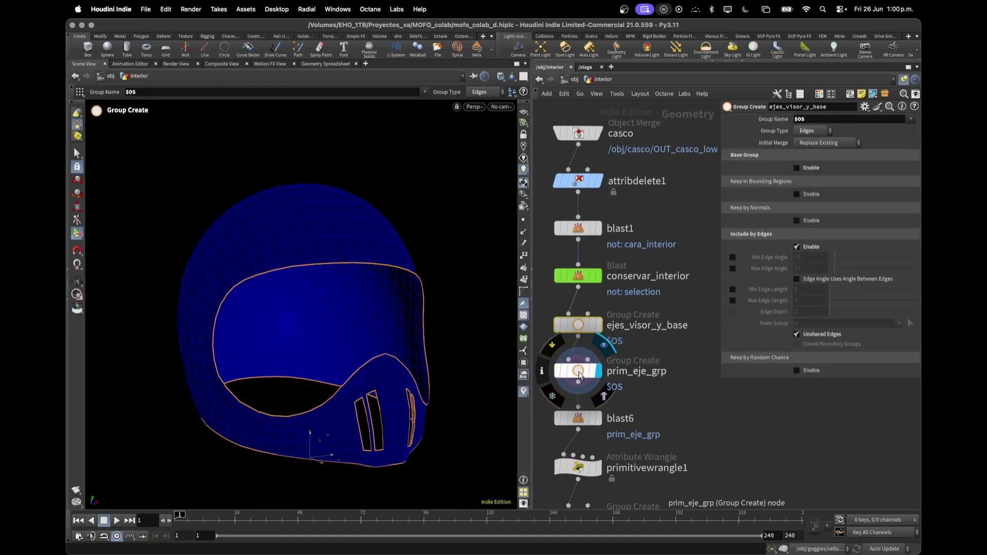
pyautogui.click(579, 371)
pyautogui.click(599, 418)
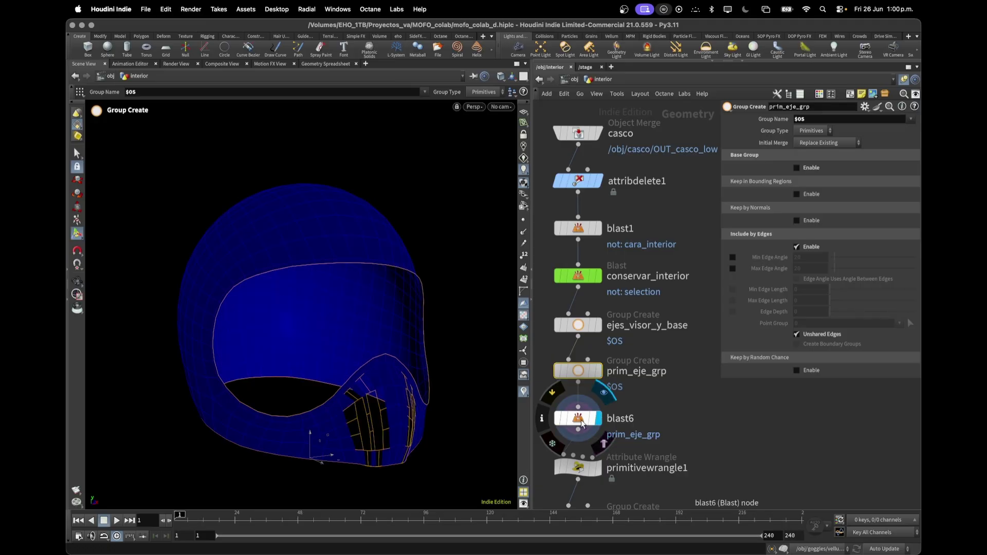
pyautogui.click(577, 418)
# Step: Display primitivewrangle1 and examine the VEX code that removes the primitives with P.x below 0.0
pyautogui.click(598, 468)
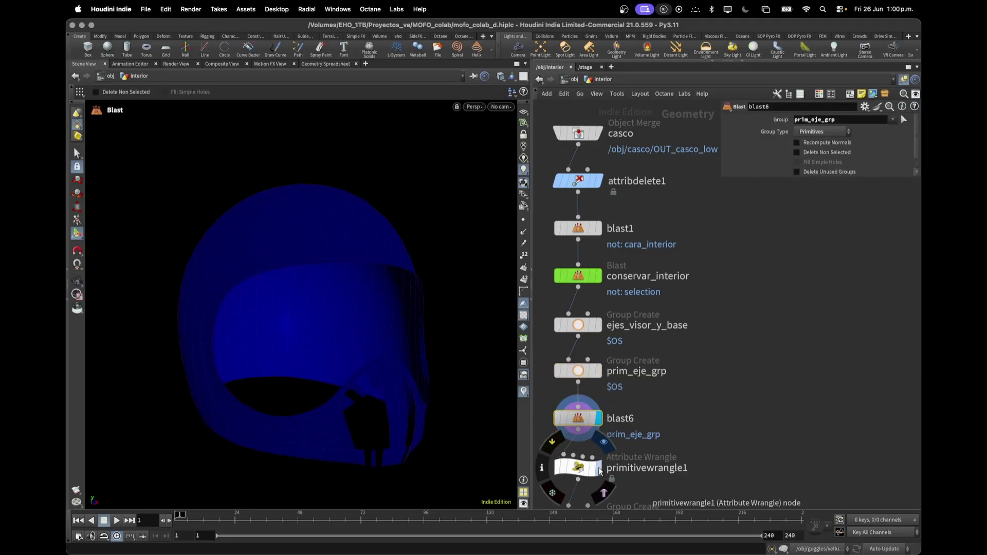
pyautogui.click(579, 467)
pyautogui.moveTo(417, 384)
pyautogui.mouseDown()
pyautogui.moveTo(315, 365)
pyautogui.moveTo(447, 339)
pyautogui.moveTo(397, 402)
pyautogui.moveTo(413, 399)
pyautogui.mouseUp()
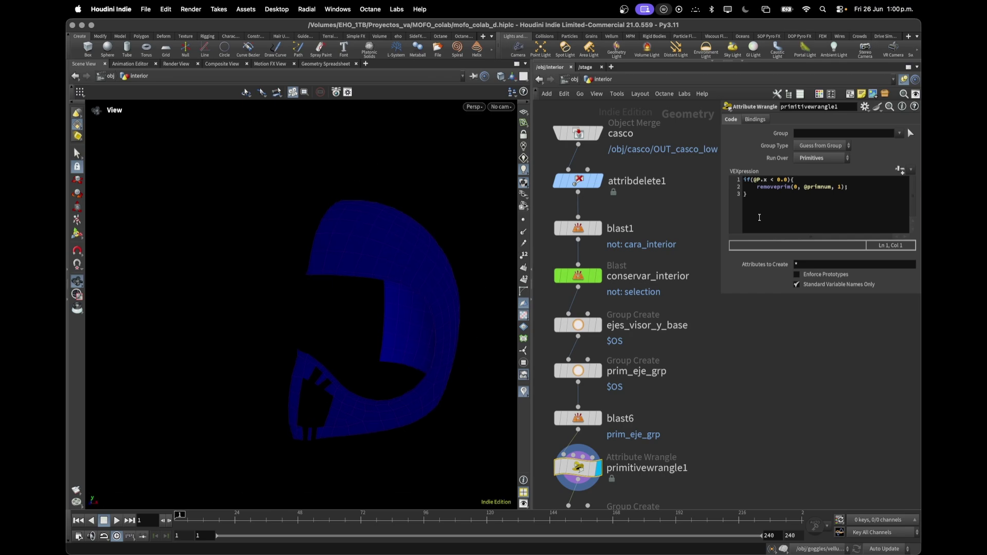
pyautogui.moveTo(765, 202); pyautogui.dragTo(724, 164)
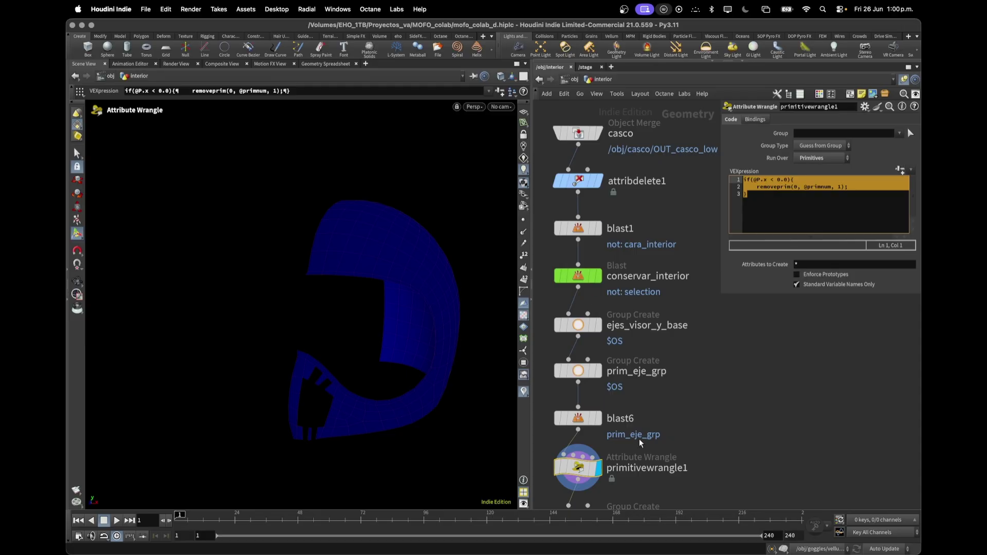
# Step: Display caras_para_cojines and blast4 and examine which half-shell faces are grouped and kept for the padding
pyautogui.scroll(-5, 641, 443)
pyautogui.click(586, 346)
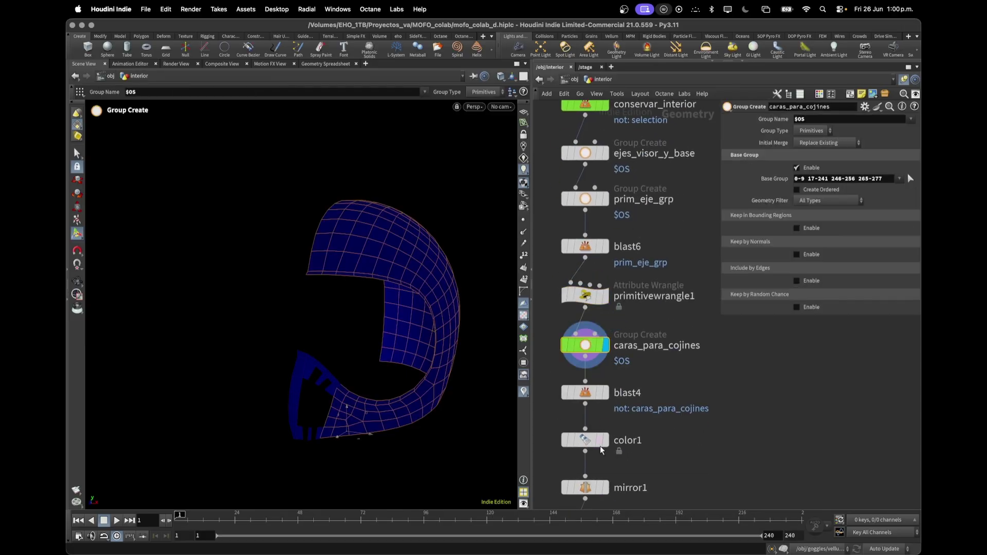
pyautogui.click(589, 397)
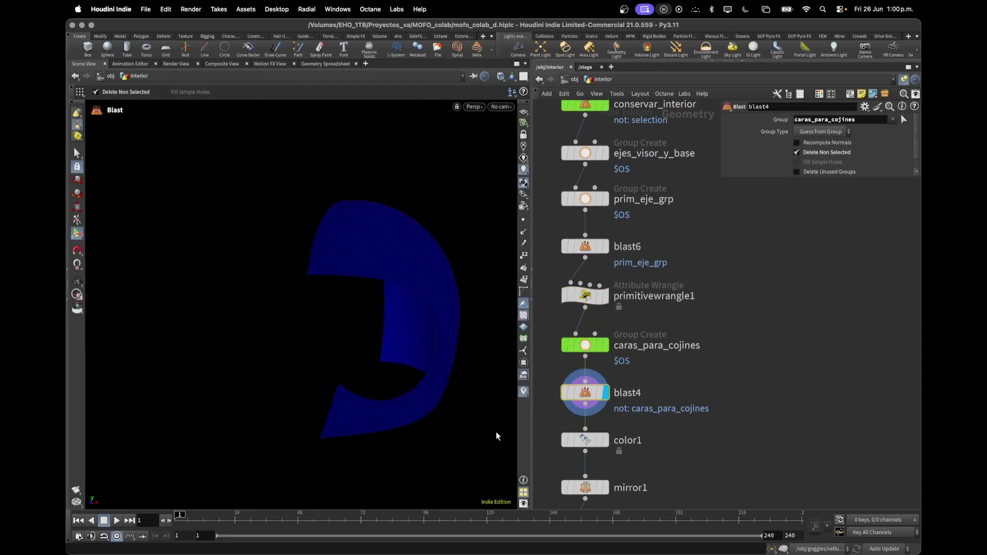
pyautogui.moveTo(496, 434); pyautogui.dragTo(384, 375)
pyautogui.press('Return')
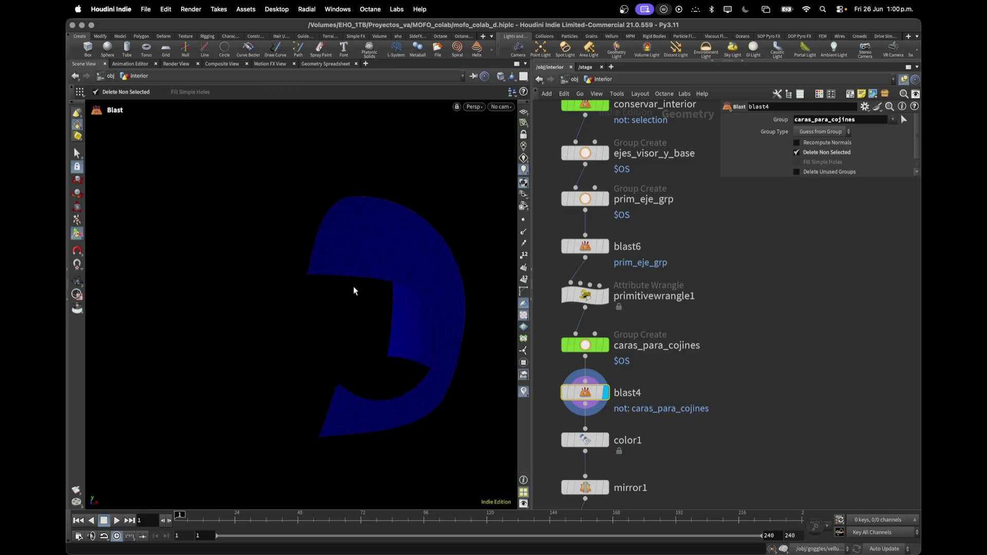
pyautogui.press('Escape')
pyautogui.moveTo(353, 326)
pyautogui.mouseDown()
pyautogui.moveTo(342, 329)
pyautogui.moveTo(354, 325)
pyautogui.mouseUp()
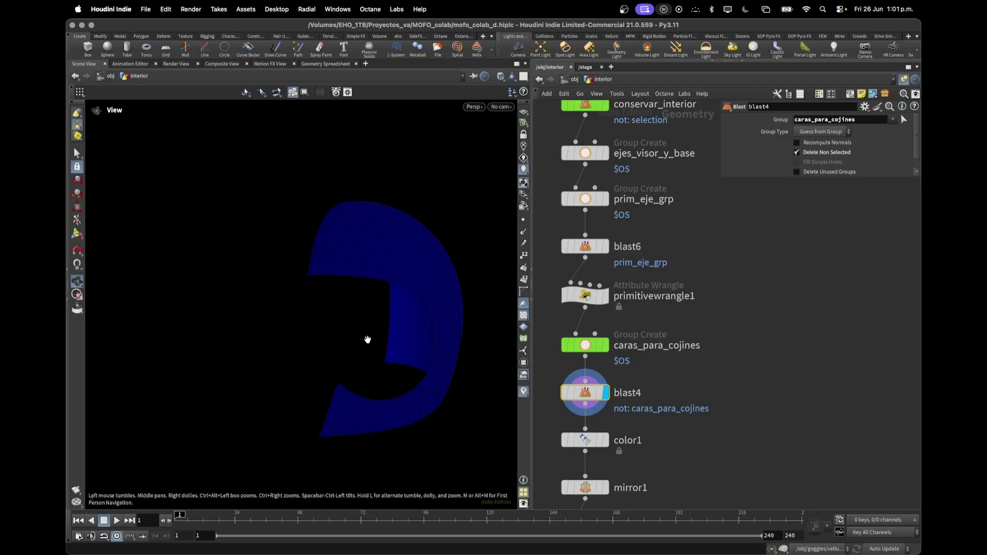
# Step: Display color1 and mirror1 and examine the point colour and the mirrored padding surface around the mirror plane
pyautogui.moveTo(658, 448); pyautogui.dragTo(662, 303, button='middle')
pyautogui.click(616, 270)
pyautogui.click(592, 297)
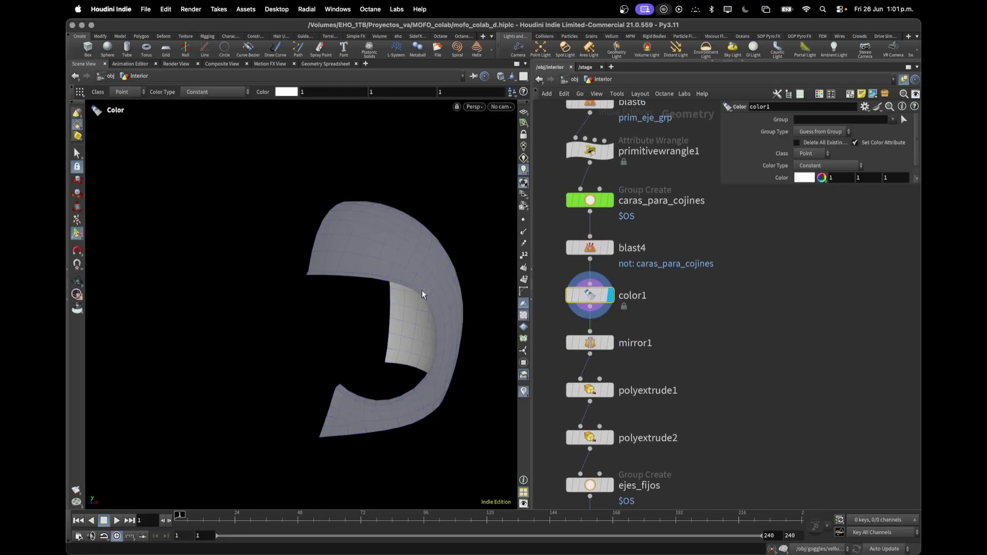
pyautogui.click(614, 343)
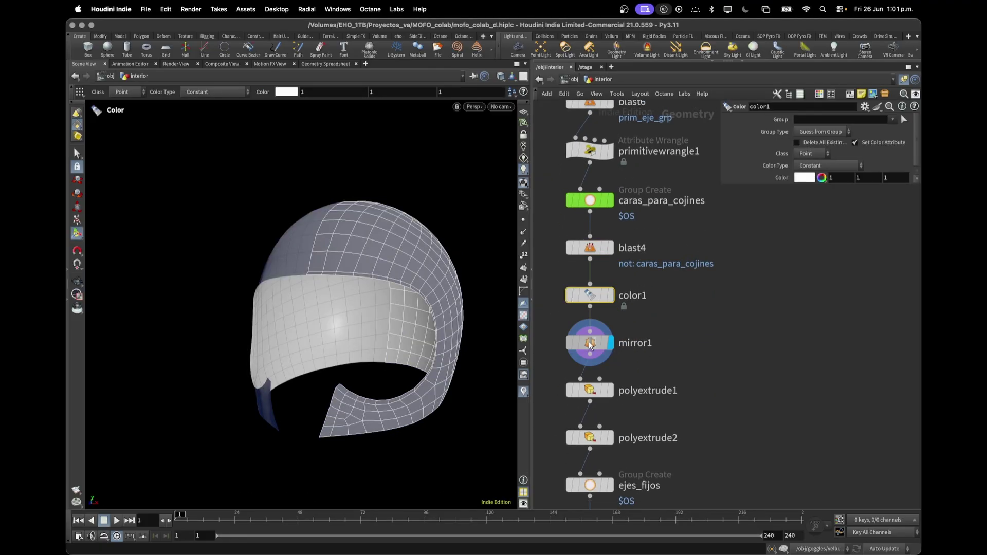
pyautogui.press('super+z')
pyautogui.moveTo(357, 354); pyautogui.dragTo(390, 355, button='right')
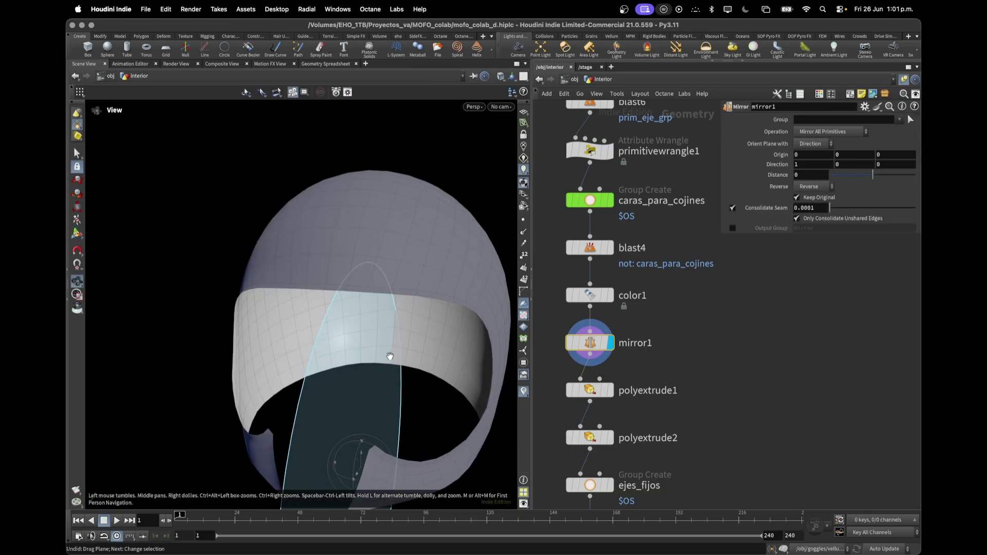
pyautogui.moveTo(390, 355); pyautogui.dragTo(384, 328)
pyautogui.moveTo(341, 291); pyautogui.dragTo(348, 302)
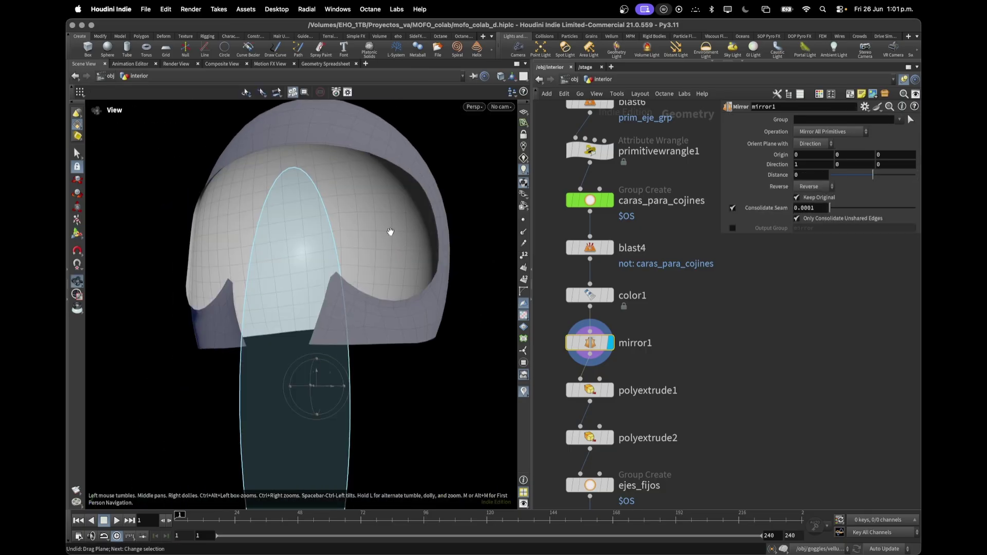
pyautogui.press('Return')
# Step: Display polyextrude1 and examine the thickness, divisions and edges it gives the padding near the chin opening
pyautogui.click(610, 391)
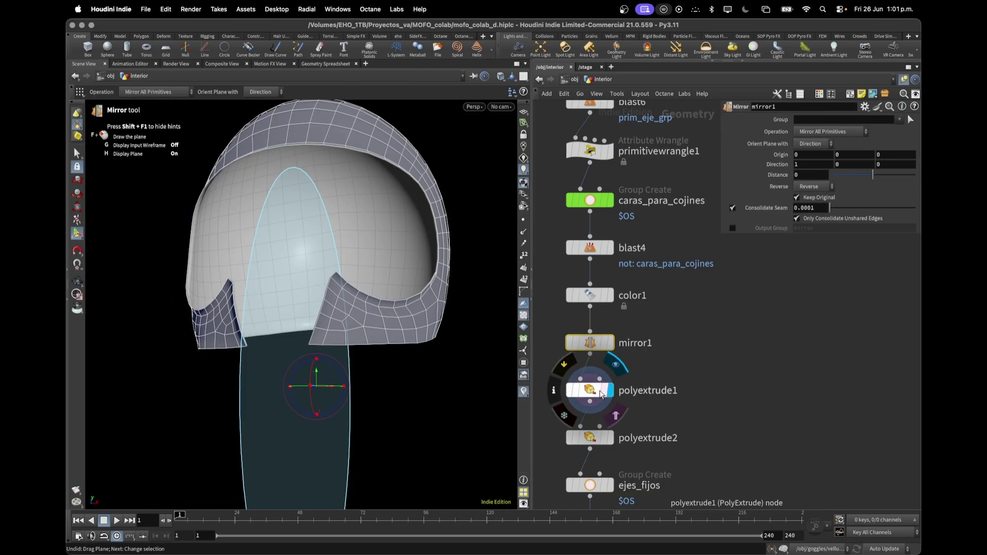
pyautogui.click(598, 394)
pyautogui.keyDown('alt'); pyautogui.moveTo(212, 341); pyautogui.dragTo(237, 380); pyautogui.keyUp('alt')
pyautogui.scroll(5, 210, 348)
pyautogui.moveTo(205, 337); pyautogui.dragTo(199, 302)
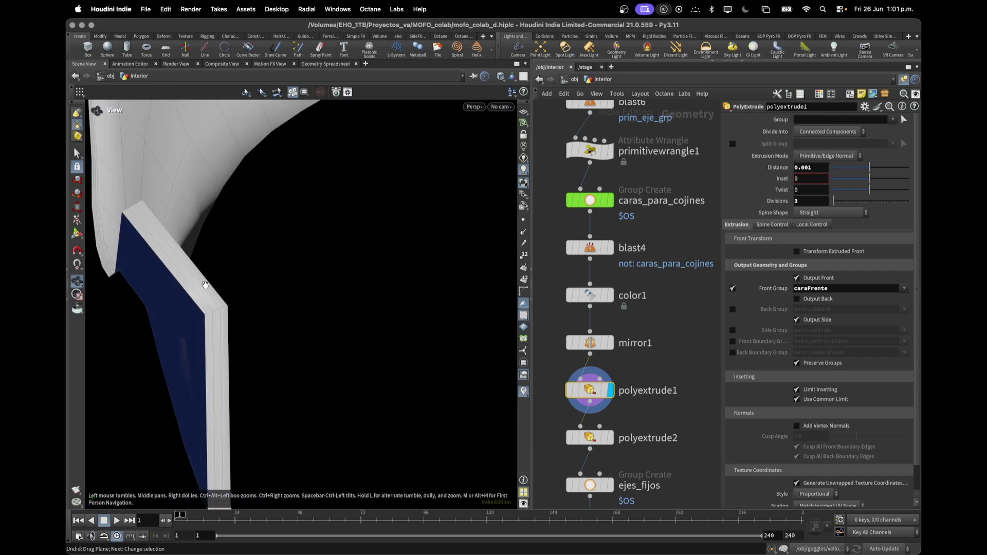
pyautogui.moveTo(260, 302); pyautogui.dragTo(218, 312)
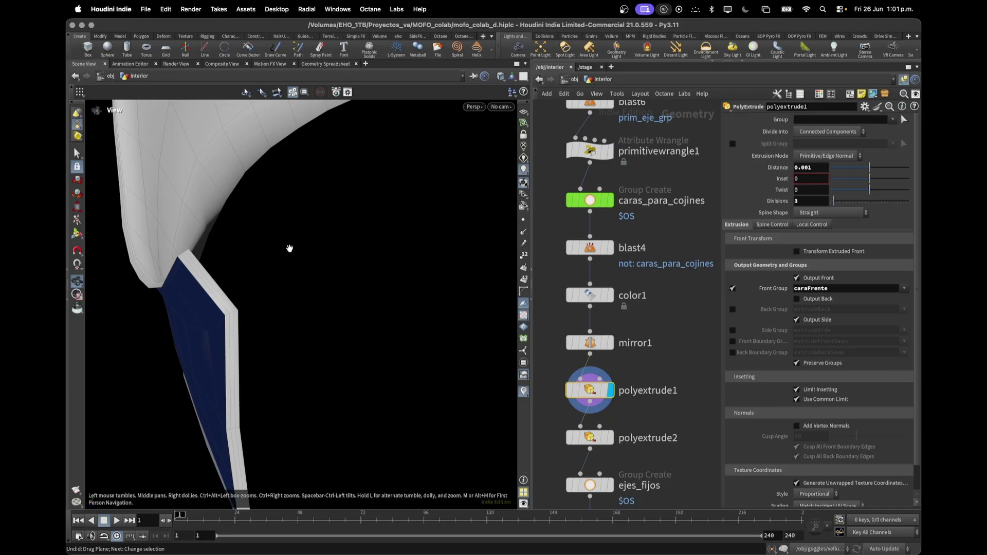
# Step: Display polyextrude2 and examine the second extrusion at the chin ends and the visor opening
pyautogui.click(610, 438)
pyautogui.press('Return')
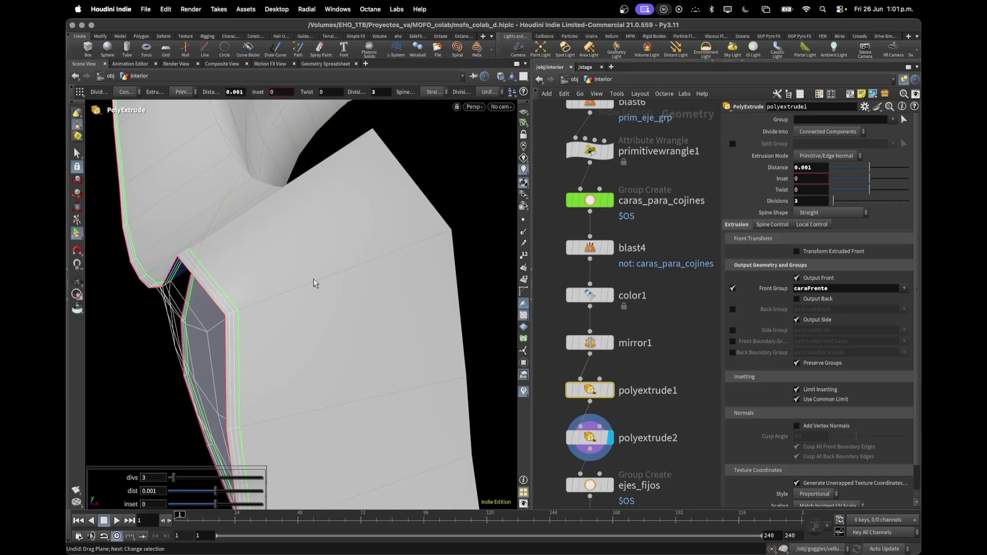
pyautogui.press('Escape')
pyautogui.scroll(-5, 321, 283)
pyautogui.moveTo(379, 280); pyautogui.dragTo(453, 339)
# Step: Display ejes_fijos and examine the point group on the unshared edges around the whole padding
pyautogui.moveTo(687, 466); pyautogui.dragTo(680, 149, button='middle')
pyautogui.click(604, 168)
pyautogui.click(590, 171)
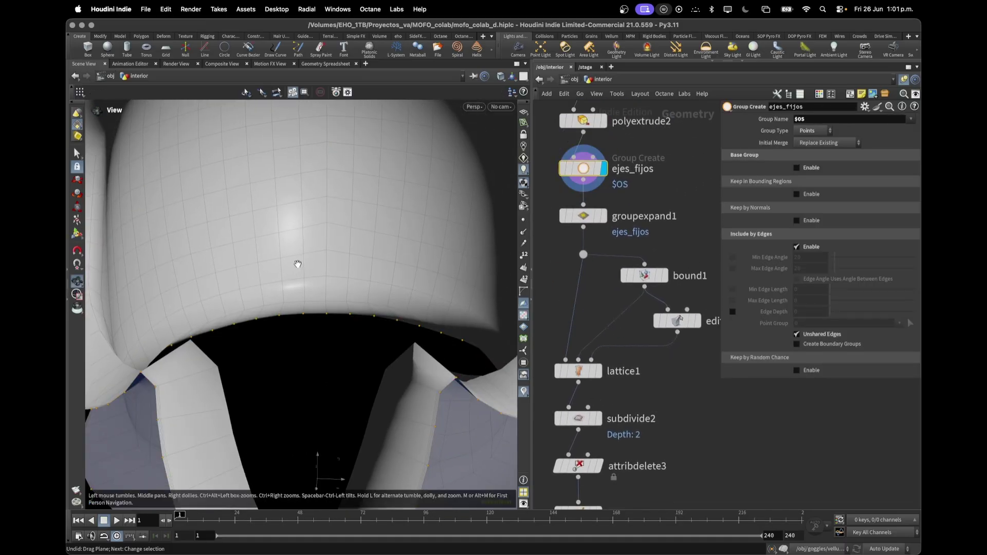
pyautogui.hotkey('space', 'g')
pyautogui.moveTo(280, 339)
pyautogui.keyDown('alt'); pyautogui.mouseDown()
pyautogui.moveTo(314, 312)
pyautogui.moveTo(284, 341)
pyautogui.mouseUp(); pyautogui.keyUp('alt')
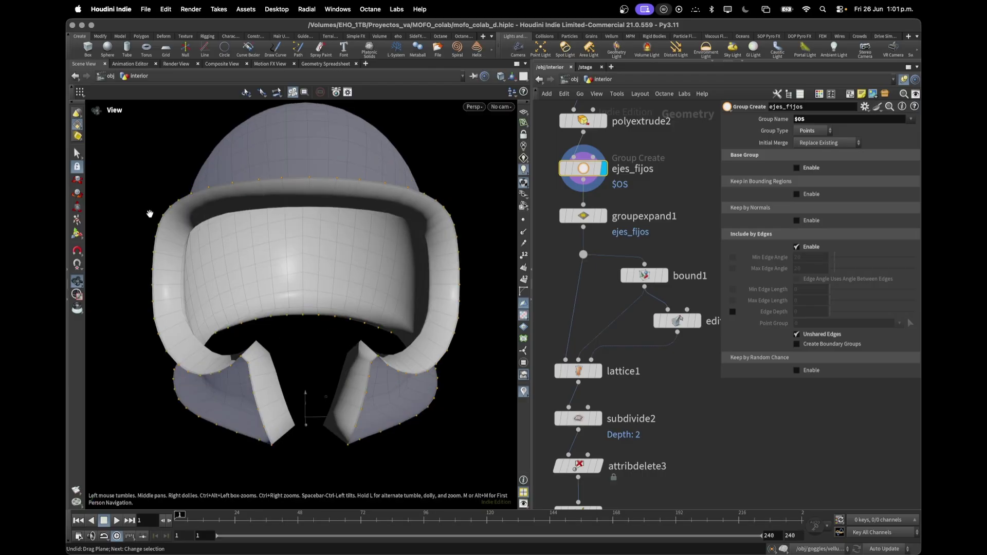
pyautogui.press('Return')
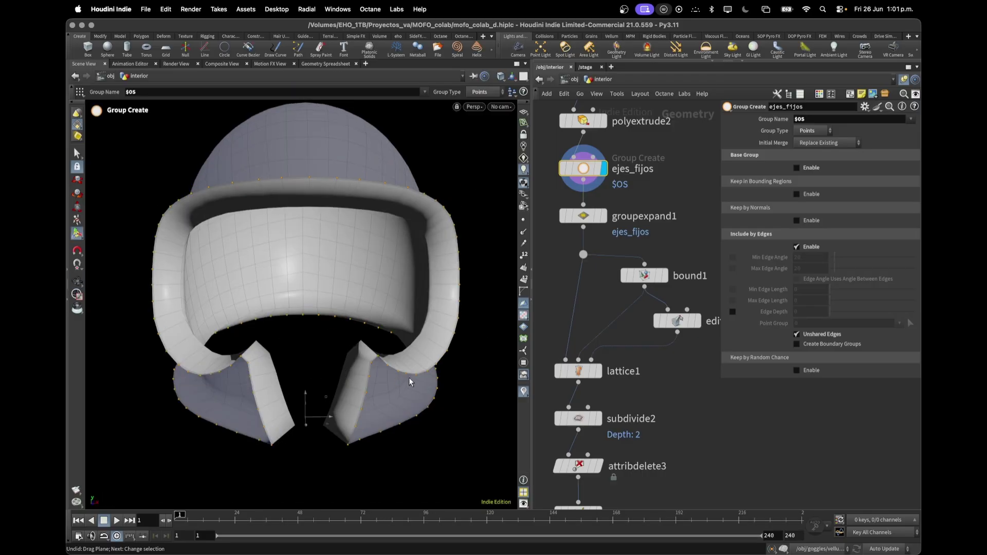
# Step: Display groupexpand1 and examine up close how the ejes_fijos points expand inward from the padding borders
pyautogui.click(613, 217)
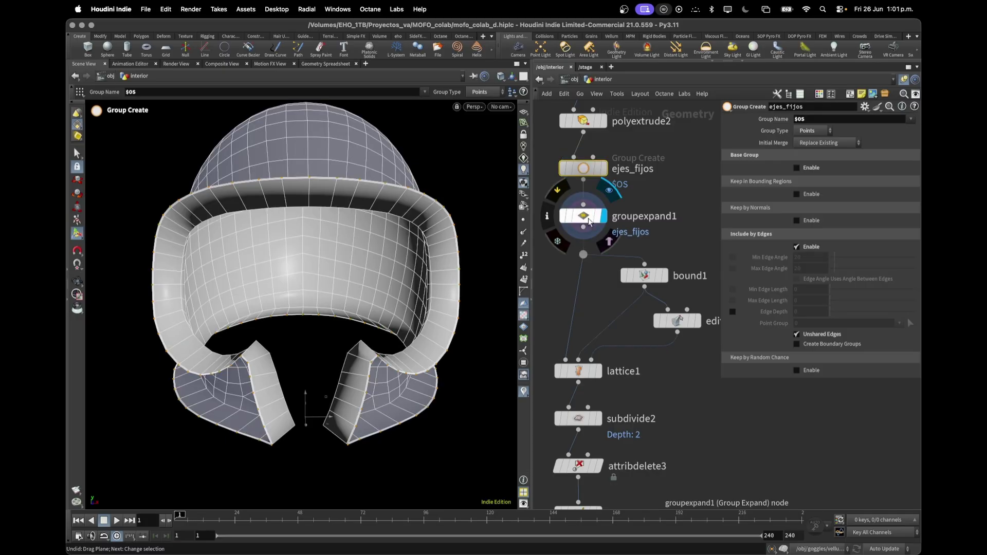
pyautogui.press('Escape')
pyautogui.scroll(5, 350, 170)
pyautogui.scroll(3, 350, 171)
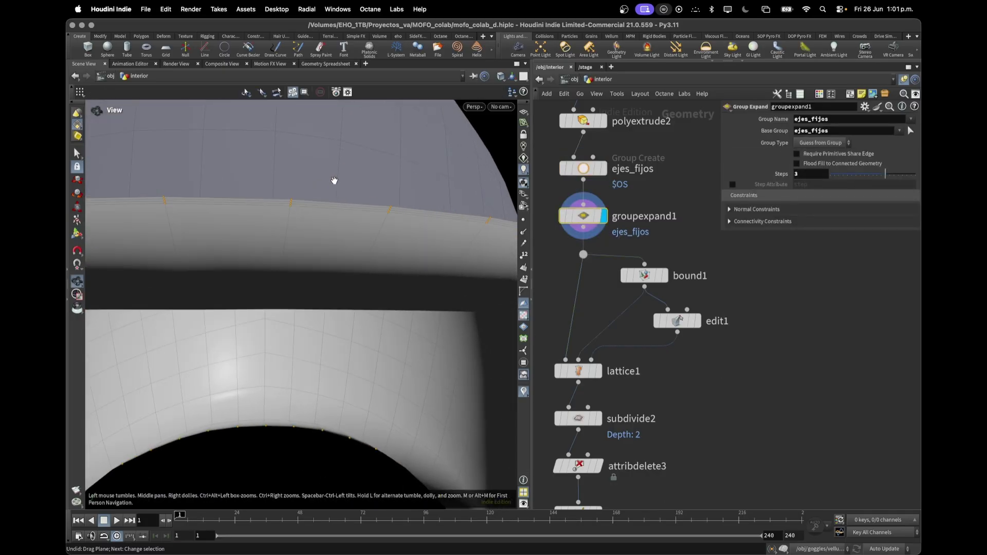
pyautogui.scroll(5, 295, 191)
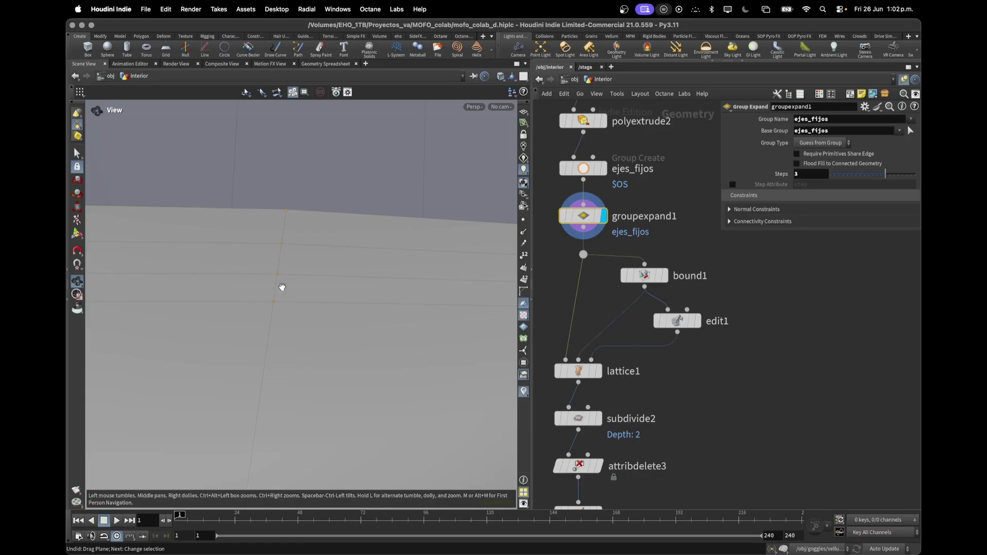
pyautogui.scroll(-5, 282, 309)
pyautogui.moveTo(283, 302); pyautogui.dragTo(322, 269)
pyautogui.scroll(6, 302, 273)
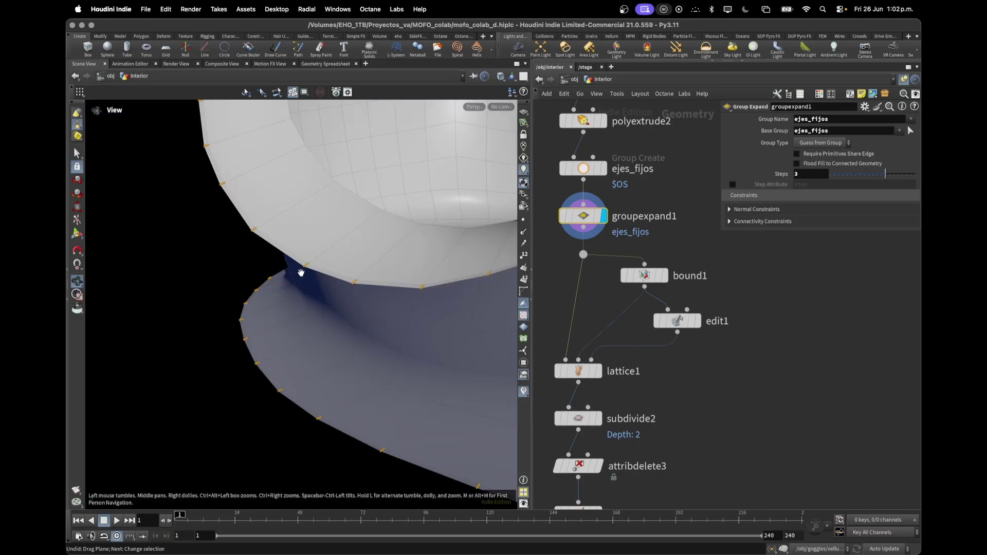
pyautogui.press('Return')
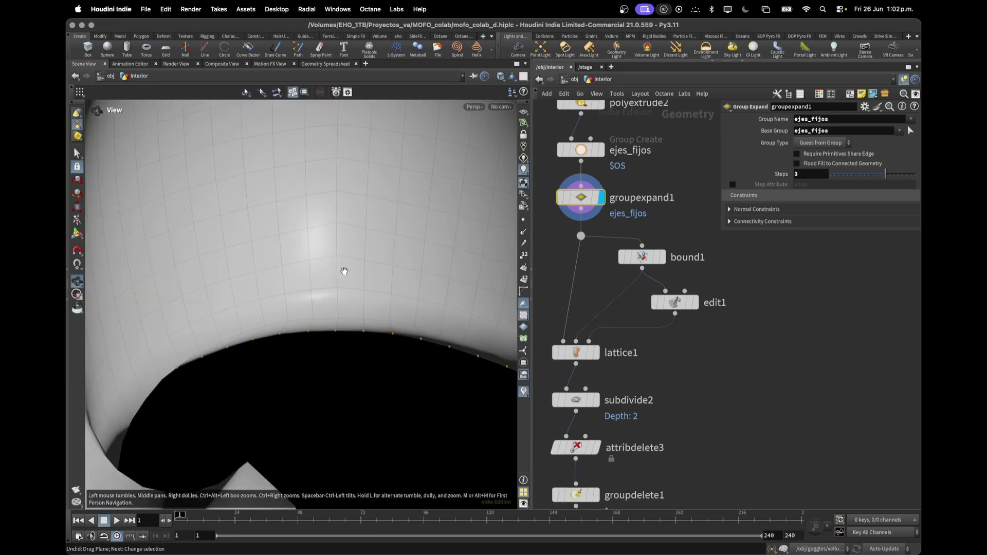
# Step: Display bound1 with groupexpand1 shown as a template and examine the divided bounding box around the padding
pyautogui.scroll(-10, 360, 277)
pyautogui.click(662, 257)
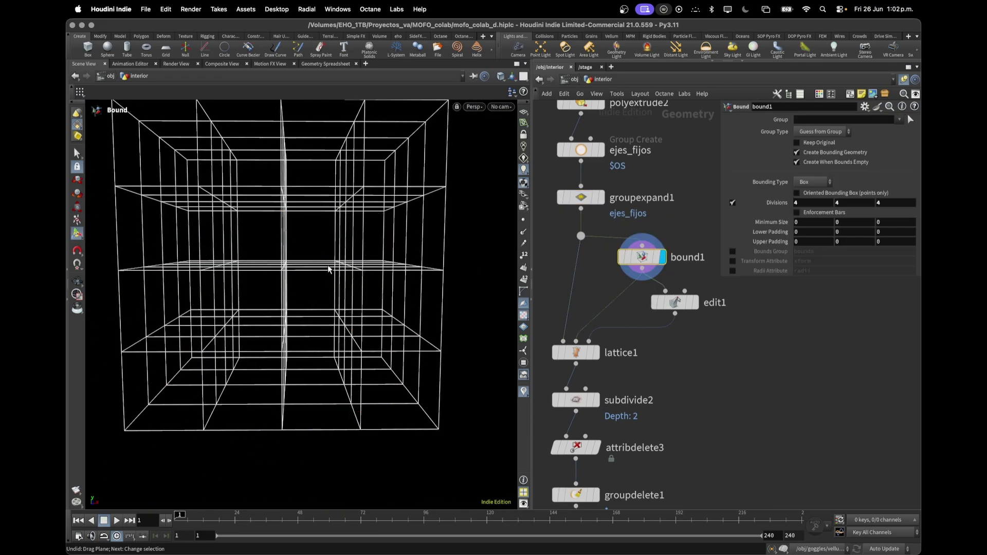
pyautogui.scroll(-2, 317, 287)
pyautogui.click(596, 198)
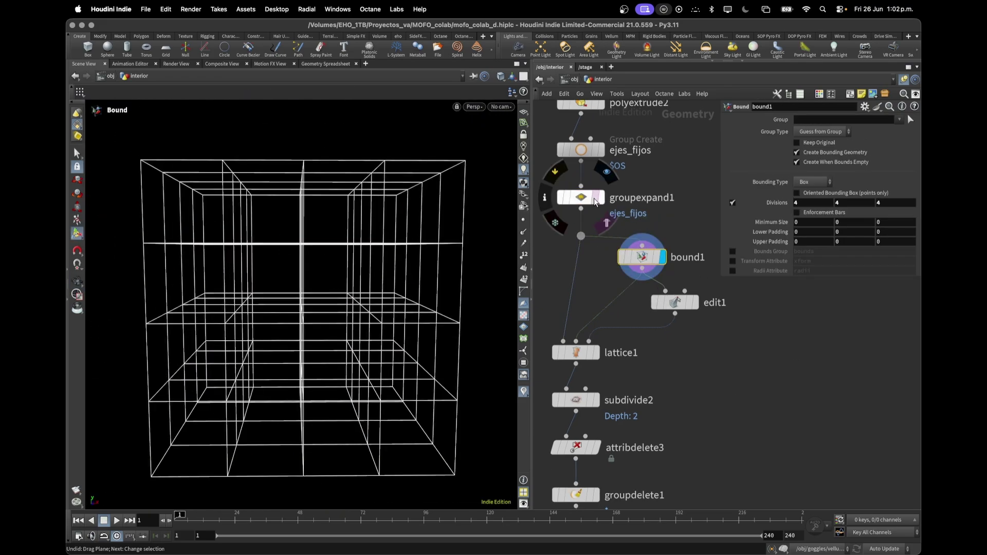
pyautogui.press('Escape')
pyautogui.moveTo(349, 354); pyautogui.dragTo(313, 290)
# Step: Display edit1 and lattice1 and compare the edited cage and the deformed padding with the groupexpand1 shape
pyautogui.click(695, 302)
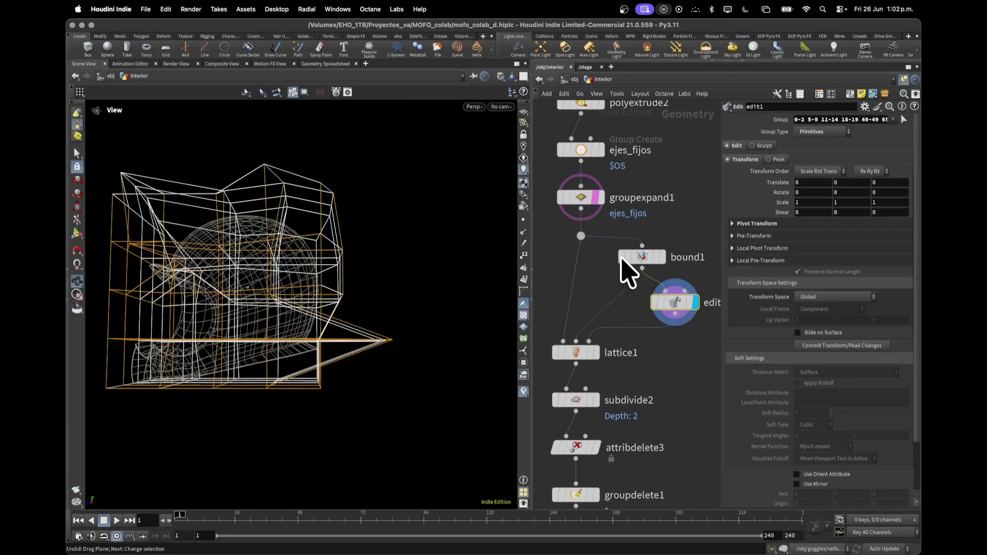
pyautogui.moveTo(212, 321); pyautogui.dragTo(268, 313)
pyautogui.moveTo(208, 339); pyautogui.dragTo(239, 226)
pyautogui.click(576, 352)
pyautogui.click(603, 198)
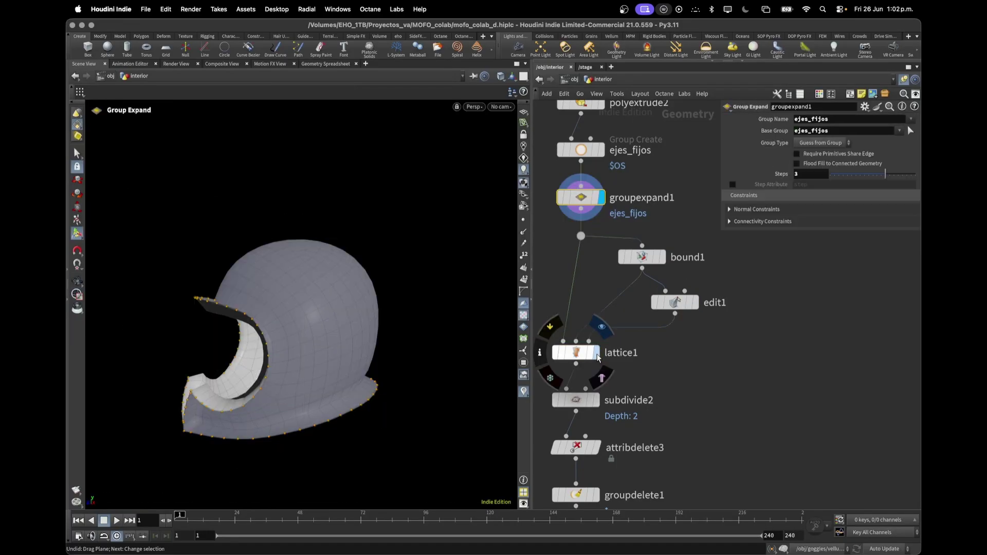
pyautogui.moveTo(185, 335); pyautogui.dragTo(346, 326)
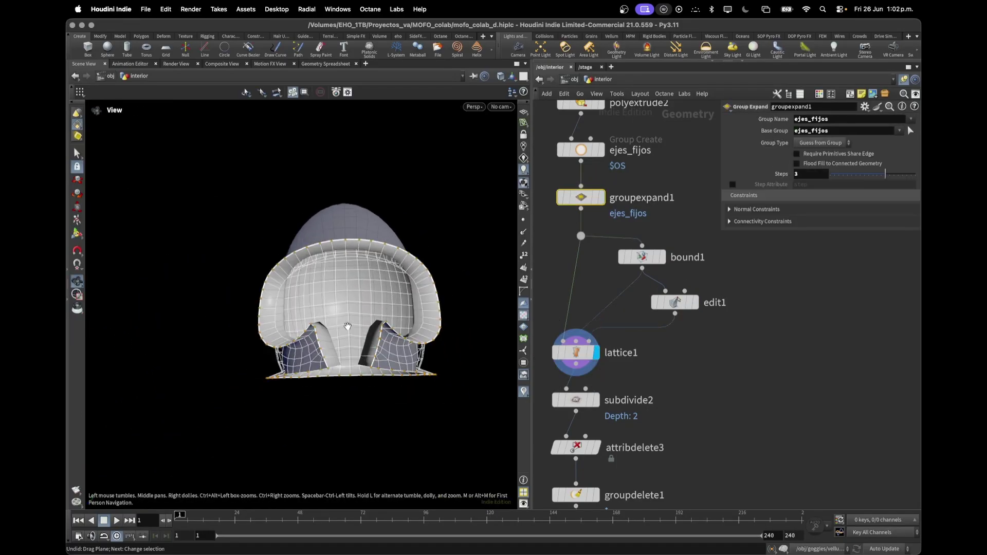
# Step: Display subdivide2 and examine the smoothed padding mesh and its depth linked to the casco subdivision
pyautogui.click(597, 400)
pyautogui.moveTo(335, 287); pyautogui.dragTo(357, 368)
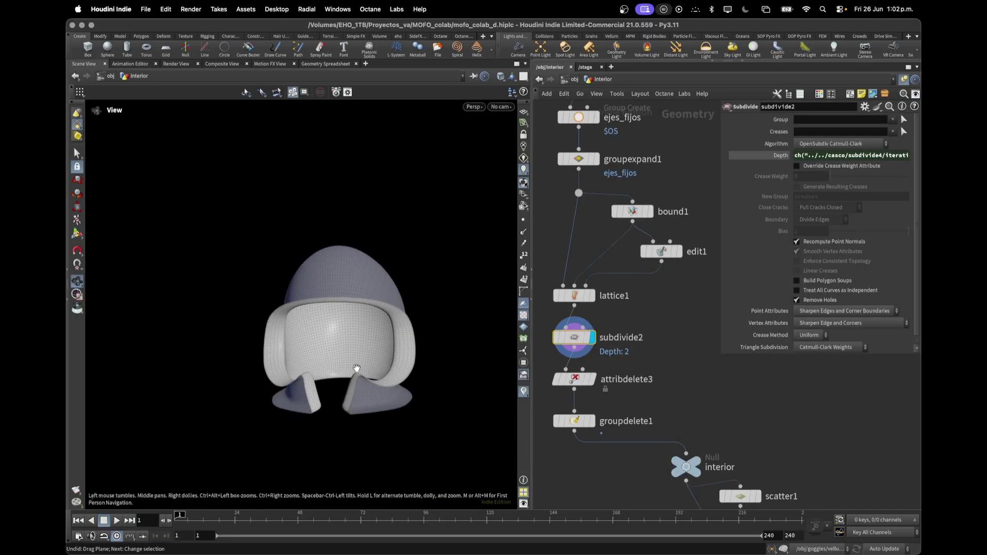
pyautogui.scroll(5, 357, 369)
pyautogui.moveTo(390, 151); pyautogui.dragTo(406, 329)
# Step: Display attribdelete3, groupdelete1 and the interior null and examine the cleaned padding mesh
pyautogui.moveTo(600, 385); pyautogui.dragTo(597, 288, button='middle')
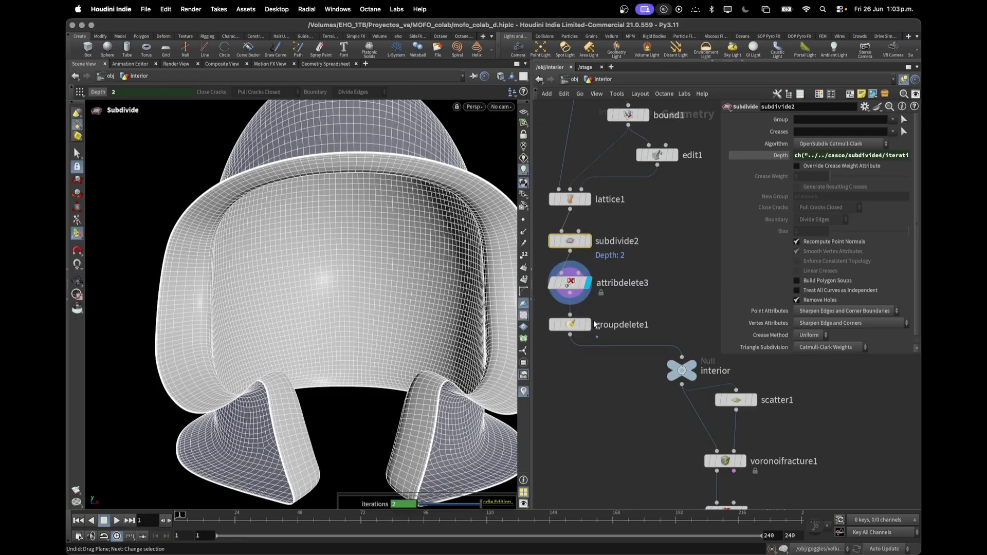
pyautogui.click(584, 333)
pyautogui.scroll(-3, 661, 285)
pyautogui.click(643, 332)
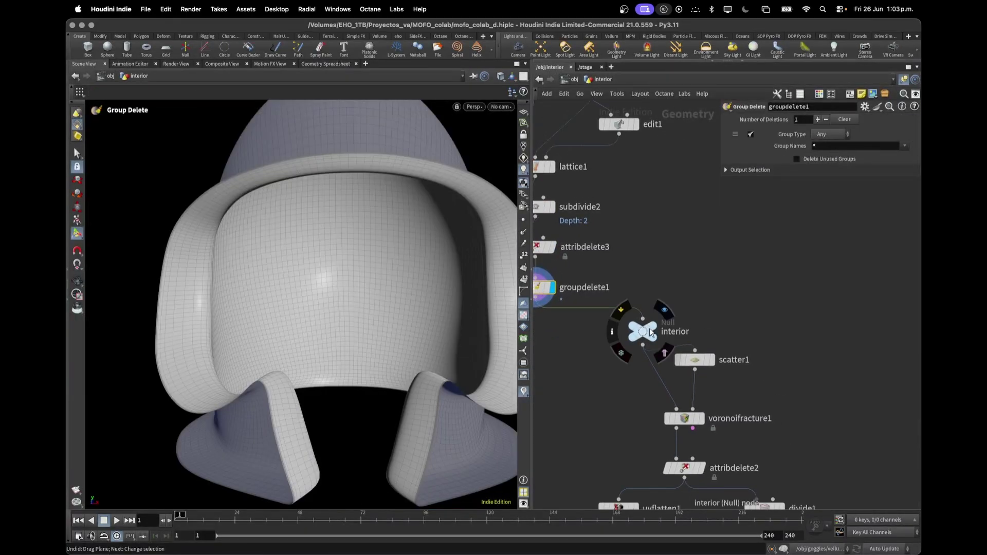
pyautogui.press('Escape')
pyautogui.moveTo(387, 356); pyautogui.dragTo(359, 353)
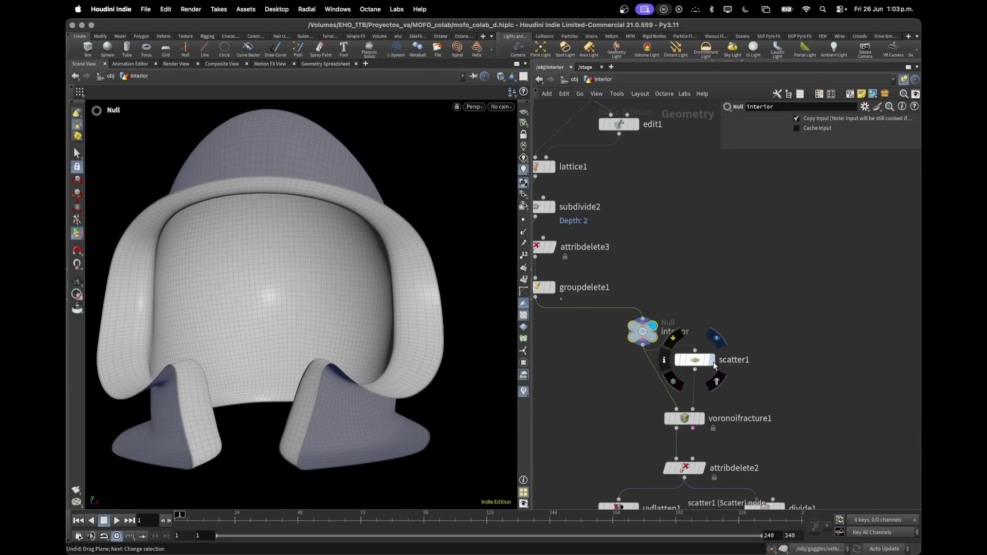
# Step: Display scatter1 with the interior null shown as a template and examine the points scattered over the padding
pyautogui.click(699, 360)
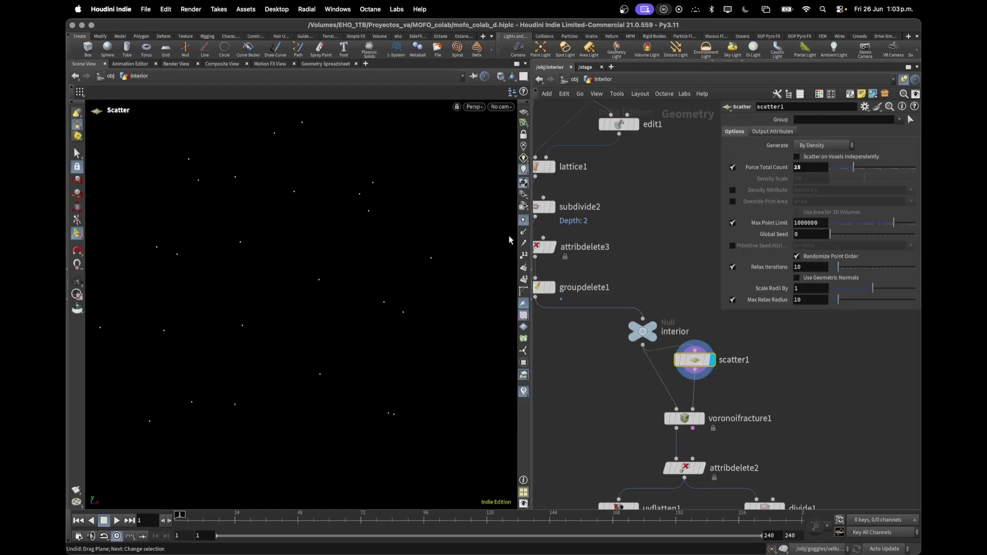
pyautogui.press('d')
pyautogui.click(654, 339)
# Step: Display voronoifracture1, turn off the interior template and examine the fracture cell lines on the padding up close
pyautogui.click(703, 419)
pyautogui.click(684, 420)
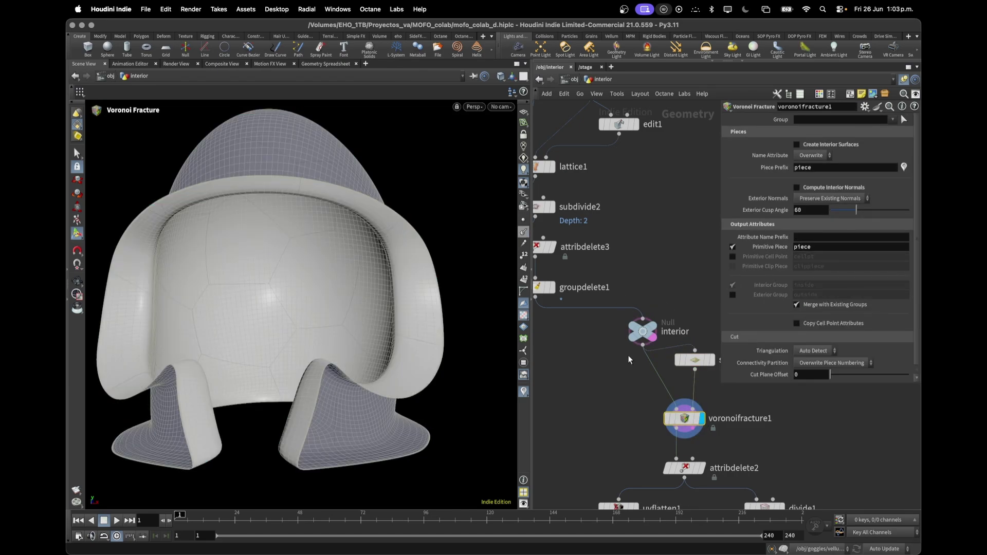
pyautogui.moveTo(775, 431); pyautogui.dragTo(662, 312, button='middle')
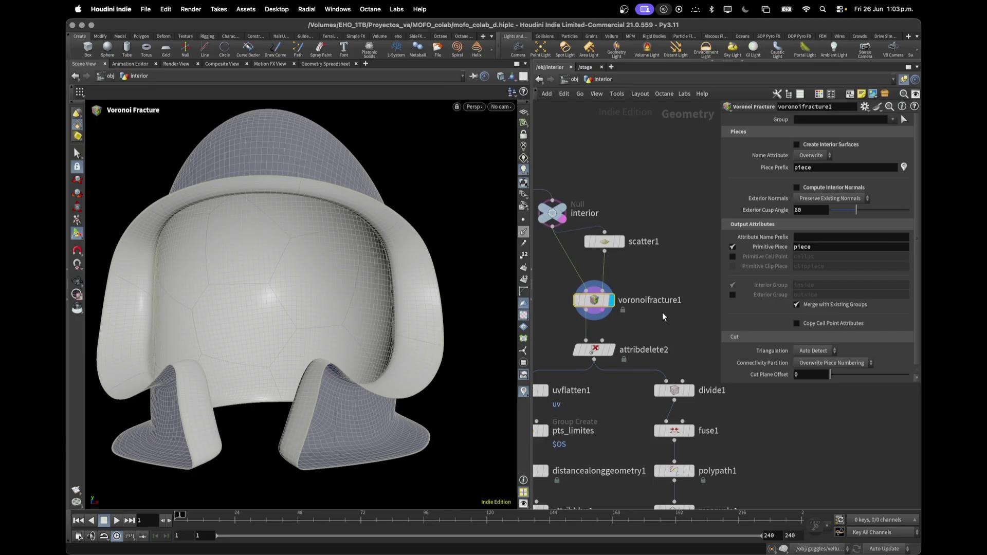
pyautogui.click(564, 224)
pyautogui.press('Escape')
pyautogui.moveTo(315, 282)
pyautogui.mouseDown()
pyautogui.moveTo(302, 271)
pyautogui.moveTo(325, 278)
pyautogui.mouseUp()
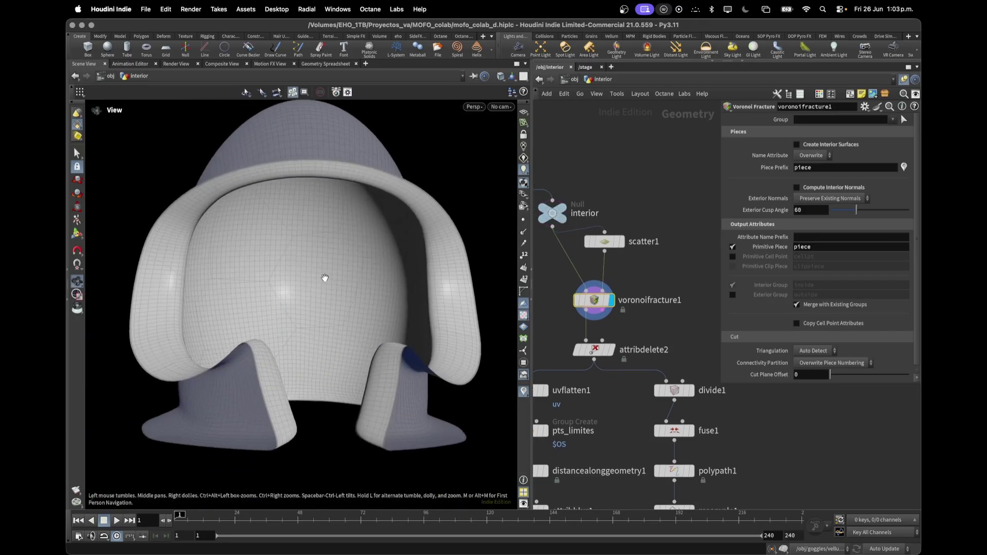
pyautogui.scroll(6, 294, 287)
# Step: Display attribdelete2 and examine which point and primitive attributes it removes ahead of the two branches below
pyautogui.click(611, 351)
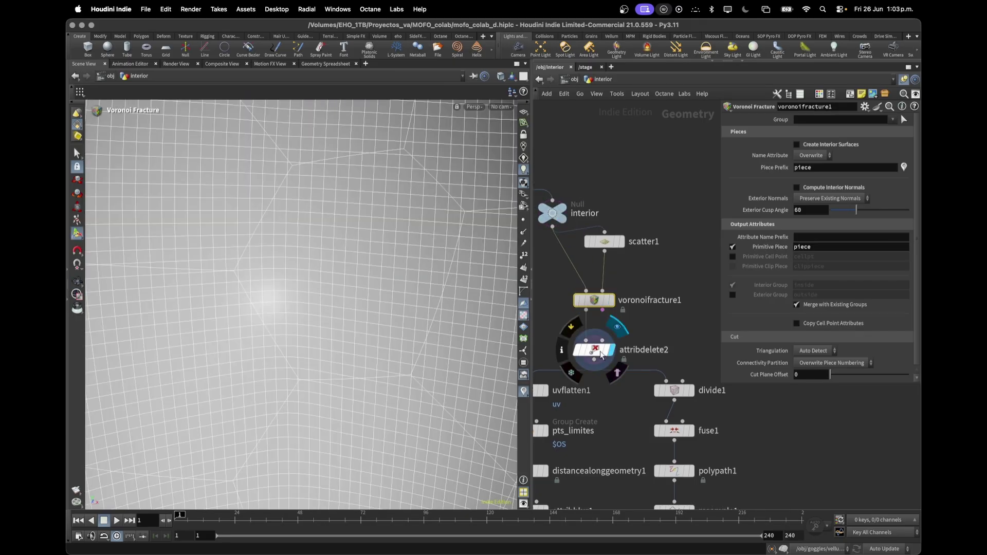
pyautogui.click(601, 355)
pyautogui.scroll(-10, 603, 378)
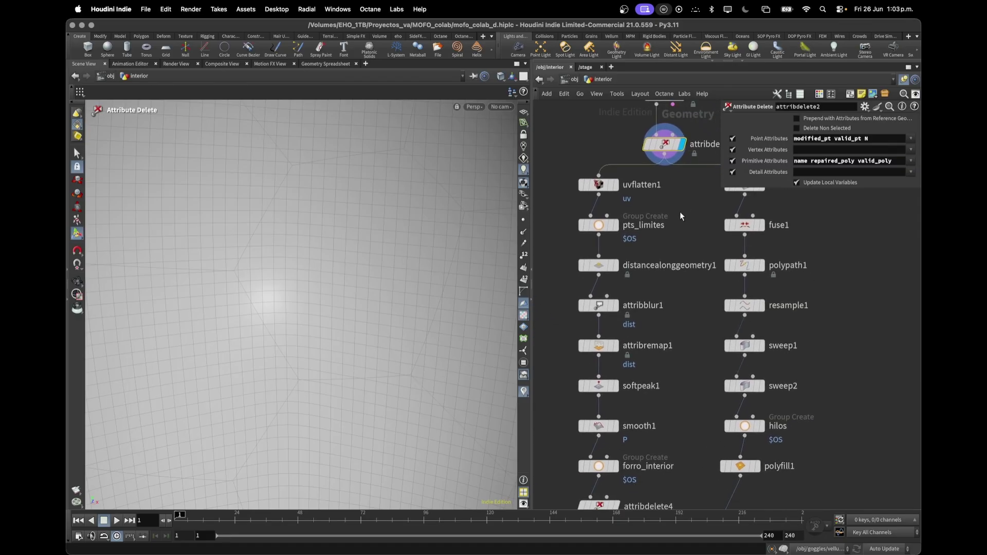
# Step: Display uvflatten1 and examine the UV islands of the fracture cells beside the checkered padding
pyautogui.scroll(-5, 755, 425)
pyautogui.scroll(6, 679, 306)
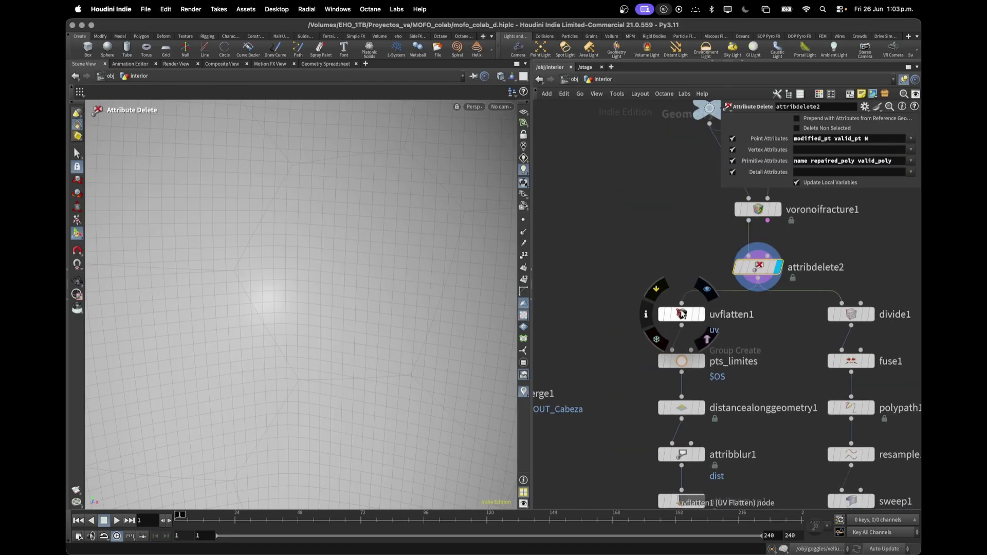
pyautogui.click(702, 314)
pyautogui.click(693, 317)
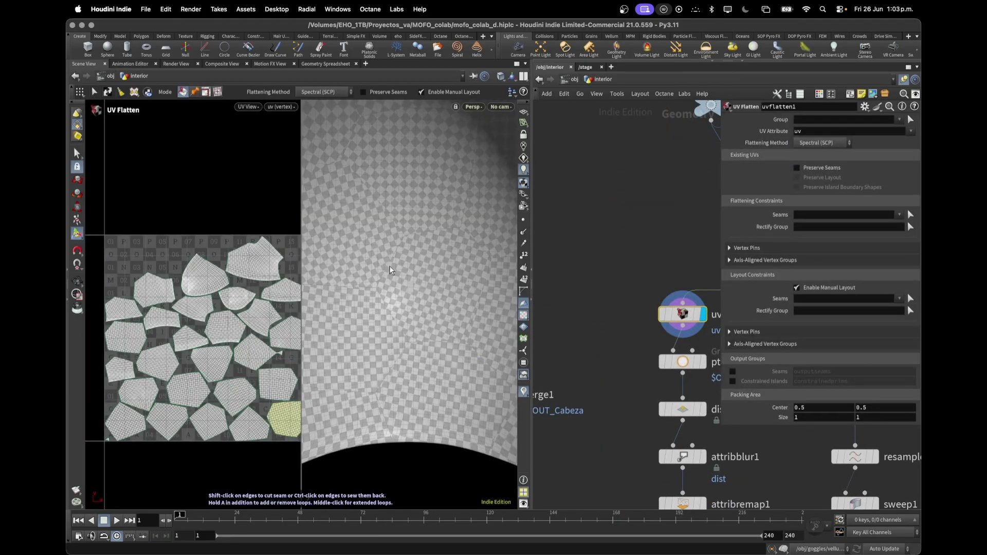
pyautogui.moveTo(447, 307); pyautogui.dragTo(425, 315)
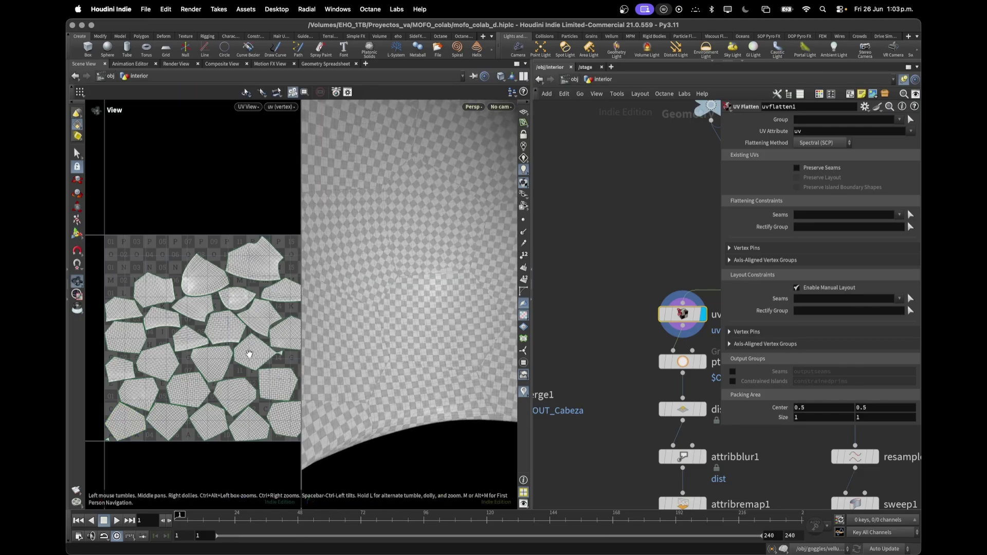
# Step: Display the pts_limites boundary point group and distancealonggeometry1, and visualize the dist attribute on the padding
pyautogui.moveTo(644, 363); pyautogui.dragTo(554, 270, button='middle')
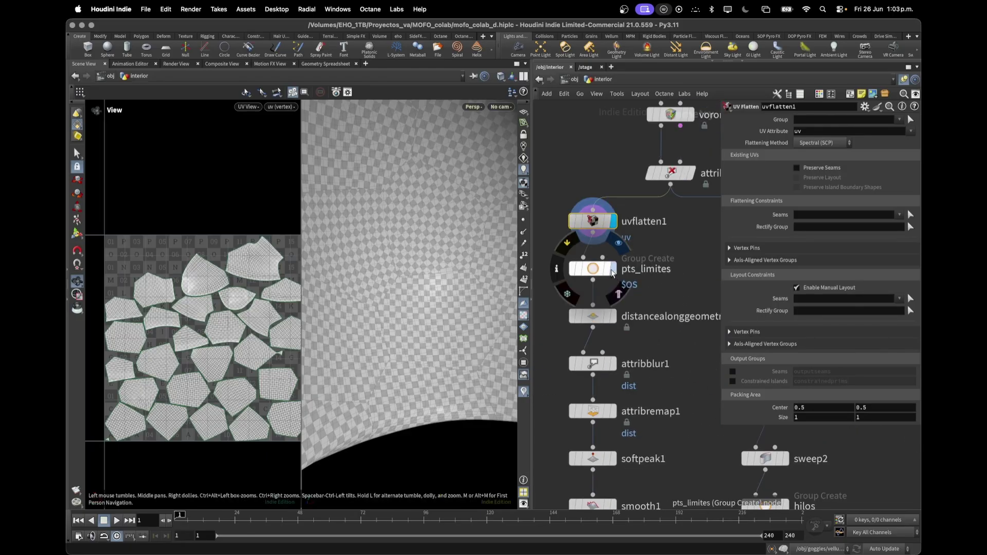
pyautogui.click(599, 271)
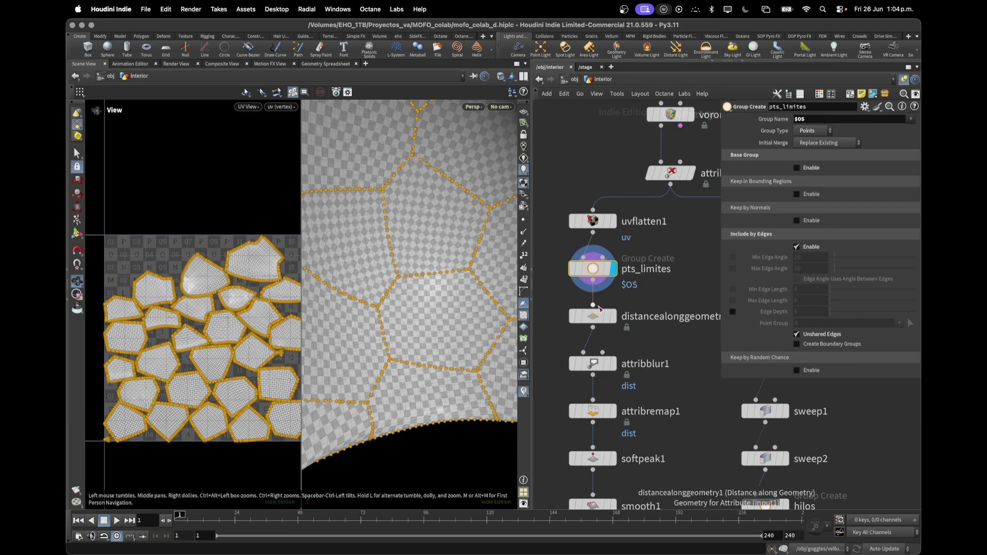
pyautogui.click(613, 317)
pyautogui.click(597, 320)
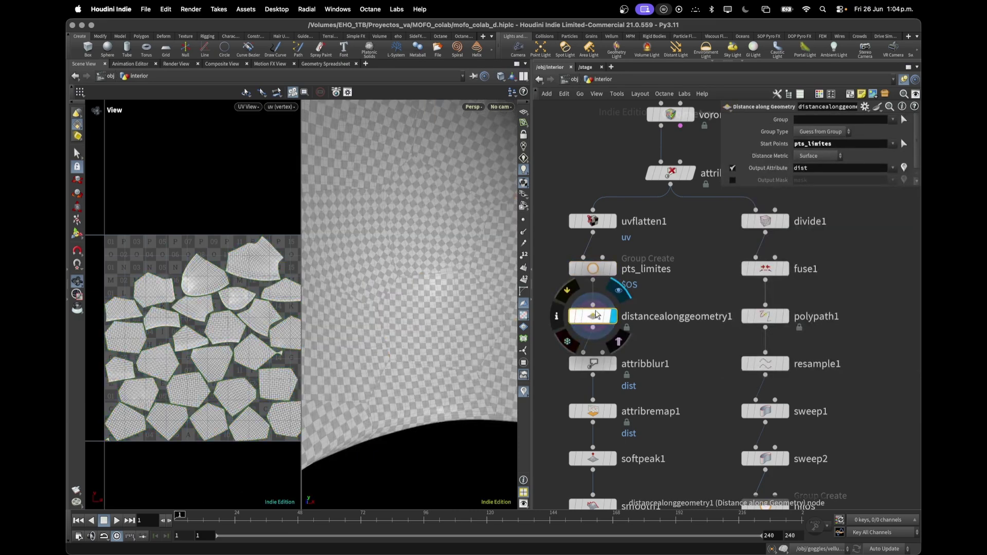
pyautogui.middleClick(594, 319)
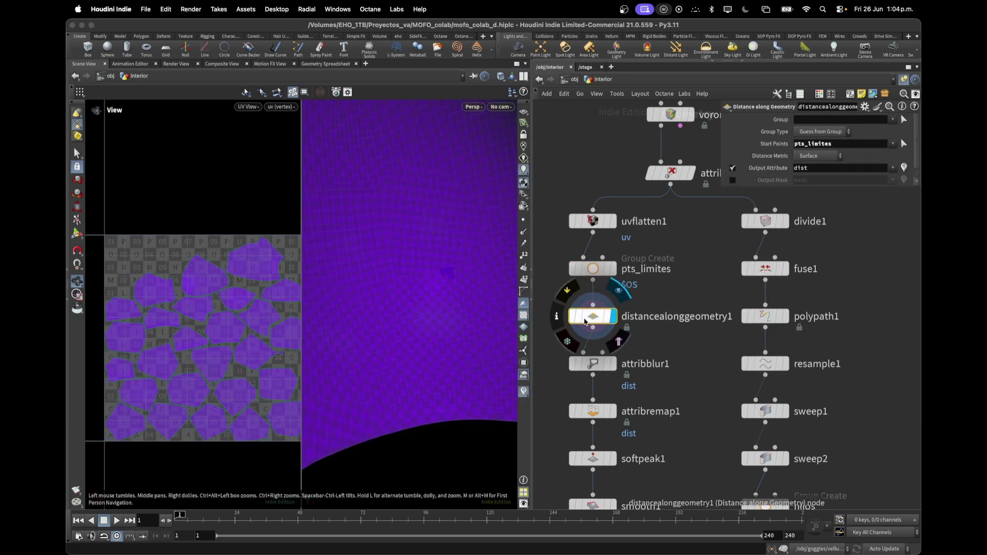
# Step: Inspect the dist point attribute of distancealonggeometry1 in the Geometry Spreadsheet and return to the Scene View
pyautogui.click(326, 63)
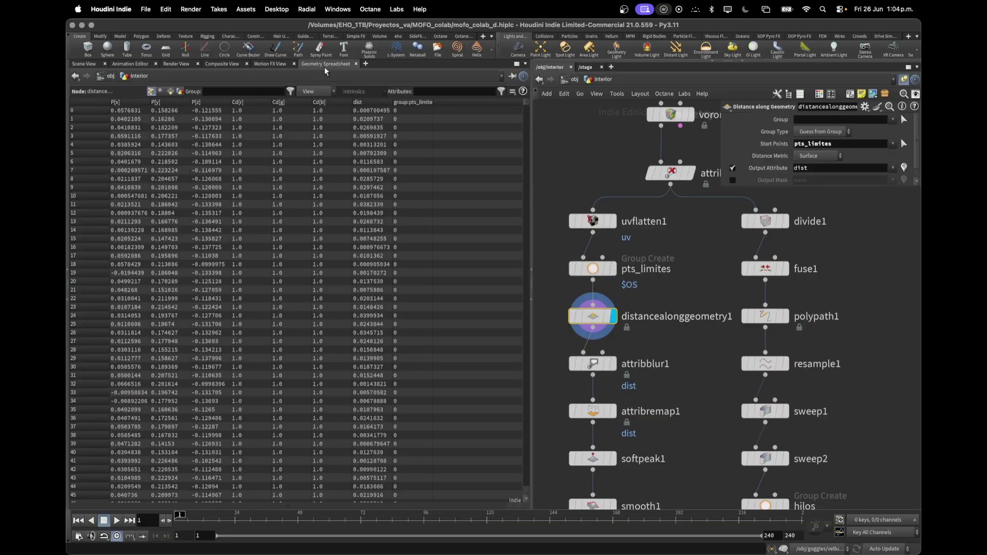
pyautogui.click(373, 103)
pyautogui.click(371, 103)
pyautogui.click(87, 64)
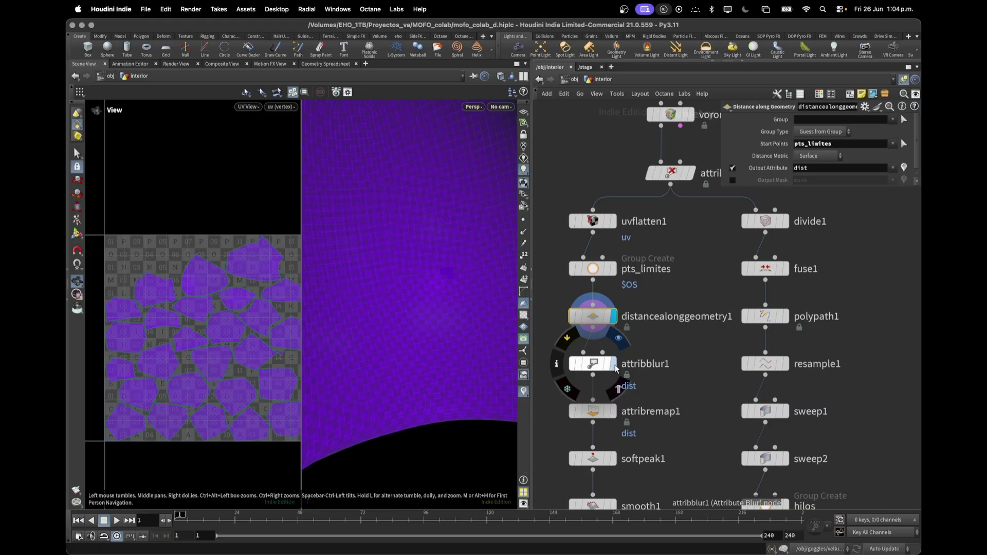
# Step: Display attribblur1 and attribremap1 and examine the remapped dist falloff along the cell borders up close
pyautogui.click(597, 365)
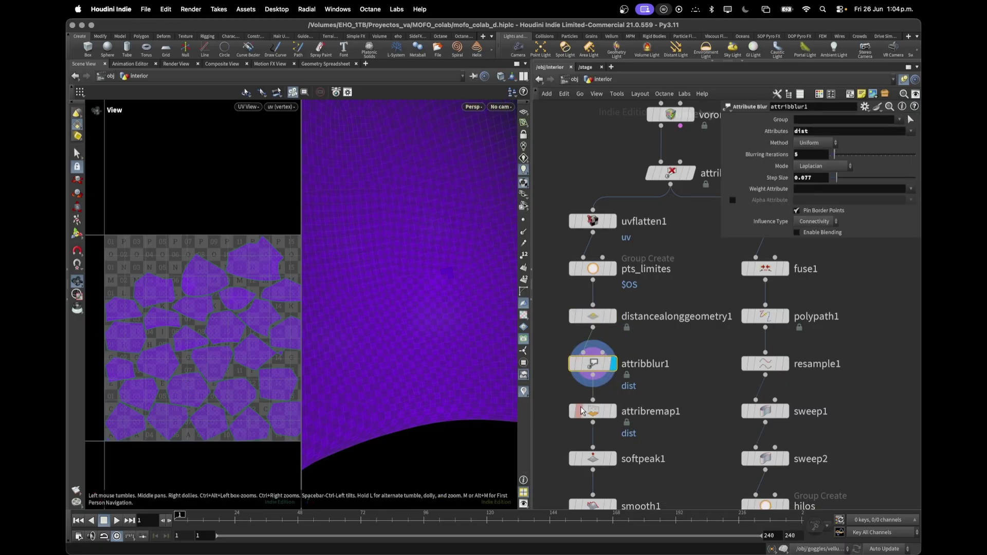
pyautogui.click(614, 412)
pyautogui.click(593, 411)
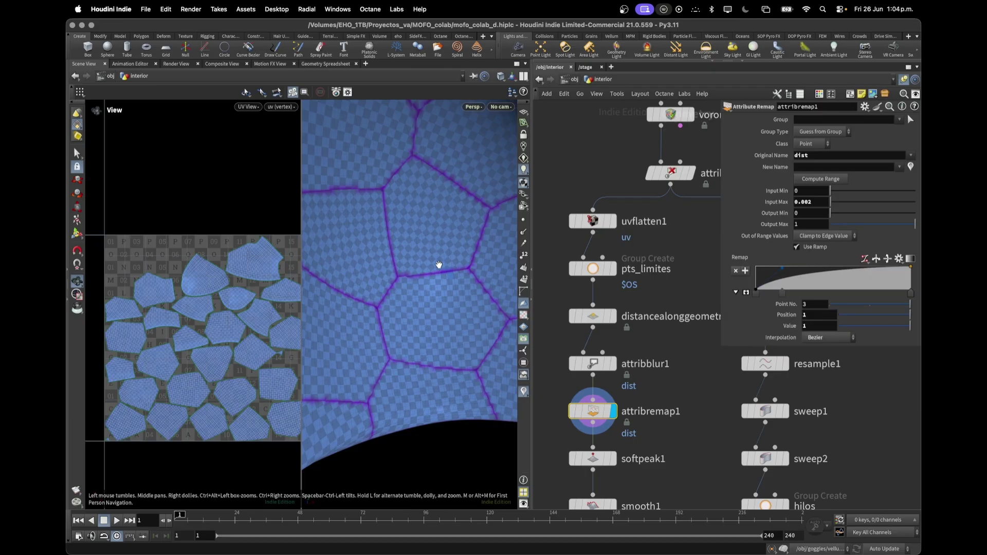
pyautogui.moveTo(400, 279); pyautogui.dragTo(410, 335)
pyautogui.scroll(5, 409, 337)
pyautogui.scroll(3, 404, 346)
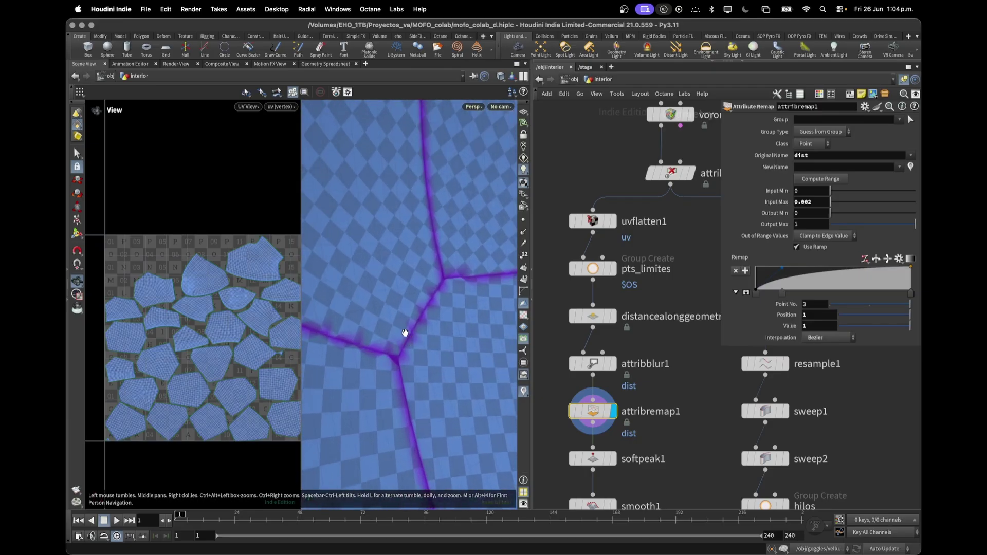
pyautogui.scroll(-5, 370, 310)
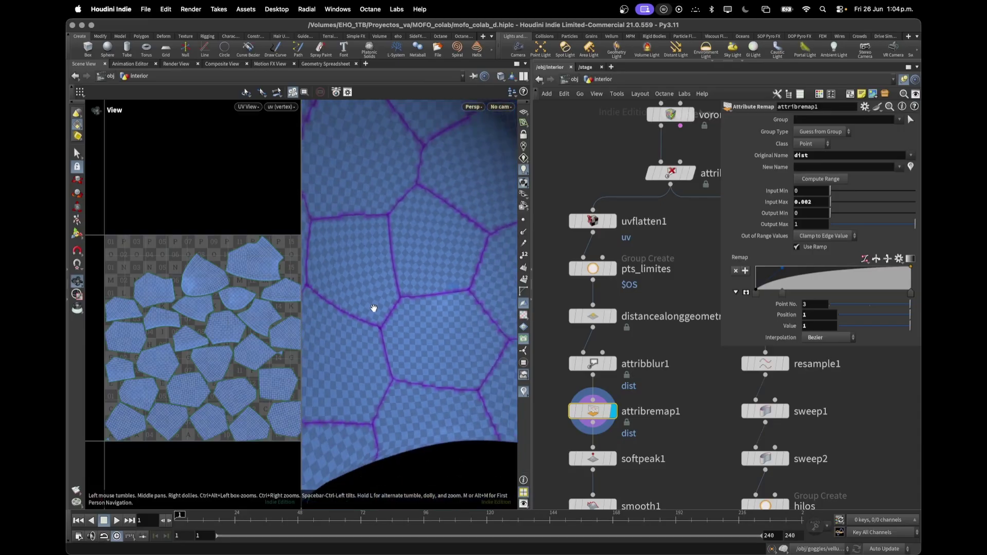
# Step: Switch to a single perspective view, display softpeak1 and examine the dist-colored cells inside the padding
pyautogui.press('Return')
pyautogui.click(615, 461)
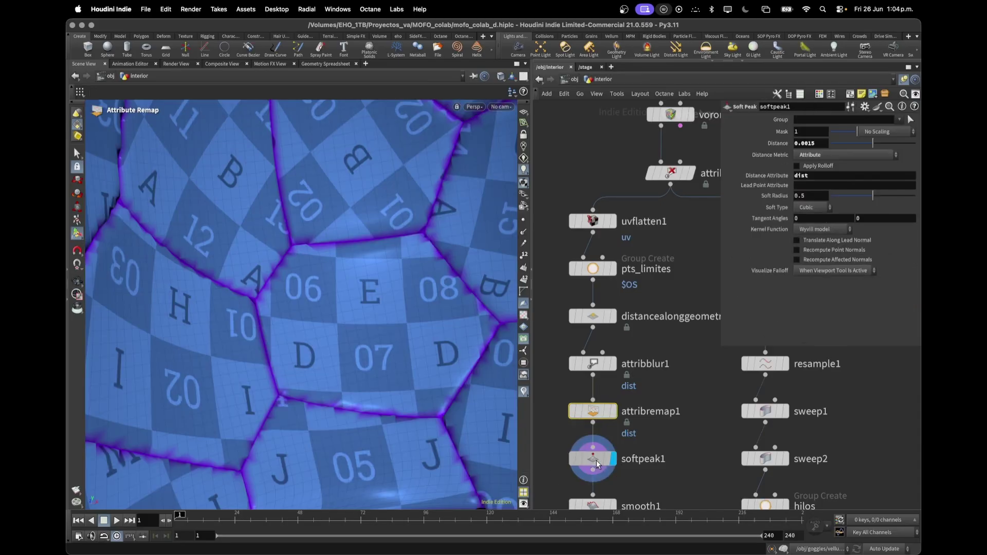
pyautogui.moveTo(671, 432); pyautogui.dragTo(667, 210, button='middle')
pyautogui.moveTo(342, 320)
pyautogui.keyDown('alt'); pyautogui.mouseDown()
pyautogui.moveTo(363, 314)
pyautogui.moveTo(350, 326)
pyautogui.mouseUp(); pyautogui.keyUp('alt')
pyautogui.scroll(-5, 350, 327)
pyautogui.scroll(3, 350, 327)
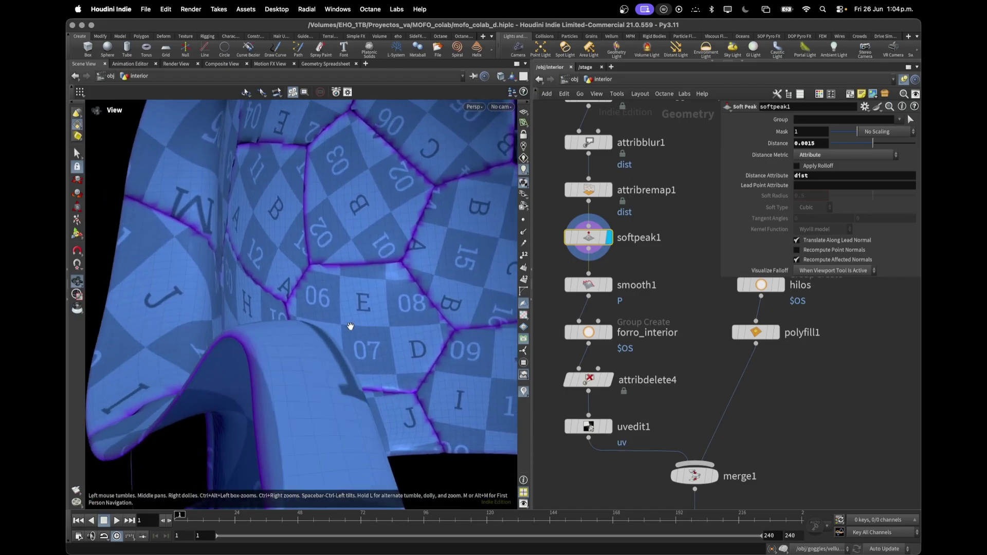
# Step: Compare attribremap1 with softpeak1 on the outer dome and point out the dist entry in Distance Attribute
pyautogui.moveTo(289, 229); pyautogui.dragTo(354, 354, button='middle')
pyautogui.keyDown('alt'); pyautogui.moveTo(354, 354); pyautogui.dragTo(389, 163); pyautogui.keyUp('alt')
pyautogui.press('pageup')
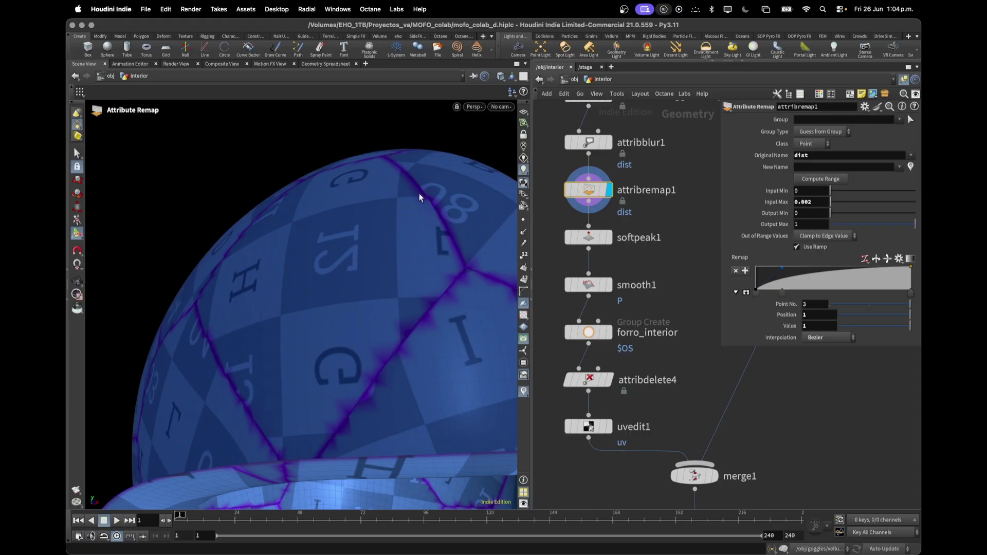
pyautogui.click(609, 237)
pyautogui.doubleClick(807, 175)
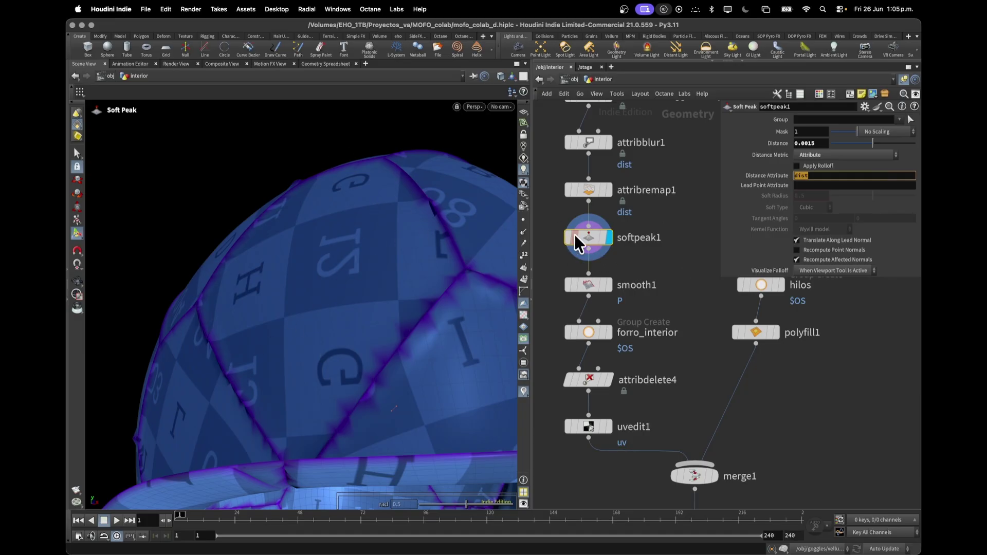
# Step: Turn off the dist visualization through softpeak1's node information and close that window
pyautogui.moveTo(610, 291)
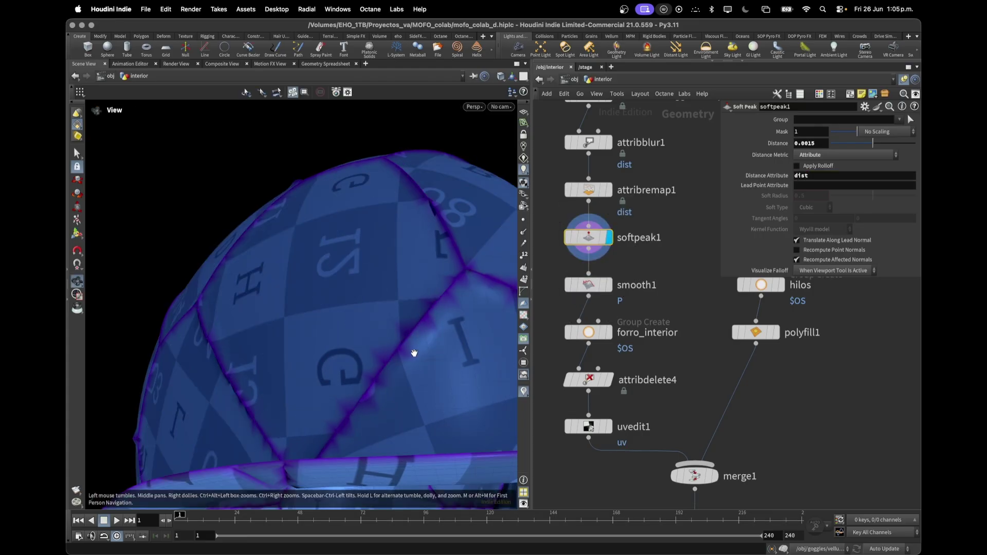
pyautogui.keyDown('alt'); pyautogui.moveTo(414, 353); pyautogui.dragTo(329, 226); pyautogui.keyUp('alt')
pyautogui.moveTo(567, 240)
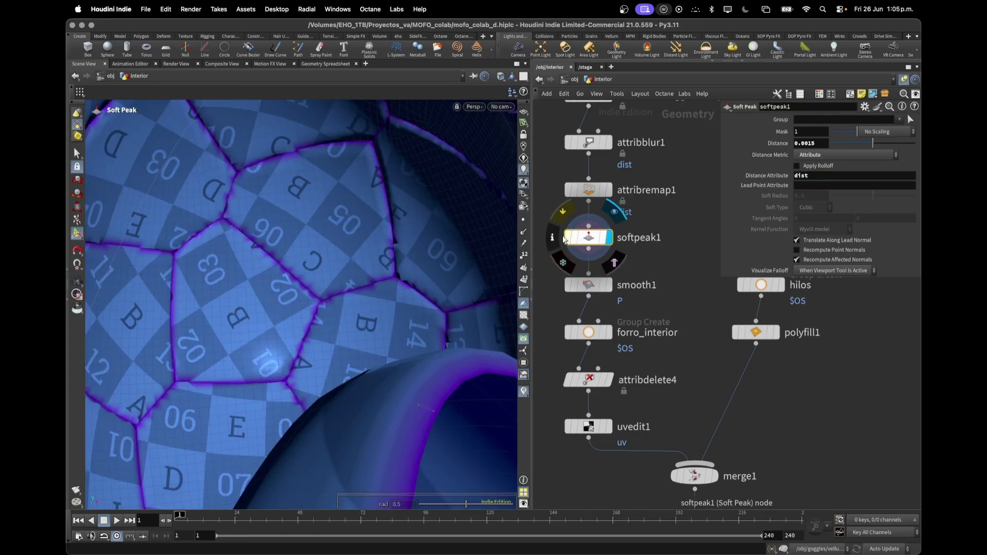
pyautogui.click(562, 214)
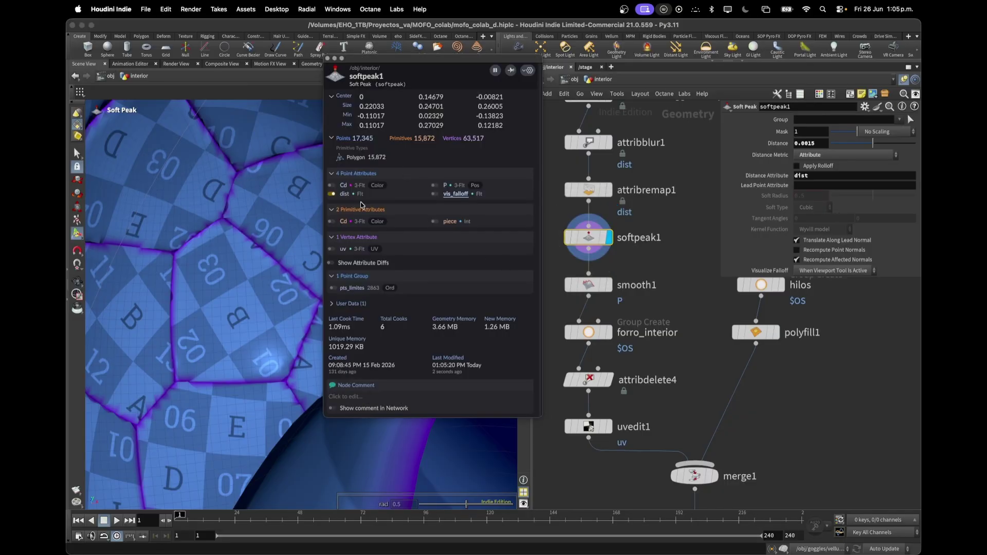
pyautogui.click(332, 194)
pyautogui.click(328, 59)
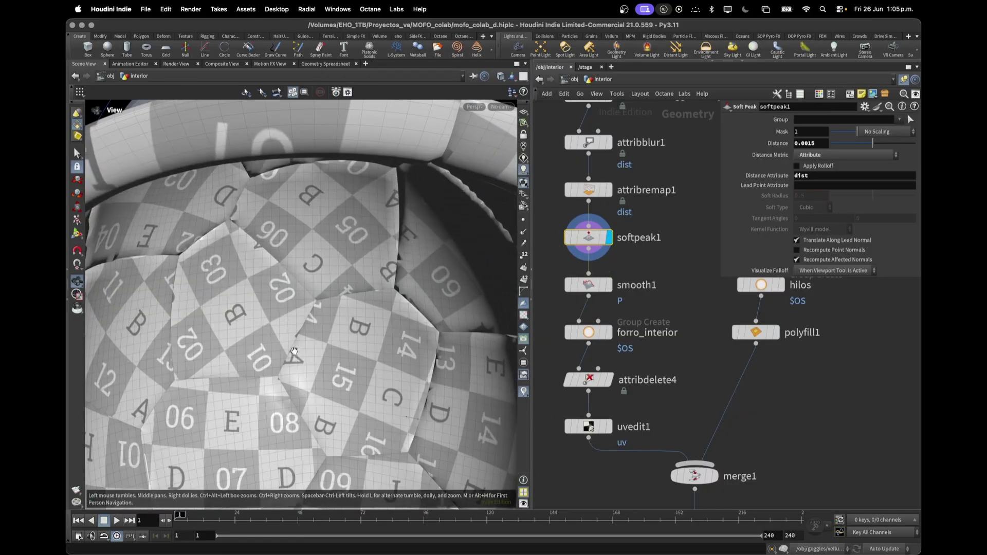
# Step: Examine the puffed interior cells up close, switching the display between softpeak1 and attribremap1 to compare them
pyautogui.keyDown('alt'); pyautogui.moveTo(303, 283); pyautogui.dragTo(241, 248); pyautogui.keyUp('alt')
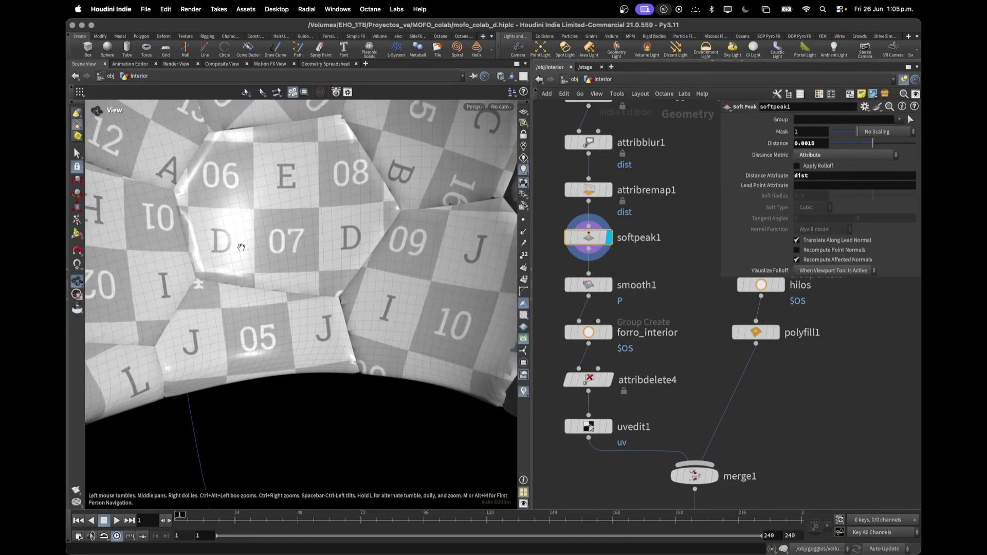
pyautogui.keyDown('alt'); pyautogui.moveTo(275, 200); pyautogui.dragTo(317, 309); pyautogui.keyUp('alt')
pyautogui.scroll(3, 277, 259)
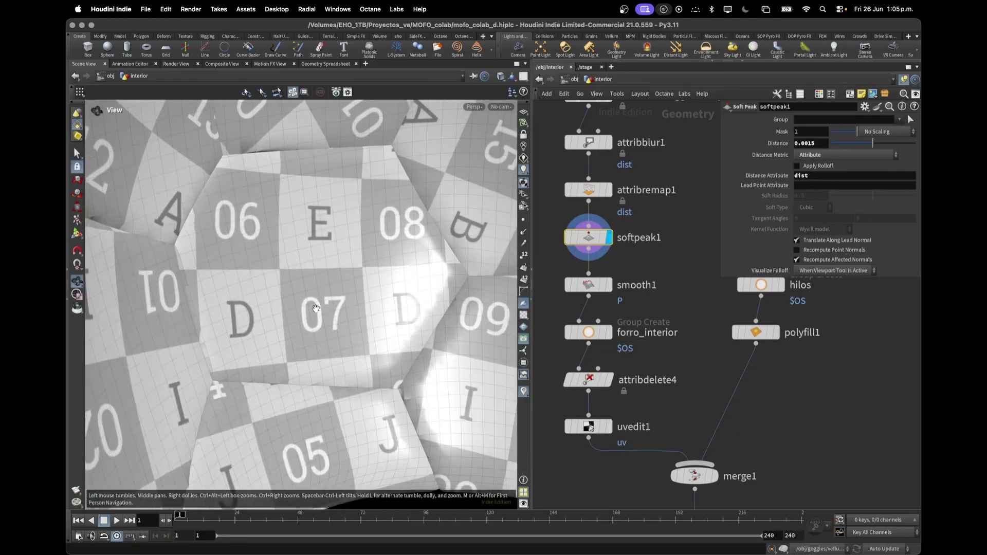
pyautogui.click(607, 190)
pyautogui.click(592, 190)
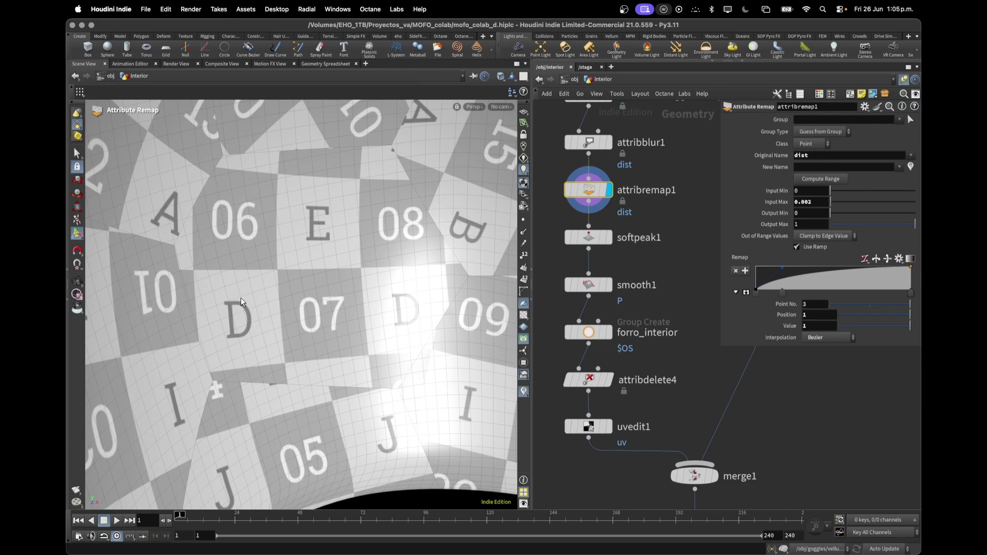
pyautogui.click(609, 237)
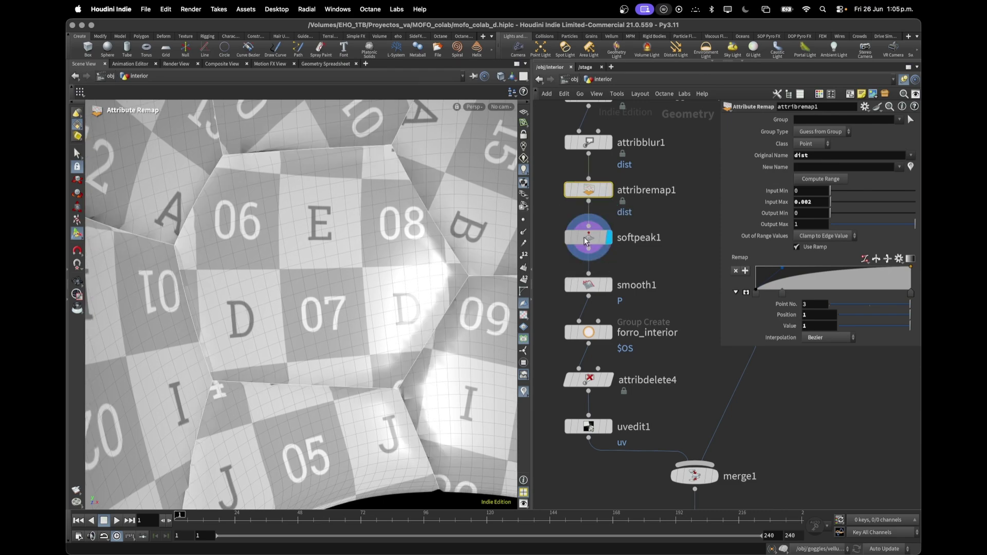
pyautogui.click(589, 237)
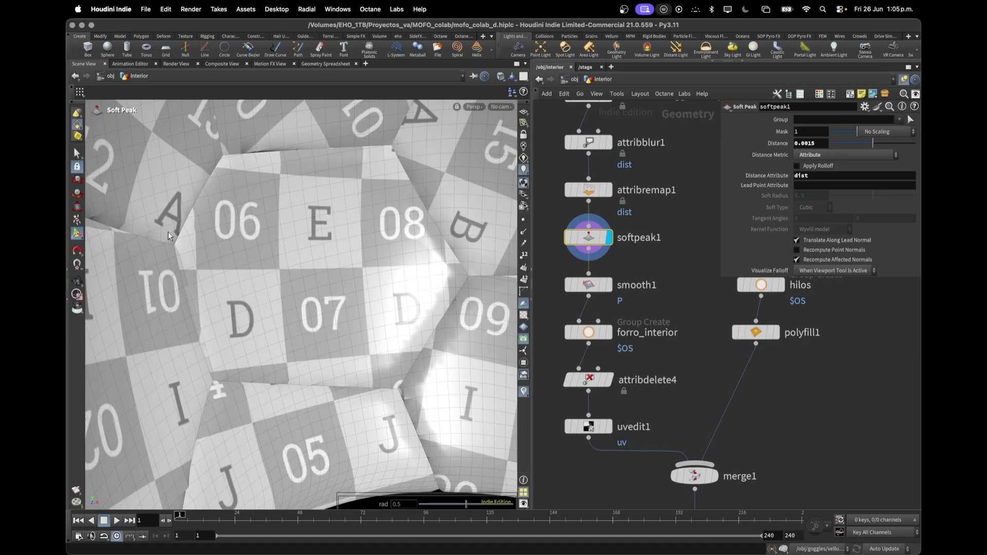
# Step: Display smooth1, the forro_interior primitive group and attribdelete4 in order and examine their effect on the padding
pyautogui.click(609, 285)
pyautogui.click(590, 285)
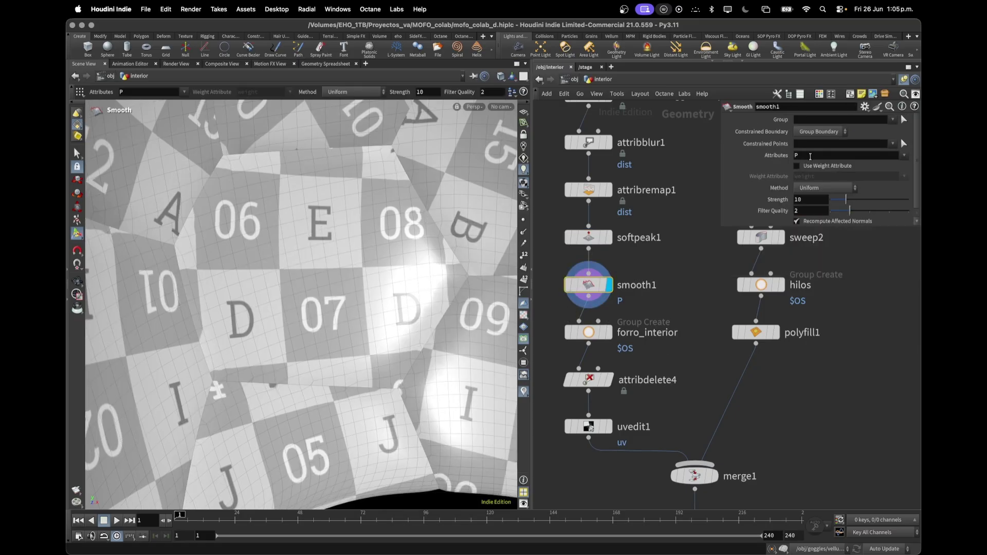
pyautogui.click(609, 333)
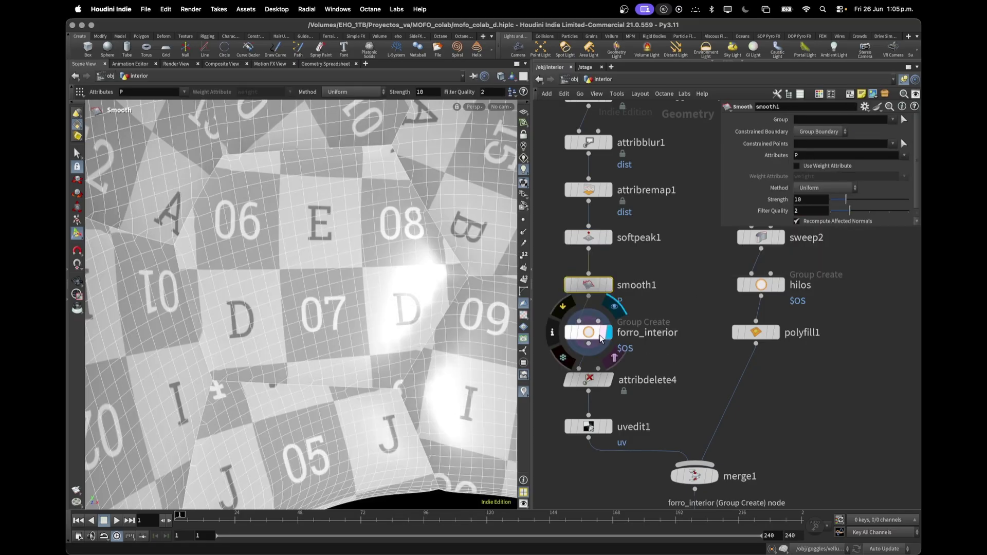
pyautogui.click(592, 333)
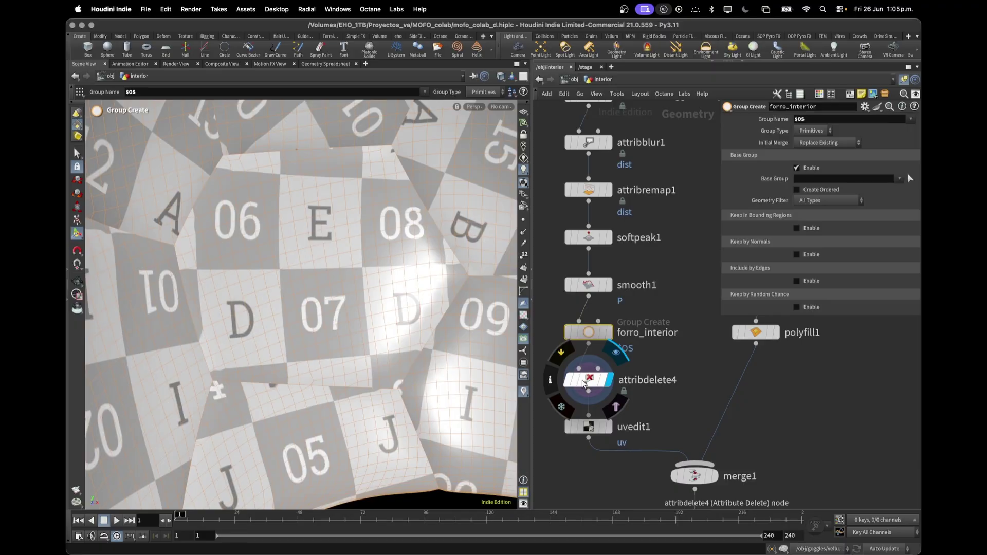
pyautogui.click(583, 384)
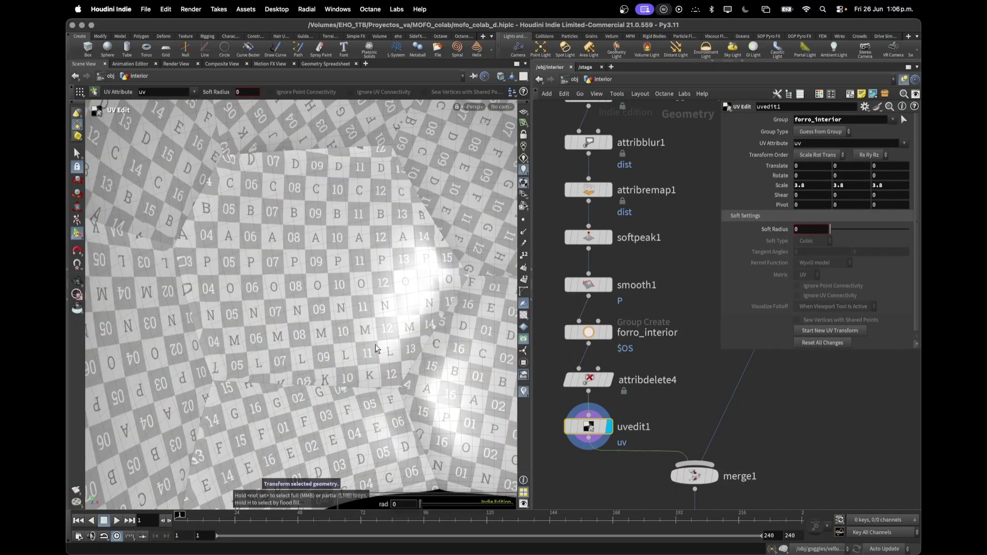
# Step: Examine uvedit1's scaled UV islands framed in the UV view and its checker pattern on the whole padding in perspective
pyautogui.hotkey('space', '5')
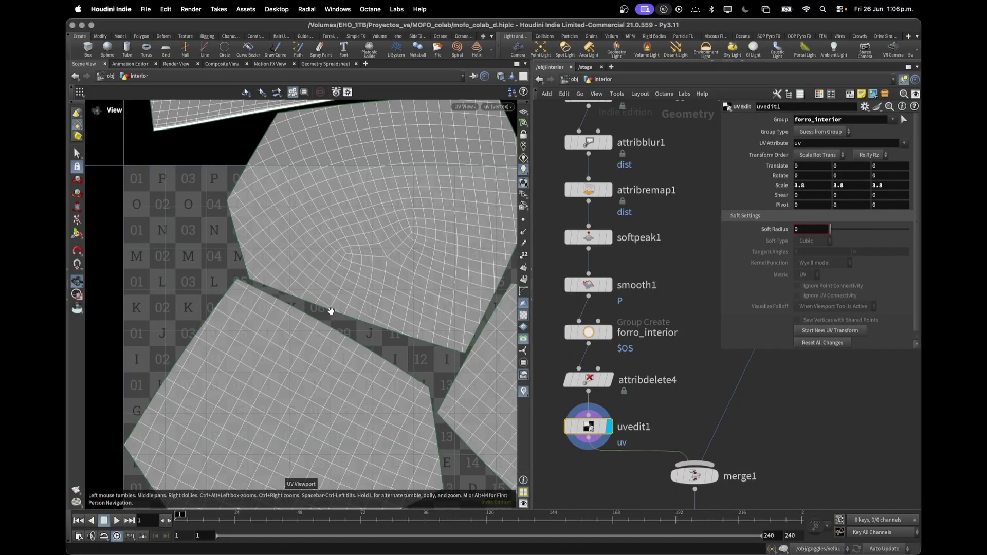
pyautogui.press('f')
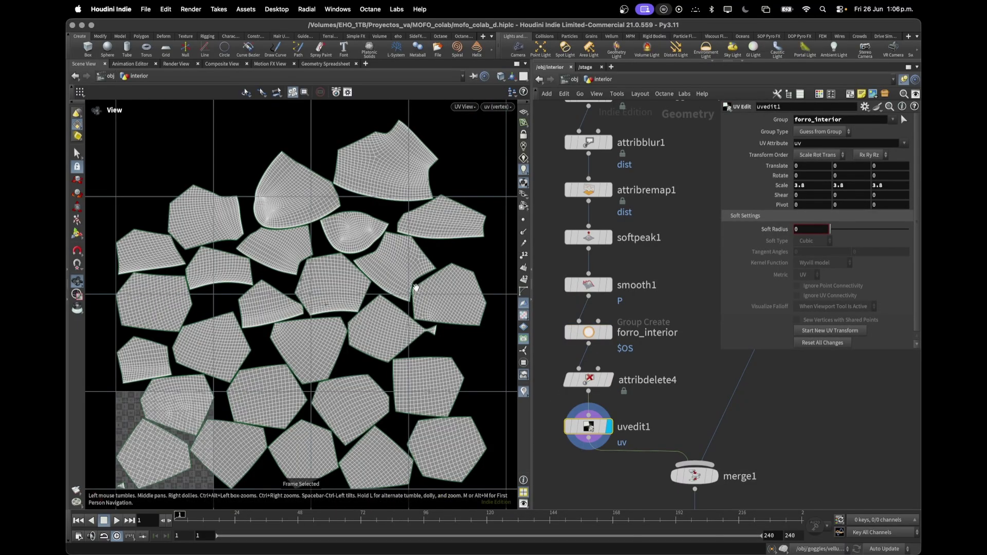
pyautogui.hotkey('space', '1')
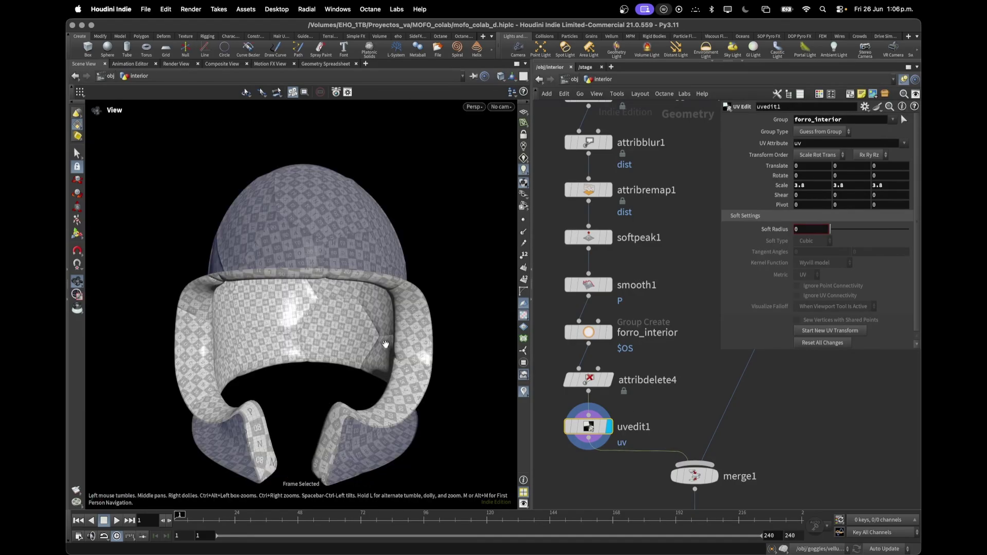
pyautogui.moveTo(337, 344); pyautogui.dragTo(313, 337)
pyautogui.moveTo(314, 337)
pyautogui.mouseDown(button='right')
pyautogui.moveTo(391, 405)
pyautogui.moveTo(297, 335)
pyautogui.mouseUp(button='right')
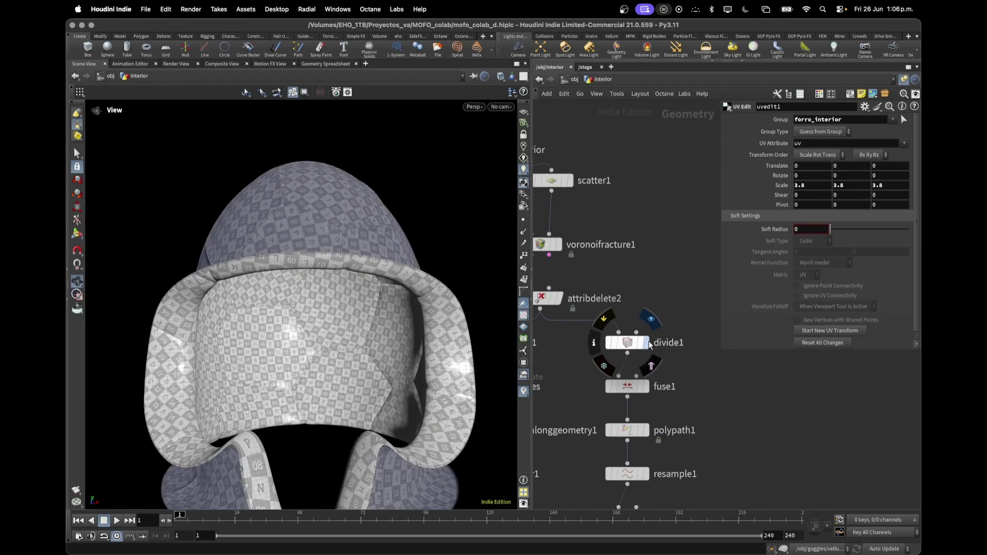
# Step: Compare the padding before and after divide1 by switching the display between attribdelete2 and divide1, viewing the cells up close
pyautogui.click(649, 344)
pyautogui.click(560, 299)
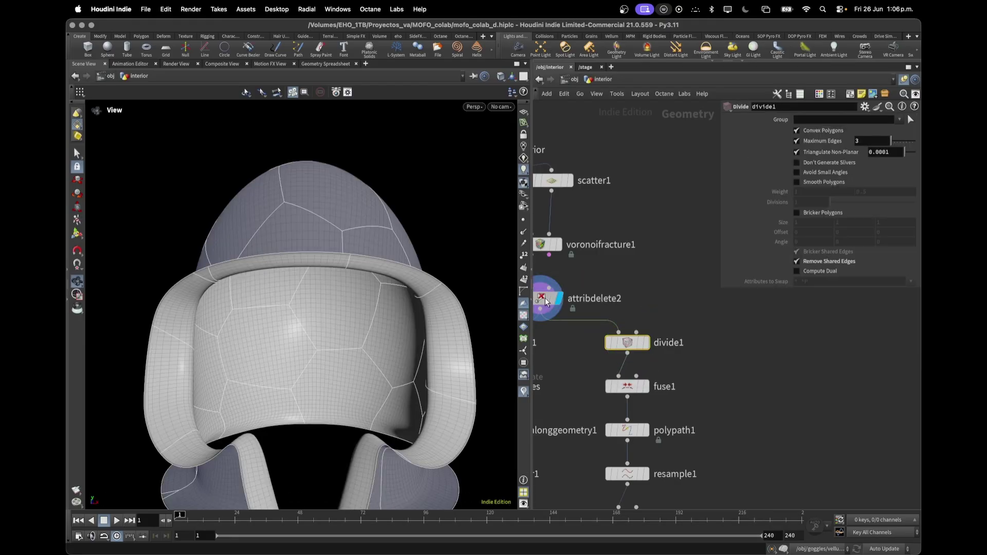
pyautogui.scroll(-3, 365, 310)
pyautogui.scroll(5, 371, 320)
pyautogui.moveTo(379, 332)
pyautogui.mouseDown()
pyautogui.moveTo(387, 286)
pyautogui.moveTo(386, 343)
pyautogui.mouseUp()
pyautogui.click(646, 343)
pyautogui.click(629, 345)
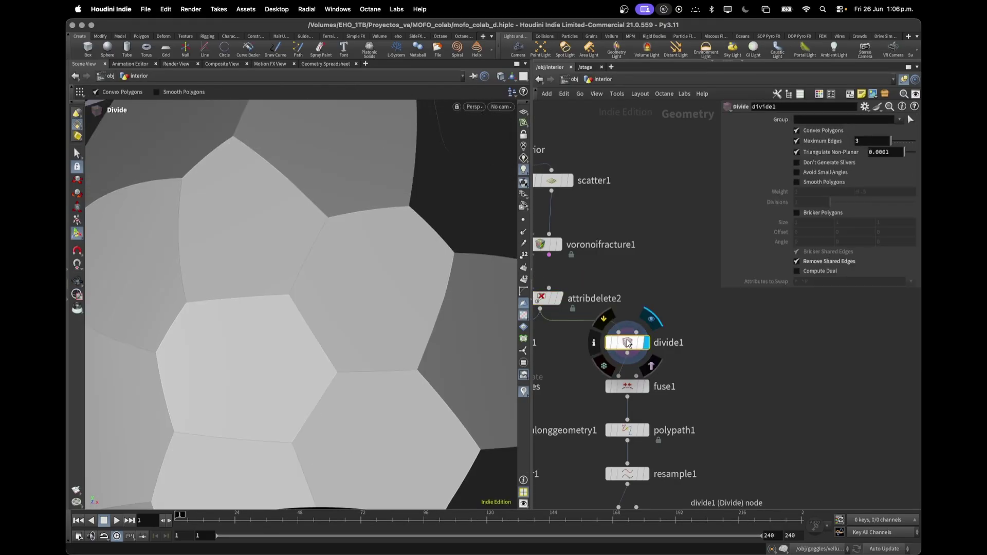
pyautogui.moveTo(374, 319)
pyautogui.keyDown('alt'); pyautogui.mouseDown()
pyautogui.moveTo(372, 340)
pyautogui.moveTo(379, 304)
pyautogui.mouseUp(); pyautogui.keyUp('alt')
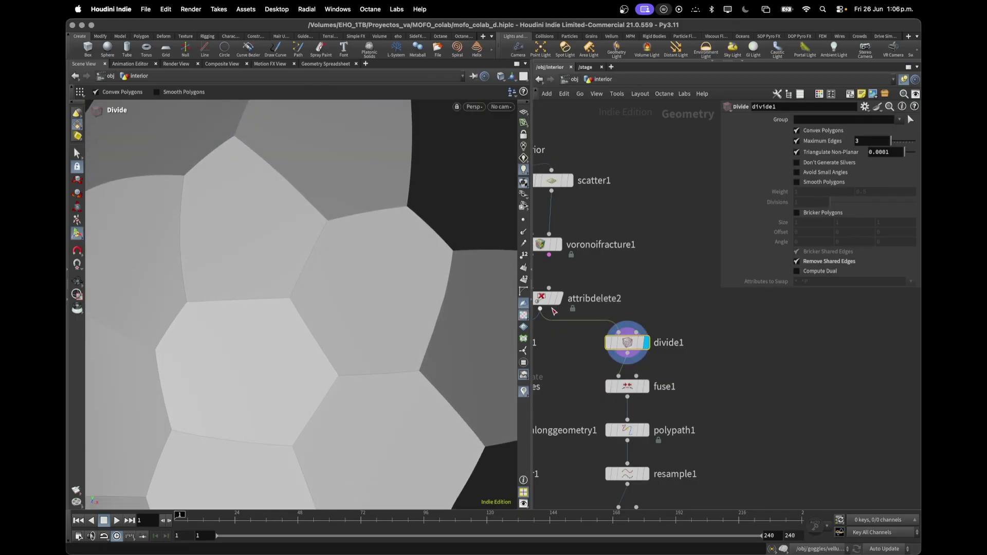
pyautogui.click(560, 298)
pyautogui.click(545, 300)
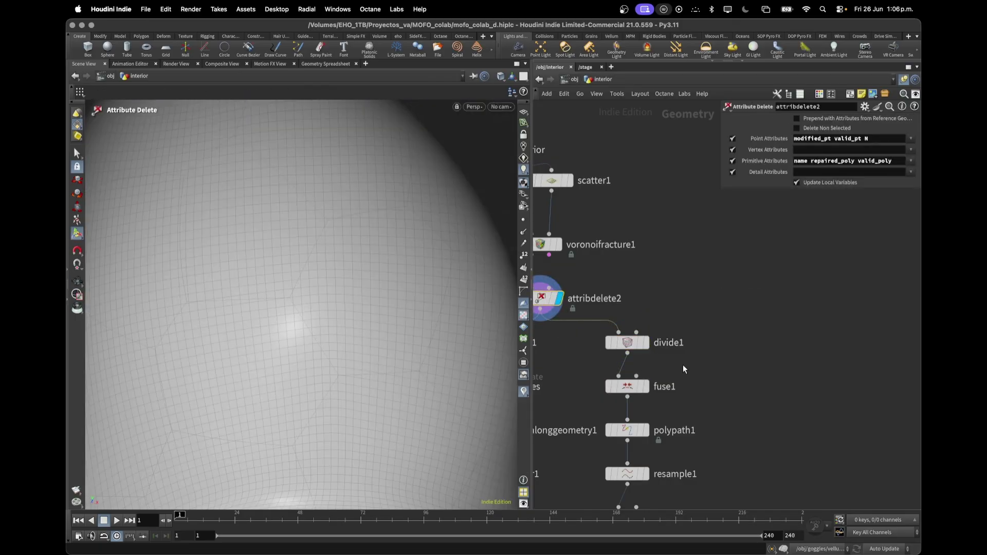
pyautogui.click(647, 342)
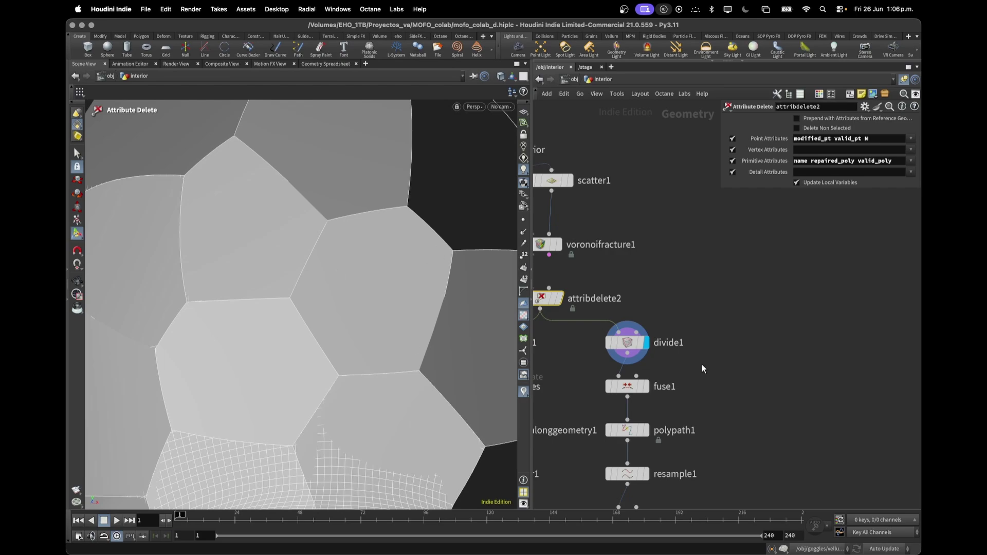
# Step: Display fuse1 and show the points along the cell borders to examine where they get fused
pyautogui.click(646, 387)
pyautogui.click(629, 386)
pyautogui.moveTo(344, 288)
pyautogui.keyDown('alt'); pyautogui.mouseDown()
pyautogui.moveTo(329, 284)
pyautogui.moveTo(337, 286)
pyautogui.mouseUp(); pyautogui.keyUp('alt')
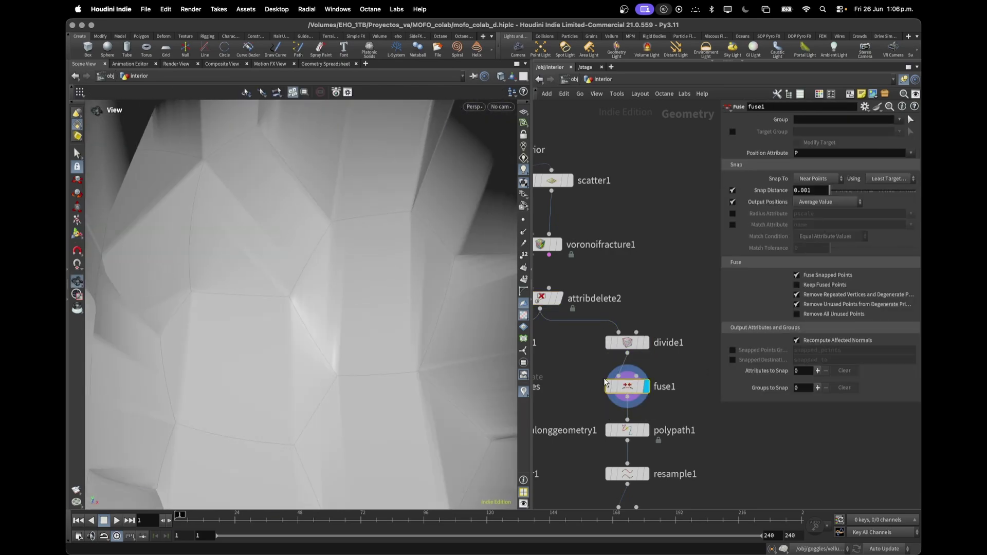
pyautogui.press('Return')
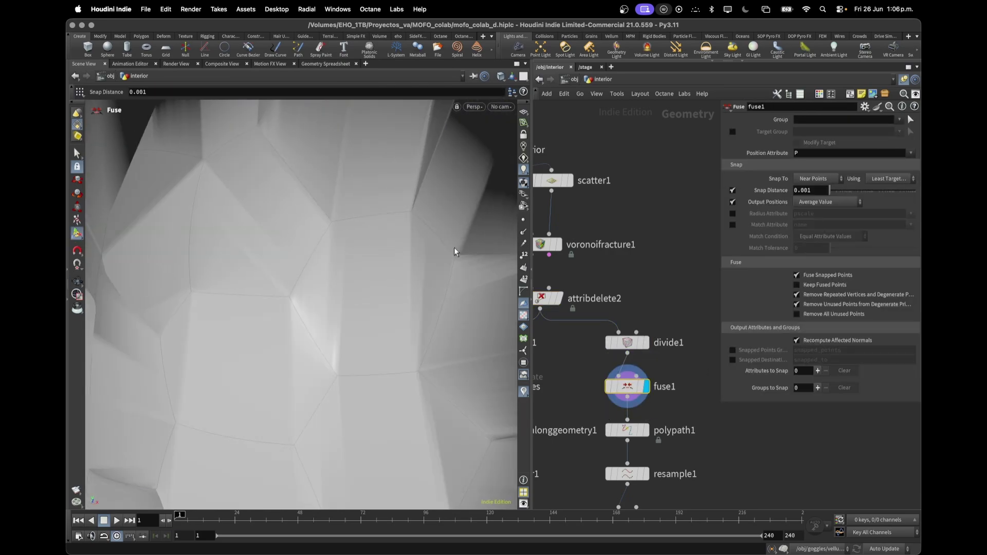
pyautogui.click(524, 219)
# Step: Compare the point counts of divide1 and fuse1 in their node information, and close the information window
pyautogui.click(629, 344)
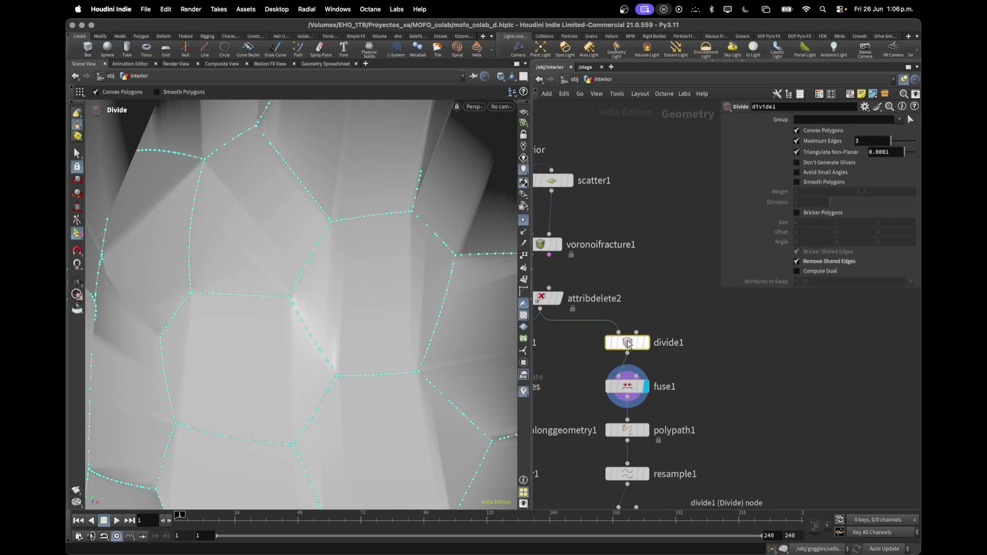
pyautogui.click(594, 342)
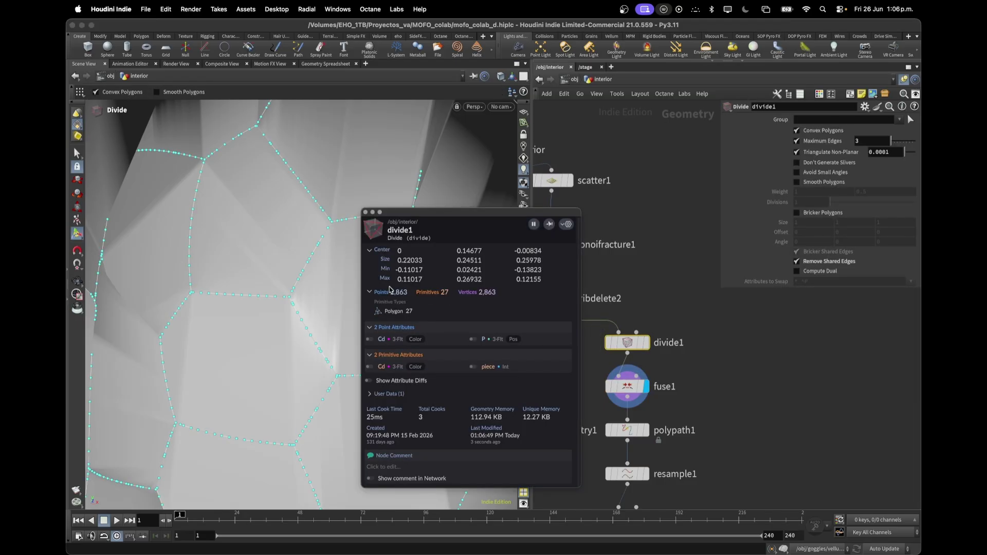
pyautogui.click(628, 386)
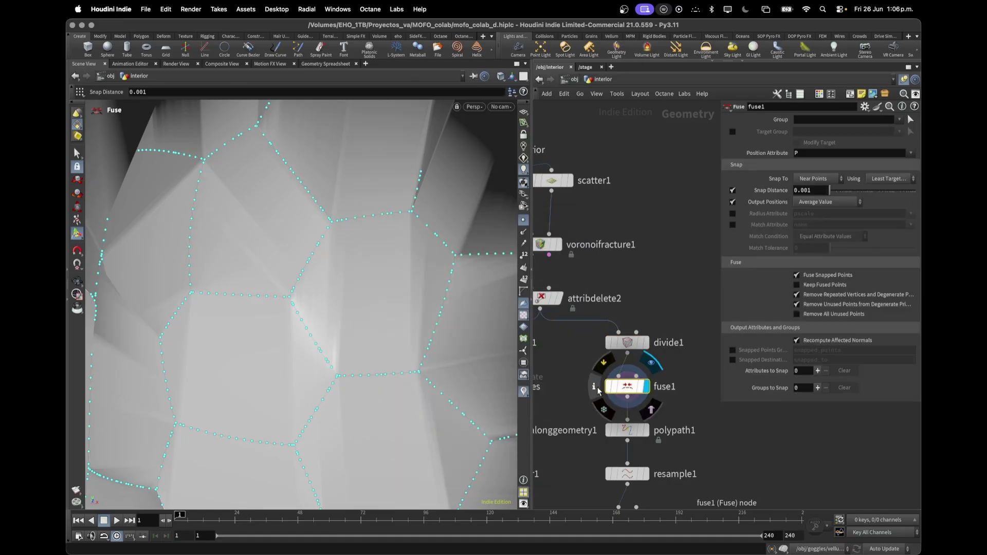
pyautogui.click(596, 388)
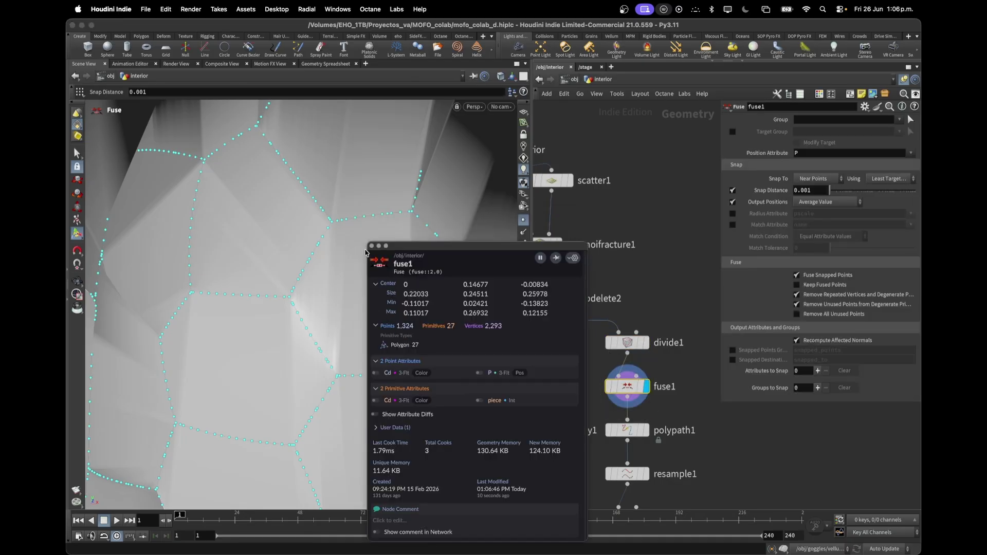
pyautogui.click(372, 248)
# Step: Display polypath1 and examine its cell-border curves on the whole helmet and up close, with and without points
pyautogui.click(629, 319)
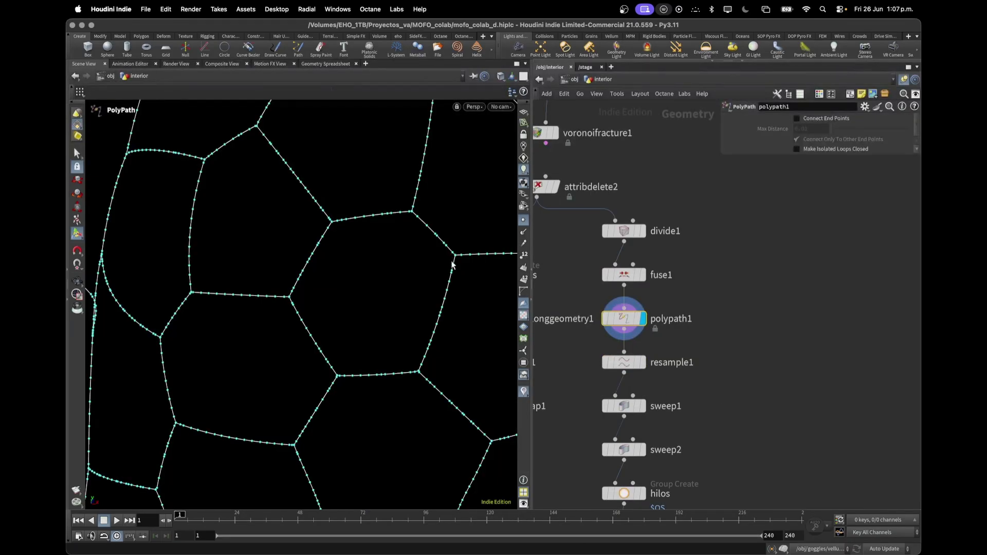
pyautogui.hotkey('space', 'g')
pyautogui.keyDown('alt'); pyautogui.moveTo(321, 300); pyautogui.dragTo(301, 317); pyautogui.keyUp('alt')
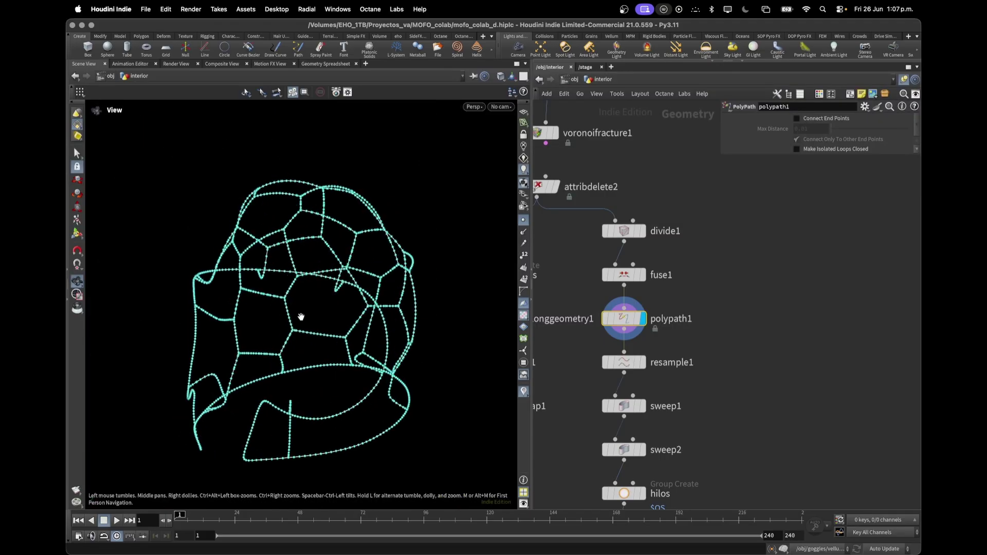
pyautogui.click(523, 221)
pyautogui.keyDown('alt'); pyautogui.moveTo(329, 280); pyautogui.dragTo(362, 284); pyautogui.keyUp('alt')
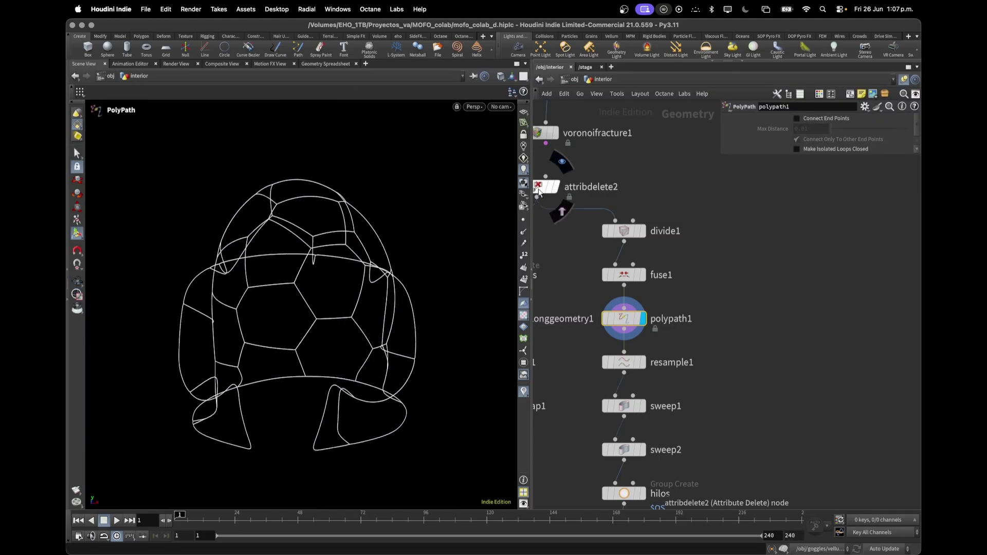
pyautogui.press('Escape')
pyautogui.scroll(5, 334, 308)
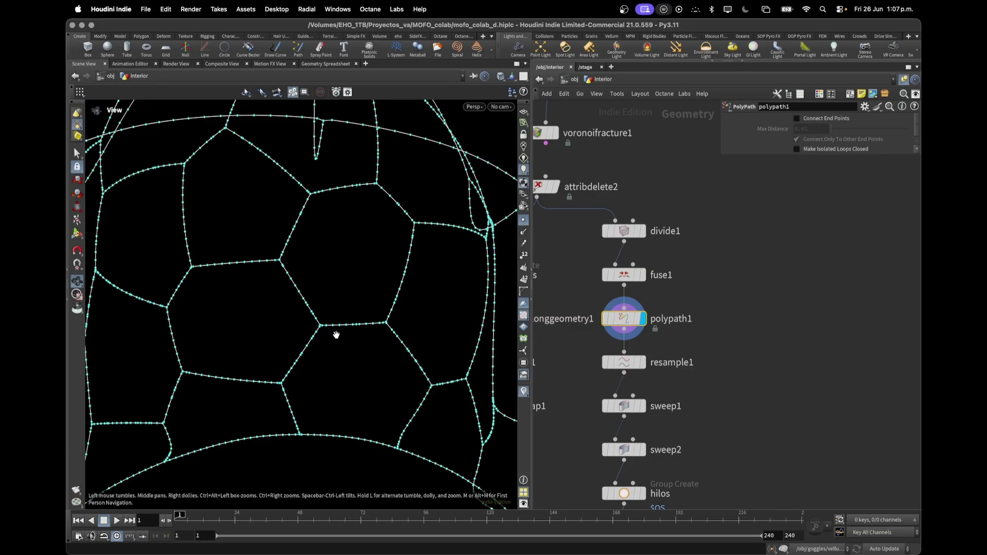
pyautogui.press('Return')
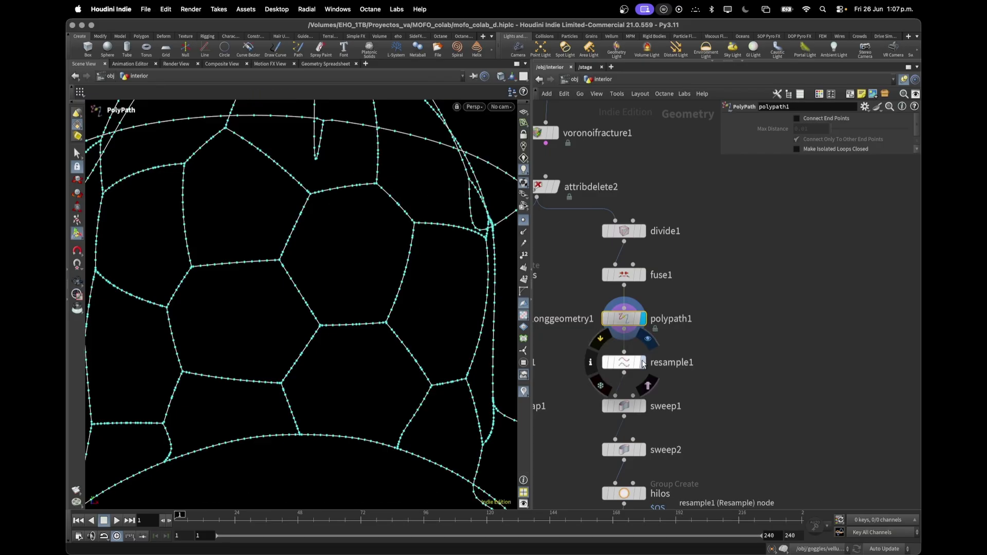
# Step: Display resample1 and examine the point spacing along its cell-border curves up close
pyautogui.click(622, 362)
pyautogui.press('Escape')
pyautogui.scroll(6, 360, 332)
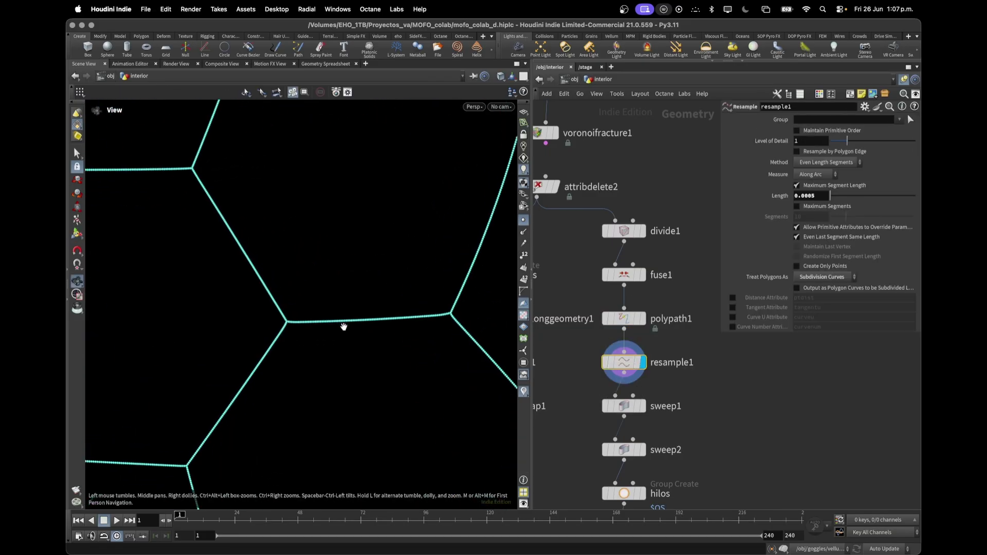
pyautogui.scroll(3, 343, 327)
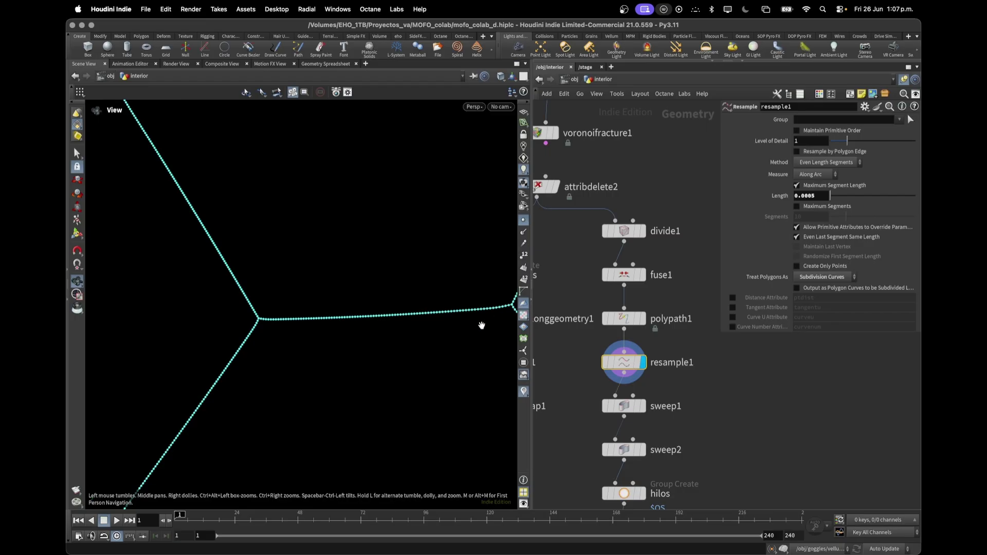
pyautogui.moveTo(482, 325); pyautogui.dragTo(360, 350)
pyautogui.hotkey('space', 'g')
# Step: Display sweep1 and compare its twisted strands up close with resample1's single curves
pyautogui.click(642, 406)
pyautogui.scroll(5, 276, 365)
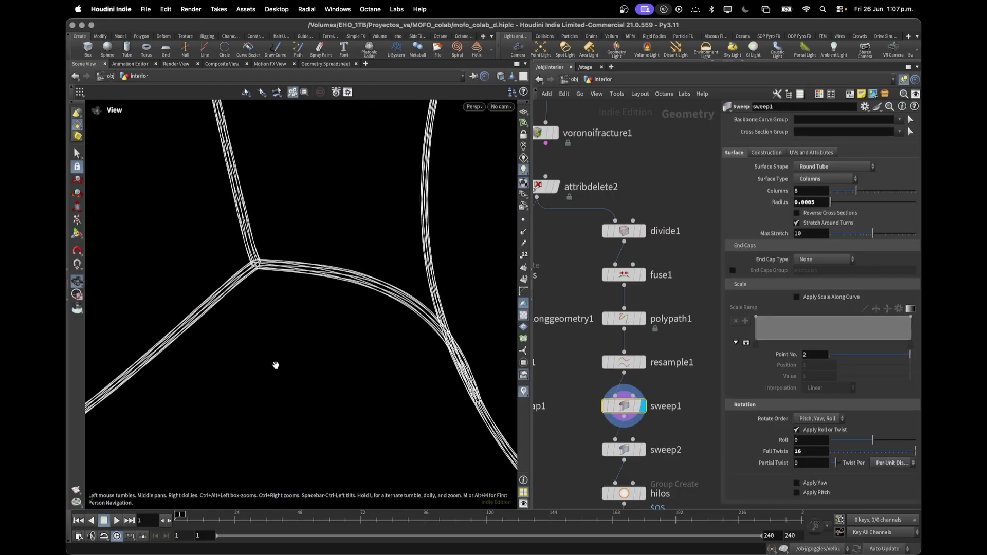
pyautogui.scroll(-5, 379, 308)
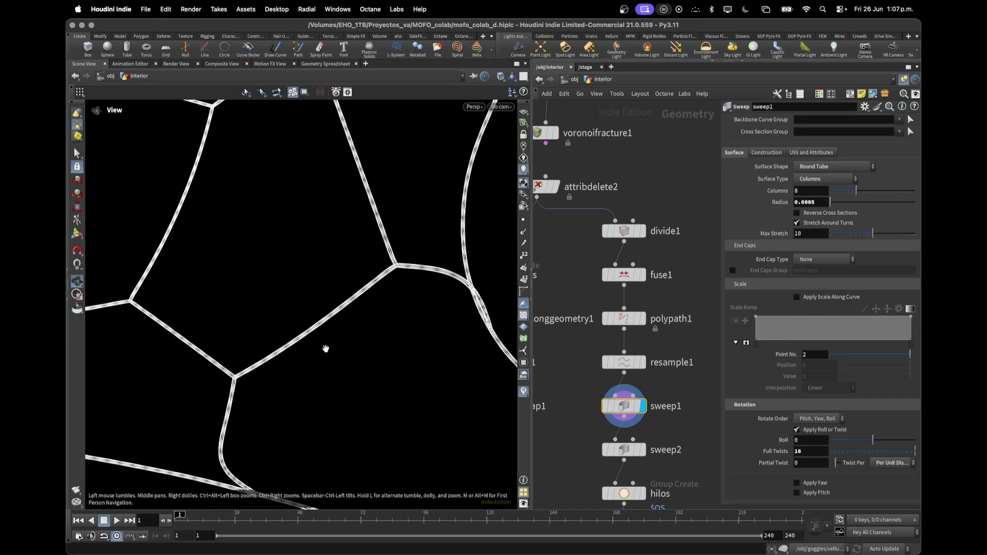
pyautogui.scroll(5, 325, 348)
pyautogui.press('Return')
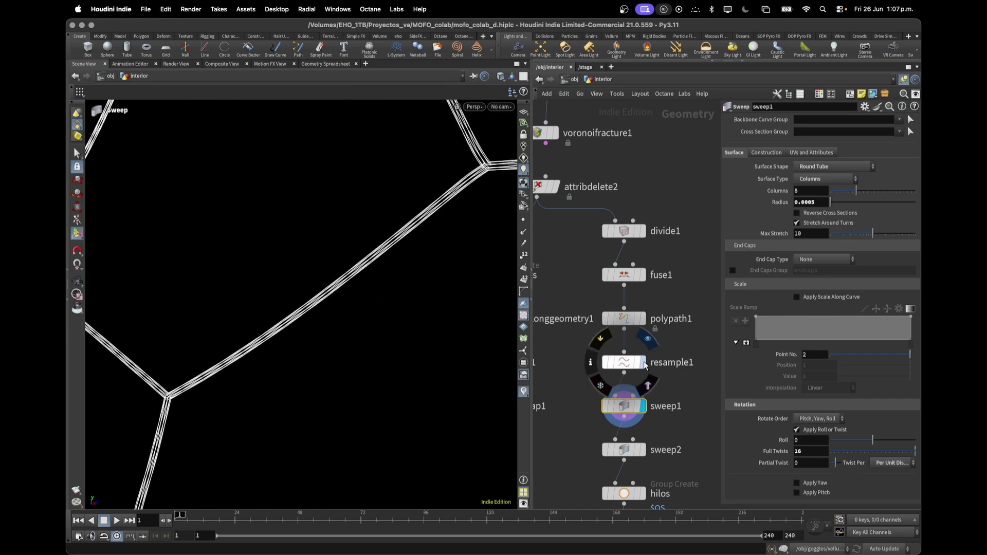
pyautogui.click(643, 362)
pyautogui.click(643, 406)
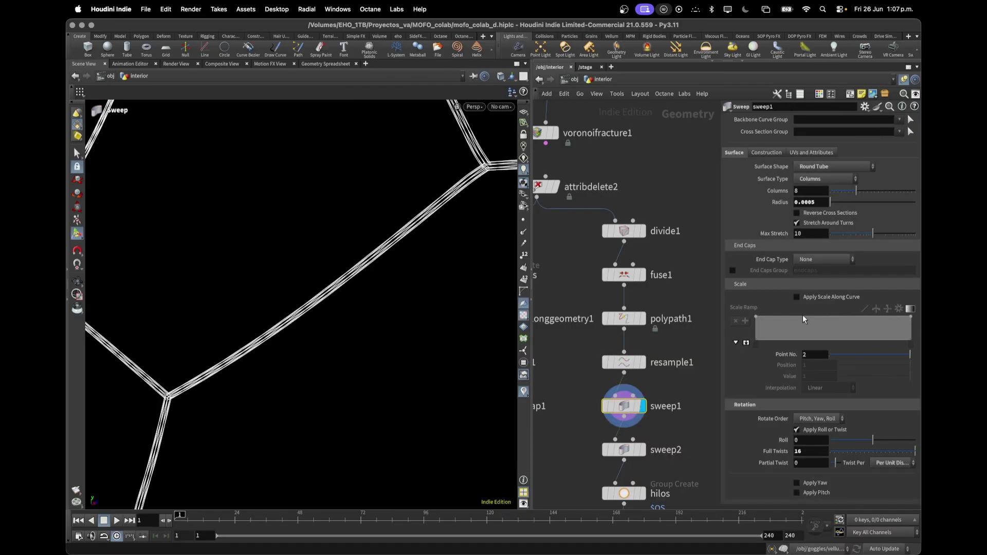
# Step: Try sweep1 with the Quadrilaterals surface type, return it to Columns, and toggle Apply Roll or Twist off and on
pyautogui.click(812, 180)
pyautogui.click(814, 242)
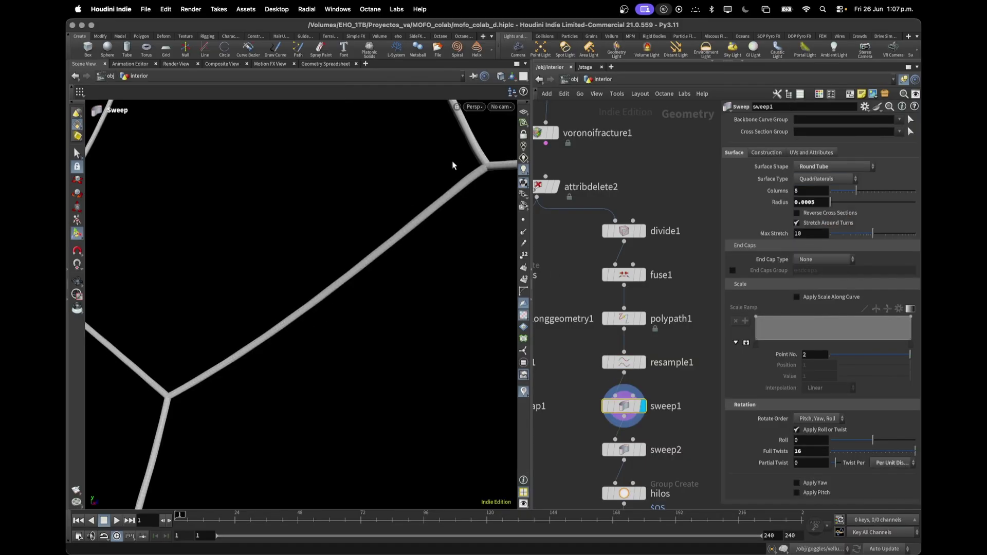
pyautogui.click(817, 179)
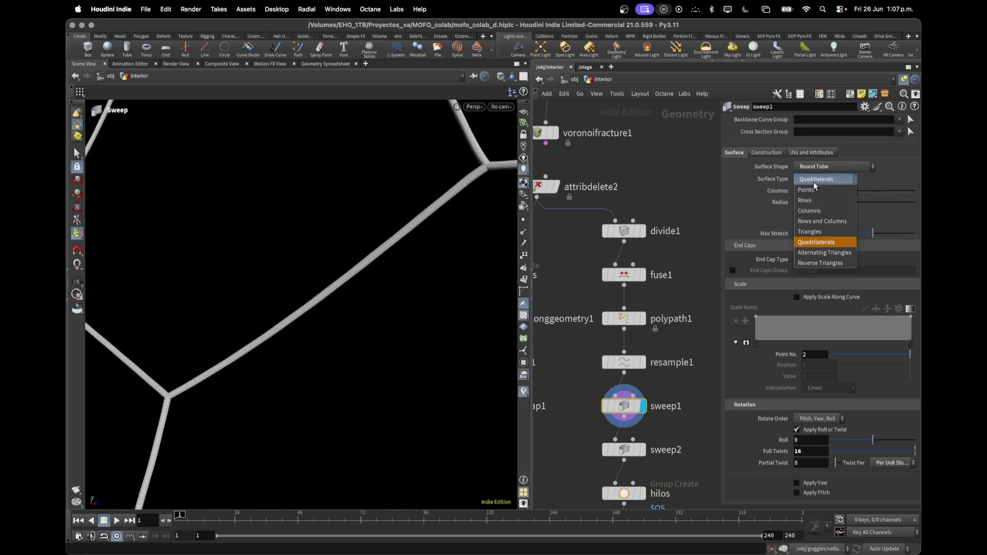
pyautogui.click(813, 210)
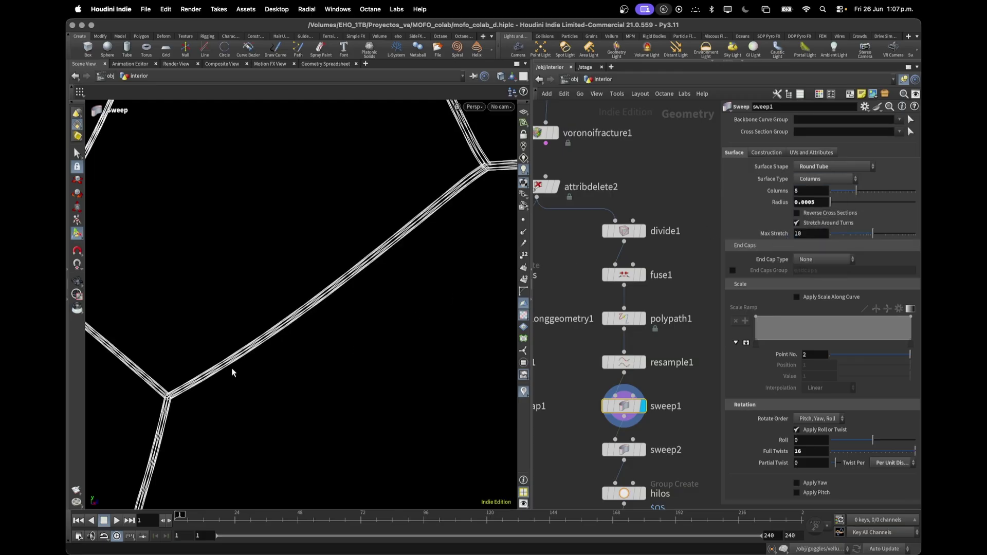
pyautogui.click(798, 430)
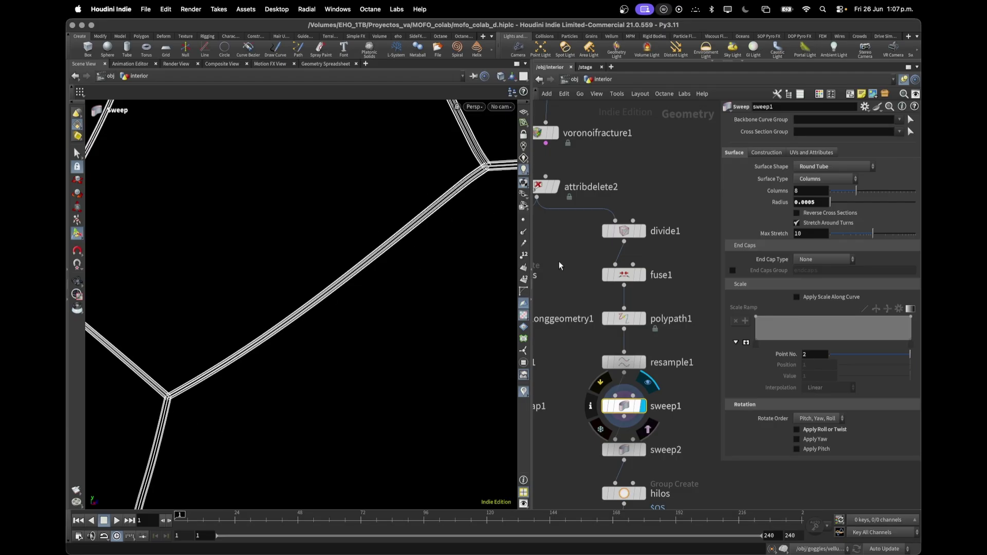
pyautogui.click(797, 429)
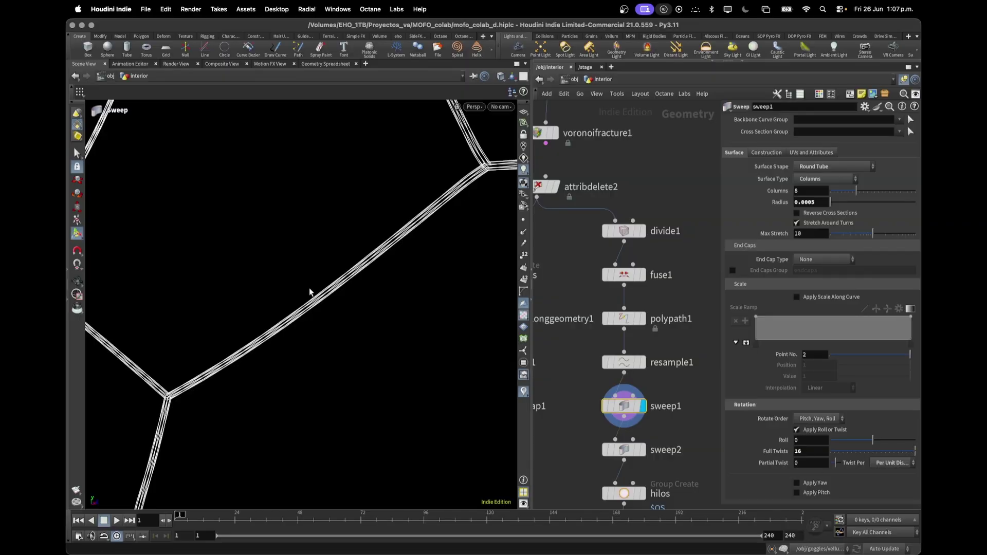
# Step: Display sweep2 and examine the tubes it builds around sweep1's strands from close and farther away
pyautogui.scroll(-10, 404, 377)
pyautogui.scroll(6, 402, 368)
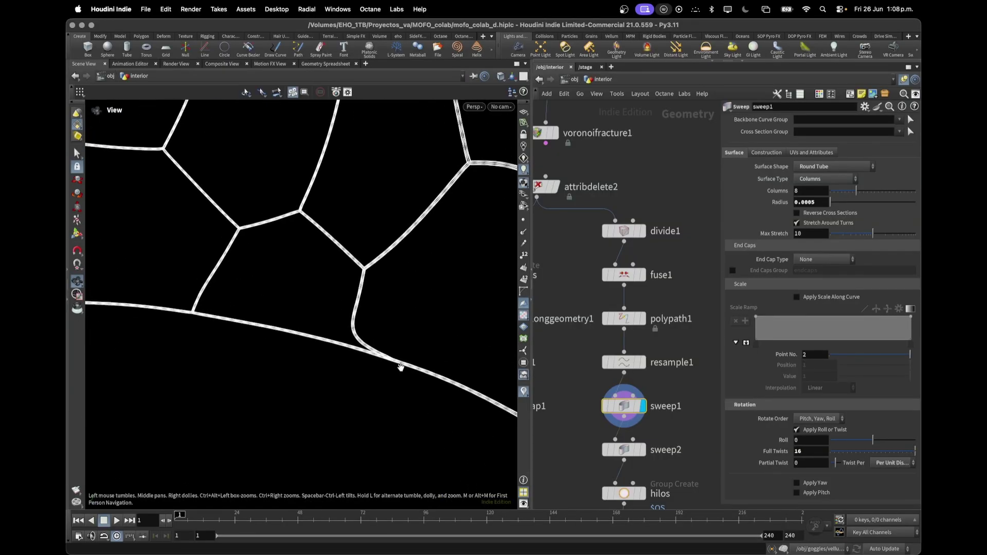
pyautogui.scroll(-3, 401, 367)
pyautogui.click(642, 450)
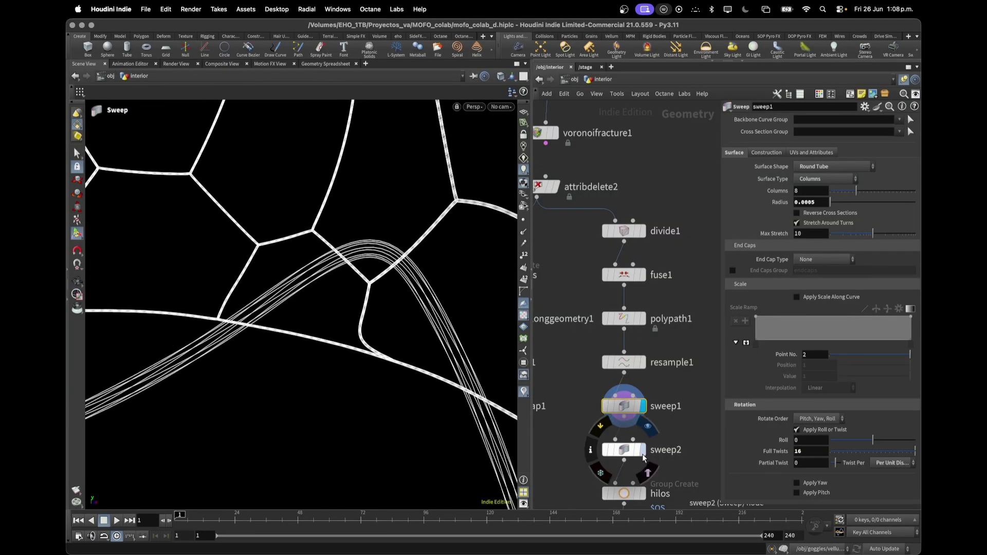
pyautogui.moveTo(358, 316); pyautogui.dragTo(225, 328)
pyautogui.press('Return')
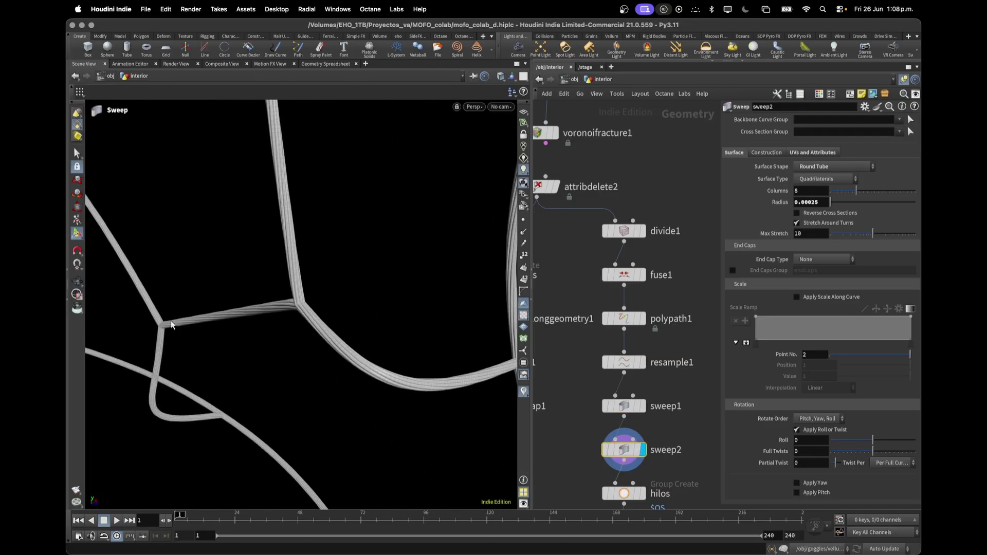
pyautogui.scroll(-5, 302, 315)
pyautogui.keyDown('alt'); pyautogui.moveTo(294, 322); pyautogui.dragTo(397, 326); pyautogui.keyUp('alt')
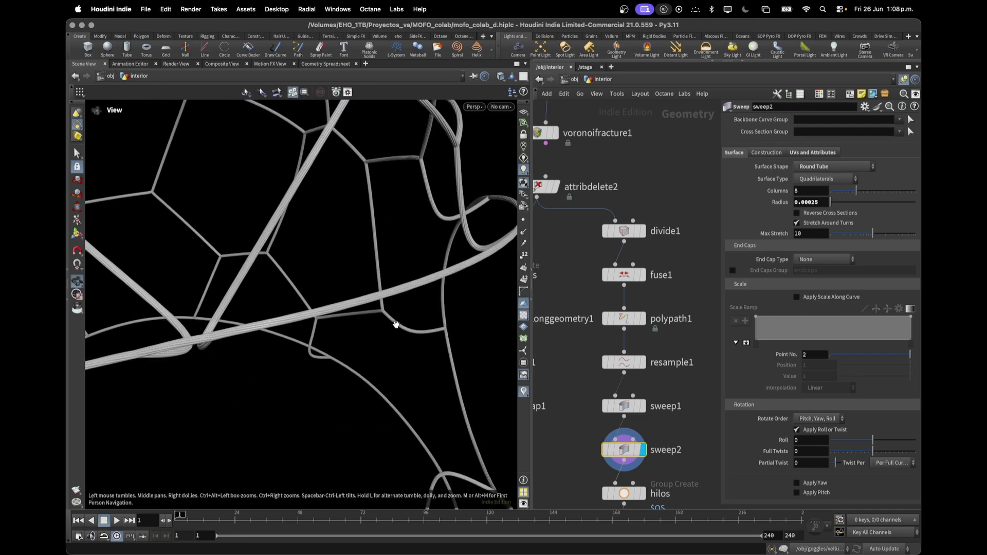
# Step: Display the hilos group and polyfill1 in order and examine the resulting seam threads up close
pyautogui.moveTo(686, 474); pyautogui.dragTo(687, 268, button='middle')
pyautogui.click(643, 288)
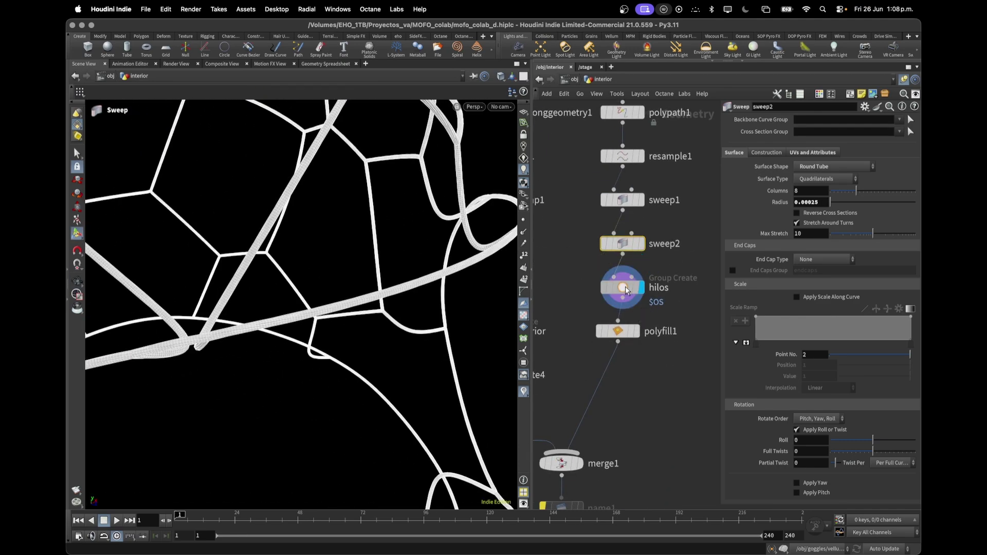
pyautogui.click(623, 288)
pyautogui.keyDown('alt'); pyautogui.moveTo(443, 331); pyautogui.dragTo(358, 320); pyautogui.keyUp('alt')
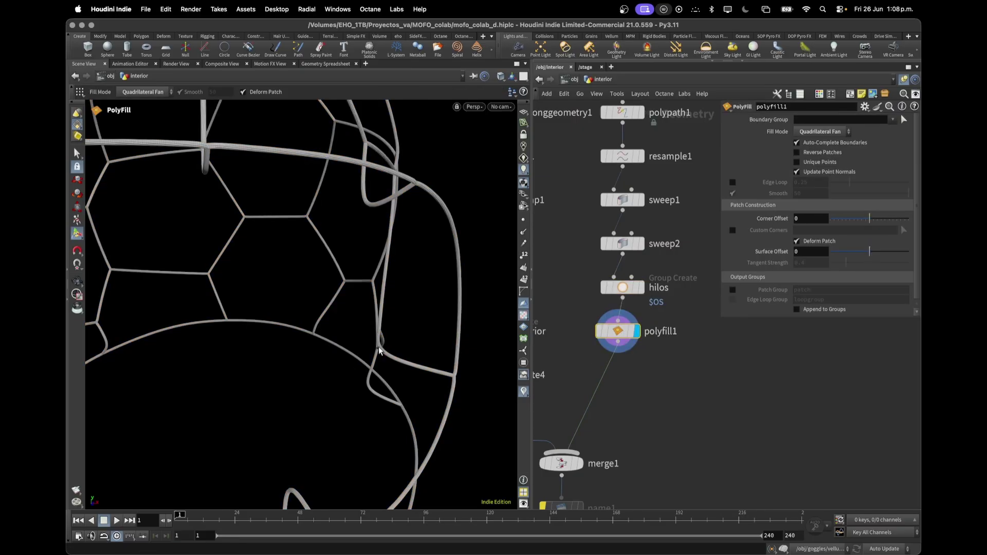
pyautogui.scroll(8, 373, 347)
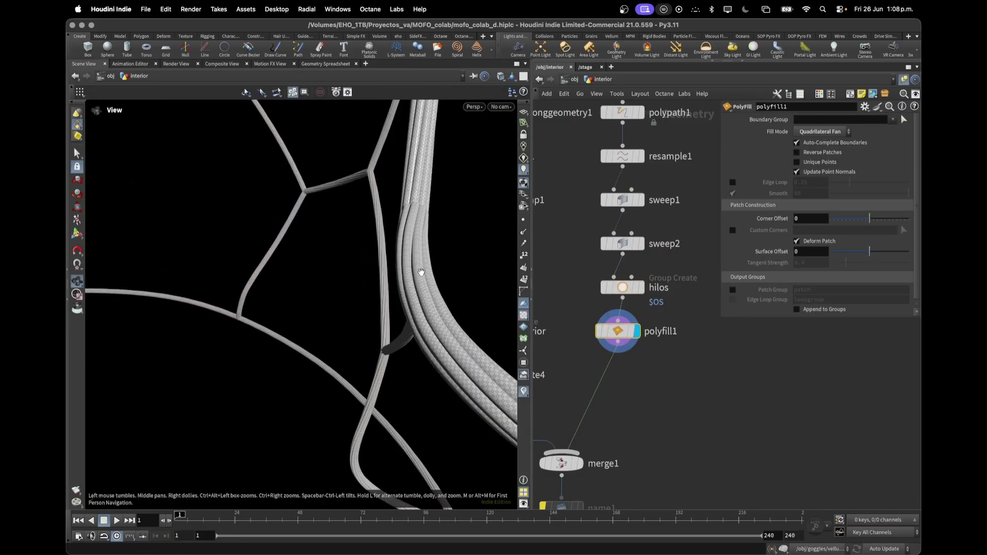
pyautogui.moveTo(421, 272); pyautogui.dragTo(411, 208)
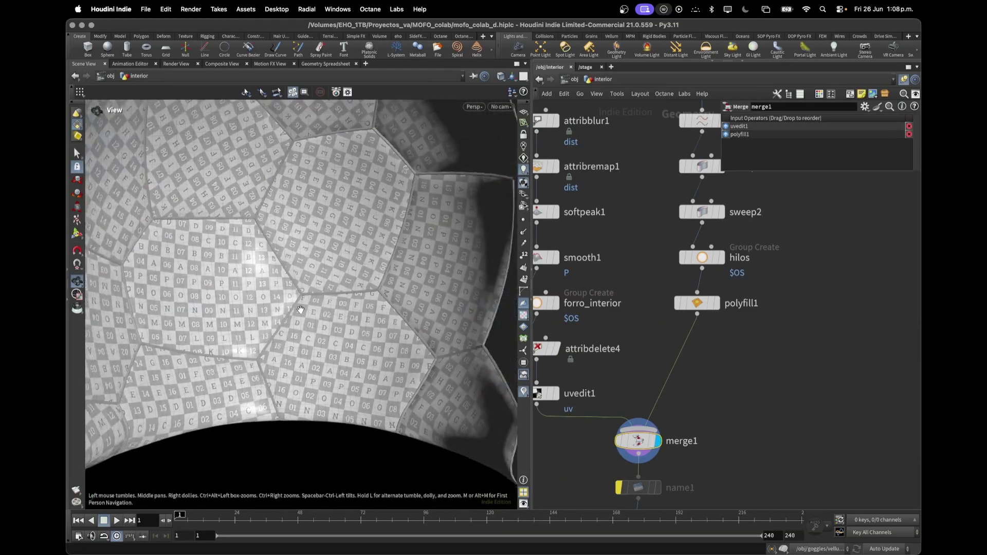
# Step: Display quickmaterial1 on the merged interior and examine its material on the padding cells and seams
pyautogui.scroll(3, 699, 386)
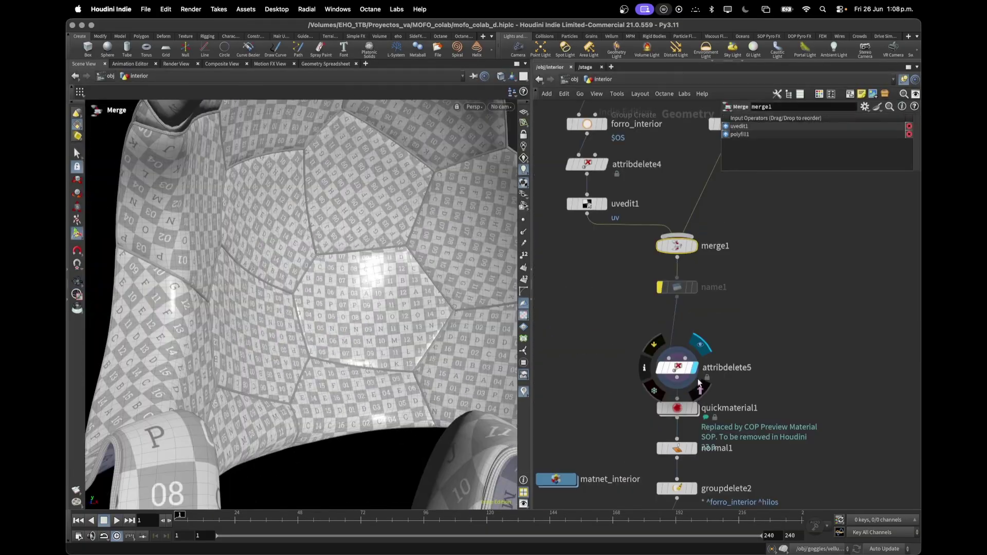
pyautogui.click(695, 408)
pyautogui.scroll(3, 371, 298)
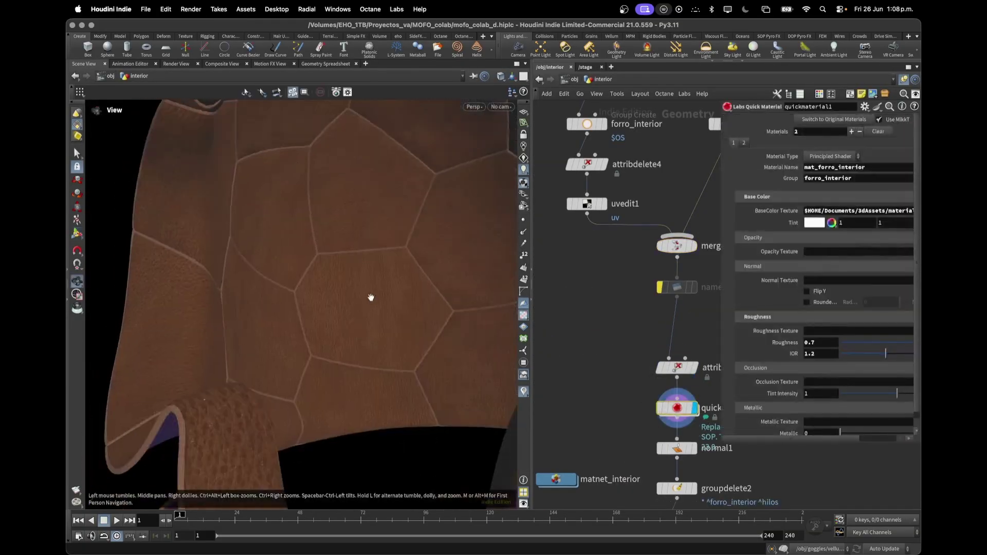
pyautogui.moveTo(372, 297); pyautogui.dragTo(333, 344)
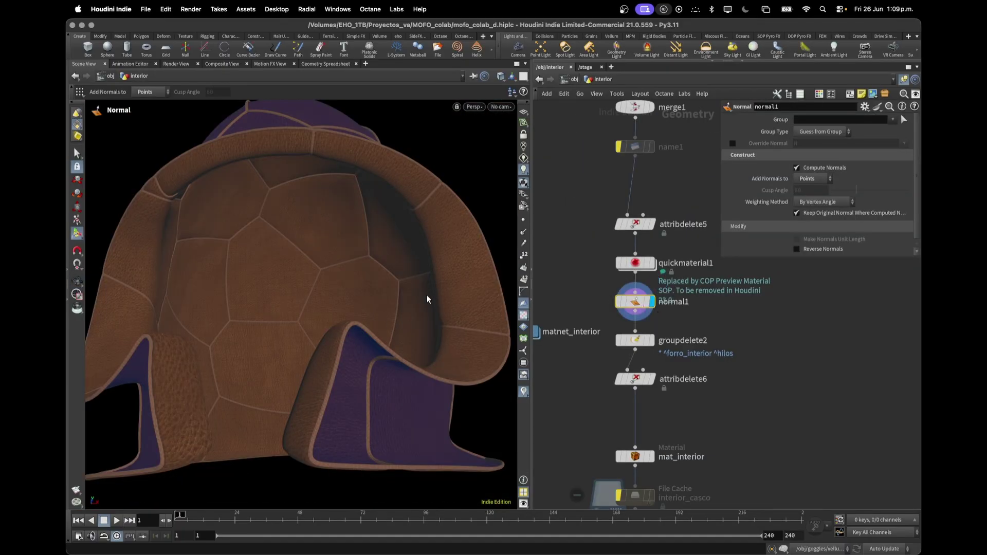
# Step: Display groupdelete2, mat_interior and the OUT_interior null in order to follow the end of the interior network
pyautogui.click(651, 341)
pyautogui.moveTo(654, 382)
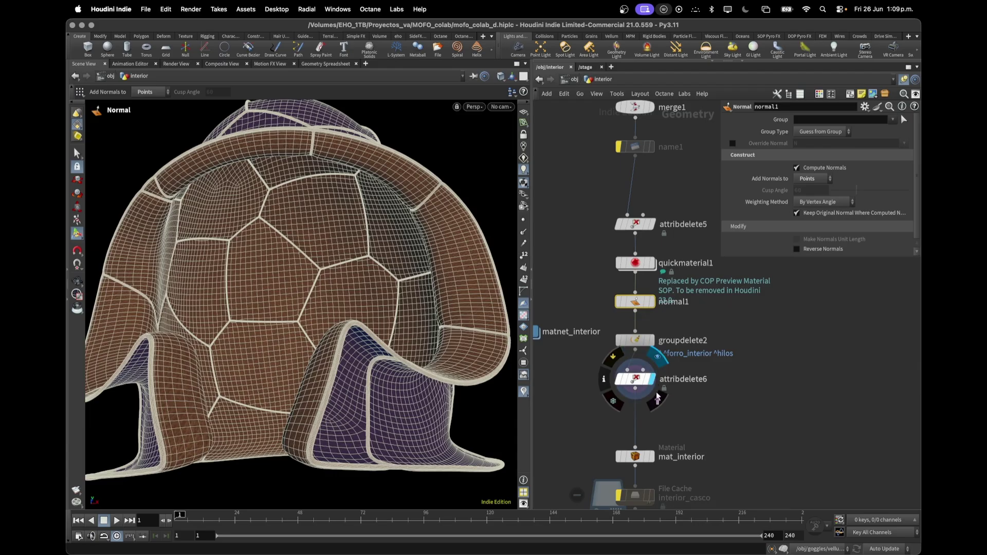
pyautogui.click(652, 457)
pyautogui.click(636, 458)
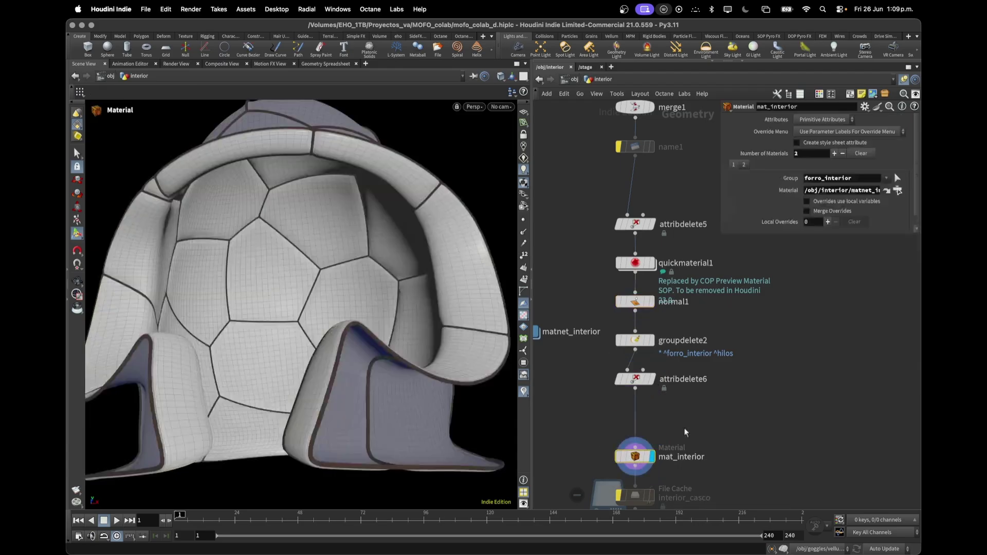
pyautogui.scroll(-5, 713, 479)
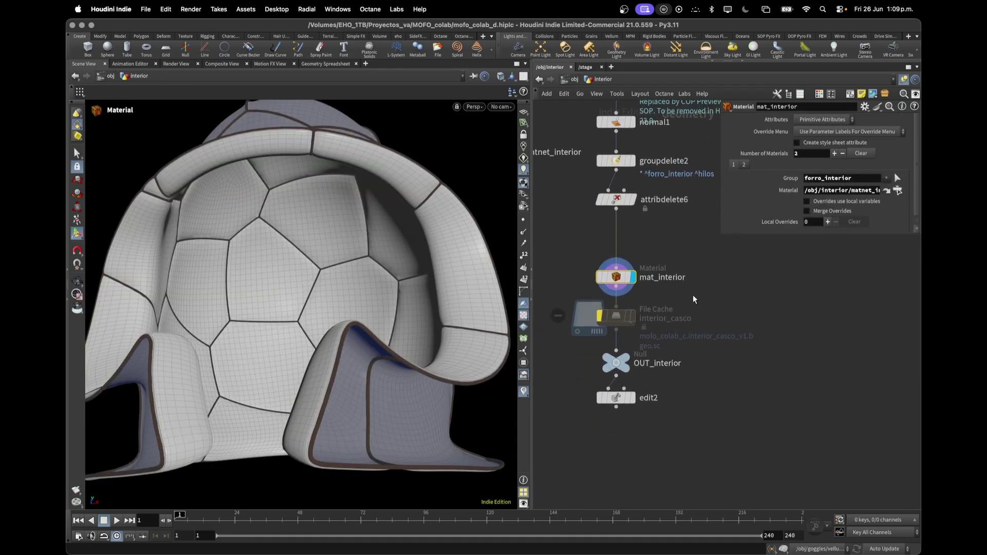
pyautogui.moveTo(637, 411)
pyautogui.click(645, 394)
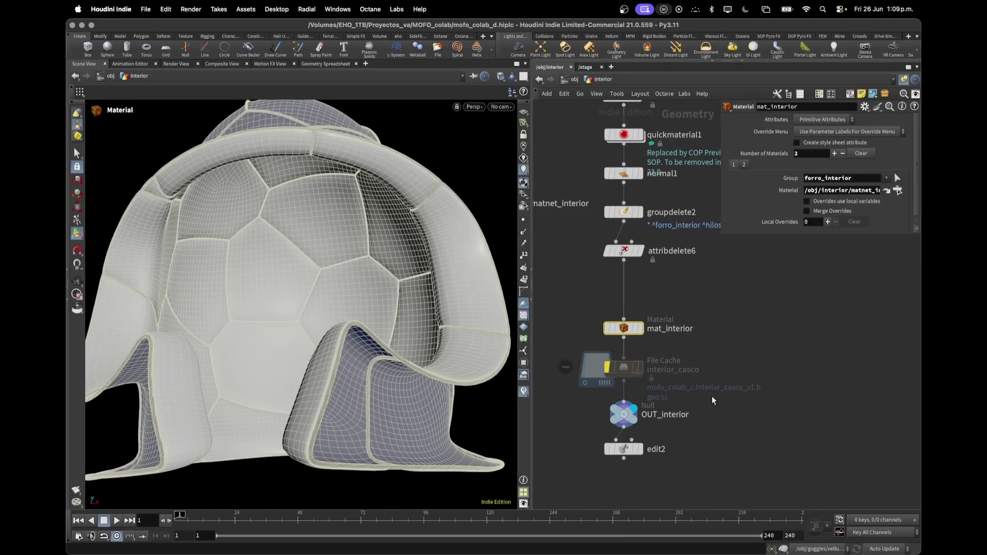
pyautogui.moveTo(710, 359); pyautogui.dragTo(710, 397, button='middle')
pyautogui.scroll(-1, 711, 395)
# Step: Switch to the /stage network and examine the rendered leather and seam threads on the interior's rim up close
pyautogui.click(585, 68)
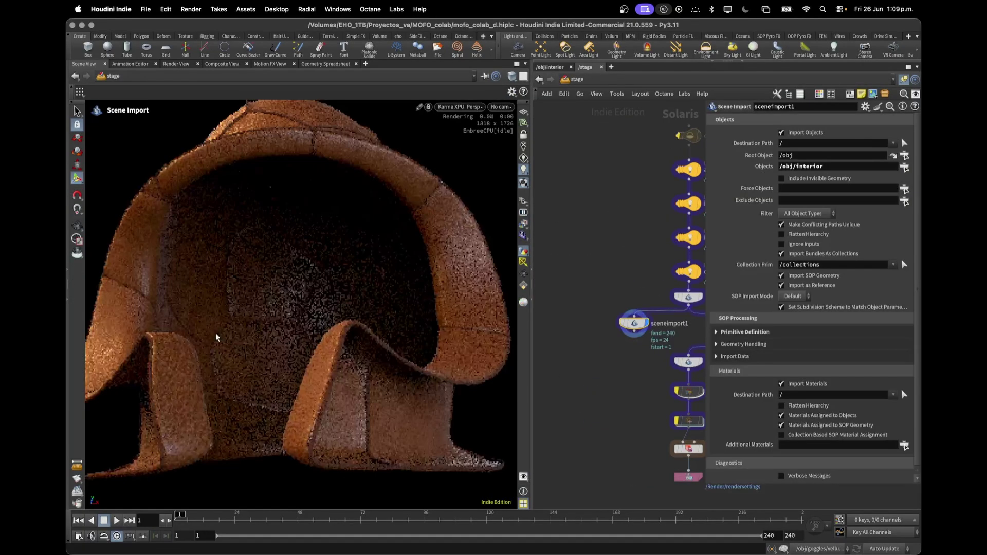
pyautogui.press('Escape')
pyautogui.moveTo(348, 322); pyautogui.dragTo(264, 320)
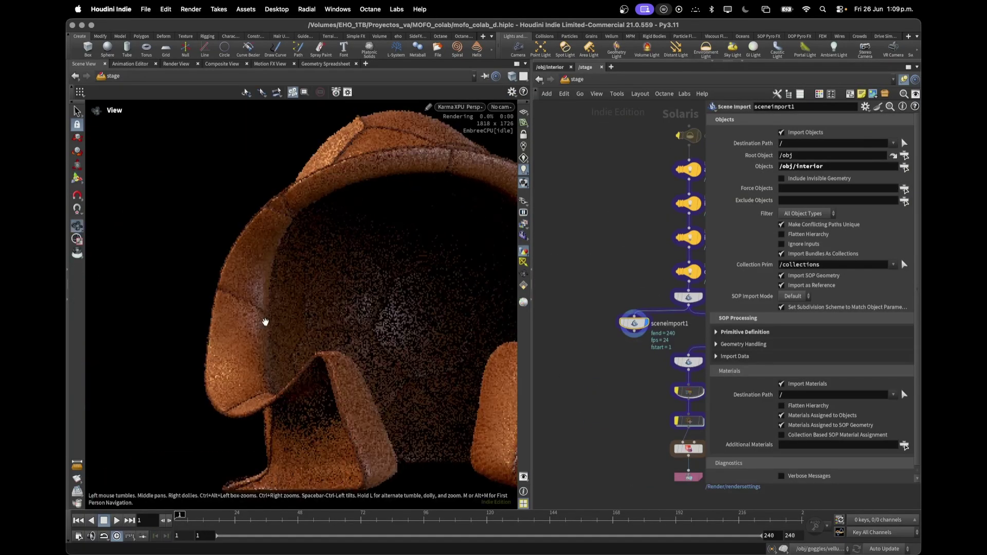
pyautogui.scroll(5, 254, 319)
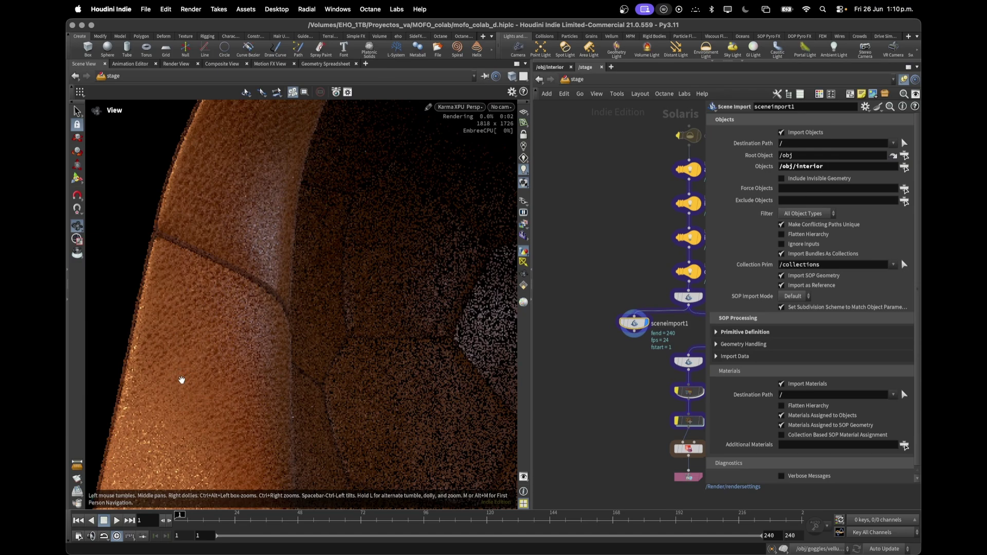
pyautogui.press('Return')
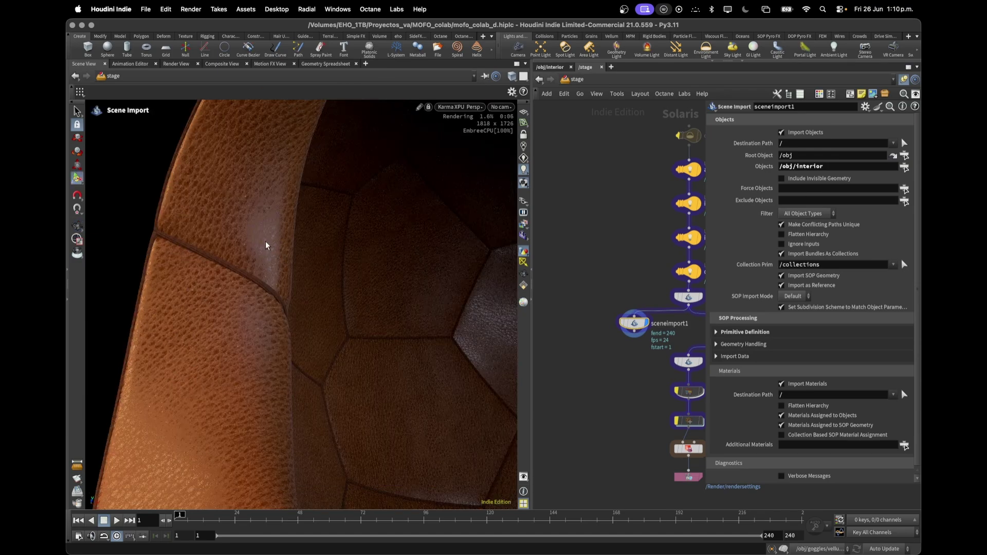
# Step: Examine the Karma render of the interior's padding cells and side rim from several angles
pyautogui.press('Escape')
pyautogui.moveTo(266, 245); pyautogui.dragTo(251, 388)
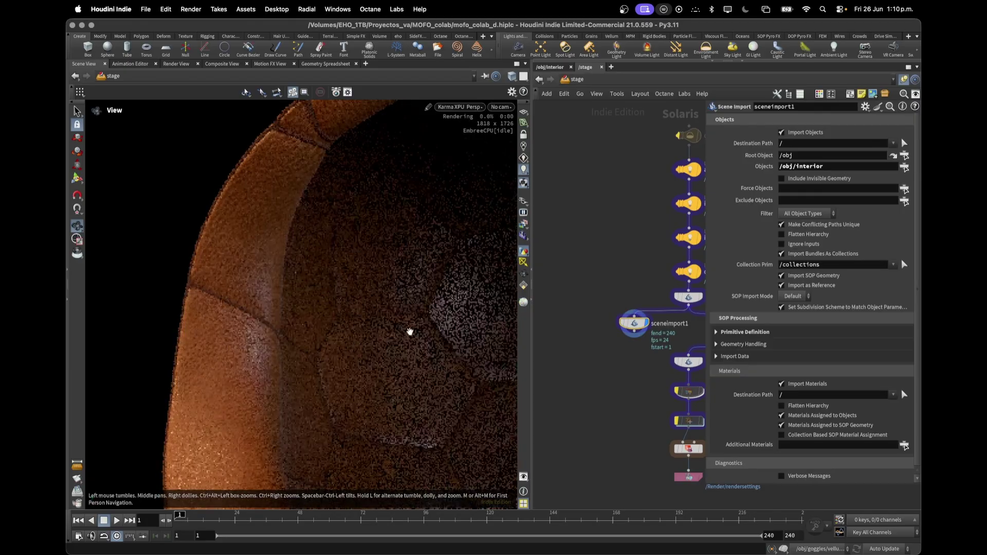
pyautogui.moveTo(297, 332); pyautogui.dragTo(289, 331)
pyautogui.press('Return')
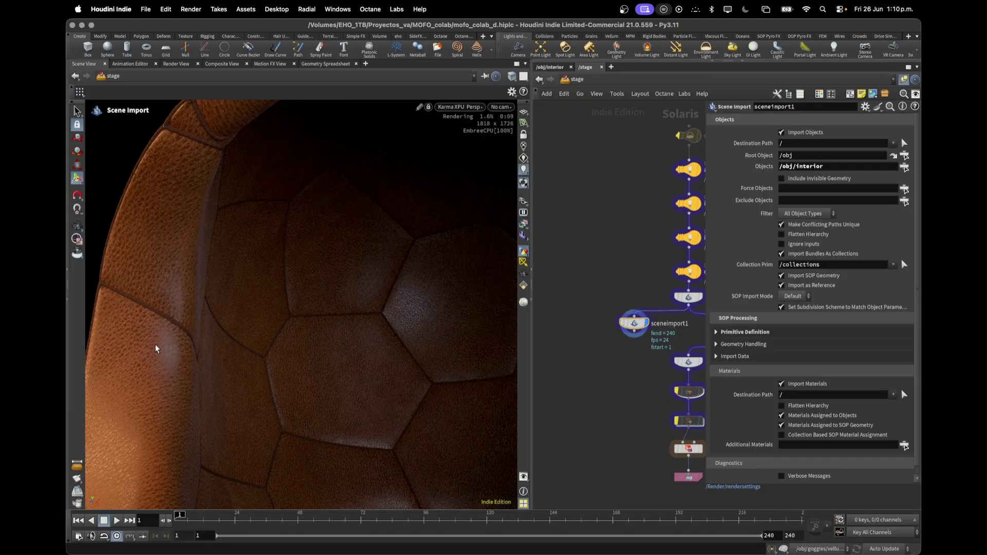
pyautogui.press('Escape')
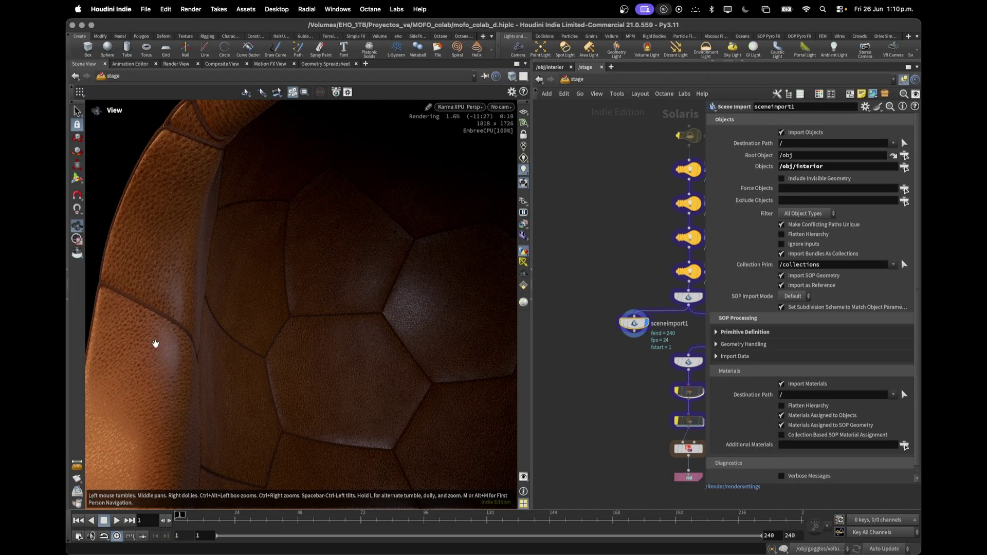
pyautogui.moveTo(155, 343); pyautogui.dragTo(332, 319)
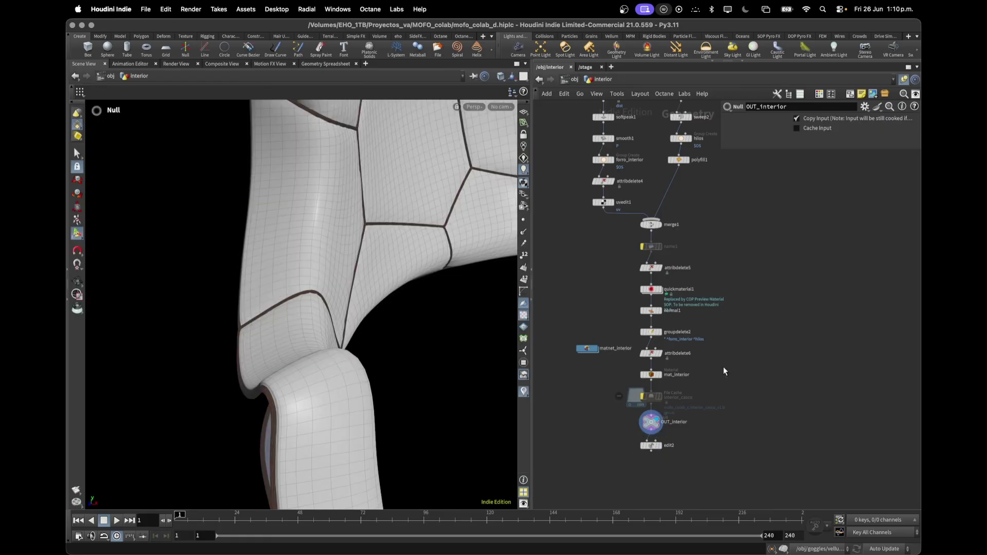
# Step: Return to the object level, display the goggles object and open its network
pyautogui.press('u')
pyautogui.click(615, 369)
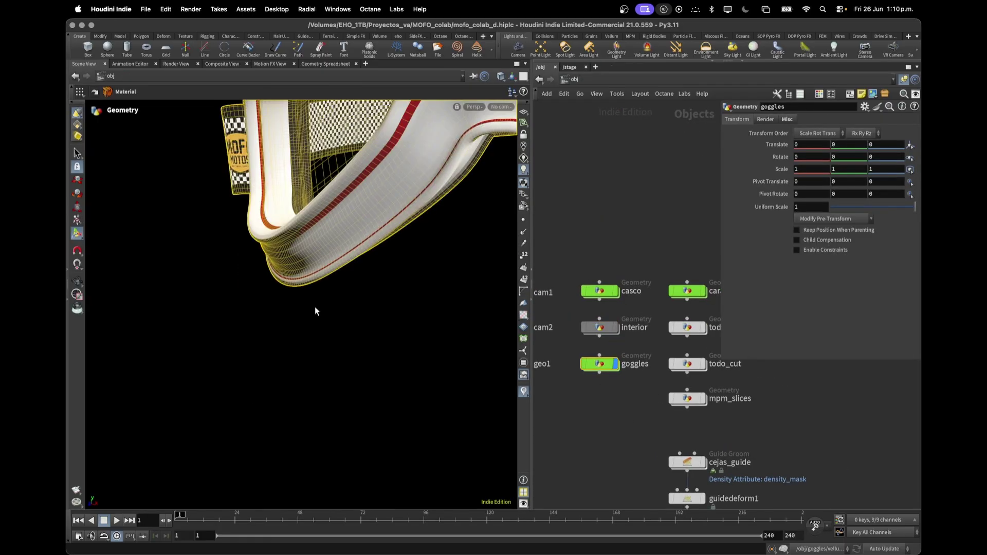
pyautogui.press('i')
# Step: Display the imported file1 model, groupdelete1 and the goggles file cache in order, framing the geometry
pyautogui.scroll(5, 661, 217)
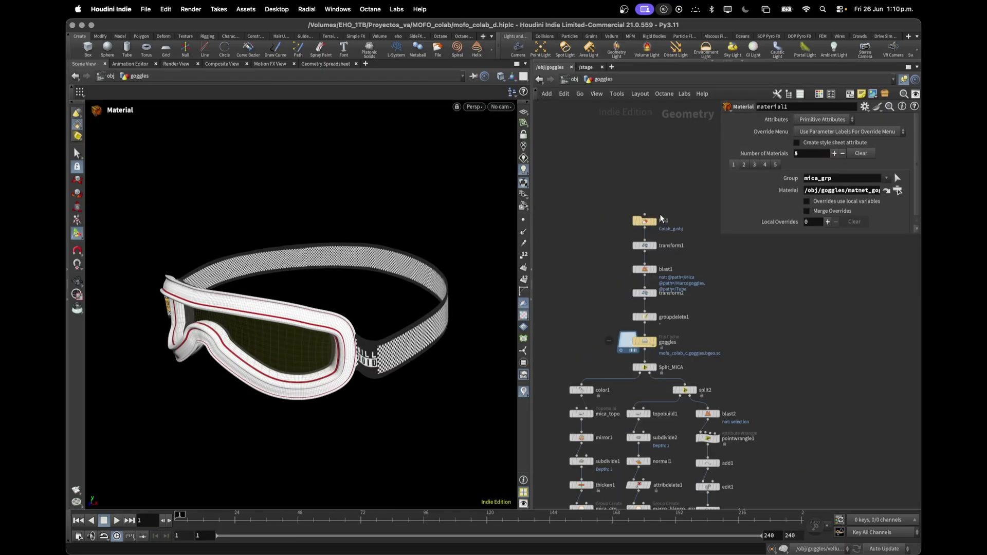
pyautogui.click(633, 224)
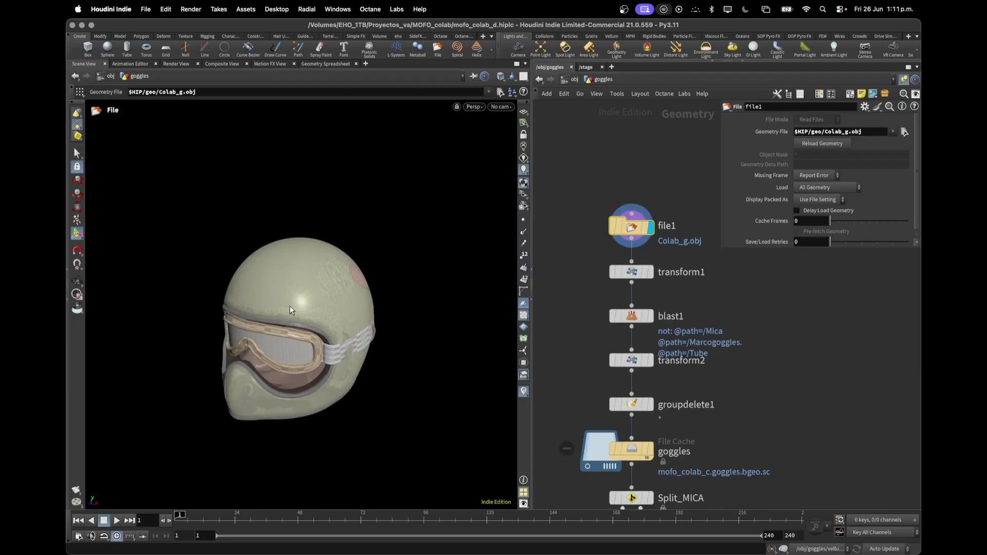
pyautogui.hotkey('space', 'f')
pyautogui.click(651, 405)
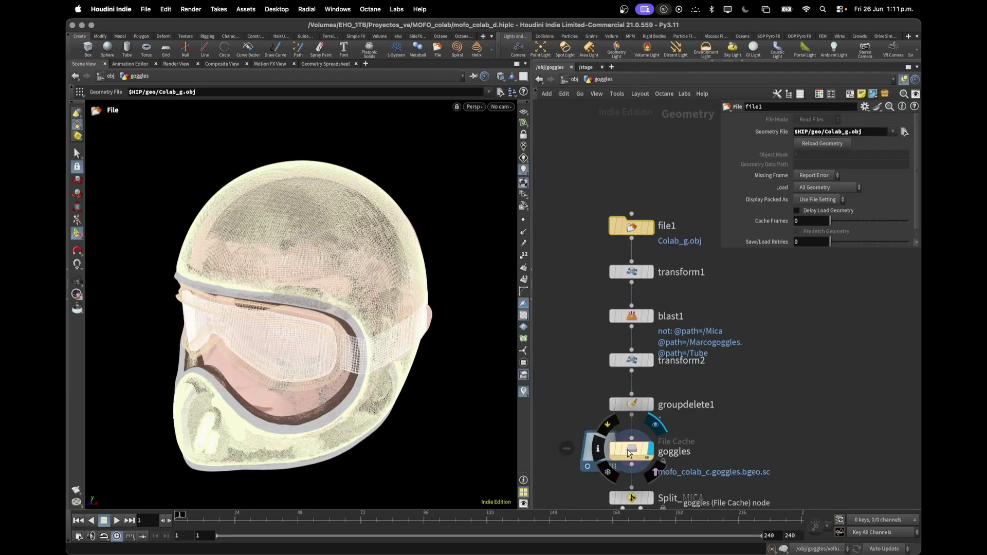
pyautogui.click(652, 449)
pyautogui.moveTo(270, 358); pyautogui.dragTo(335, 341)
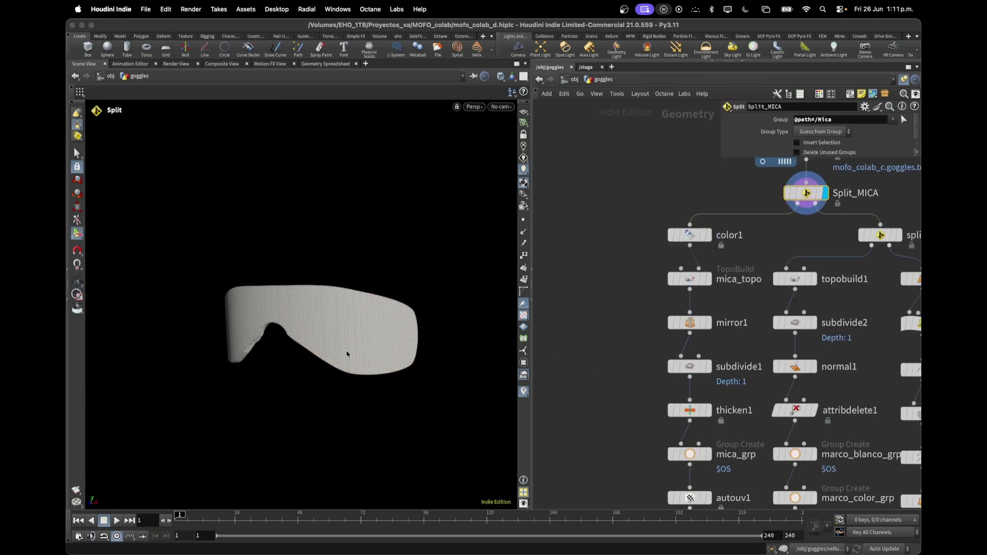
# Step: Display Split_MICA and examine the original lens's lower edge beside the nose cutout up close
pyautogui.press('Escape')
pyautogui.moveTo(347, 355); pyautogui.dragTo(241, 301)
pyautogui.scroll(10, 236, 346)
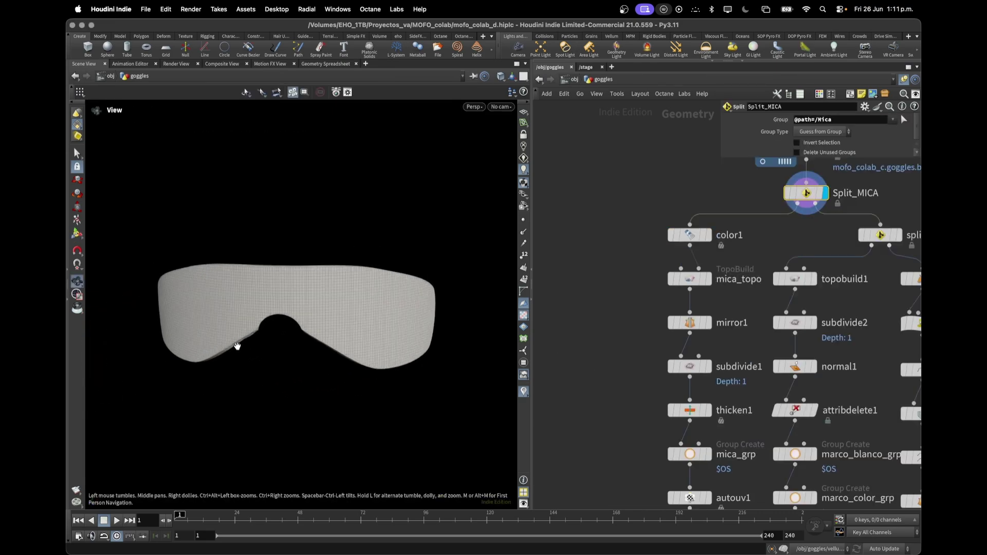
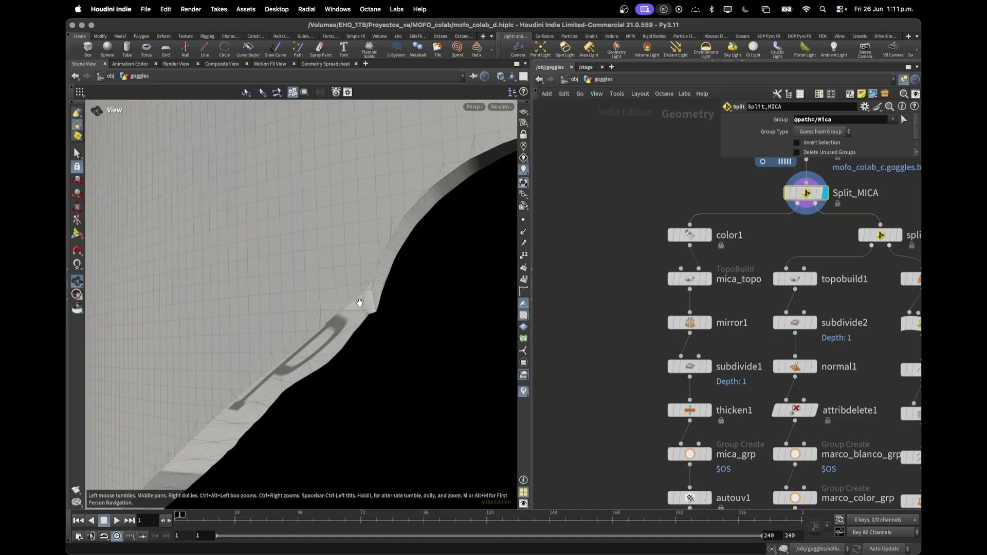
pyautogui.scroll(-8, 378, 291)
pyautogui.press('Return')
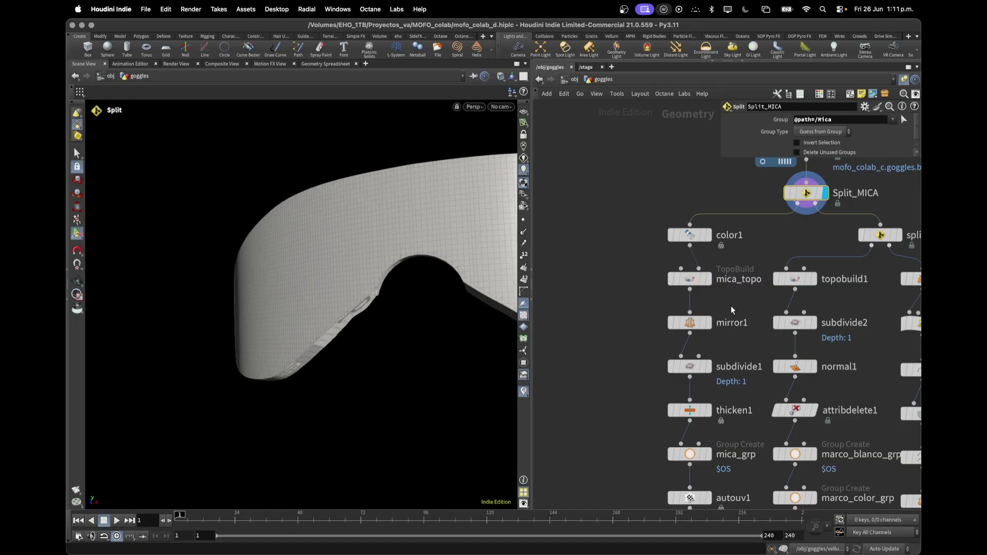
# Step: Display color1, mica_topo and mirror1 in order to compare the original lens with its rebuilt, mirrored topology
pyautogui.moveTo(731, 304); pyautogui.dragTo(643, 315, button='middle')
pyautogui.scroll(-1, 643, 315)
pyautogui.click(603, 250)
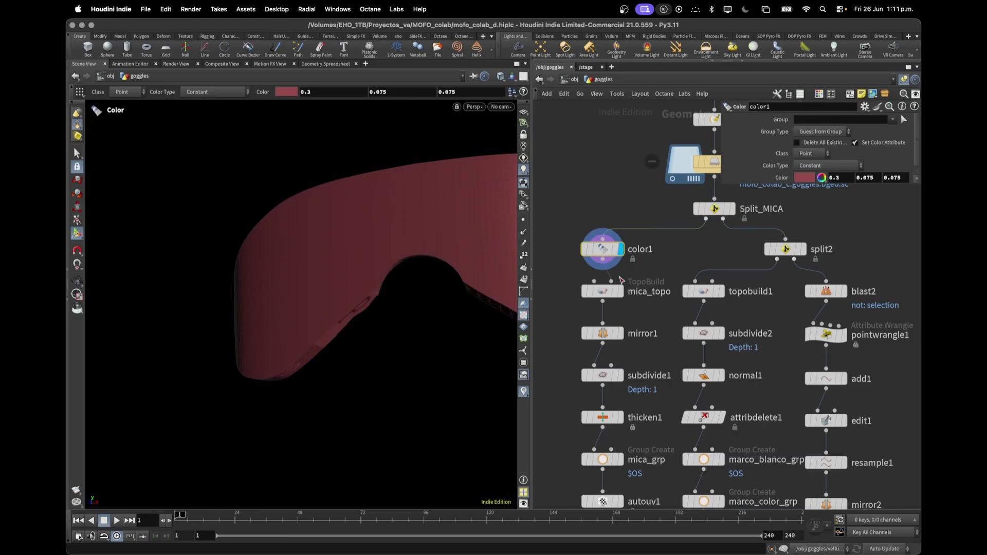
pyautogui.click(605, 294)
pyautogui.click(602, 291)
pyautogui.moveTo(434, 282); pyautogui.dragTo(341, 336)
pyautogui.click(603, 333)
pyautogui.click(621, 333)
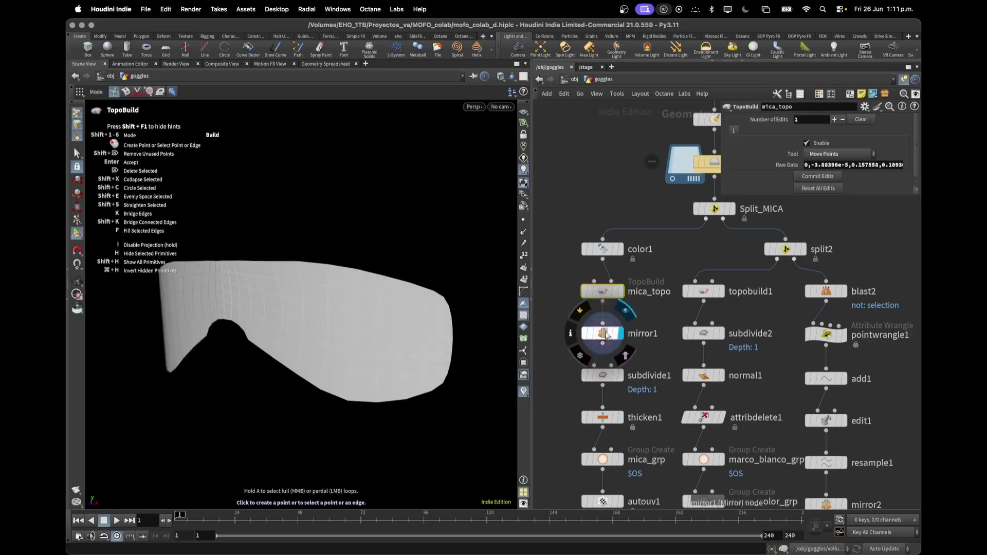
# Step: Display subdivide1 and thicken1 and examine the smoothed lens and its added thickness
pyautogui.click(621, 376)
pyautogui.click(604, 376)
pyautogui.moveTo(329, 384); pyautogui.dragTo(322, 315)
pyautogui.click(620, 418)
pyautogui.click(604, 418)
pyautogui.moveTo(322, 315); pyautogui.dragTo(263, 283, button='right')
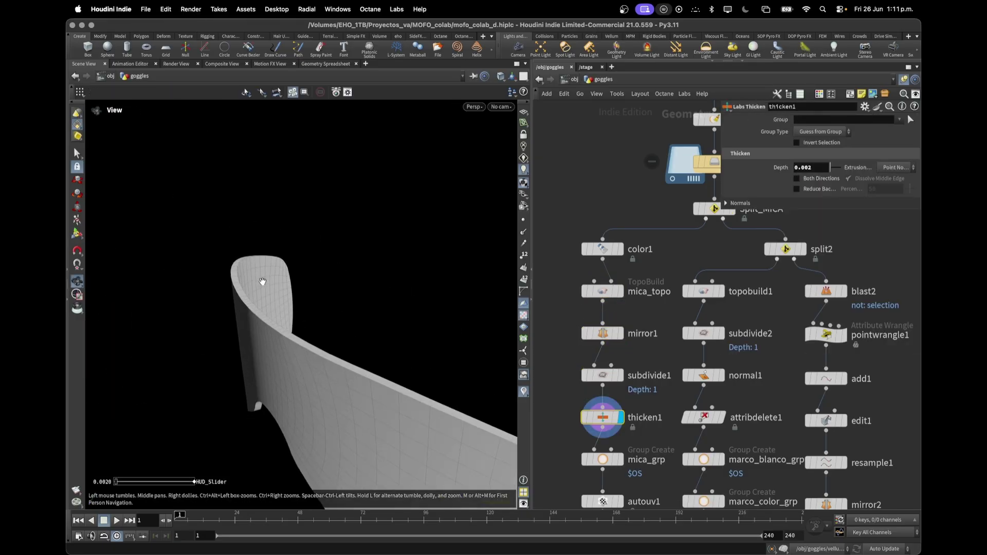
# Step: Display mica_grp, autouv1 and the mica file cache in order, examining the lens's UV checker pattern
pyautogui.moveTo(646, 436); pyautogui.dragTo(652, 264, button='middle')
pyautogui.click(627, 289)
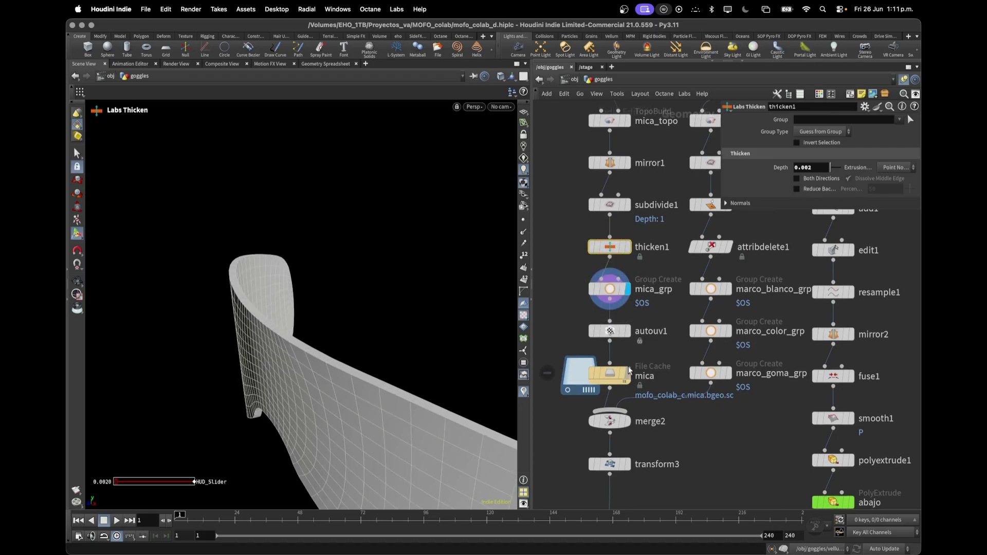
pyautogui.click(628, 331)
pyautogui.click(613, 334)
pyautogui.moveTo(262, 355); pyautogui.dragTo(395, 395)
pyautogui.scroll(-5, 293, 416)
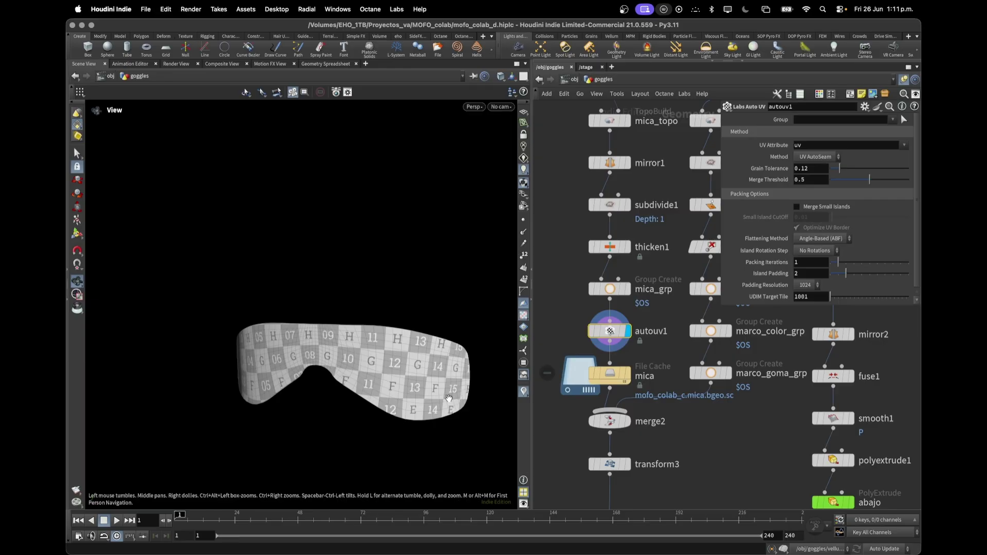
pyautogui.click(627, 376)
pyautogui.click(613, 376)
# Step: Go back up to the split2 branch, display it and examine the separated goggle frame
pyautogui.moveTo(660, 310); pyautogui.dragTo(647, 385, button='middle')
pyautogui.scroll(-1, 649, 319)
pyautogui.moveTo(661, 272); pyautogui.dragTo(615, 415, button='middle')
pyautogui.scroll(2, 681, 327)
pyautogui.moveTo(681, 328); pyautogui.dragTo(614, 362, button='middle')
pyautogui.click(684, 340)
pyautogui.click(668, 340)
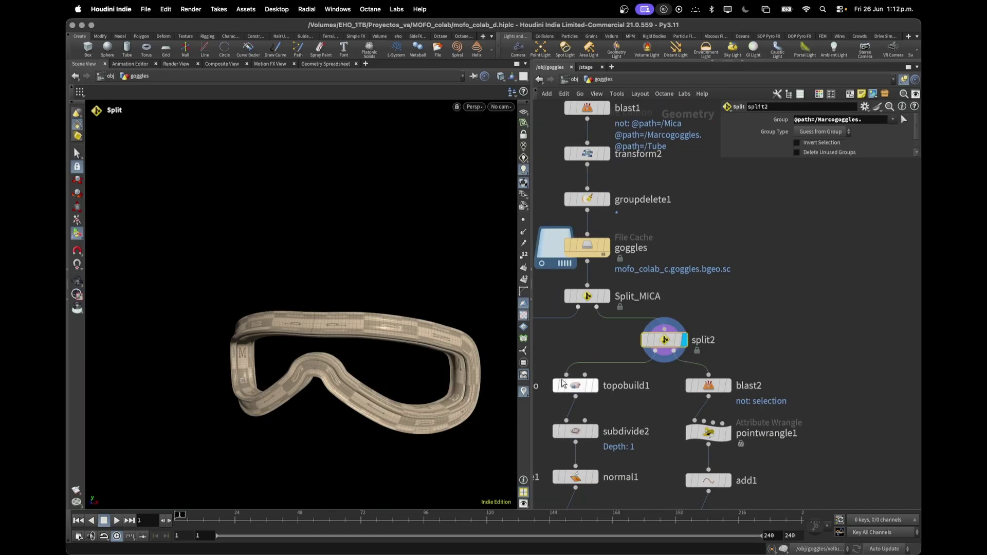
pyautogui.moveTo(388, 316); pyautogui.dragTo(381, 396)
# Step: Display topobuild1 and view the goggle frame's topology from the front
pyautogui.click(574, 384)
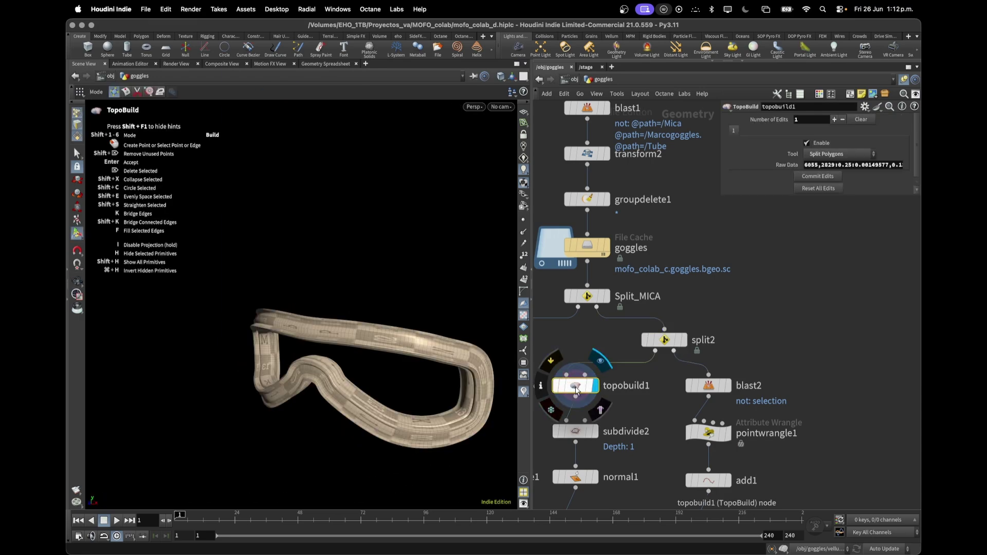
pyautogui.keyDown('alt'); pyautogui.moveTo(296, 382); pyautogui.dragTo(437, 360); pyautogui.keyUp('alt')
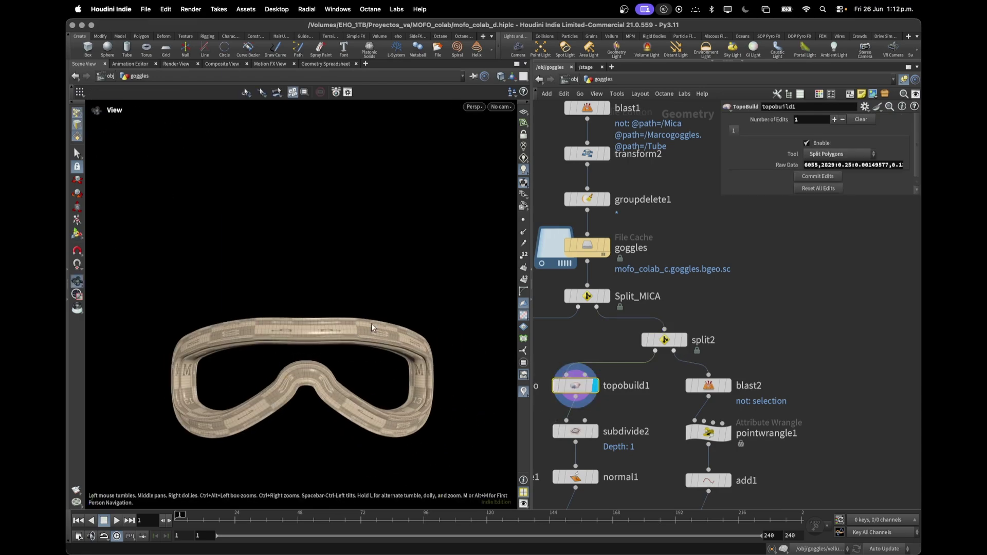
pyautogui.press('Return')
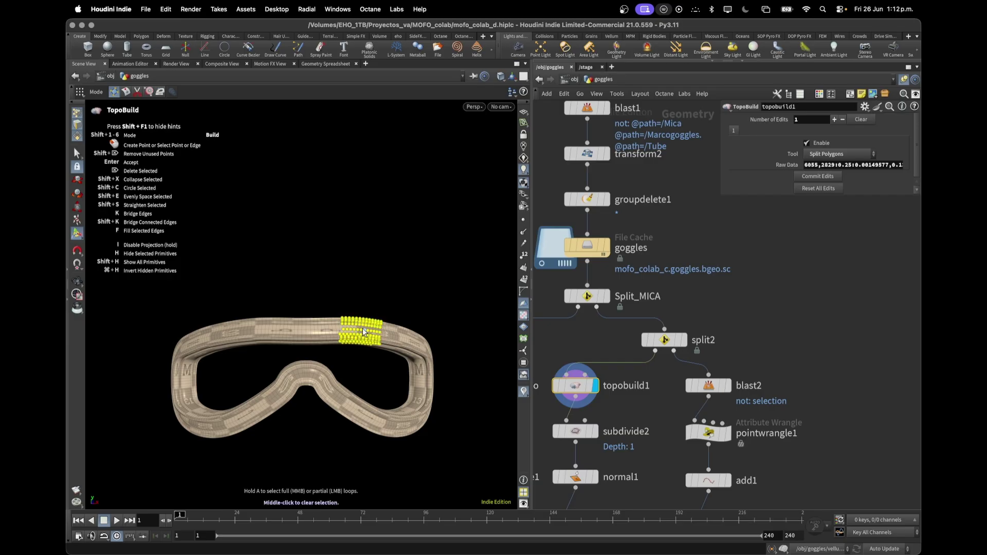
# Step: Try moving a patch of points on the frame's upper bar, undo the move and delete the added edit2 node
pyautogui.press('t')
pyautogui.moveTo(379, 308); pyautogui.dragTo(461, 378)
pyautogui.press('super+z')
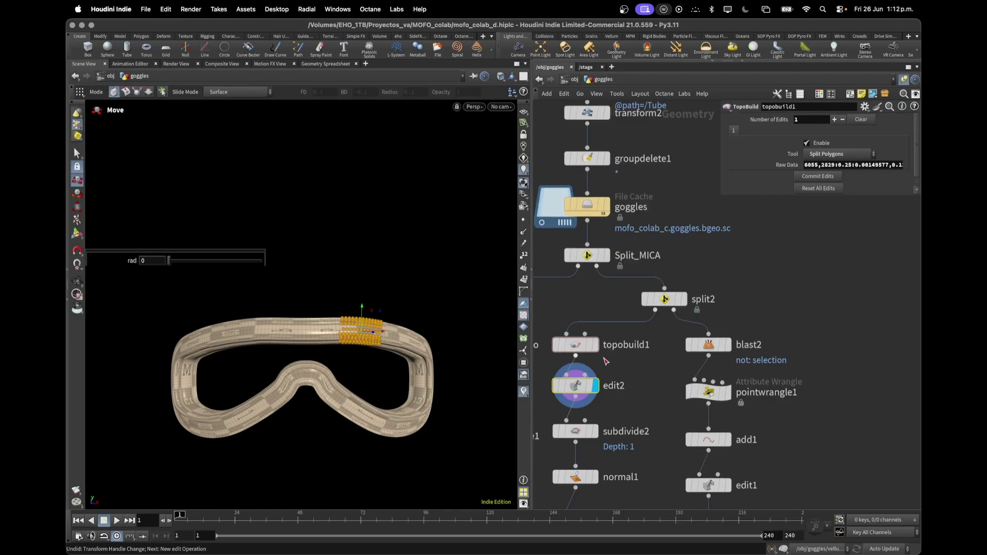
pyautogui.click(577, 387)
pyautogui.press('Delete')
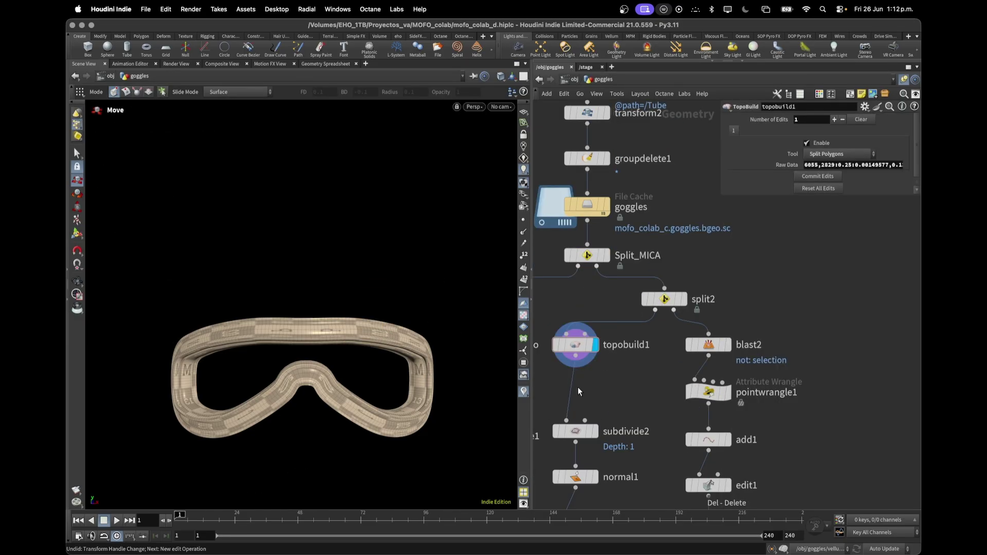
# Step: Display subdivide2 and examine the subdivided goggle frame from the side
pyautogui.click(595, 432)
pyautogui.keyDown('alt'); pyautogui.moveTo(408, 324); pyautogui.dragTo(278, 267); pyautogui.keyUp('alt')
pyautogui.press('t')
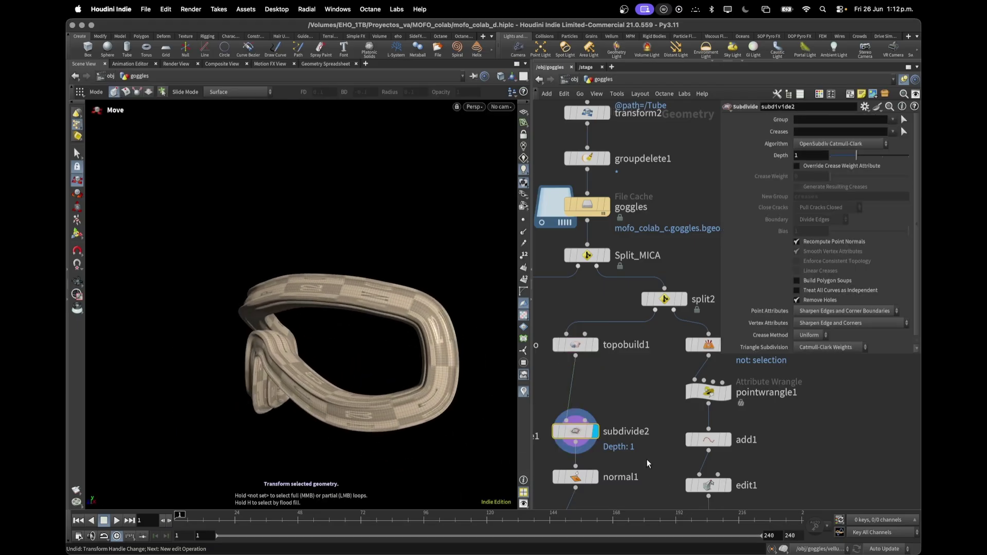
# Step: Step down through normal1 and attribdelete1 to marco_blanco_grp and examine the frame's grouped primitives up close
pyautogui.scroll(-5, 647, 459)
pyautogui.click(595, 355)
pyautogui.click(595, 398)
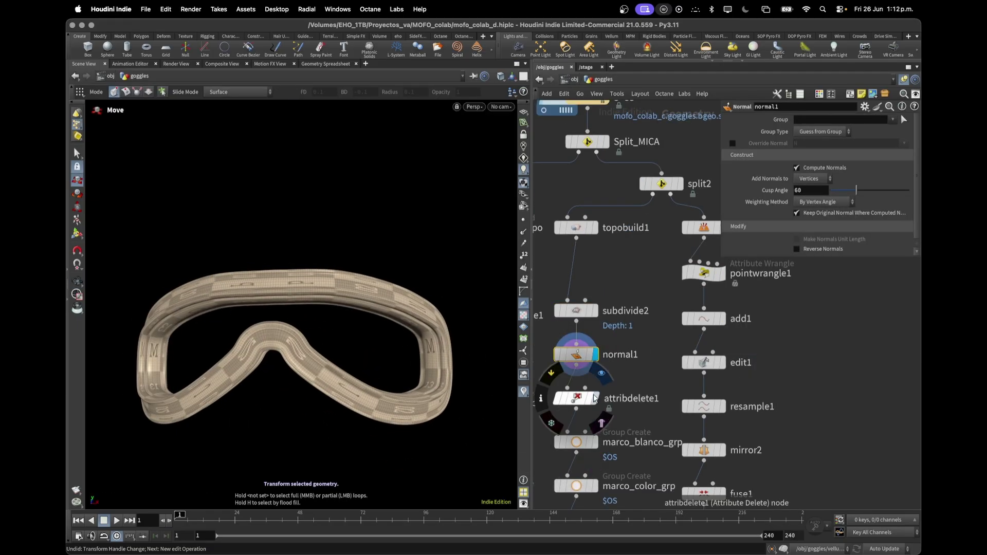
pyautogui.click(595, 442)
pyautogui.keyDown('alt'); pyautogui.moveTo(314, 326); pyautogui.dragTo(260, 315); pyautogui.keyUp('alt')
pyautogui.scroll(5, 307, 280)
pyautogui.scroll(3, 308, 280)
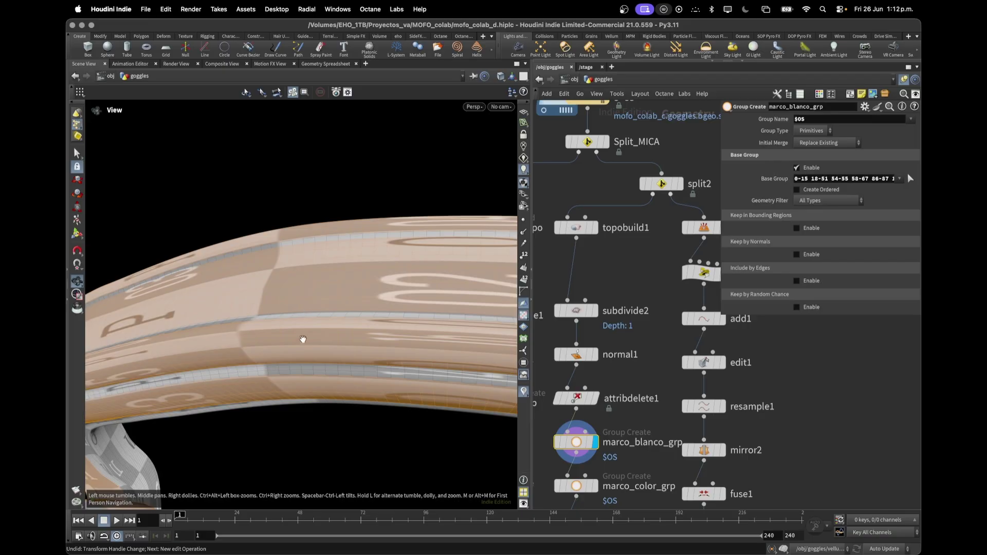
pyautogui.moveTo(338, 298); pyautogui.dragTo(372, 371)
pyautogui.scroll(-5, 358, 376)
# Step: Display marco_color_grp and examine the thin bands it groups along the goggle frame
pyautogui.click(595, 486)
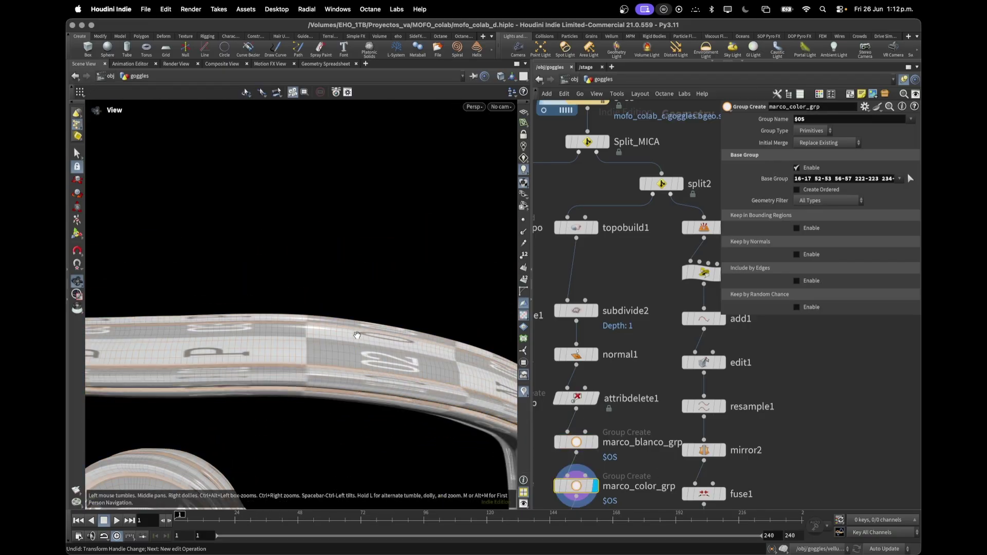
pyautogui.scroll(5, 270, 330)
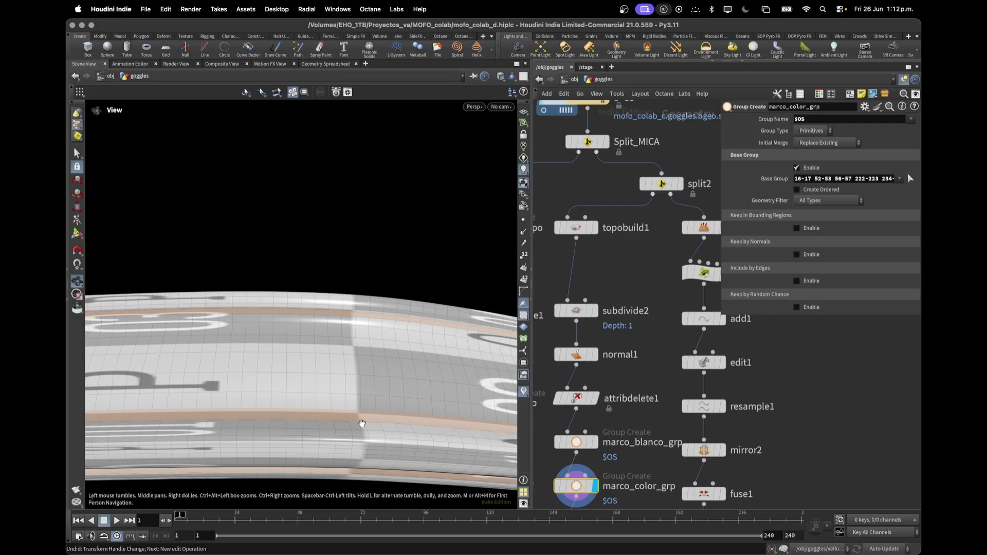
pyautogui.scroll(-8, 378, 420)
pyautogui.moveTo(378, 420); pyautogui.dragTo(377, 233, button='middle')
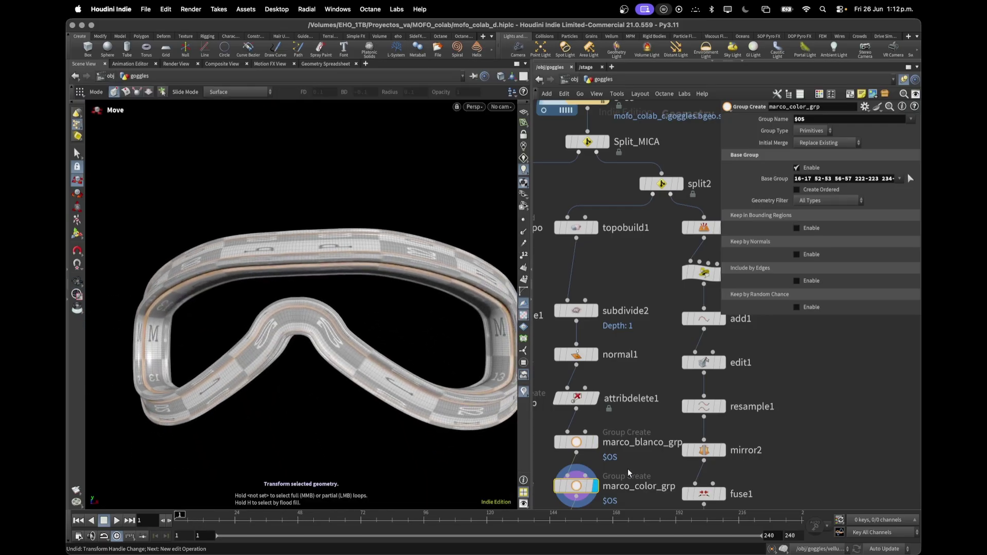
# Step: Display marco_goma_grp and examine the grouped inner rim of the goggle frame
pyautogui.moveTo(628, 474); pyautogui.dragTo(644, 264, button='middle')
pyautogui.click(592, 321)
pyautogui.press('Escape')
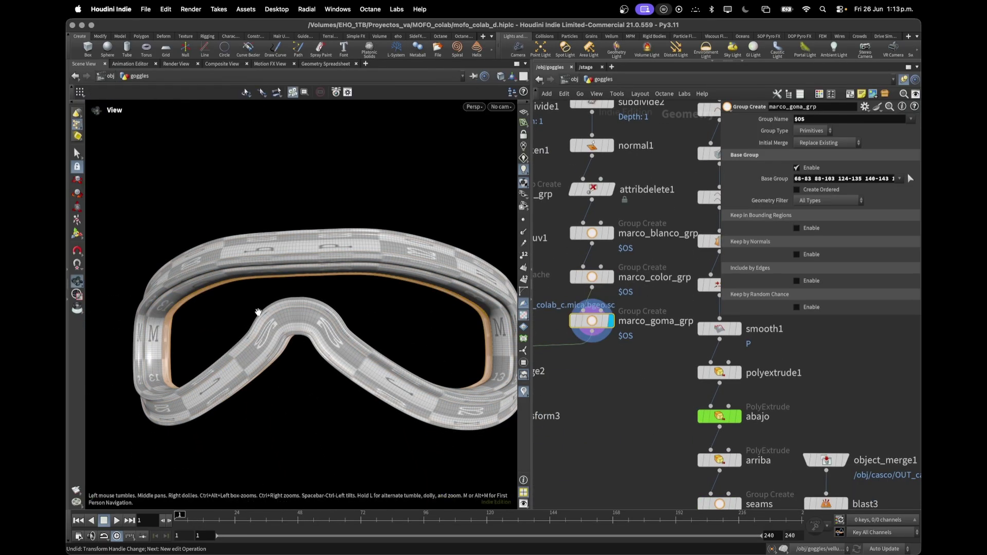
pyautogui.moveTo(196, 350)
pyautogui.mouseDown()
pyautogui.moveTo(149, 370)
pyautogui.moveTo(70, 376)
pyautogui.moveTo(215, 355)
pyautogui.mouseUp()
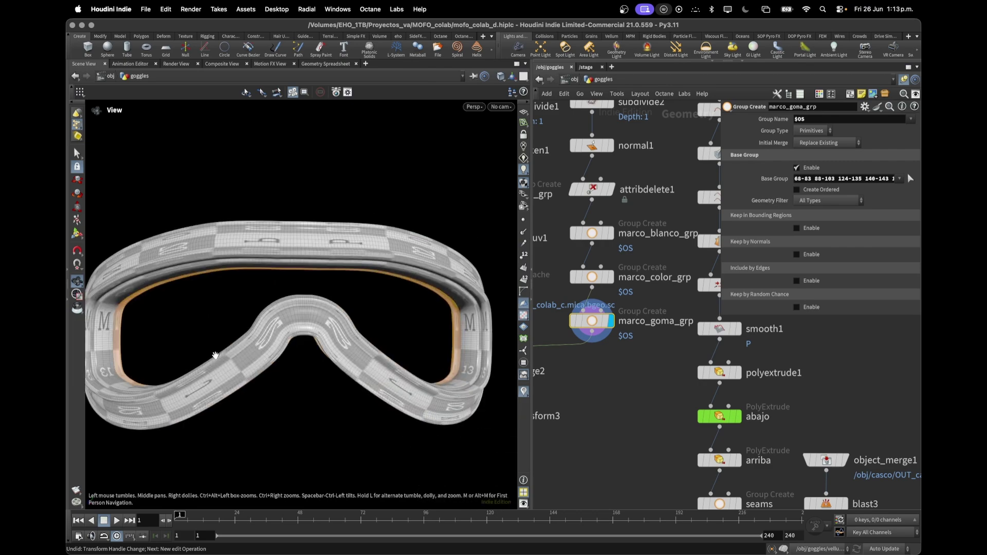
# Step: Display merge2 and transform3, examining the combined lens and frame from the side
pyautogui.moveTo(607, 418); pyautogui.dragTo(700, 409, button='middle')
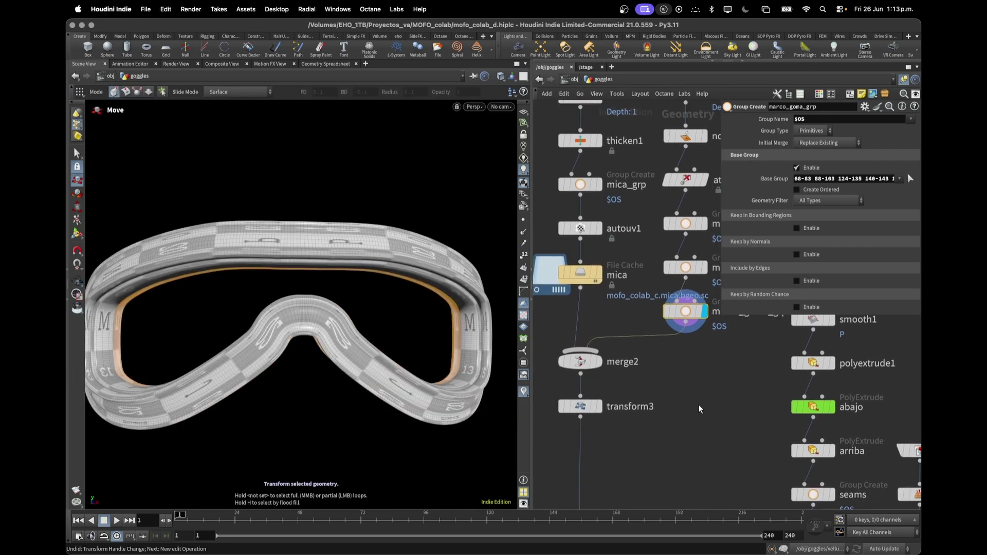
pyautogui.click(599, 361)
pyautogui.click(582, 362)
pyautogui.click(599, 407)
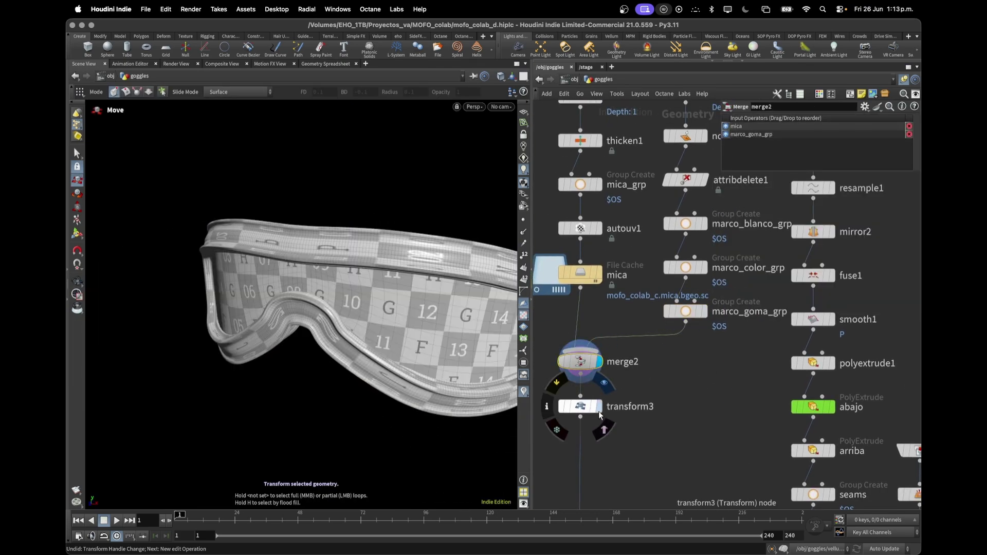
pyautogui.click(583, 412)
pyautogui.press('Escape')
pyautogui.moveTo(309, 355); pyautogui.dragTo(359, 363)
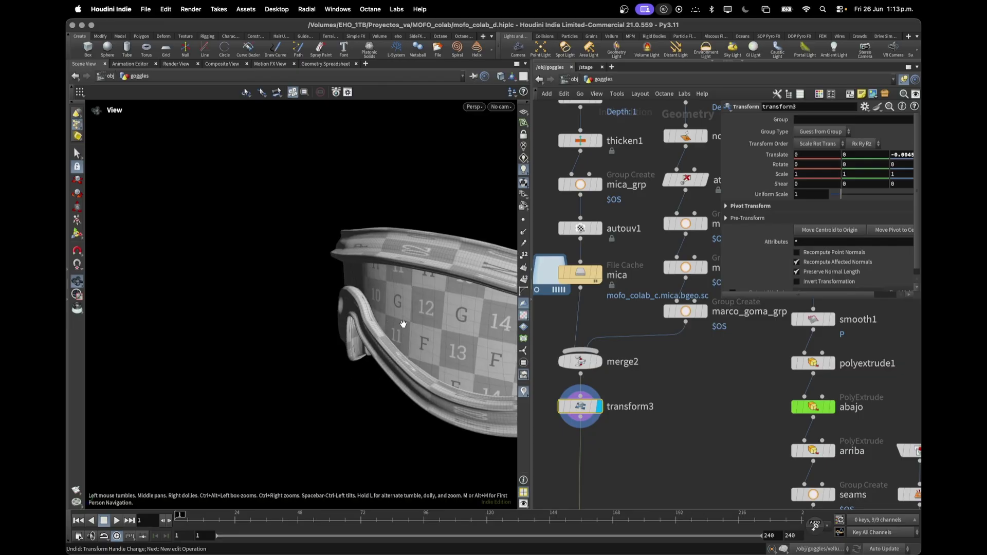
pyautogui.scroll(-5, 482, 363)
pyautogui.moveTo(481, 360); pyautogui.dragTo(227, 275, button='middle')
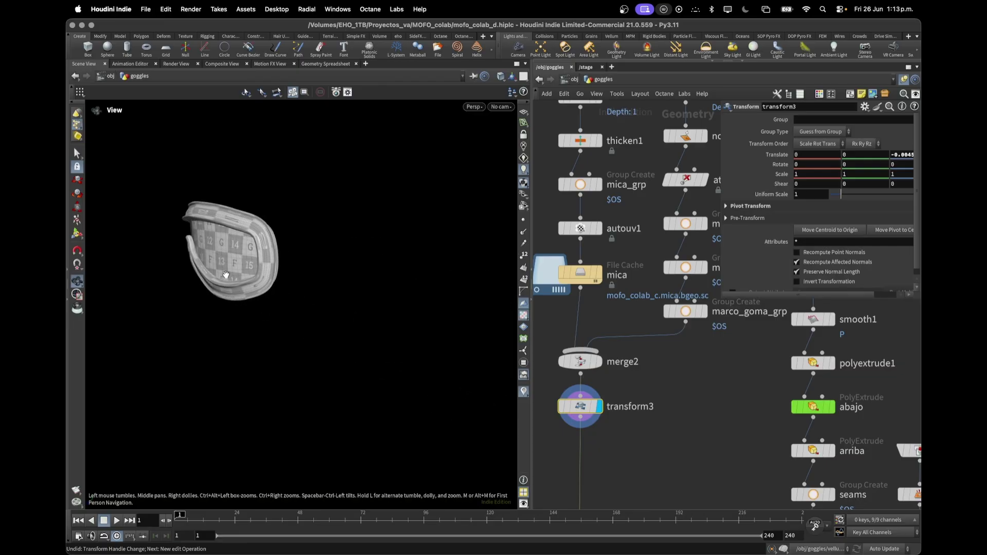
# Step: Go back up to the strap branch beside topobuild1 and display blast2
pyautogui.moveTo(642, 435); pyautogui.dragTo(636, 374, button='middle')
pyautogui.scroll(-1, 637, 374)
pyautogui.moveTo(715, 170); pyautogui.dragTo(716, 397, button='middle')
pyautogui.moveTo(646, 255); pyautogui.dragTo(623, 298, button='middle')
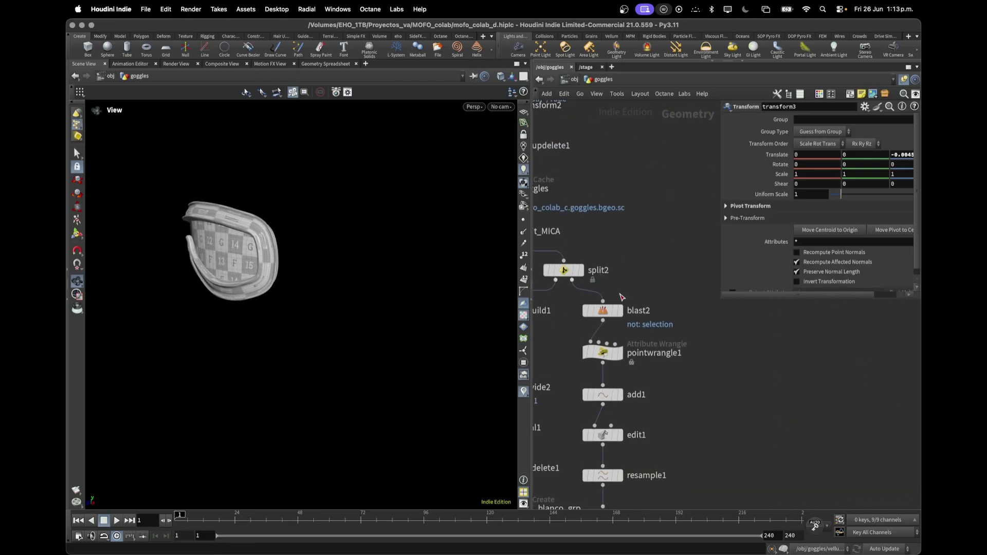
pyautogui.click(621, 312)
# Step: Attach a temporary Null to split2's second output, view the strap geometry from there and delete the Null
pyautogui.moveTo(572, 280); pyautogui.dragTo(689, 294)
pyautogui.write('nu')
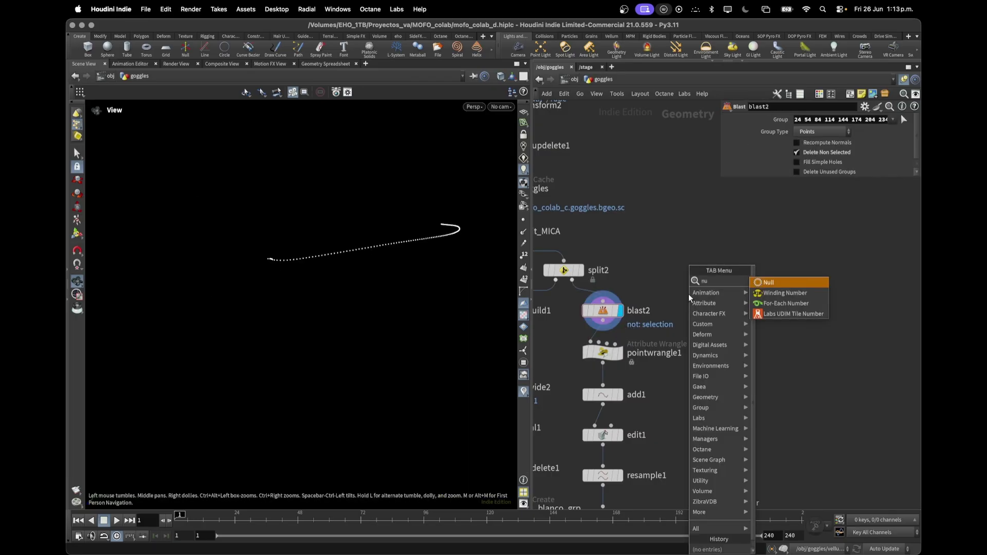
pyautogui.press('Return')
pyautogui.keyDown('alt'); pyautogui.moveTo(306, 276); pyautogui.dragTo(341, 329); pyautogui.keyUp('alt')
pyautogui.press('Delete')
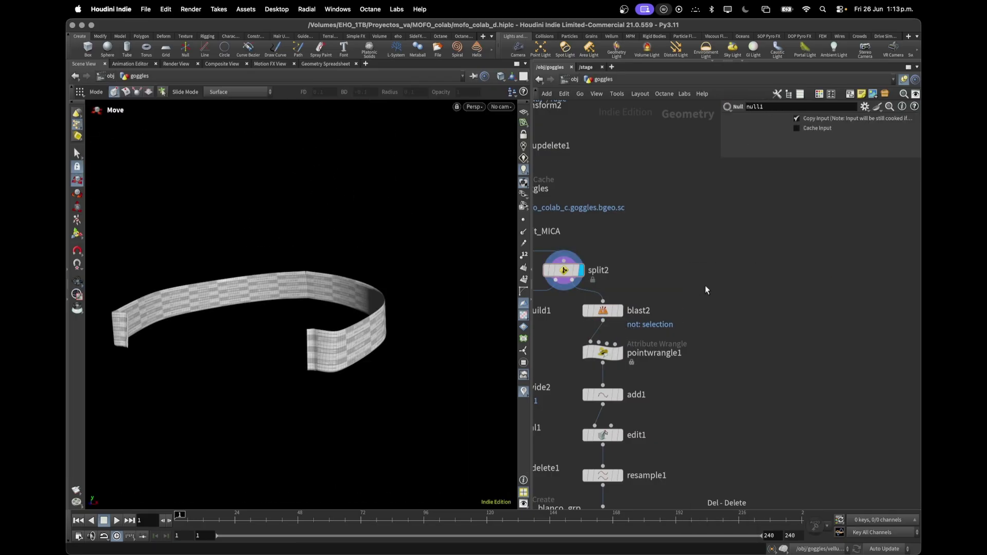
# Step: Compare the strap points kept by blast2 with the trimmed and extended points from pointwrangle1
pyautogui.click(622, 312)
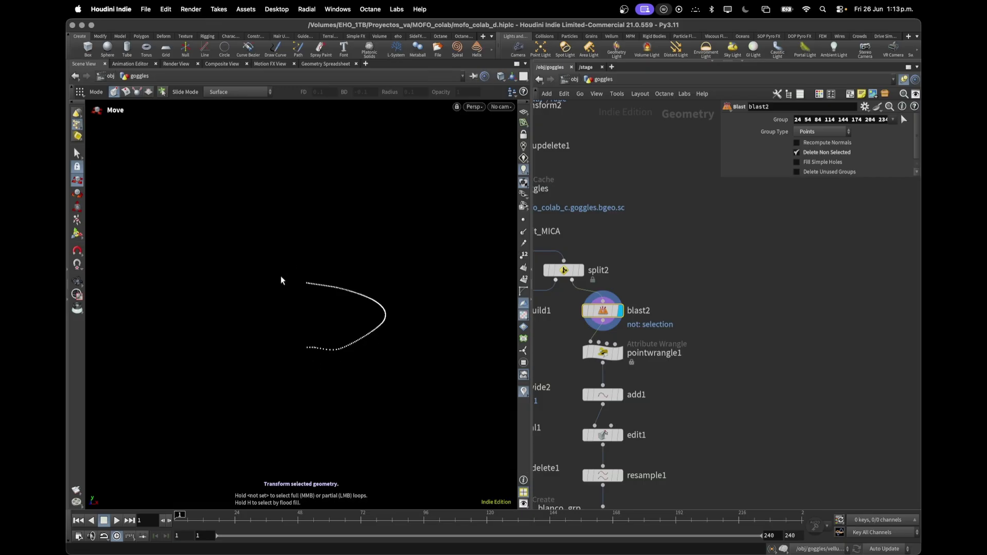
pyautogui.moveTo(403, 337); pyautogui.dragTo(355, 316)
pyautogui.click(618, 351)
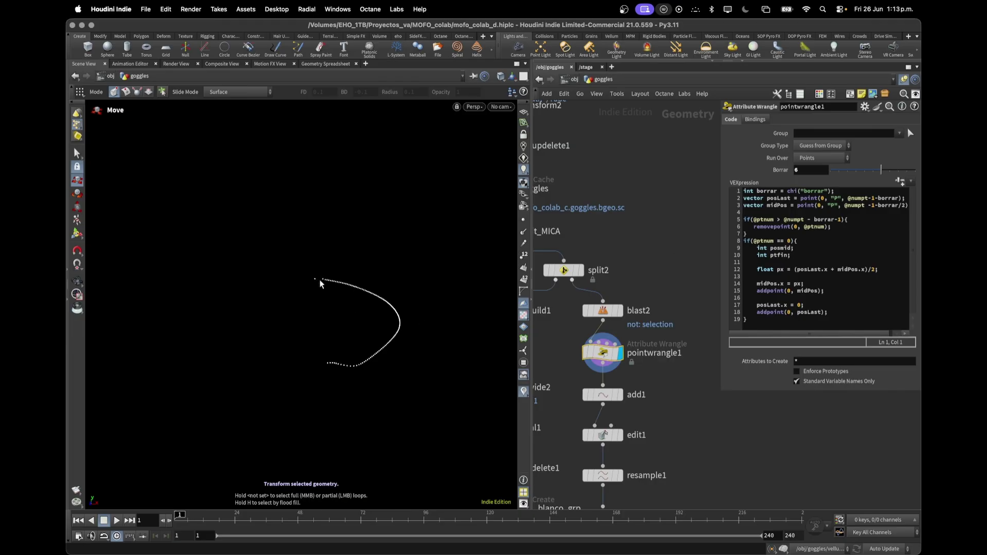
# Step: Compare the strap curve at add1 and edit1, orbiting around its adjusted end
pyautogui.click(619, 394)
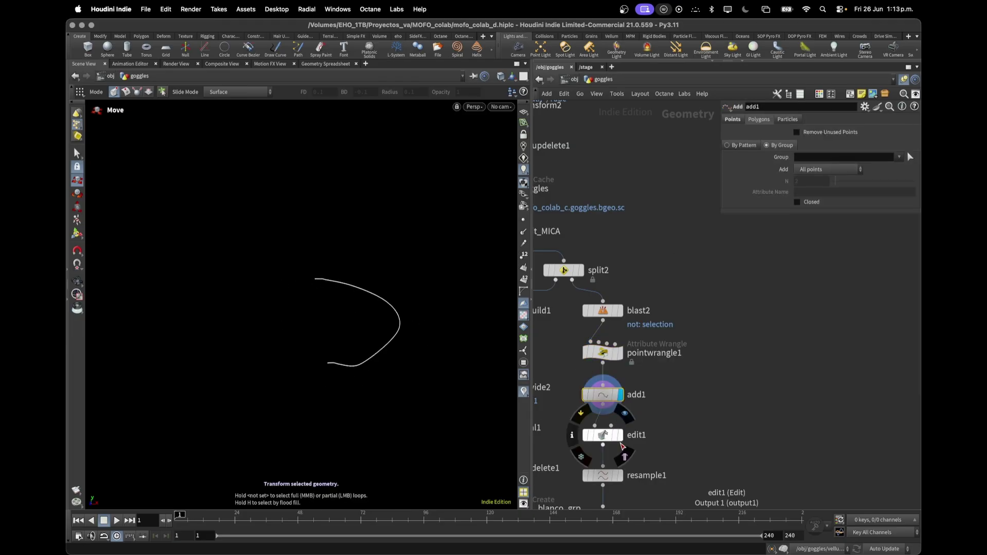
pyautogui.click(620, 435)
pyautogui.keyDown('alt'); pyautogui.moveTo(333, 372); pyautogui.dragTo(292, 395); pyautogui.keyUp('alt')
pyautogui.click(620, 395)
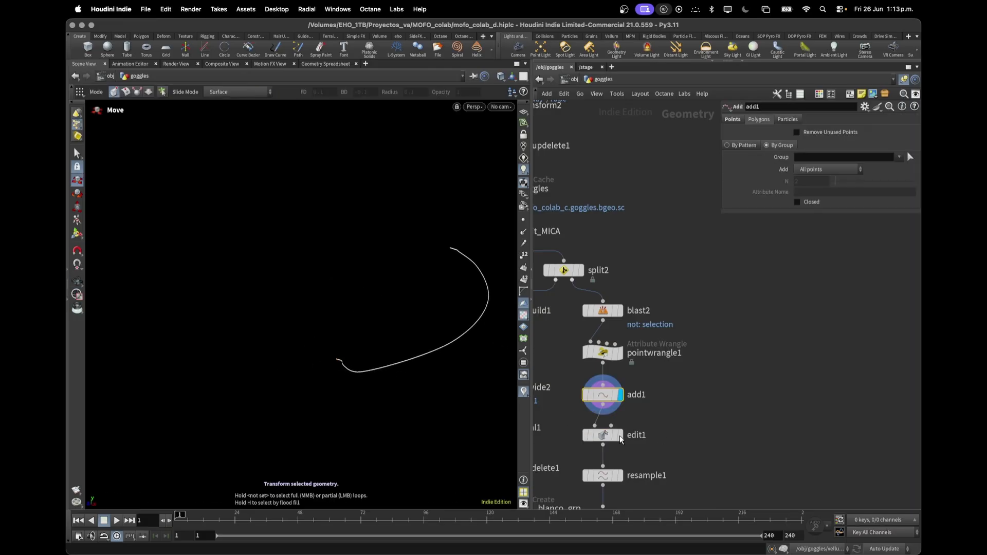
# Step: Template split2 as a wireframe reference and examine how edit1's curve end meets the goggle frame
pyautogui.moveTo(619, 439); pyautogui.dragTo(710, 486, button='middle')
pyautogui.click(606, 301)
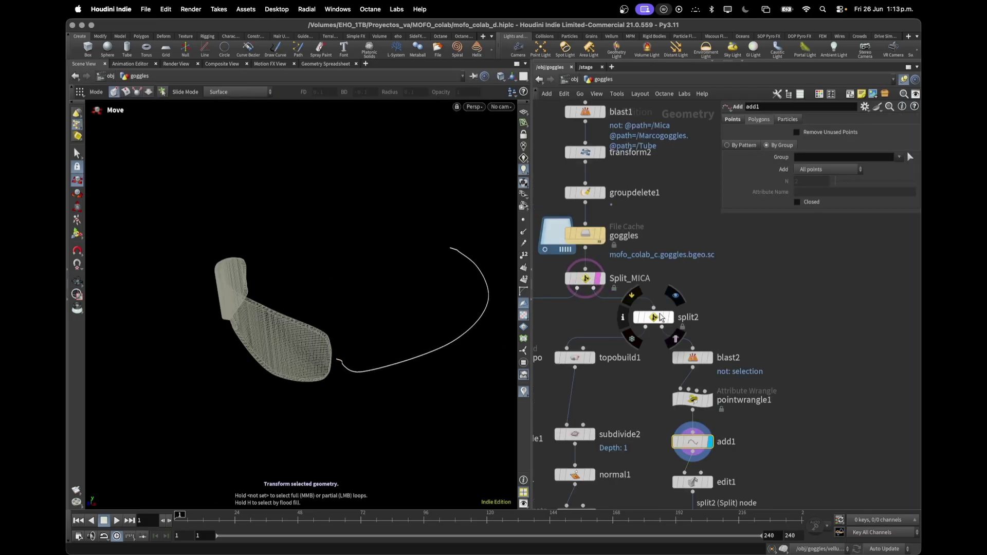
pyautogui.click(676, 339)
pyautogui.keyDown('alt'); pyautogui.moveTo(367, 342); pyautogui.dragTo(341, 381); pyautogui.keyUp('alt')
pyautogui.scroll(6, 346, 368)
pyautogui.scroll(-1, 777, 442)
pyautogui.moveTo(778, 442); pyautogui.dragTo(712, 343, button='middle')
pyautogui.click(647, 383)
pyautogui.keyDown('alt'); pyautogui.moveTo(372, 339); pyautogui.dragTo(403, 338); pyautogui.keyUp('alt')
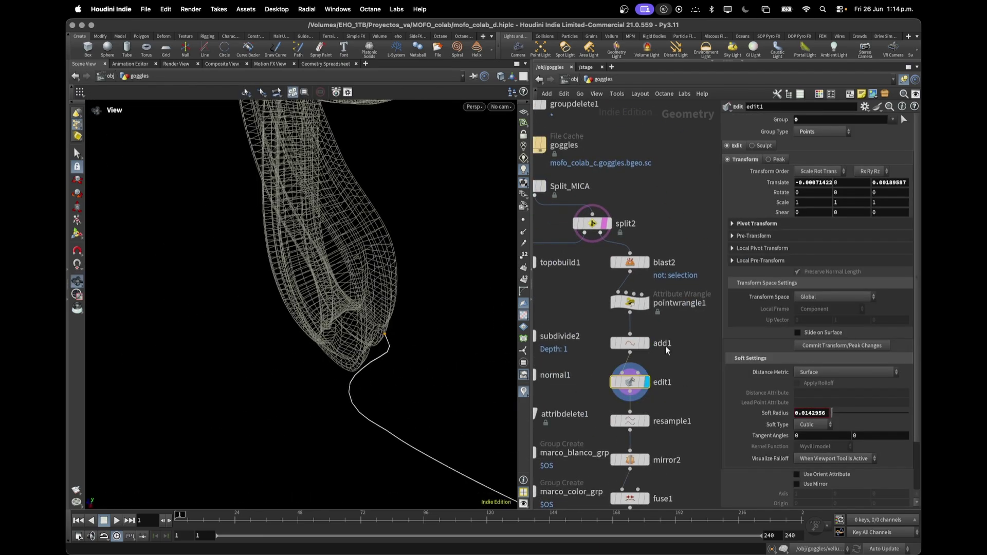
# Step: Move on from edit1 to resample1 and examine the point spacing along the strap curve
pyautogui.moveTo(666, 382); pyautogui.dragTo(606, 302, button='middle')
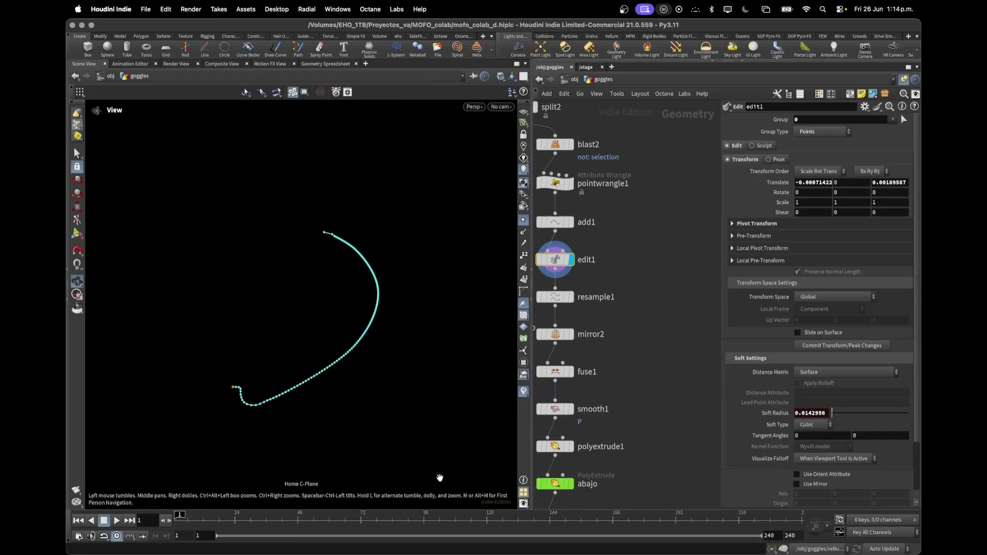
pyautogui.press('Down')
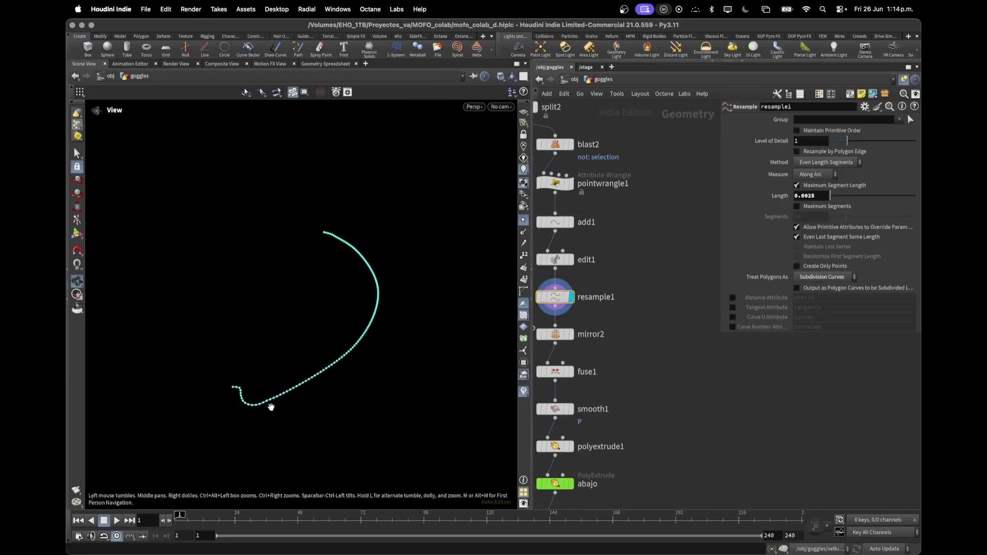
pyautogui.moveTo(271, 407); pyautogui.dragTo(270, 363)
# Step: Step through mirror2, fuse1 and smooth1, viewing the full mirrored strap curve from above
pyautogui.click(572, 334)
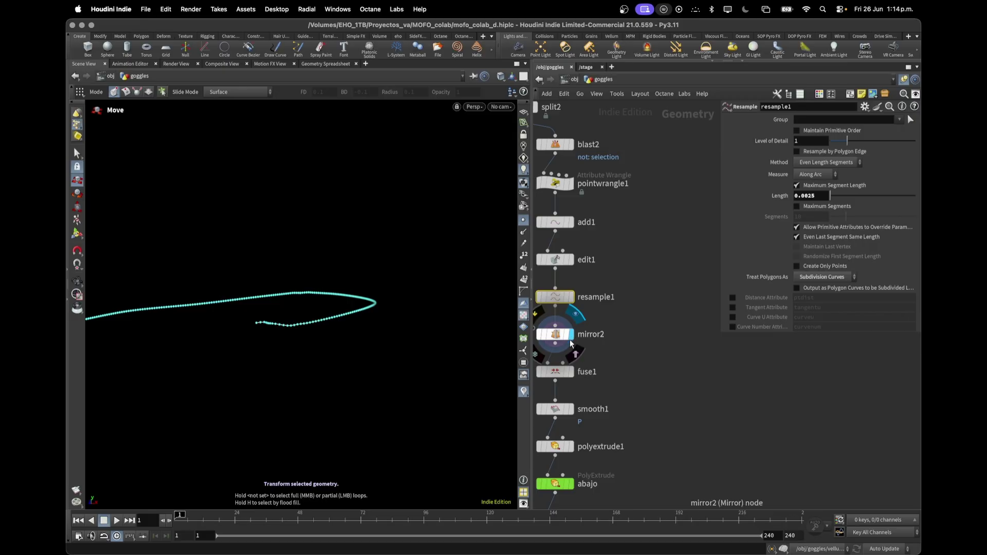
pyautogui.click(572, 373)
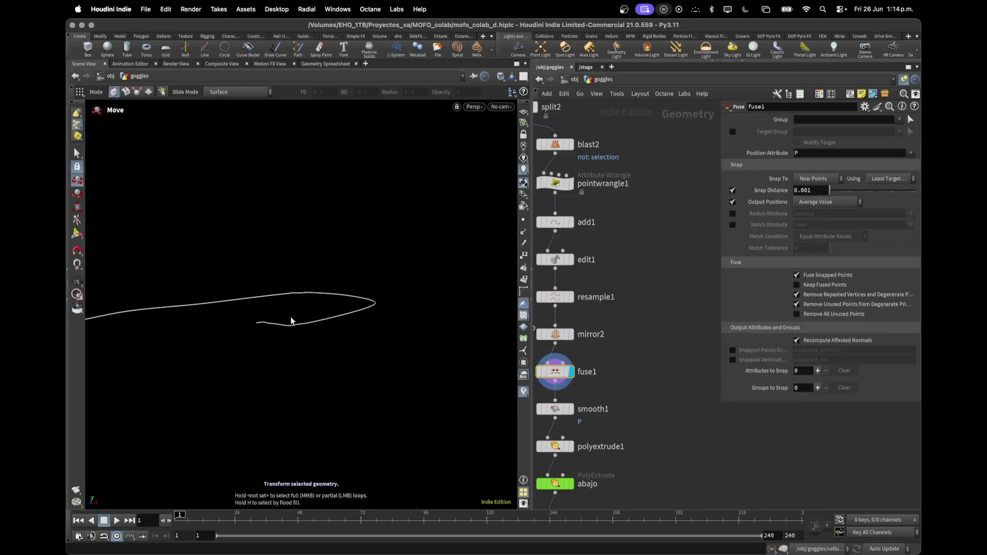
pyautogui.moveTo(291, 307); pyautogui.dragTo(329, 260)
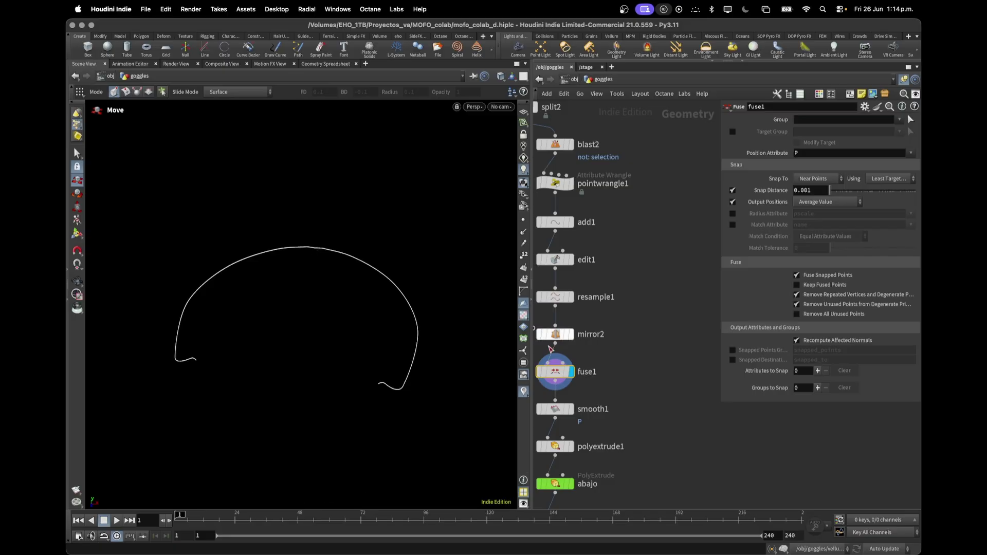
pyautogui.press('Down')
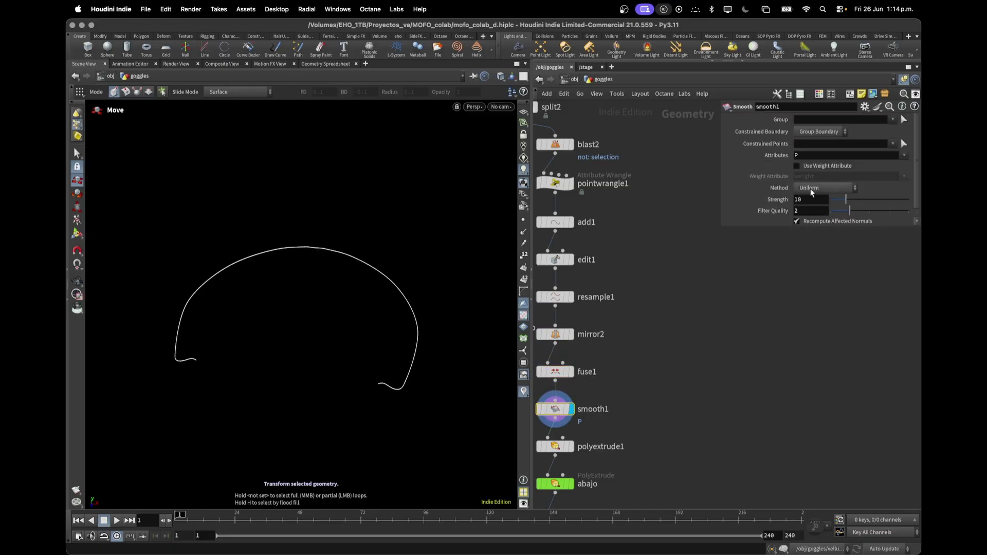
# Step: Display polyextrude1 and compare its thin extruded strip with smooth1's curve near the strap's end
pyautogui.click(574, 453)
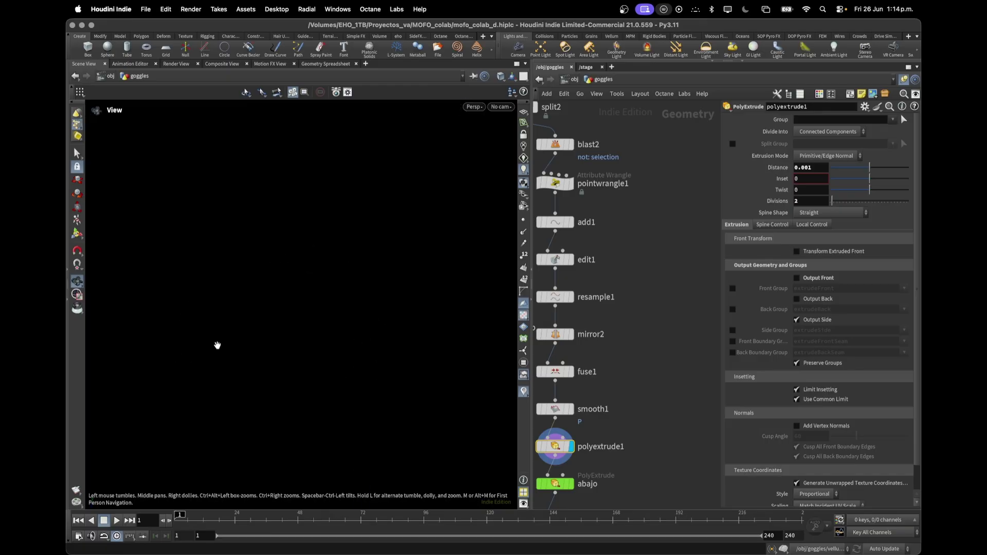
pyautogui.scroll(15, 132, 363)
pyautogui.moveTo(152, 471); pyautogui.dragTo(204, 316, button='middle')
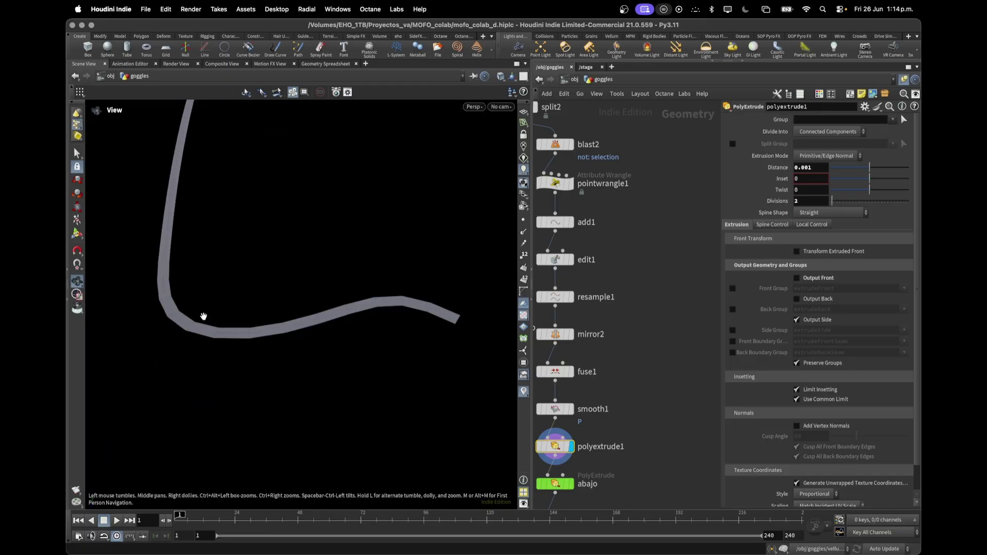
pyautogui.click(572, 409)
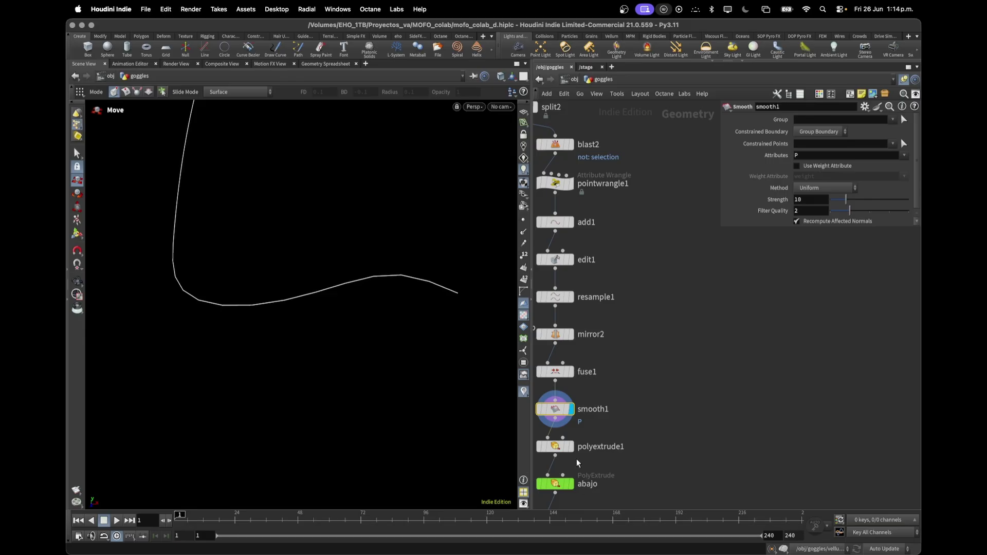
pyautogui.click(570, 447)
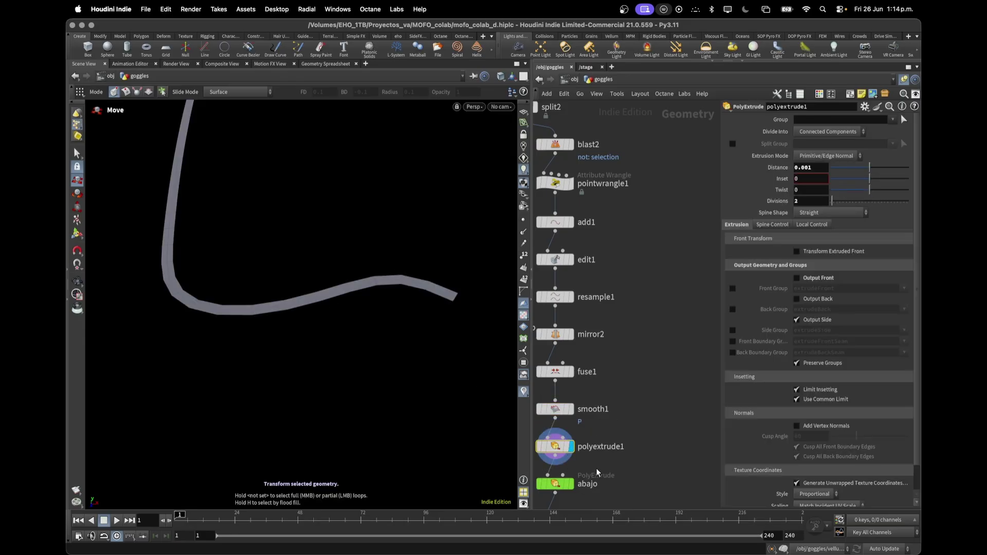
# Step: Display the abajo and arriba extrusions and examine the strap's height above and below the centre line
pyautogui.scroll(-5, 597, 473)
pyautogui.click(575, 260)
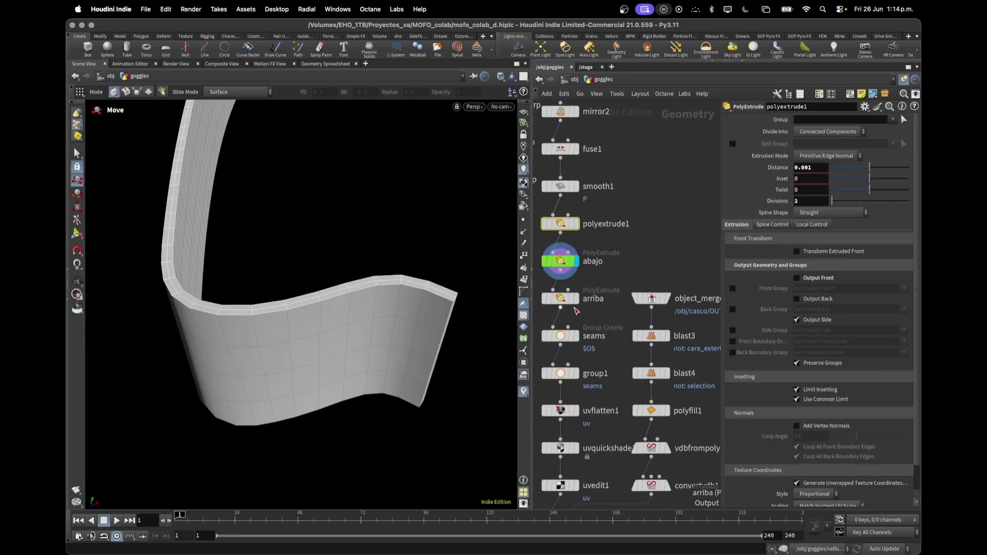
pyautogui.click(575, 299)
pyautogui.press('Escape')
pyautogui.scroll(3, 355, 293)
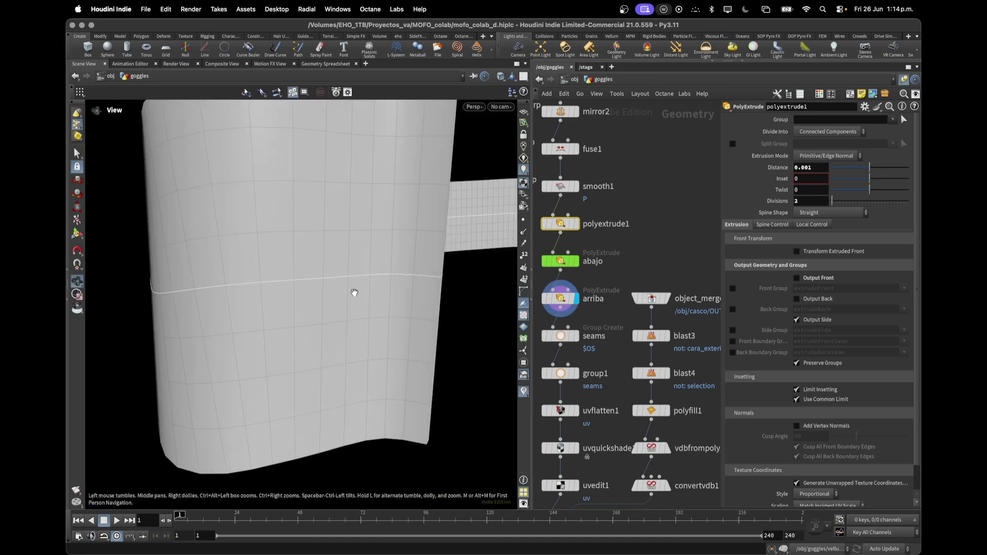
pyautogui.scroll(-10, 355, 293)
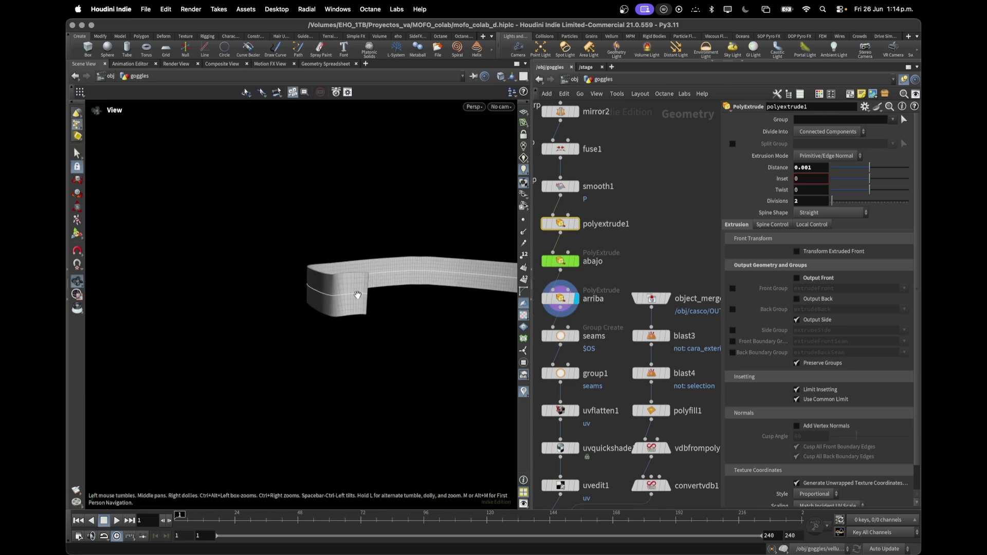
pyautogui.moveTo(389, 287); pyautogui.dragTo(267, 312, button='middle')
# Step: Display seams and group1 and examine the edge groups that mark the strap's UV seams
pyautogui.scroll(-1, 653, 363)
pyautogui.moveTo(570, 341); pyautogui.dragTo(607, 198, button='middle')
pyautogui.click(607, 197)
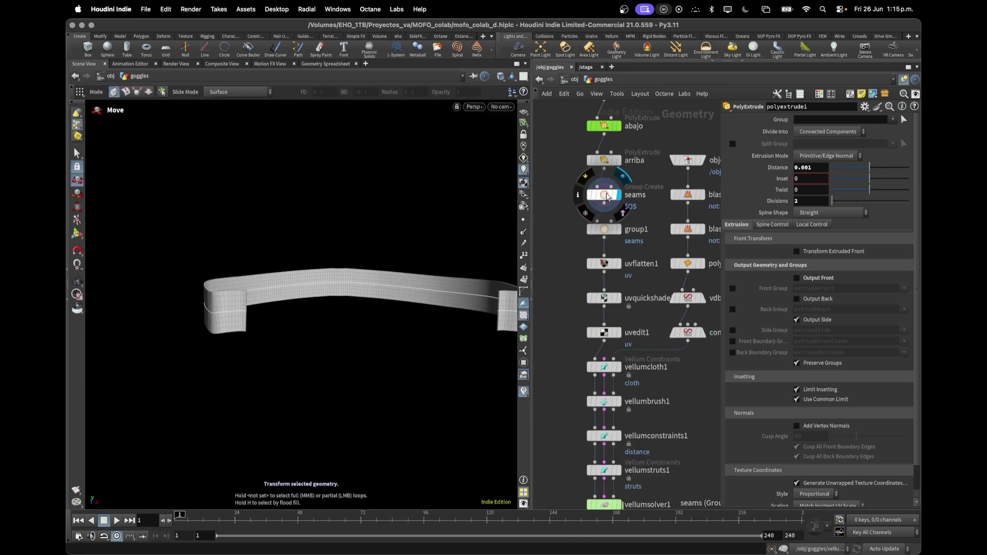
pyautogui.click(608, 197)
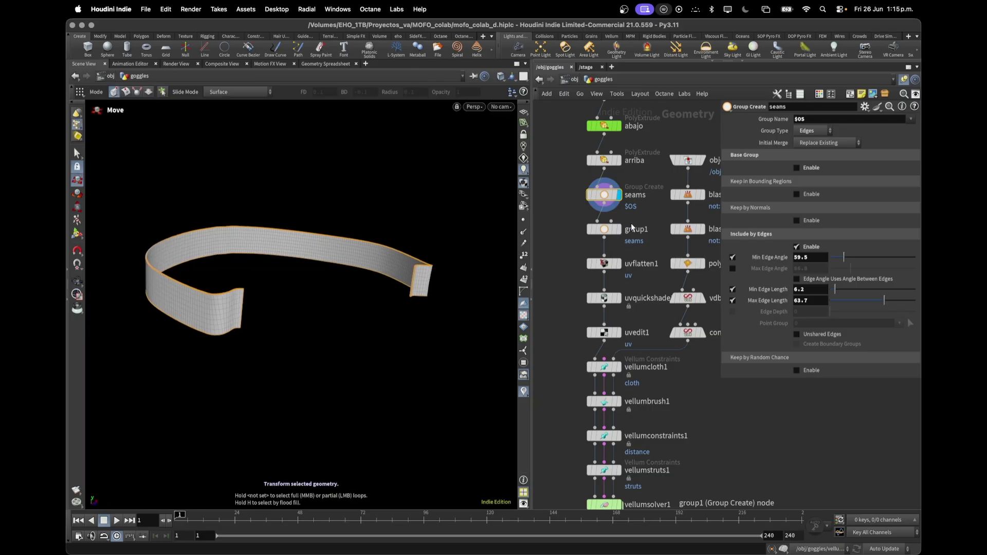
pyautogui.click(601, 228)
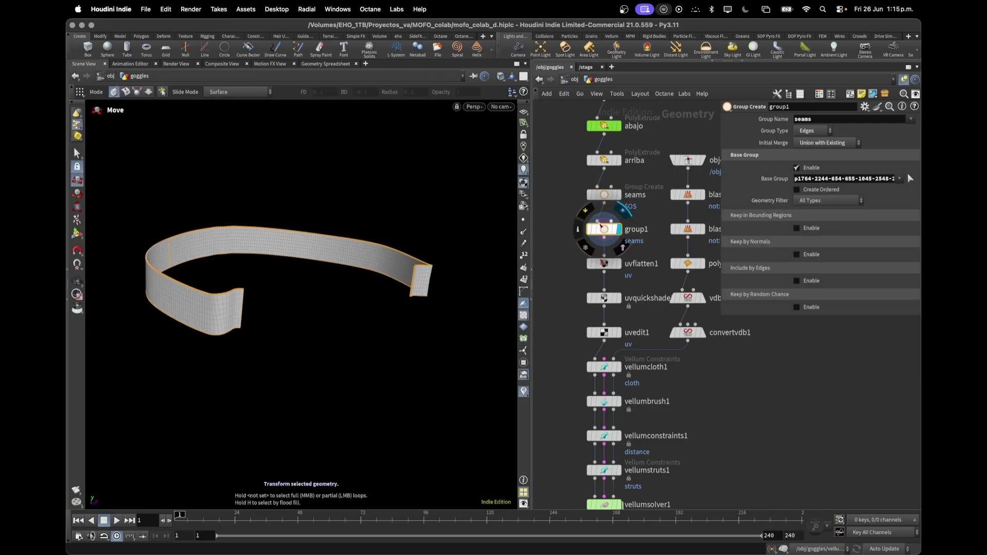
# Step: Display uvflatten1 and examine the strap's flattened islands in the UV view
pyautogui.click(603, 263)
pyautogui.press('Escape')
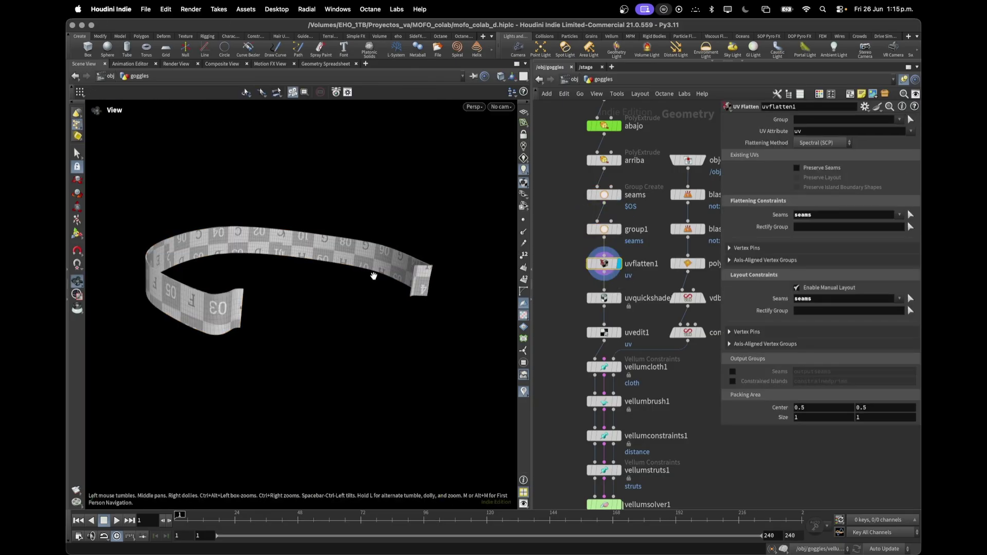
pyautogui.hotkey('space', '5')
pyautogui.hotkey('space', 'g')
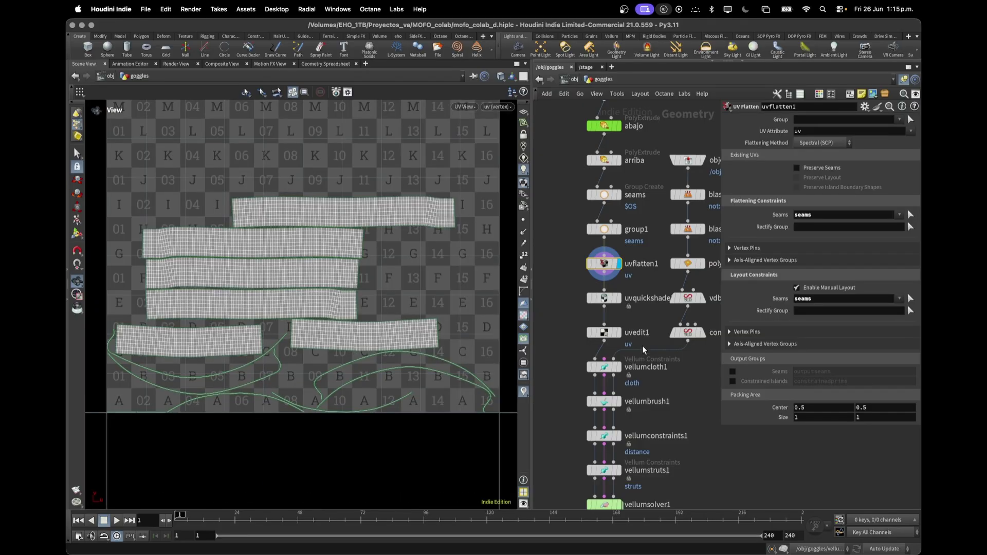
# Step: Display the uvquickshade1 and uvedit1 nodes in turn and check the goggle strap's UV layout, then return to the perspective view
pyautogui.press('t')
pyautogui.click(620, 301)
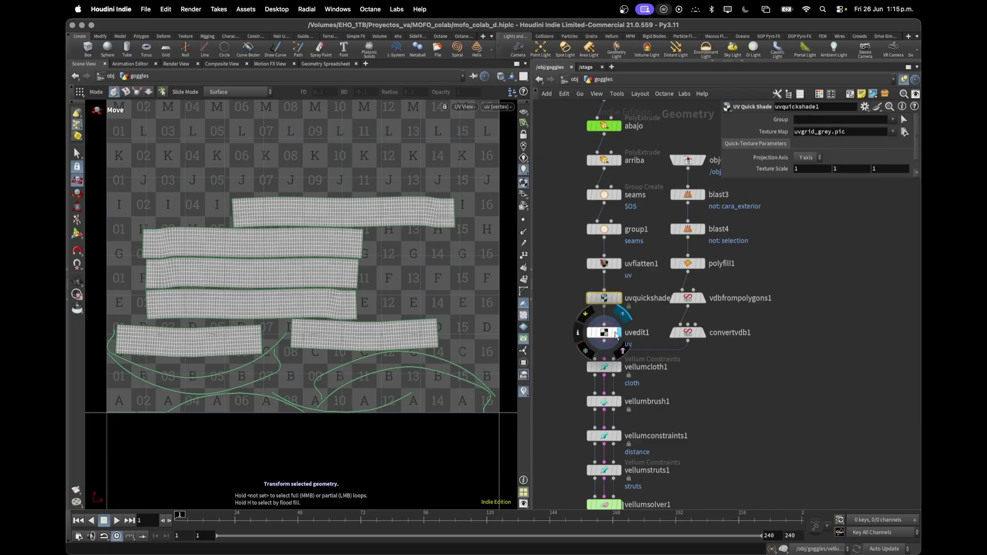
pyautogui.click(621, 332)
pyautogui.hotkey('space', 'g')
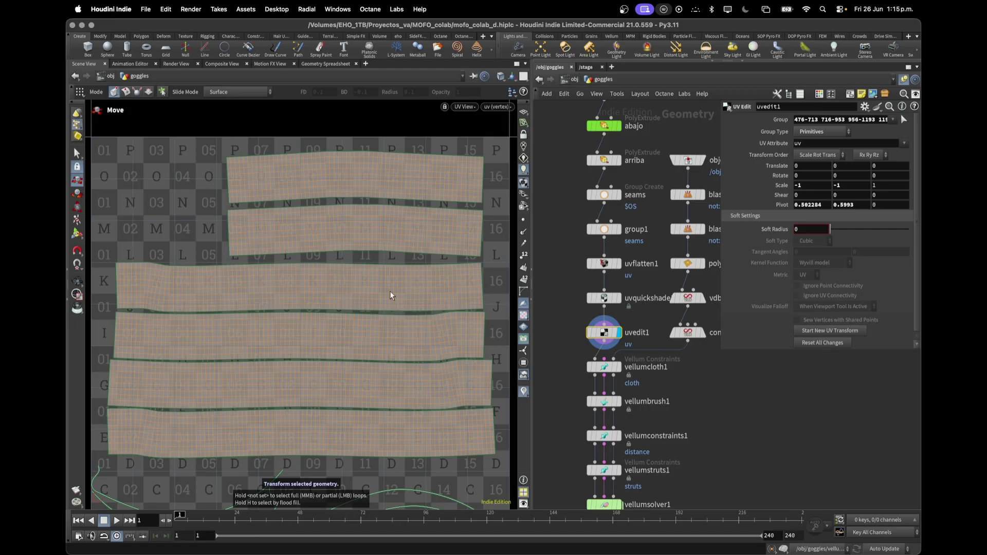
pyautogui.hotkey('space', '1')
# Step: Step through the helmet collider branch by displaying object_merge1, blast3, blast4, polyfill1 and convertvdb1, examining the helmet shape at each stage
pyautogui.moveTo(717, 402); pyautogui.dragTo(650, 426, button='middle')
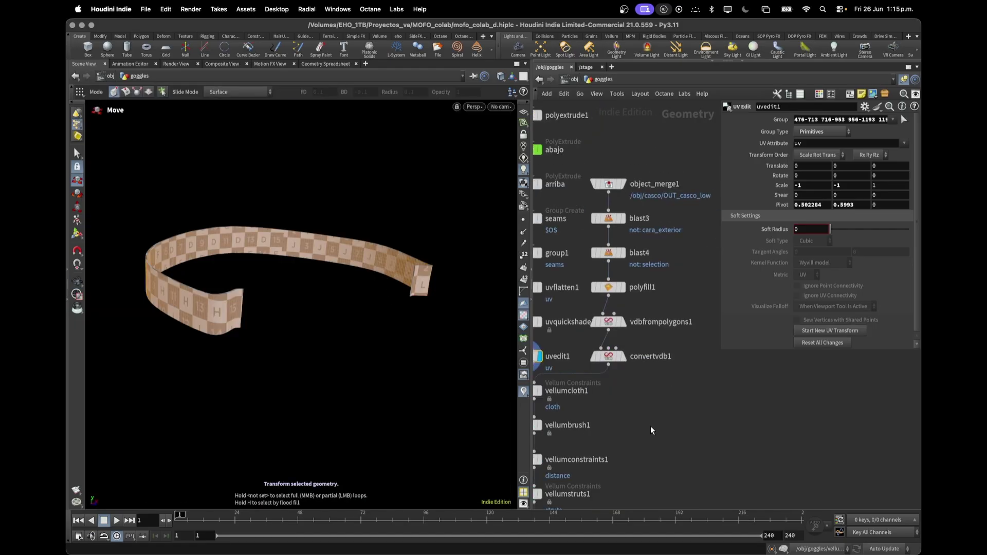
pyautogui.click(622, 184)
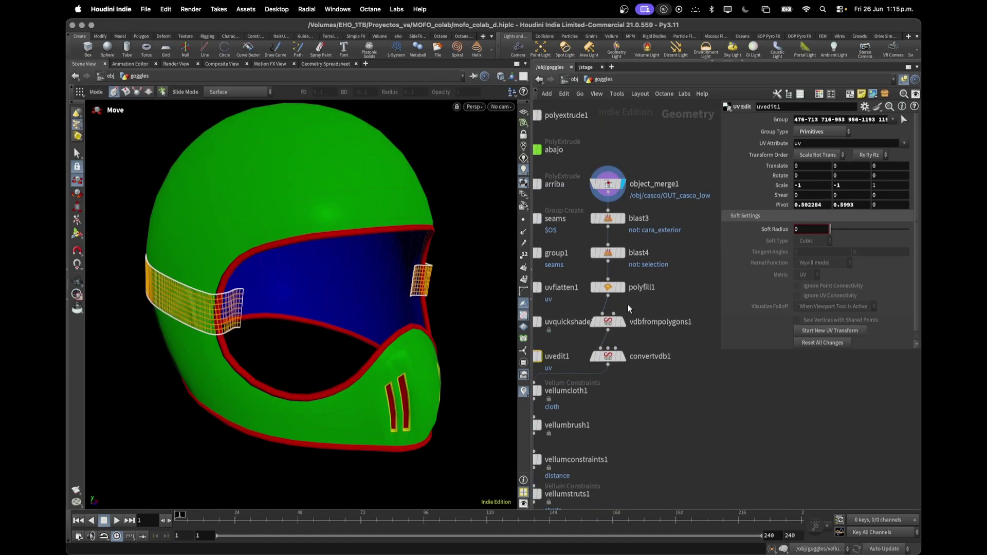
pyautogui.keyDown('alt'); pyautogui.moveTo(319, 346); pyautogui.dragTo(286, 326); pyautogui.keyUp('alt')
pyautogui.click(621, 218)
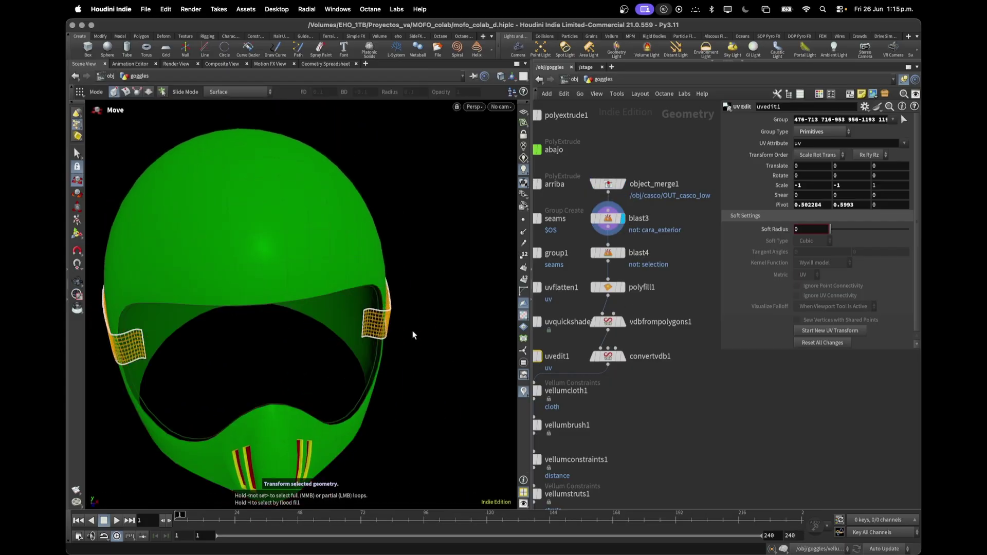
pyautogui.click(622, 253)
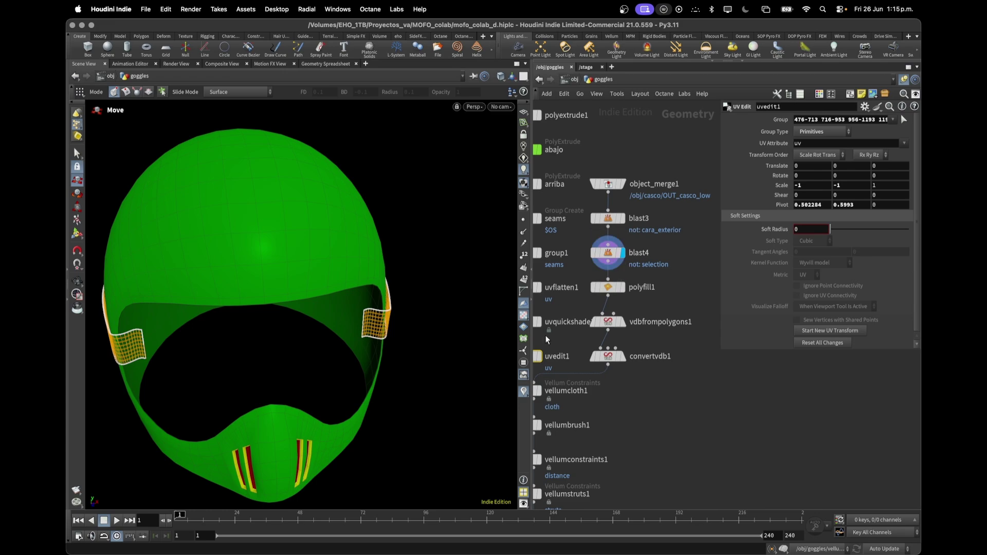
pyautogui.click(623, 288)
pyautogui.keyDown('alt'); pyautogui.moveTo(274, 326); pyautogui.dragTo(312, 307); pyautogui.keyUp('alt')
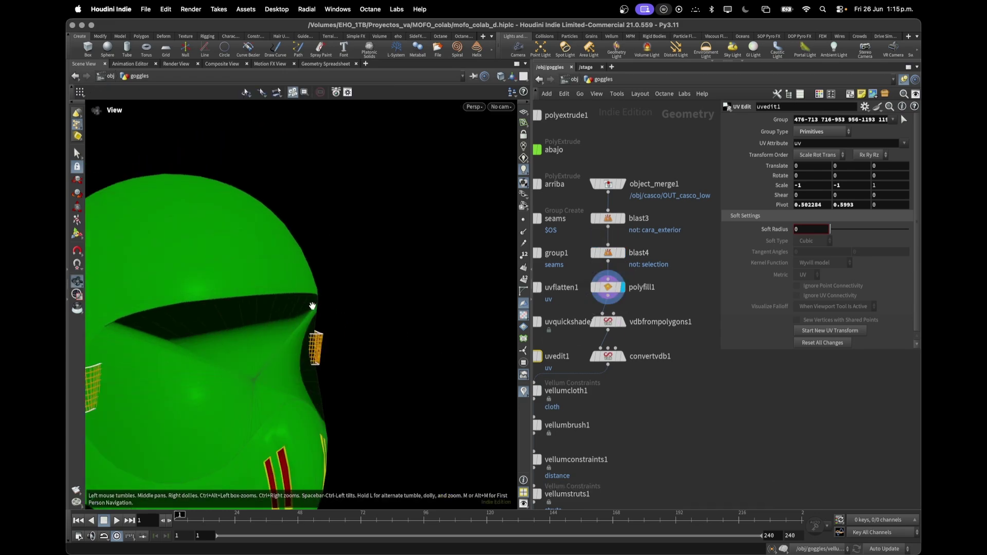
pyautogui.click(622, 356)
pyautogui.moveTo(286, 364); pyautogui.dragTo(383, 315)
pyautogui.moveTo(681, 429); pyautogui.dragTo(778, 298, button='middle')
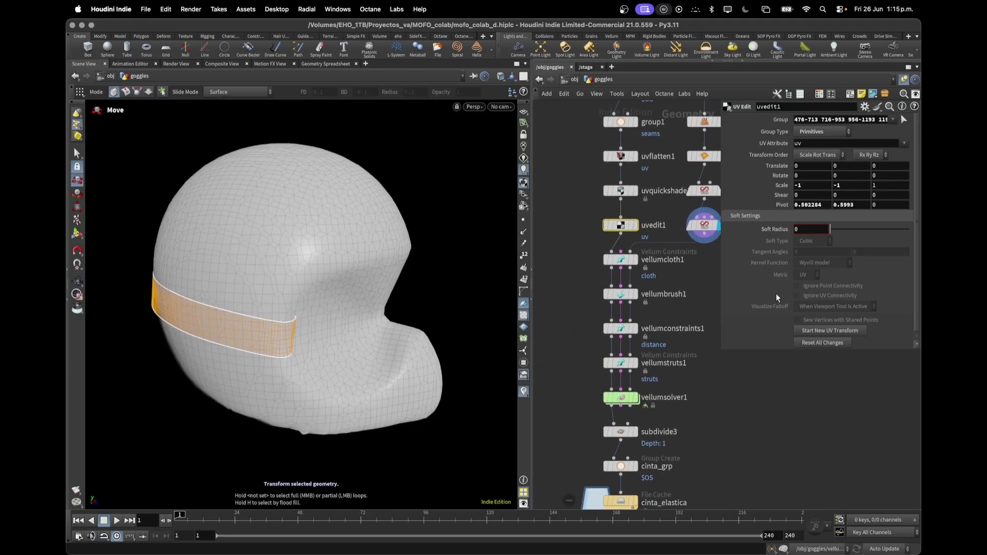
# Step: Display the vellumcloth1 node, then vellumsolver1, and play the strap simulation
pyautogui.click(638, 260)
pyautogui.click(637, 260)
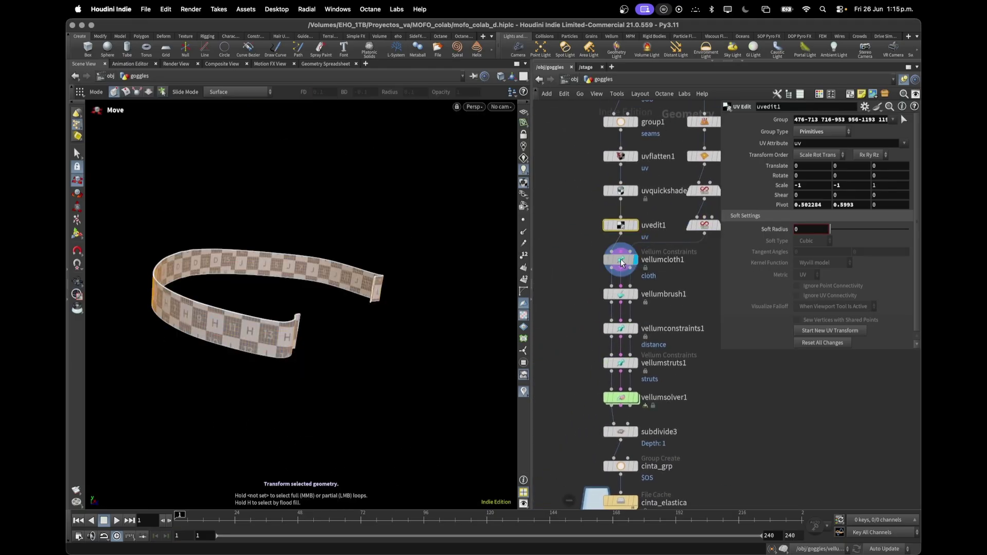
pyautogui.click(637, 397)
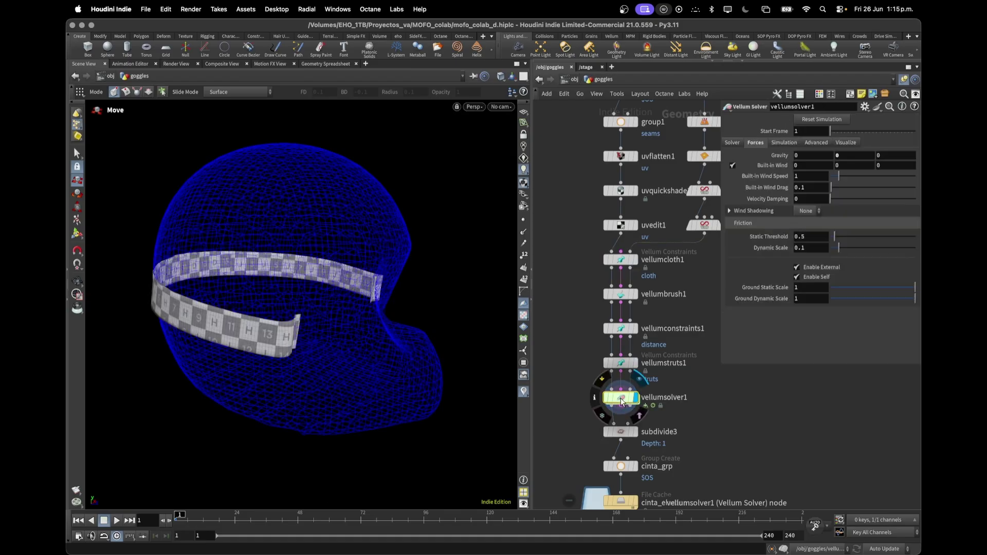
pyautogui.click(117, 521)
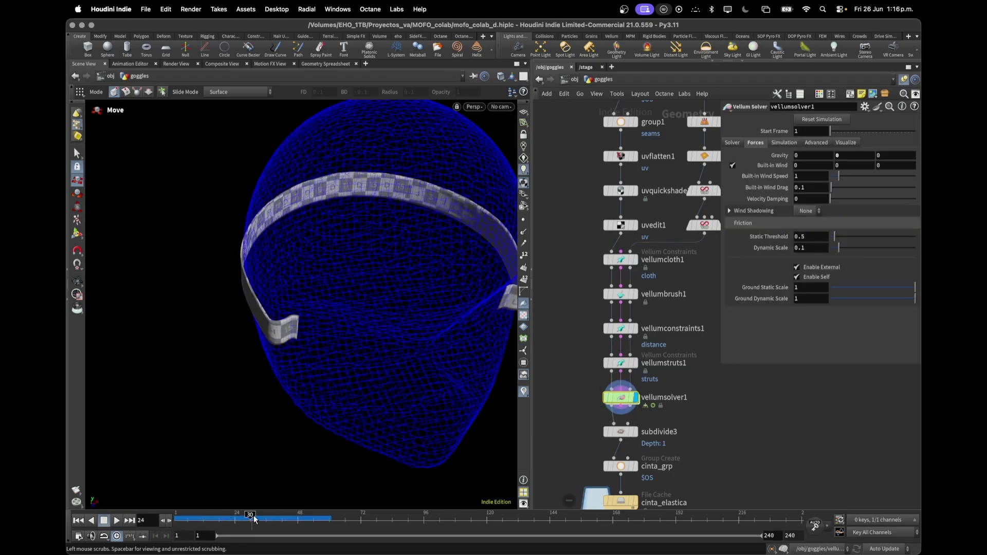
# Step: Examine how the simulated strap fits against the helmet collider at frames 34 and 48
pyautogui.press('Escape')
pyautogui.scroll(-10, 245, 252)
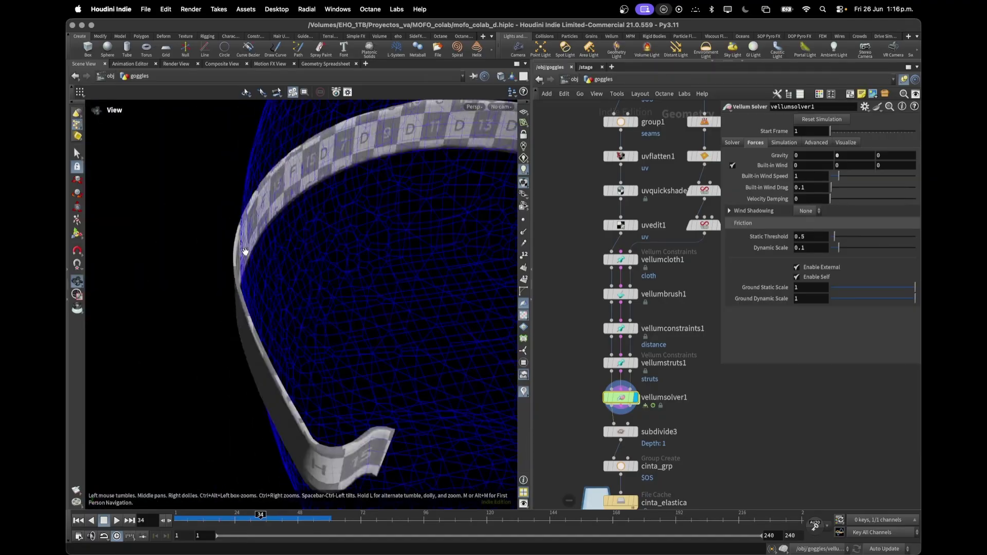
pyautogui.moveTo(246, 252); pyautogui.dragTo(231, 264)
pyautogui.scroll(5, 245, 265)
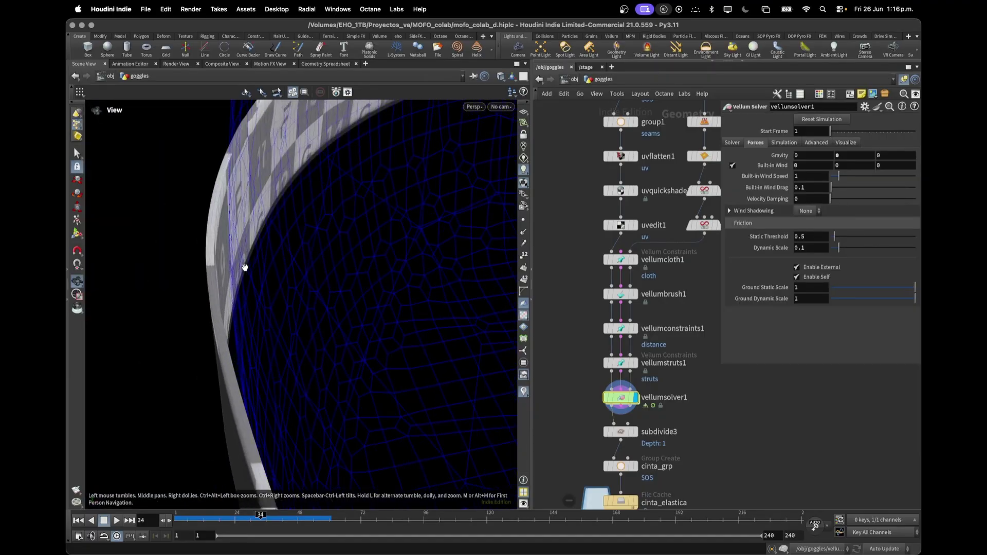
pyautogui.press('t')
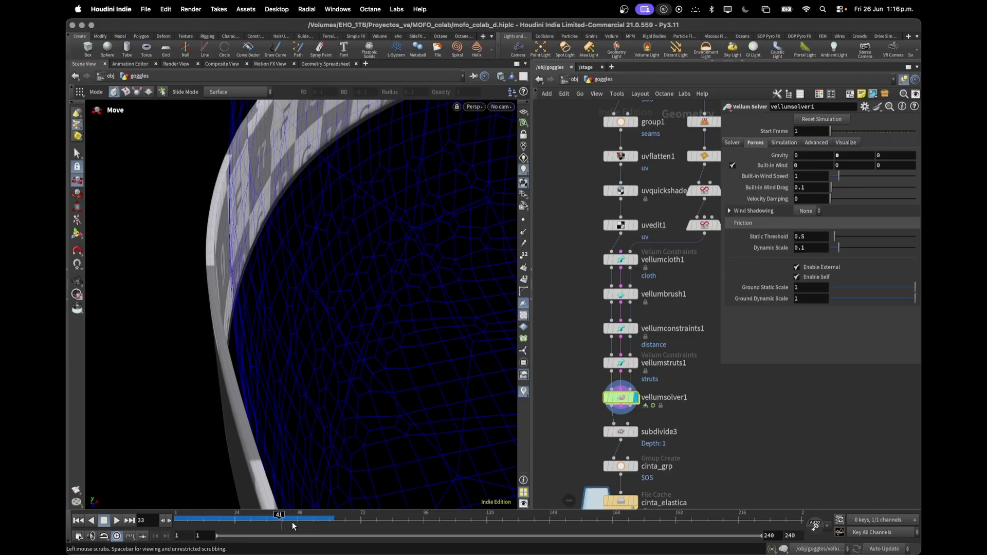
pyautogui.keyDown('alt'); pyautogui.scroll(-10, 327, 291); pyautogui.keyUp('alt')
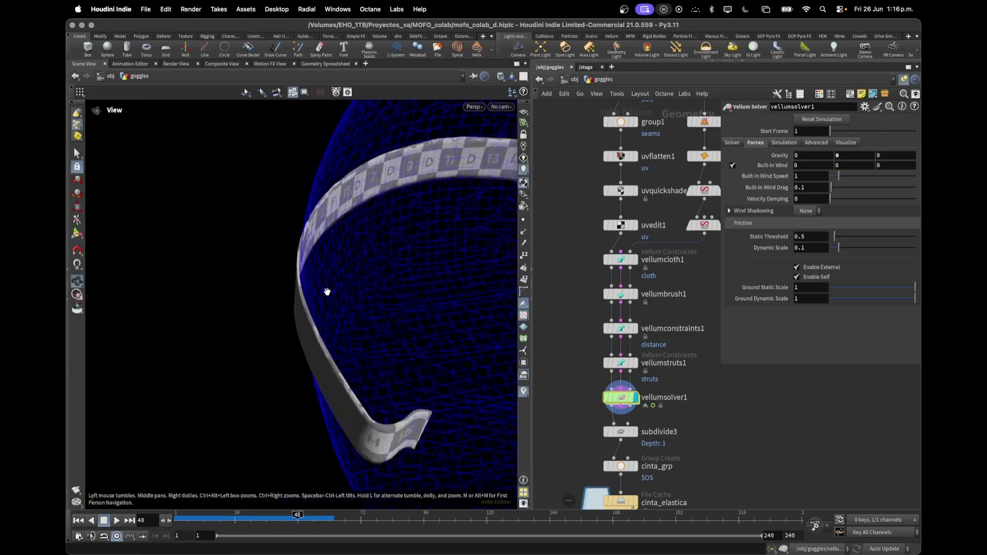
pyautogui.keyDown('alt'); pyautogui.moveTo(403, 320); pyautogui.dragTo(470, 300); pyautogui.keyUp('alt')
pyautogui.keyDown('alt'); pyautogui.moveTo(470, 300); pyautogui.dragTo(300, 272, button='middle'); pyautogui.keyUp('alt')
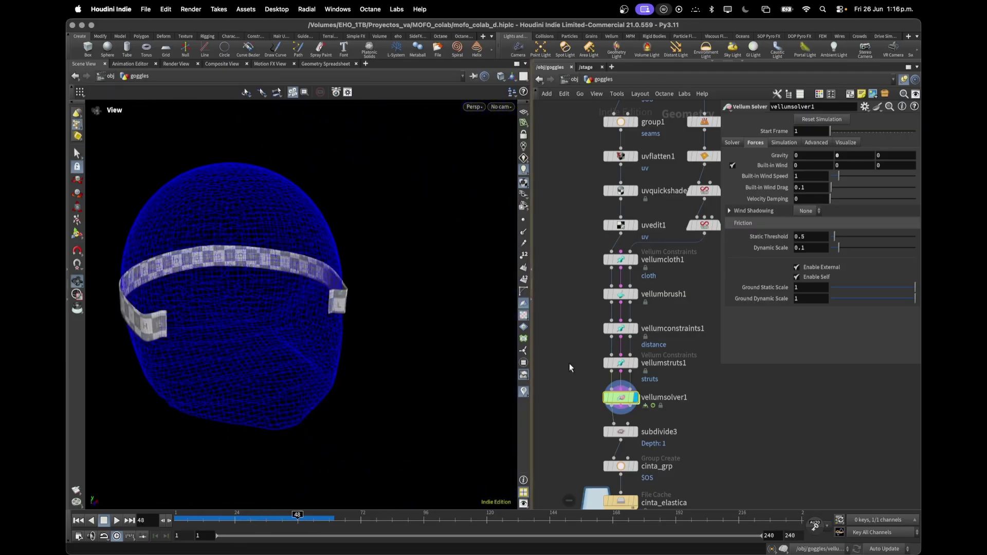
pyautogui.scroll(-1, 736, 401)
# Step: Display subdivide3, cinta_grp and the cinta_elastica file cache in turn to review the smoothed strap
pyautogui.moveTo(736, 401); pyautogui.dragTo(707, 252, button='middle')
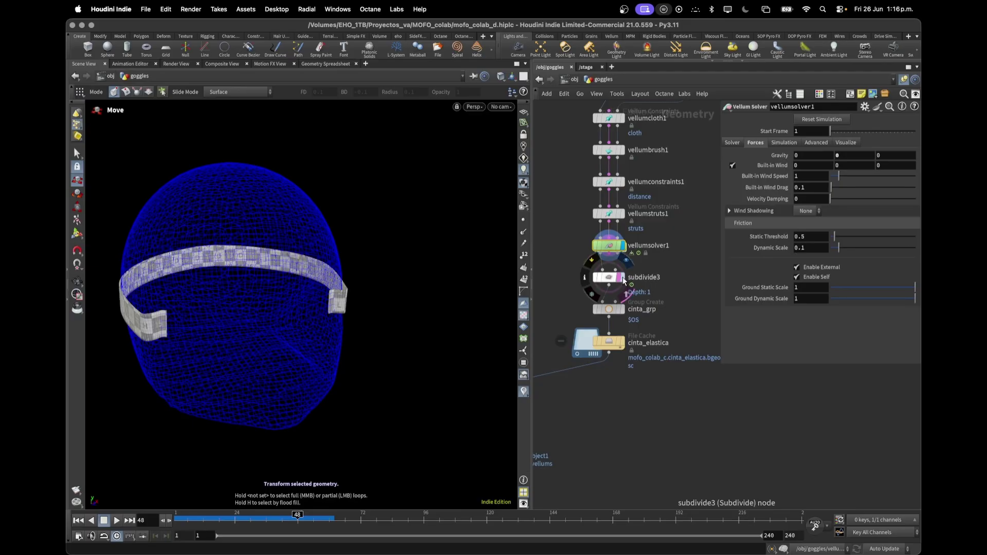
pyautogui.click(621, 280)
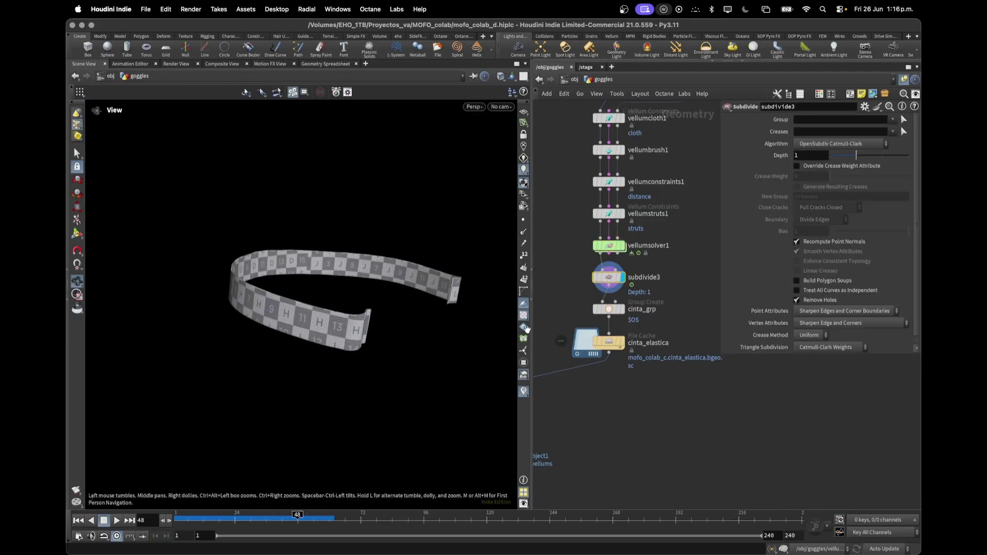
pyautogui.click(609, 309)
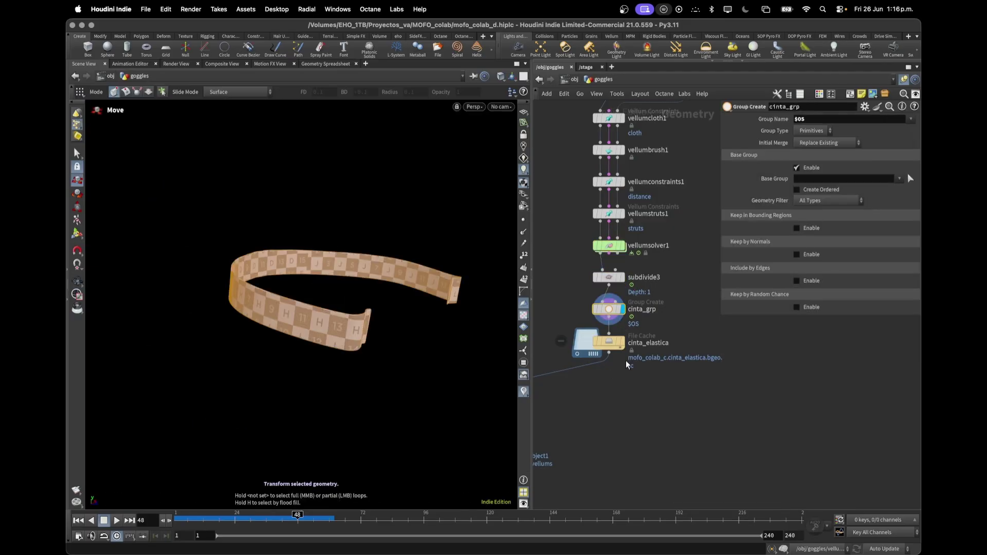
pyautogui.click(609, 343)
pyautogui.press('Escape')
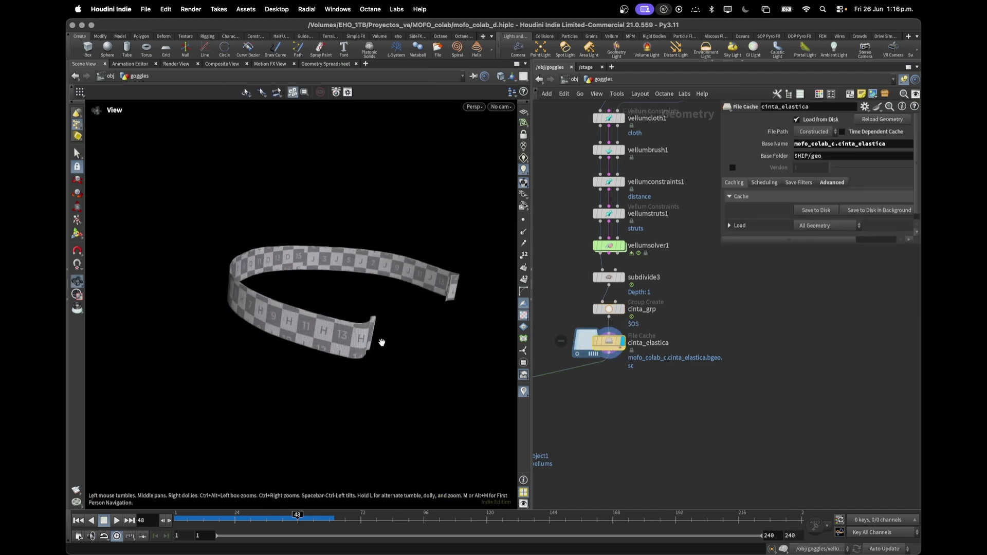
# Step: Review the merged goggles and strap by displaying merge1, groupdelete2 and attribdelete2 in sequence
pyautogui.moveTo(631, 425); pyautogui.dragTo(815, 390, button='middle')
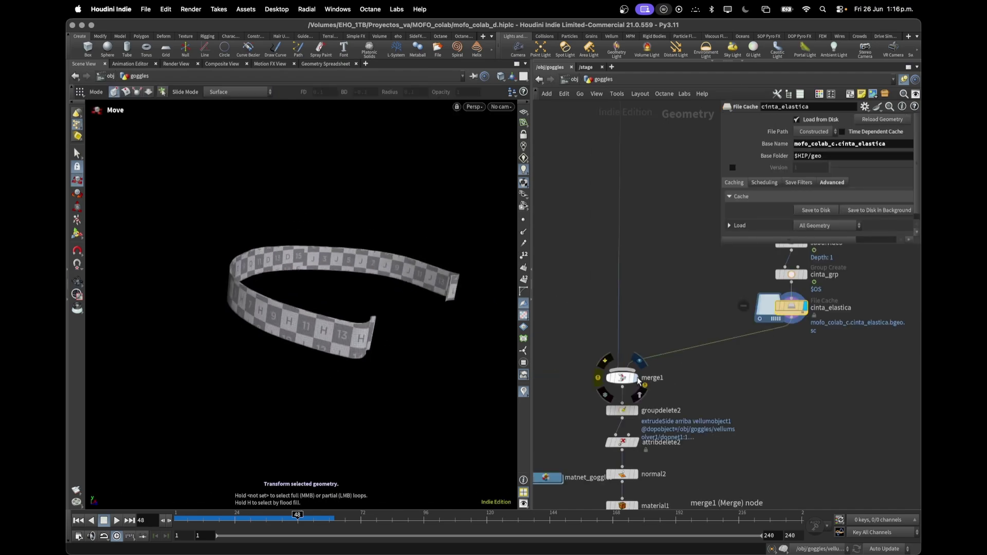
pyautogui.click(637, 379)
pyautogui.keyDown('alt'); pyautogui.moveTo(411, 304); pyautogui.dragTo(291, 308); pyautogui.keyUp('alt')
pyautogui.moveTo(749, 408); pyautogui.dragTo(690, 306, button='middle')
pyautogui.scroll(-1, 690, 304)
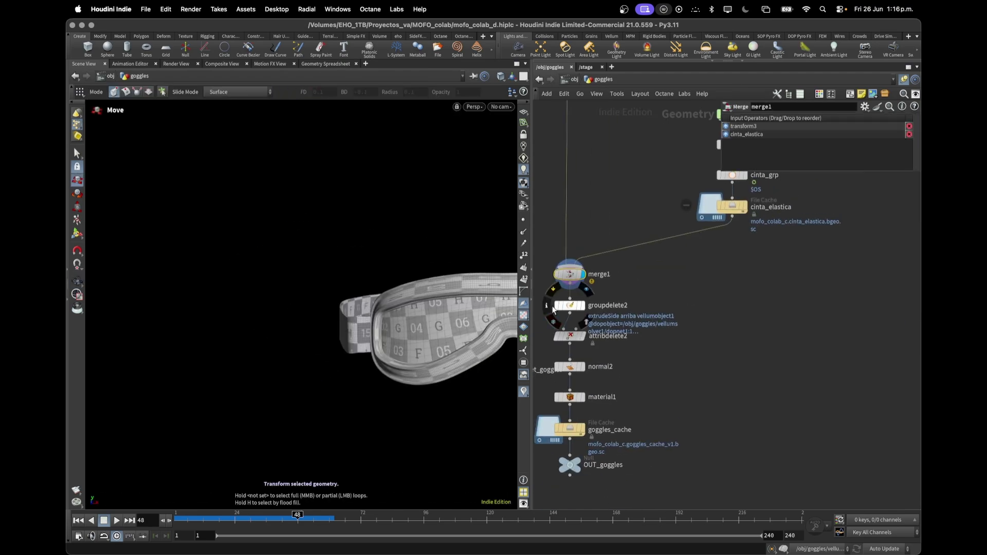
pyautogui.click(583, 306)
pyautogui.click(584, 337)
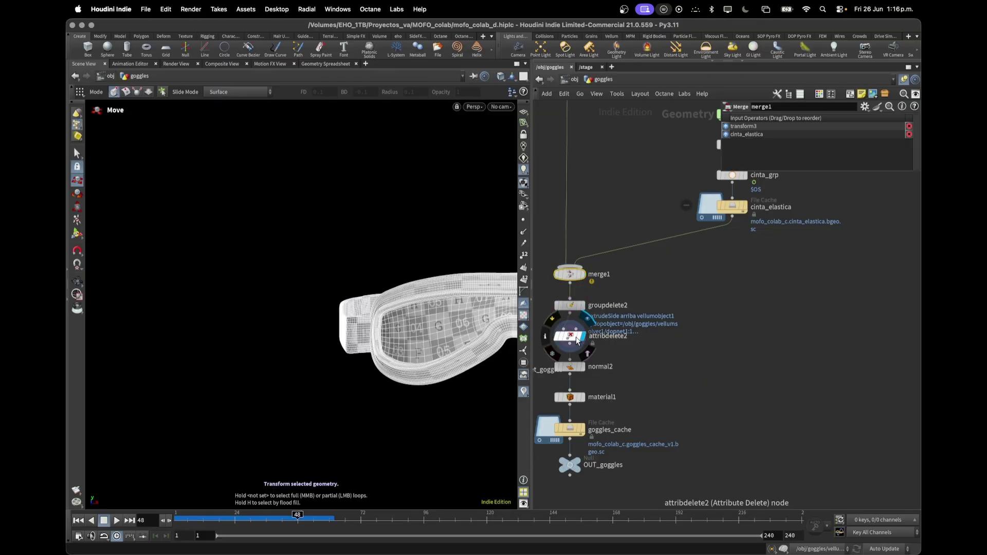
pyautogui.click(577, 341)
pyautogui.hscroll(-4, 584, 349)
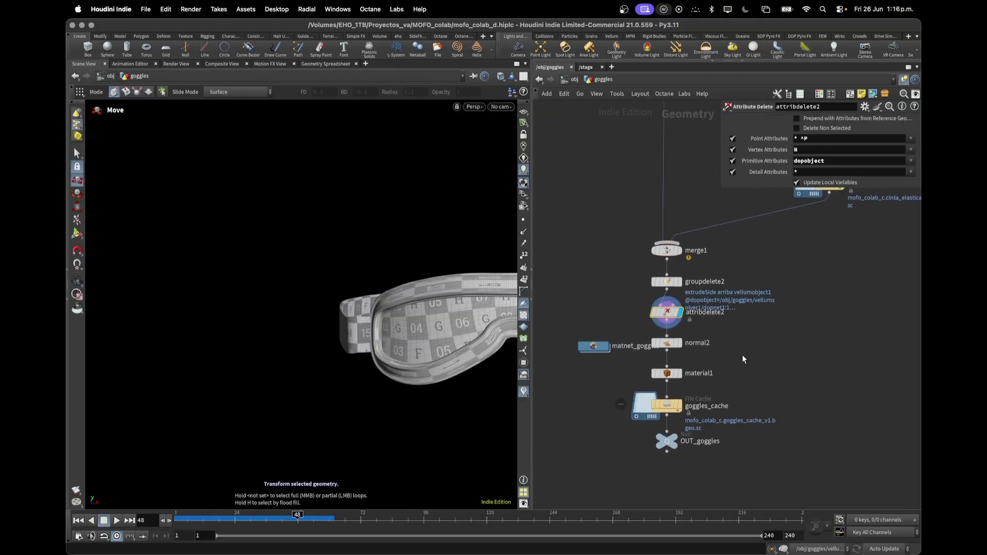
# Step: Display the material1 node and bring the textured goggles and strap into view
pyautogui.click(682, 373)
pyautogui.click(671, 373)
pyautogui.keyDown('alt'); pyautogui.moveTo(341, 331); pyautogui.dragTo(224, 320, button='middle'); pyautogui.keyUp('alt')
pyautogui.keyDown('alt'); pyautogui.moveTo(224, 319); pyautogui.dragTo(318, 361); pyautogui.keyUp('alt')
pyautogui.moveTo(196, 330); pyautogui.dragTo(363, 377, button='middle')
pyautogui.moveTo(363, 377); pyautogui.dragTo(299, 372, button='right')
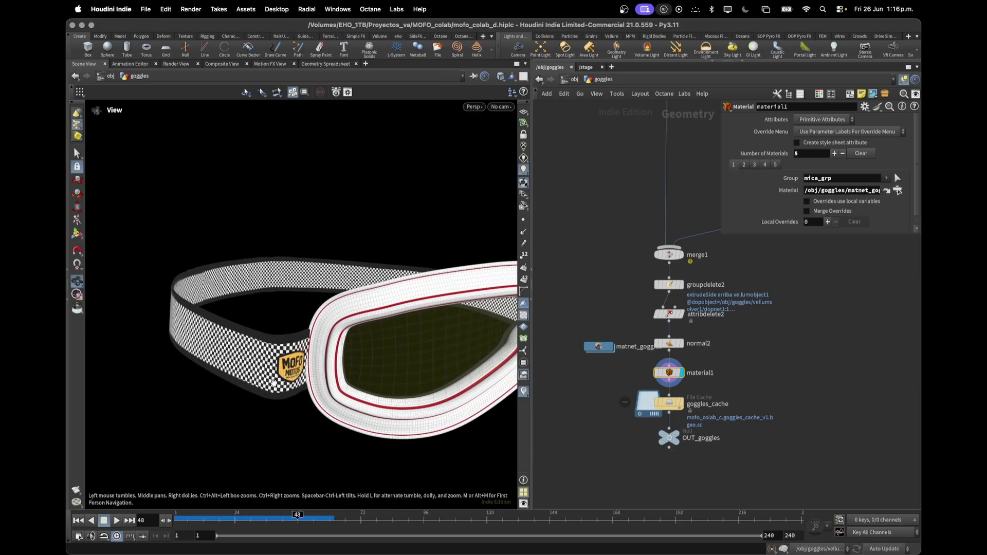
# Step: Examine the strap's checkered pattern, the MOFO MOTOS logo and the goggle frame from close up and from the front
pyautogui.moveTo(273, 383); pyautogui.dragTo(260, 362)
pyautogui.moveTo(210, 363); pyautogui.dragTo(246, 326, button='right')
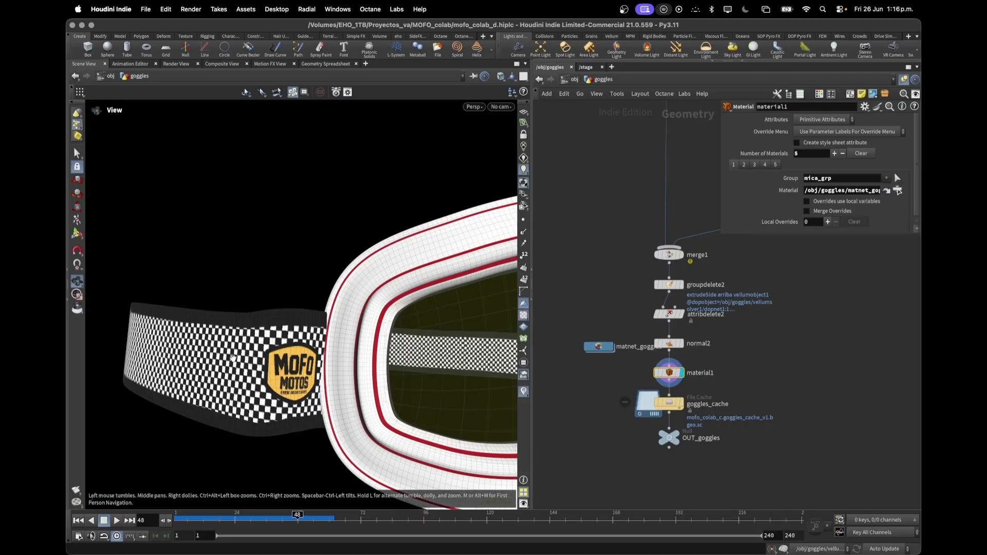
pyautogui.scroll(3, 249, 431)
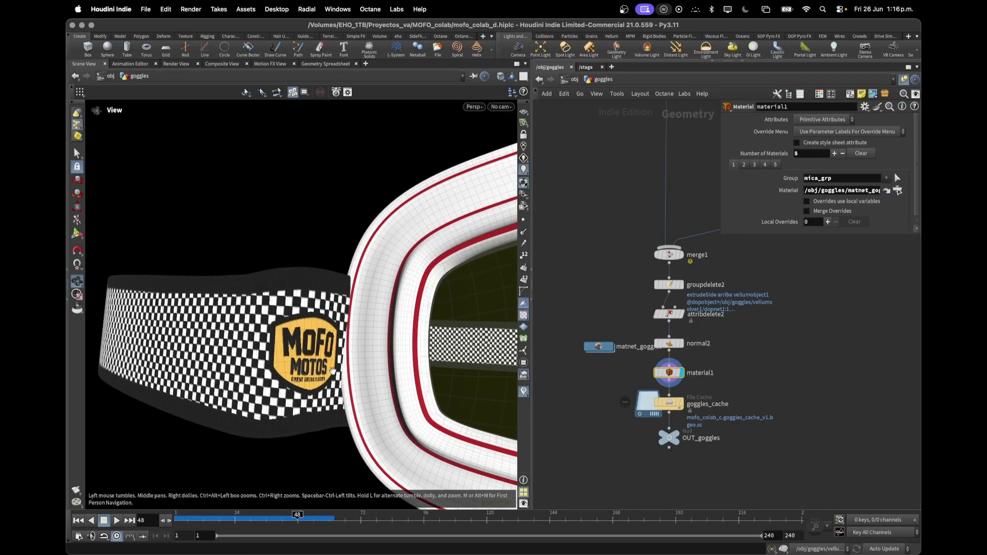
pyautogui.scroll(-4, 321, 387)
pyautogui.scroll(-3, 447, 368)
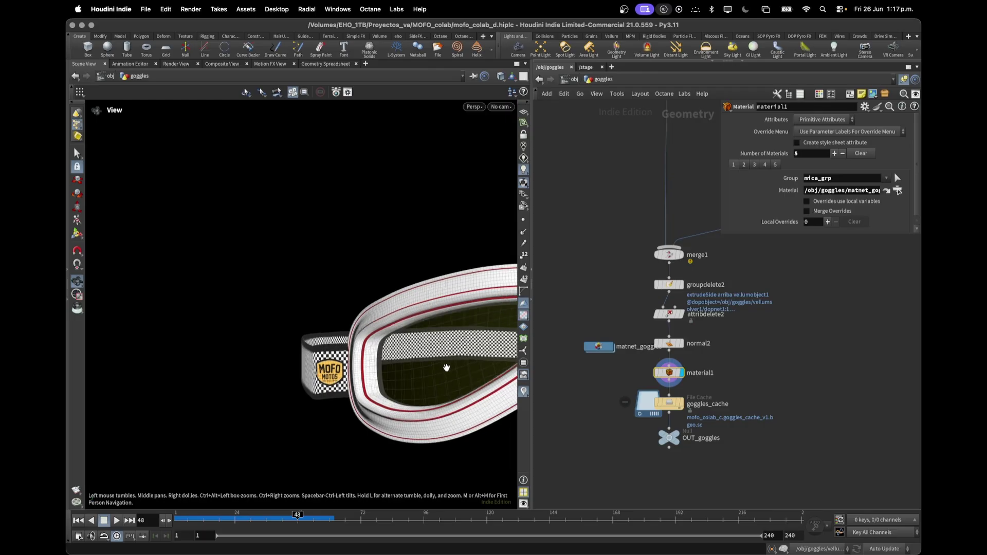
pyautogui.moveTo(412, 376); pyautogui.dragTo(170, 372)
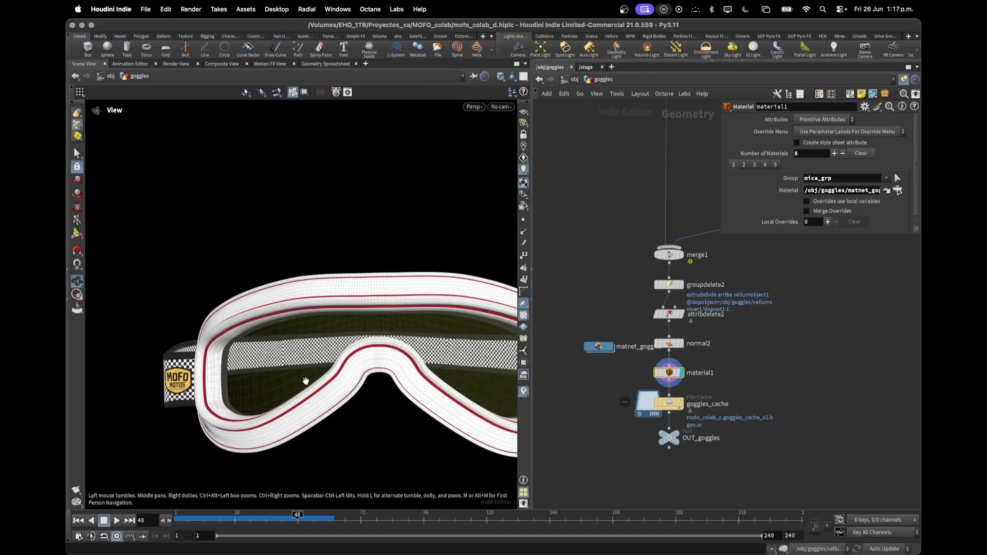
pyautogui.moveTo(305, 381); pyautogui.dragTo(461, 383)
# Step: Return to the object level, hide the goggles geometry and display the todo geometry
pyautogui.press('u')
pyautogui.click(615, 365)
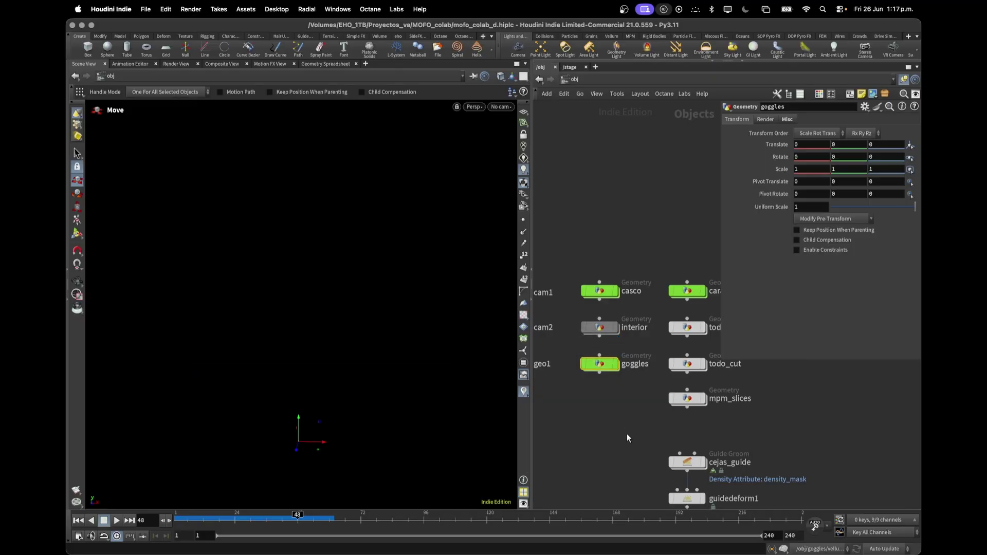
pyautogui.moveTo(627, 435); pyautogui.dragTo(534, 423, button='middle')
pyautogui.scroll(-1, 535, 421)
pyautogui.click(605, 325)
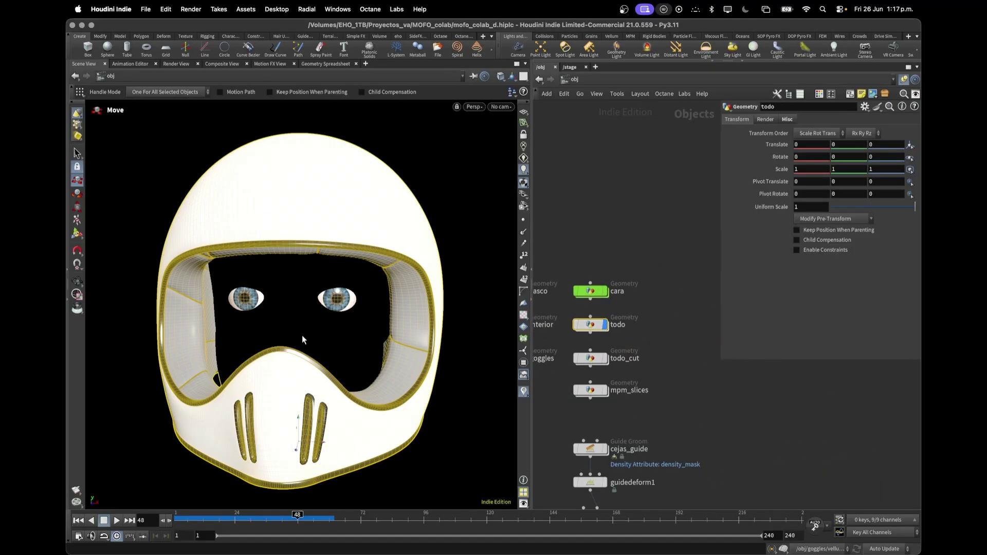
pyautogui.moveTo(355, 340); pyautogui.dragTo(339, 316)
# Step: In the stage network, set the sceneimport1 objects to /obj/todo and inspect the Karma render from below
pyautogui.click(576, 68)
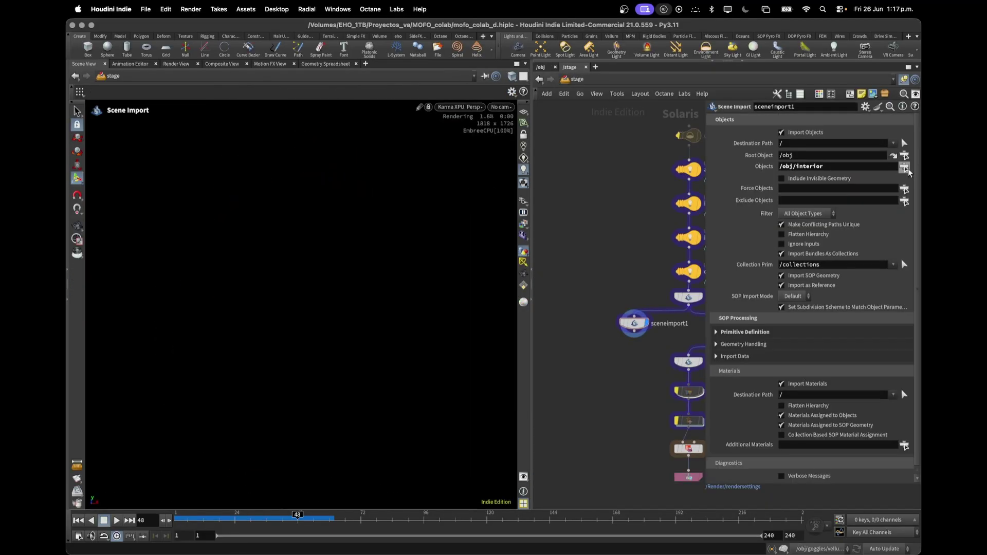
pyautogui.click(905, 169)
pyautogui.doubleClick(771, 143)
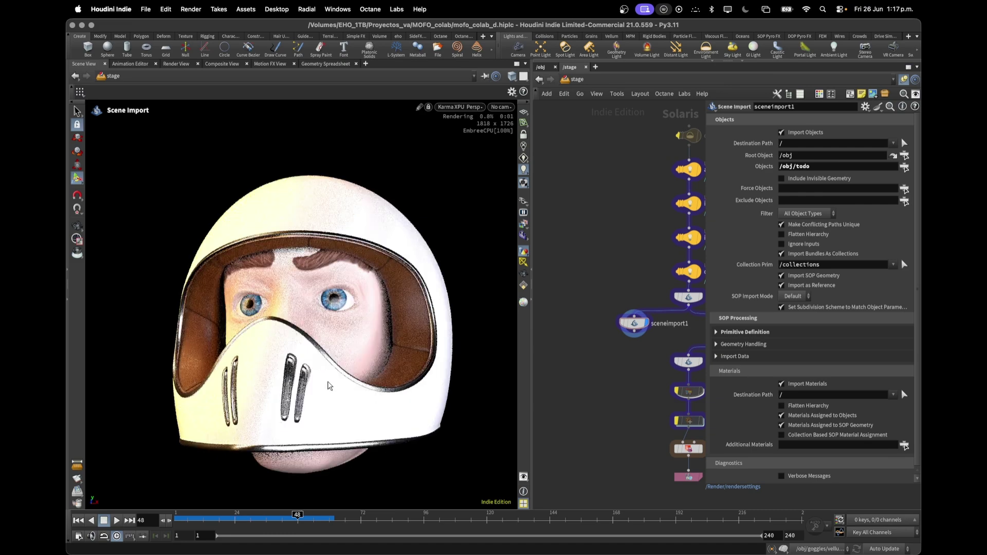
pyautogui.moveTo(273, 342); pyautogui.dragTo(278, 310)
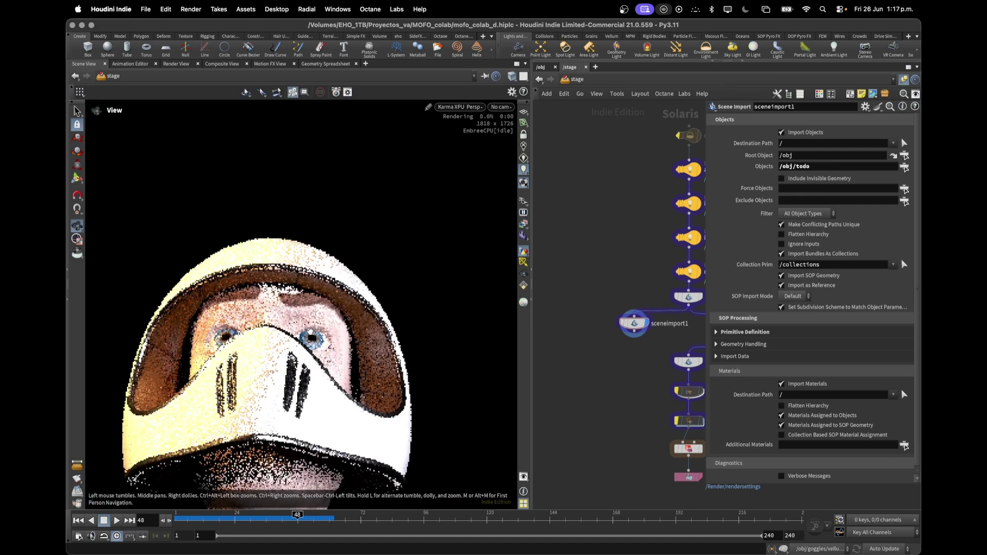
pyautogui.press('Return')
# Step: Return to the object level, enter the todo_cut geometry network and display the casco object merge
pyautogui.click(546, 68)
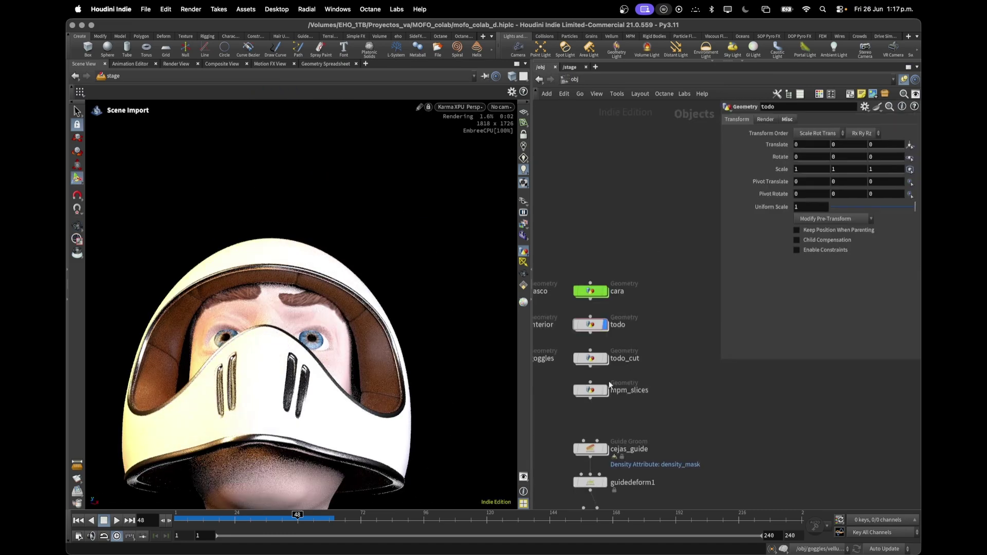
pyautogui.doubleClick(591, 358)
pyautogui.moveTo(708, 387); pyautogui.dragTo(795, 471, button='middle')
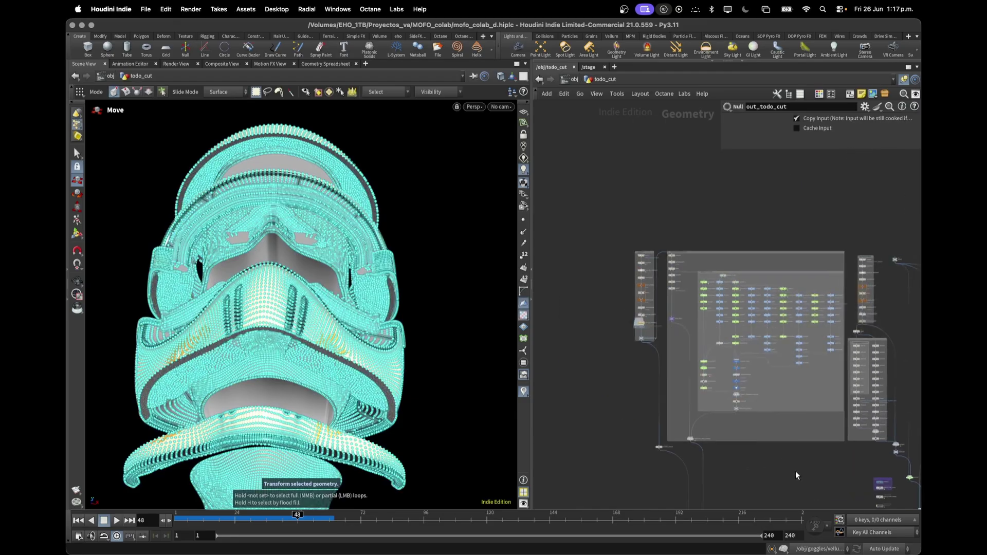
pyautogui.moveTo(303, 288); pyautogui.dragTo(329, 288)
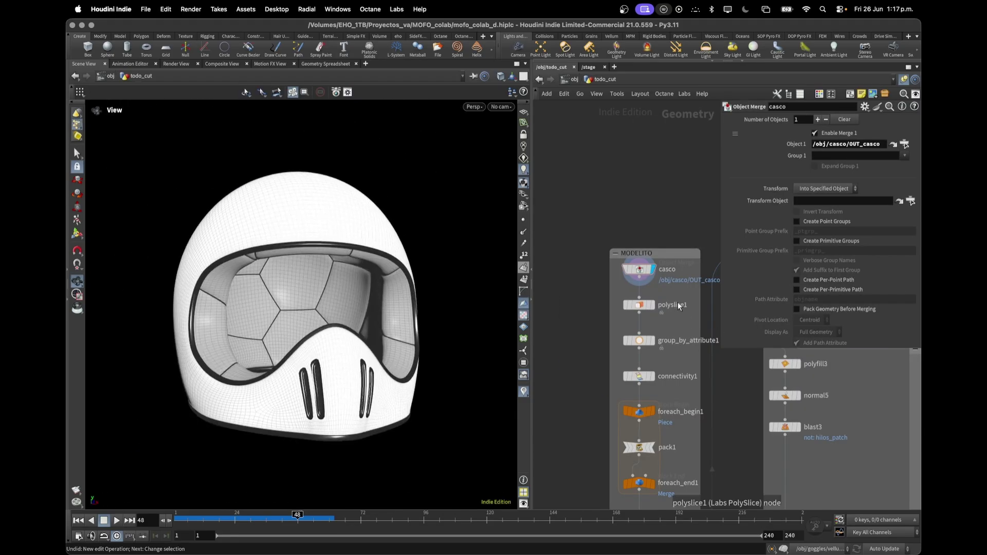
# Step: Display the polyslice1, group_by_attribute1 and connectivity1 nodes in turn and inspect the helmet's slices from the side
pyautogui.click(643, 307)
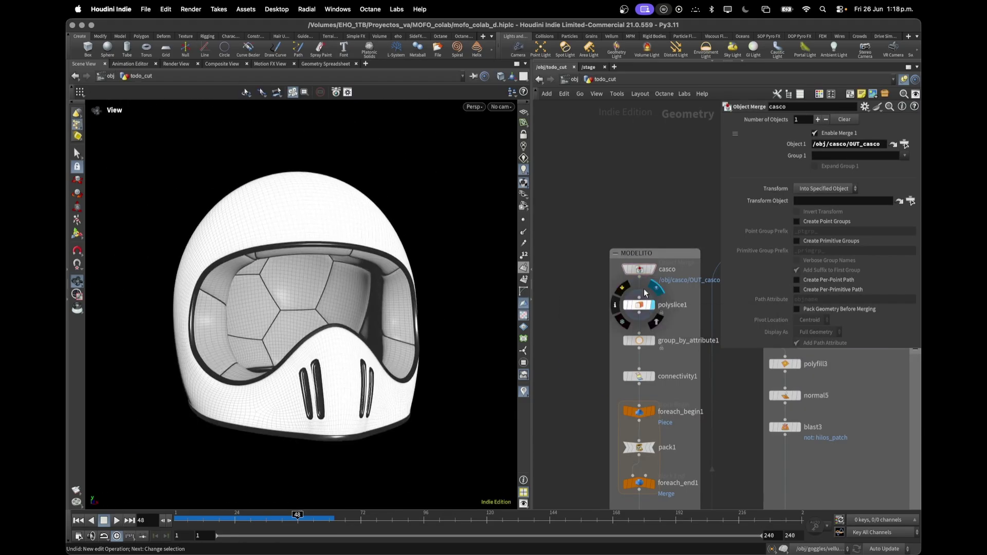
pyautogui.moveTo(384, 340); pyautogui.dragTo(362, 296)
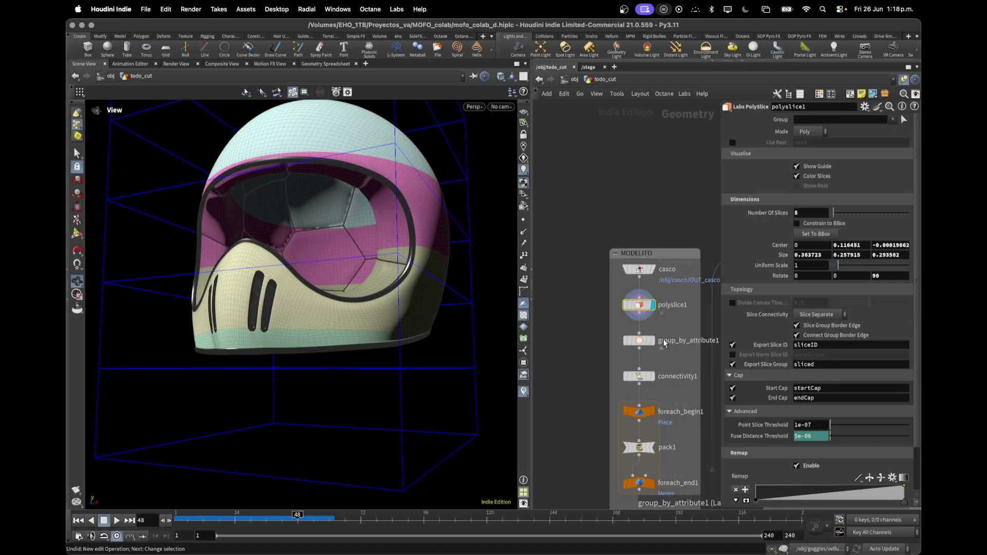
pyautogui.click(639, 340)
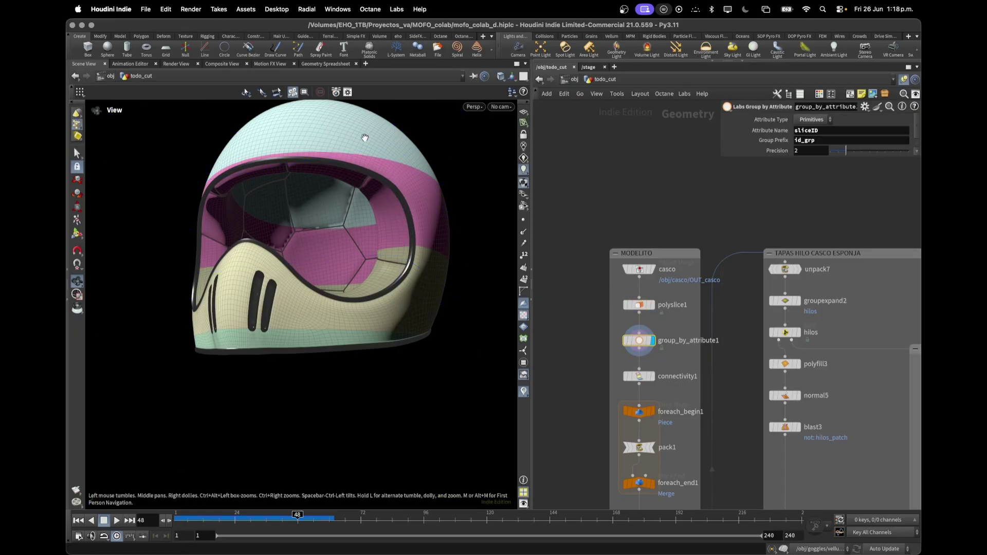
pyautogui.click(653, 377)
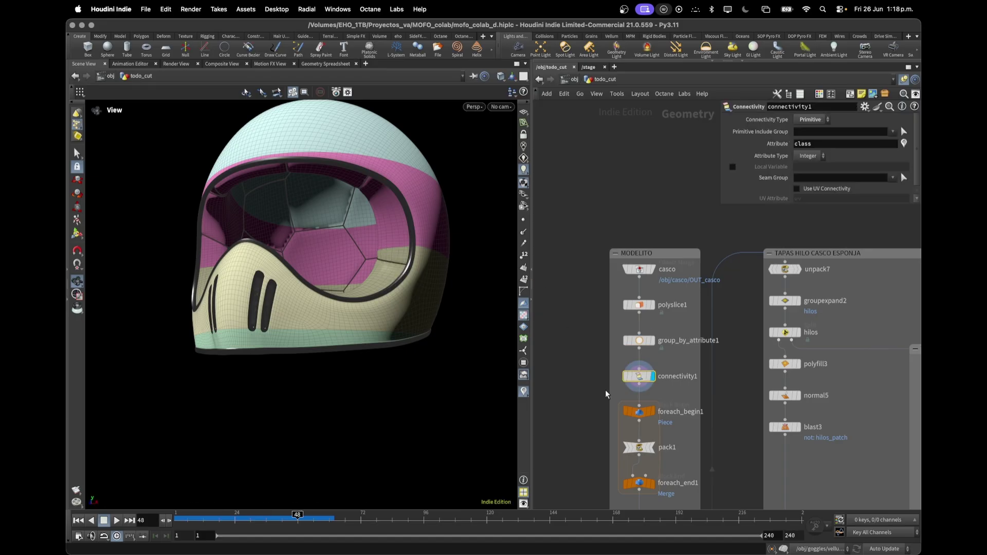
# Step: Follow the MODELITO chain through pack1 and foreach_end1, viewing the packed helmet pieces
pyautogui.moveTo(600, 389); pyautogui.dragTo(587, 253, button='middle')
pyautogui.scroll(-1, 588, 254)
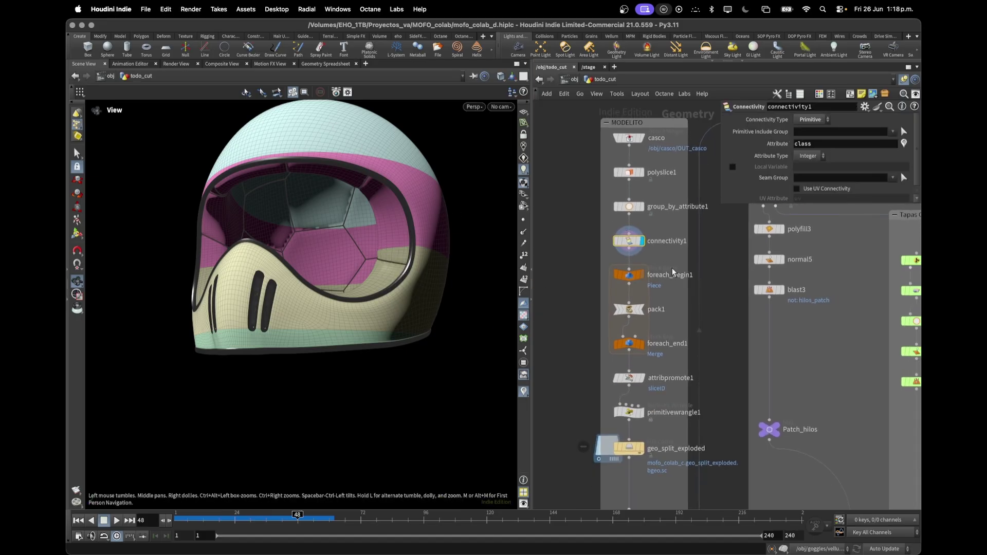
pyautogui.moveTo(644, 311)
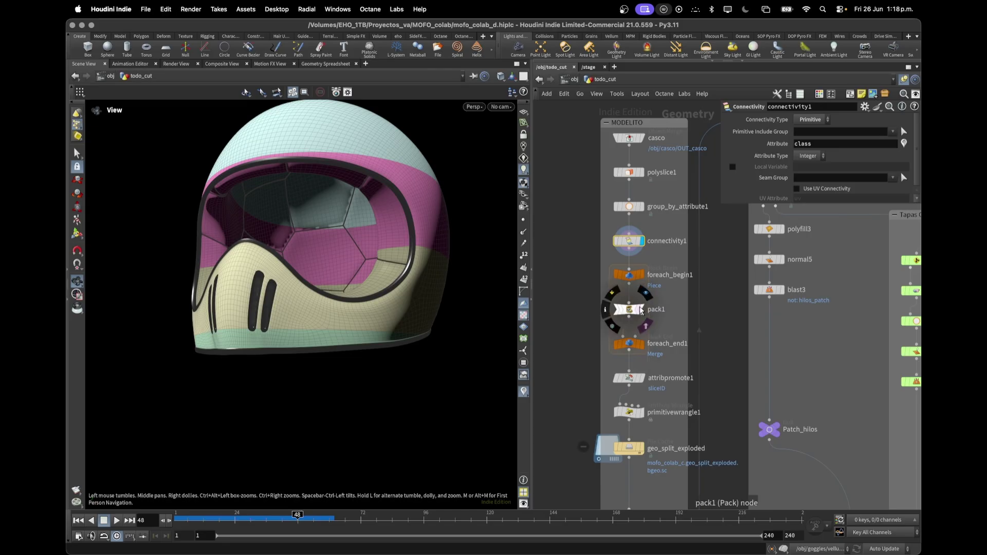
pyautogui.click(642, 310)
pyautogui.moveTo(302, 303); pyautogui.dragTo(325, 287)
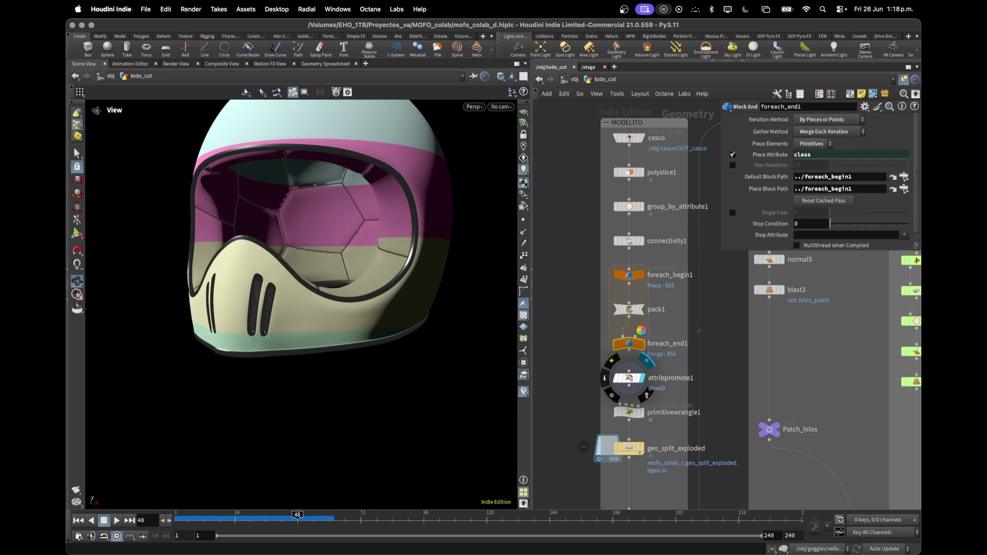
# Step: Display primitivewrangle1, view the separated helmet slices and examine the VEX lines that offset them by sliceID and mover
pyautogui.click(629, 412)
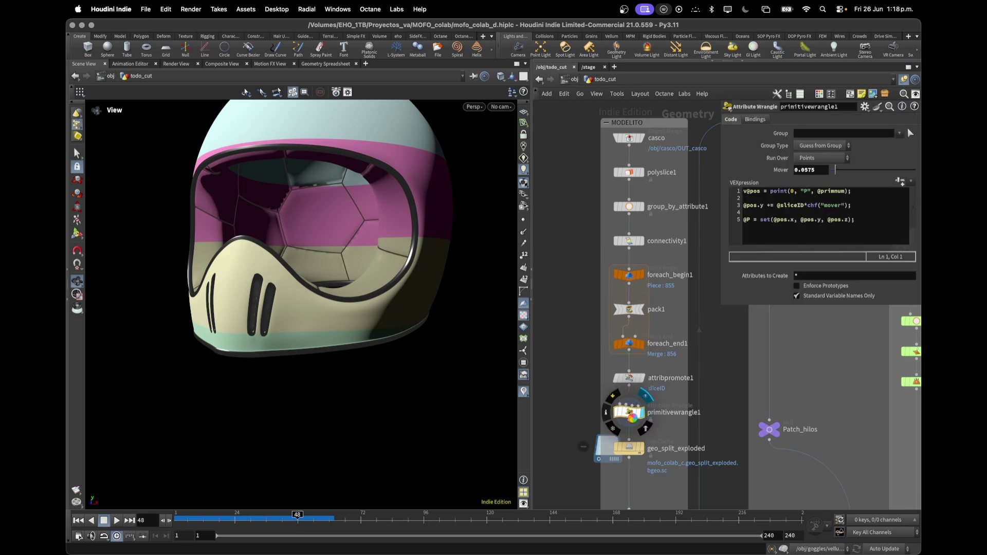
pyautogui.scroll(3, 806, 170)
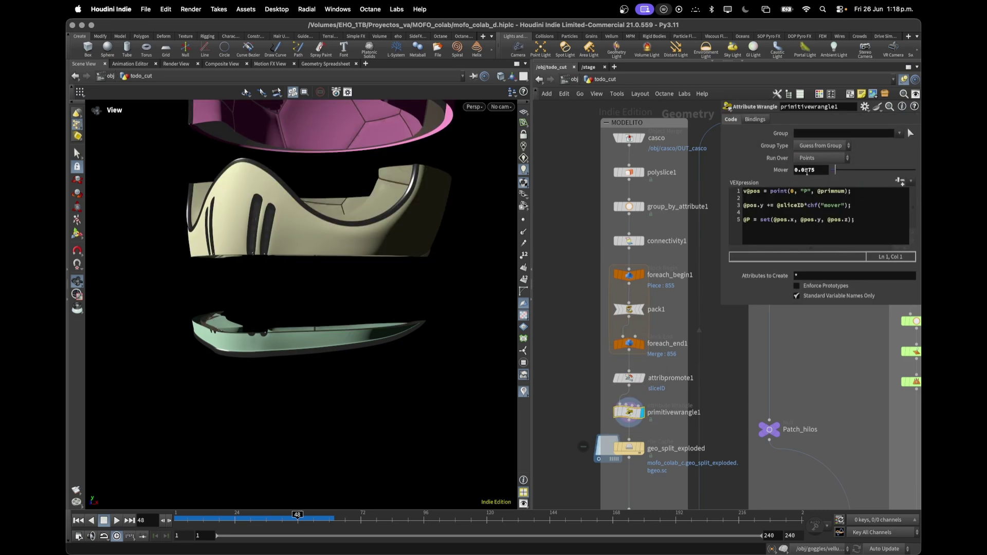
pyautogui.scroll(-3, 807, 170)
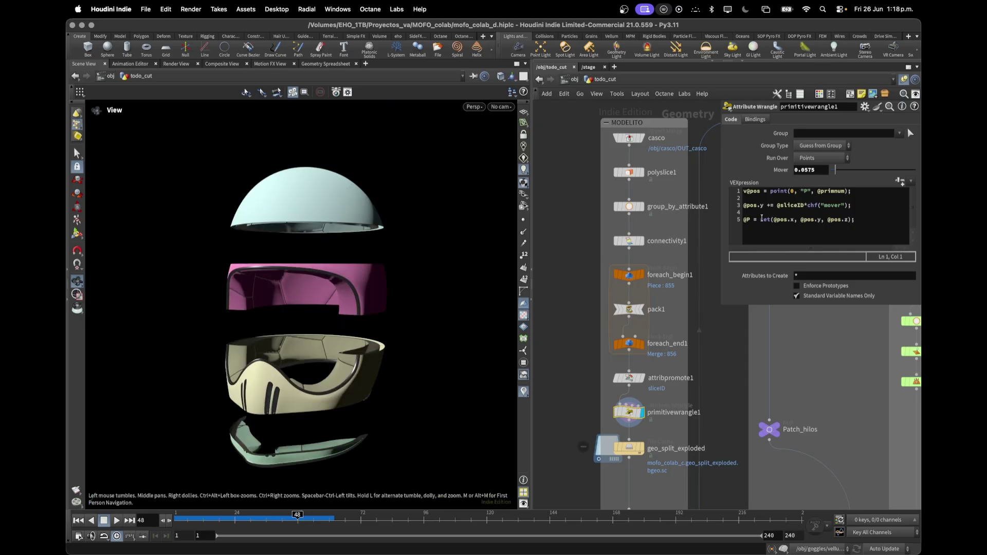
pyautogui.moveTo(750, 221); pyautogui.dragTo(852, 207)
pyautogui.doubleClick(773, 206)
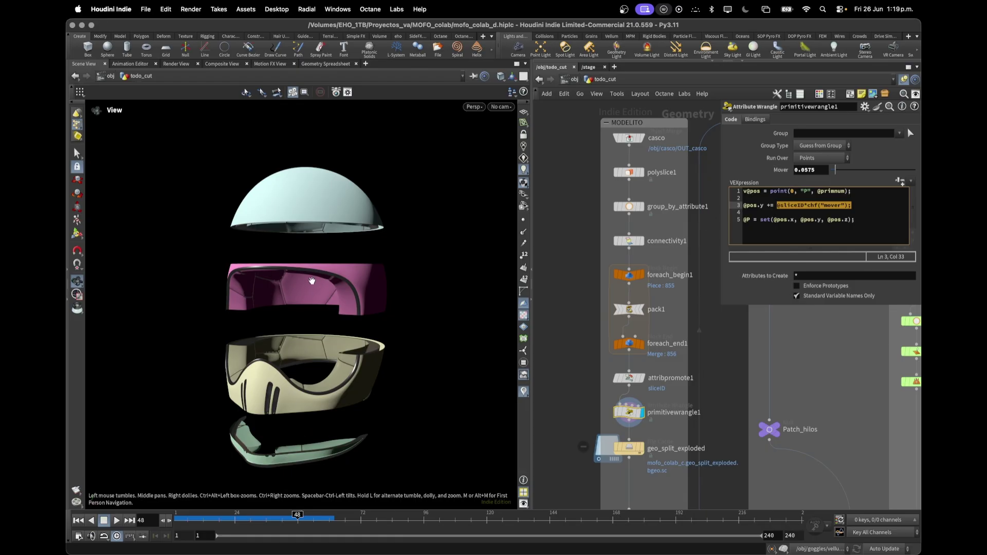
# Step: Try a Mover value of 0.21 on primitivewrangle1 to spread the slices further apart, and undo it
pyautogui.click(848, 170)
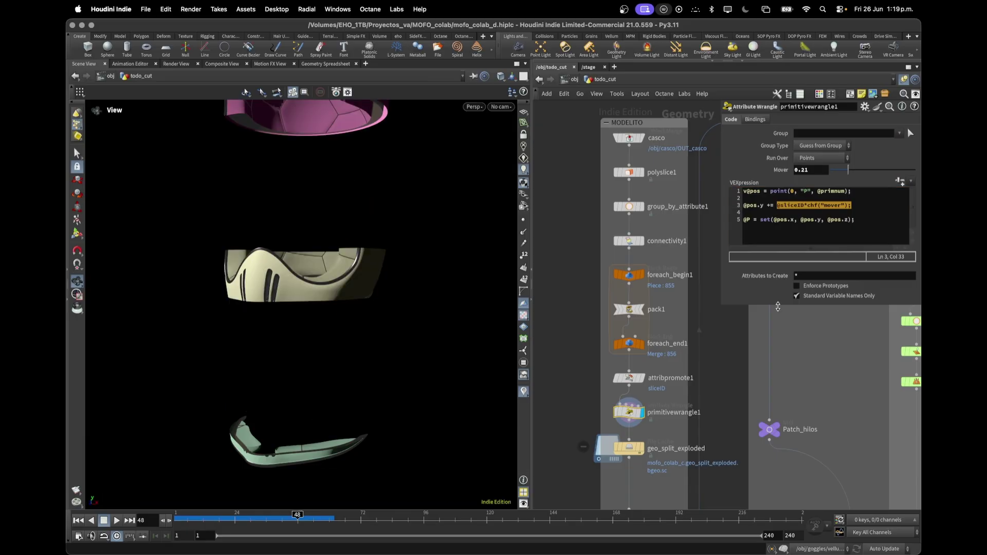
pyautogui.press('super+z')
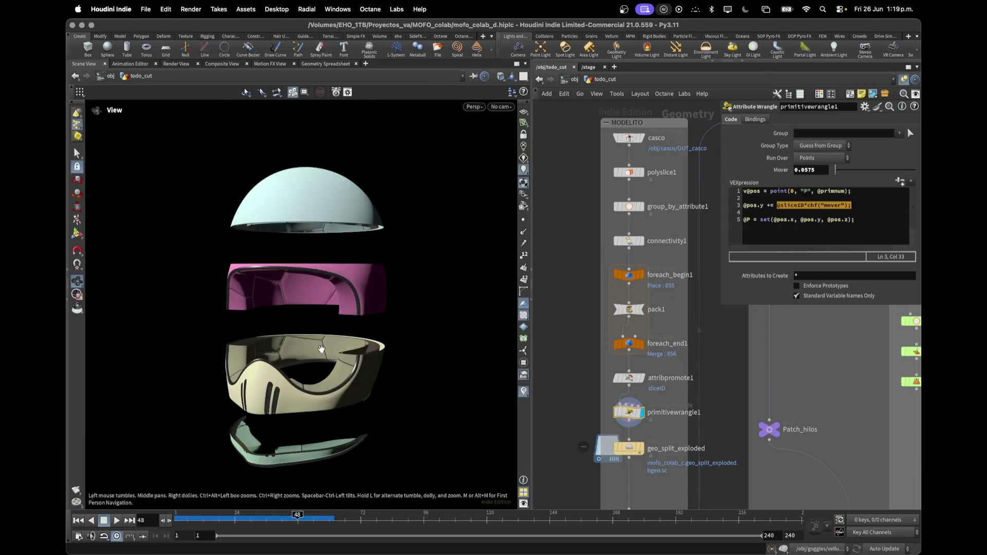
# Step: Display the geo_split_exploded file cache and the Exploded_cache_geo null to view the cached exploded helmet
pyautogui.moveTo(628, 452)
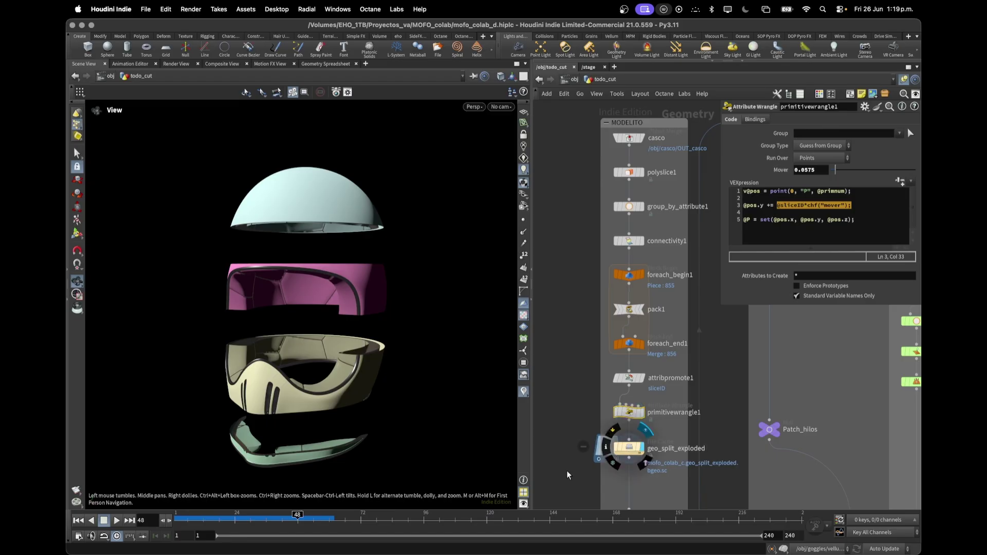
pyautogui.moveTo(568, 471); pyautogui.dragTo(568, 248, button='middle')
pyautogui.scroll(-1, 568, 247)
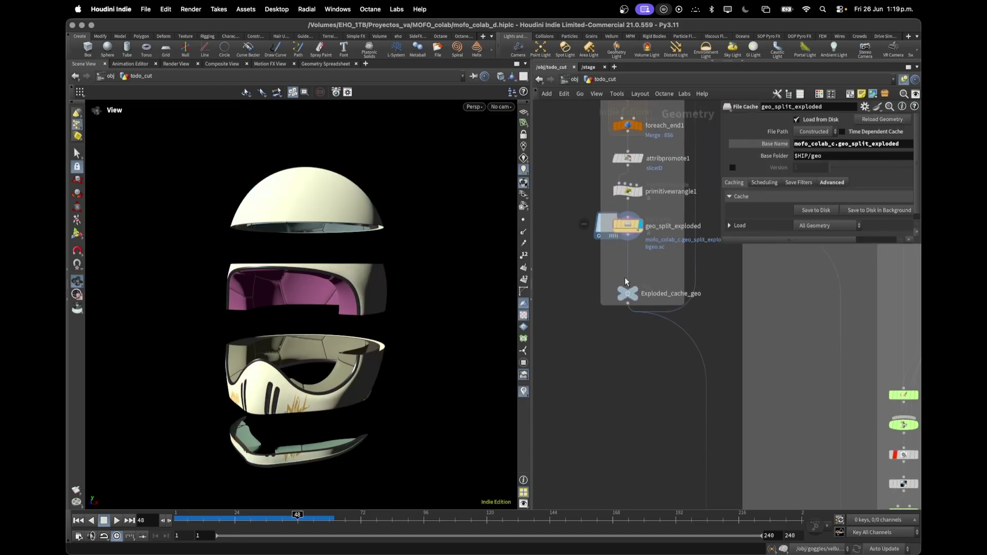
pyautogui.moveTo(635, 289)
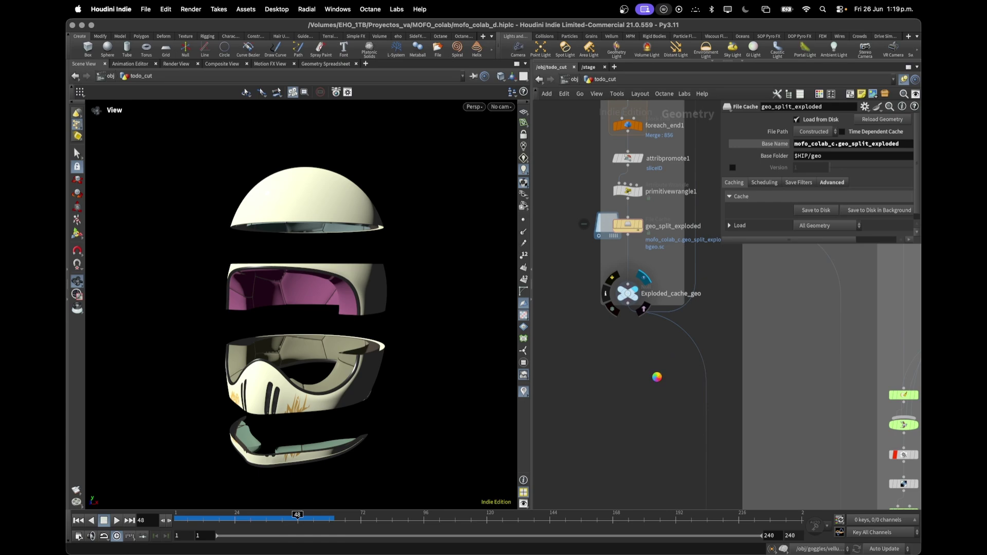
# Step: Look over the TAPAS HILO CASCO ESPONJA and Tapas Casco Esponja node groups and the open helmet slices from above
pyautogui.moveTo(624, 219); pyautogui.dragTo(570, 485, button='middle')
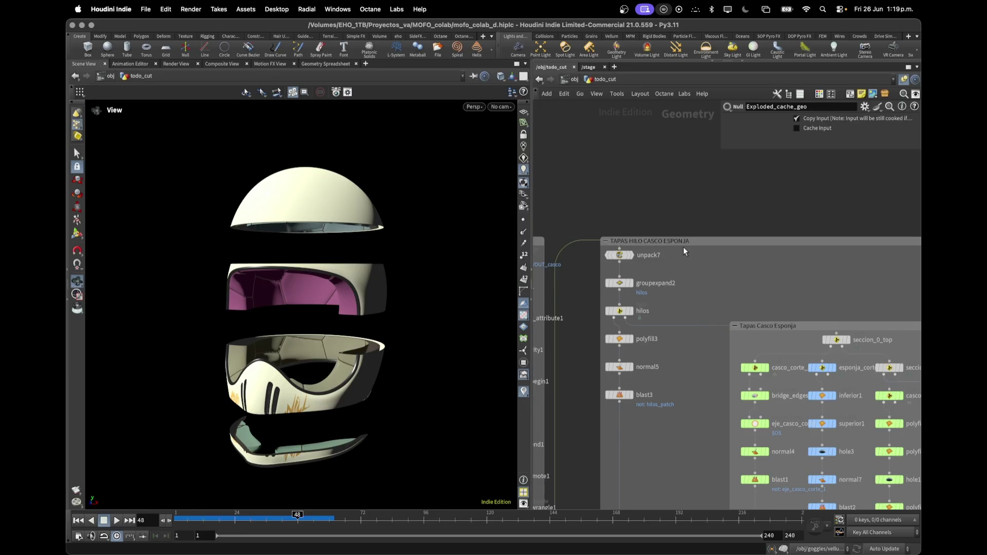
pyautogui.moveTo(719, 386); pyautogui.dragTo(586, 207, button='middle')
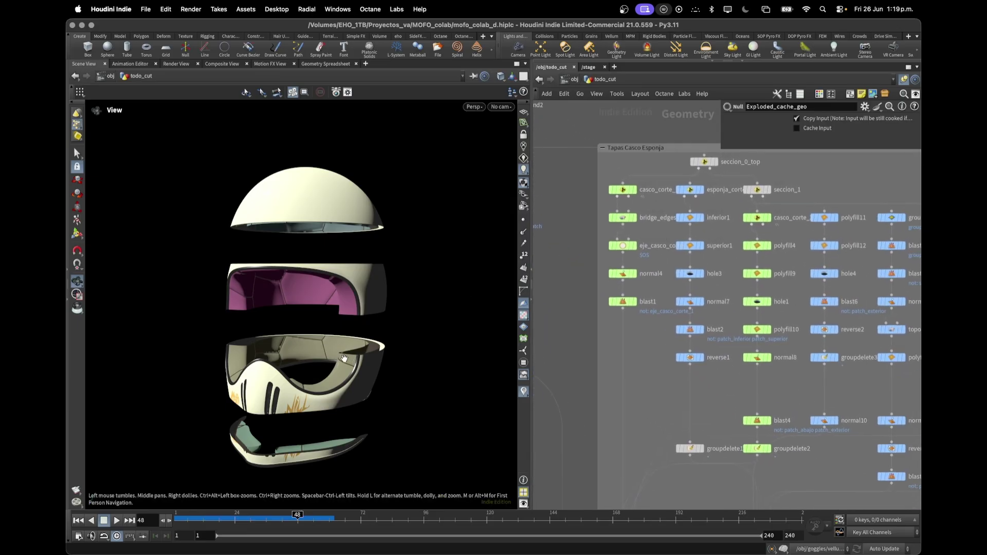
pyautogui.moveTo(345, 359)
pyautogui.mouseDown()
pyautogui.moveTo(344, 393)
pyautogui.moveTo(344, 376)
pyautogui.mouseUp()
# Step: Enable Single Pass on foreach_end1 to preview a single helmet piece at pass 0
pyautogui.moveTo(551, 324); pyautogui.dragTo(802, 339, button='middle')
pyautogui.scroll(-1, 720, 322)
pyautogui.click(627, 289)
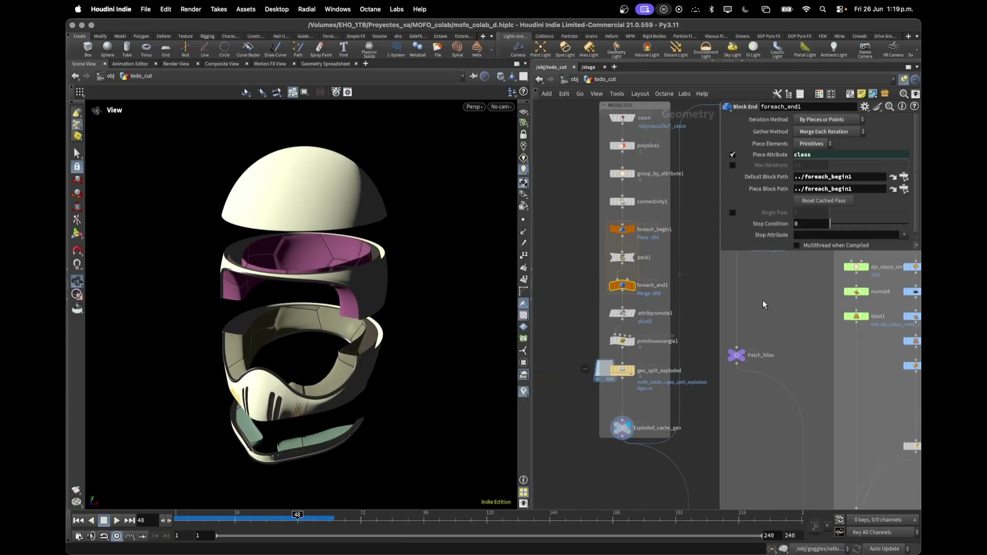
pyautogui.click(732, 213)
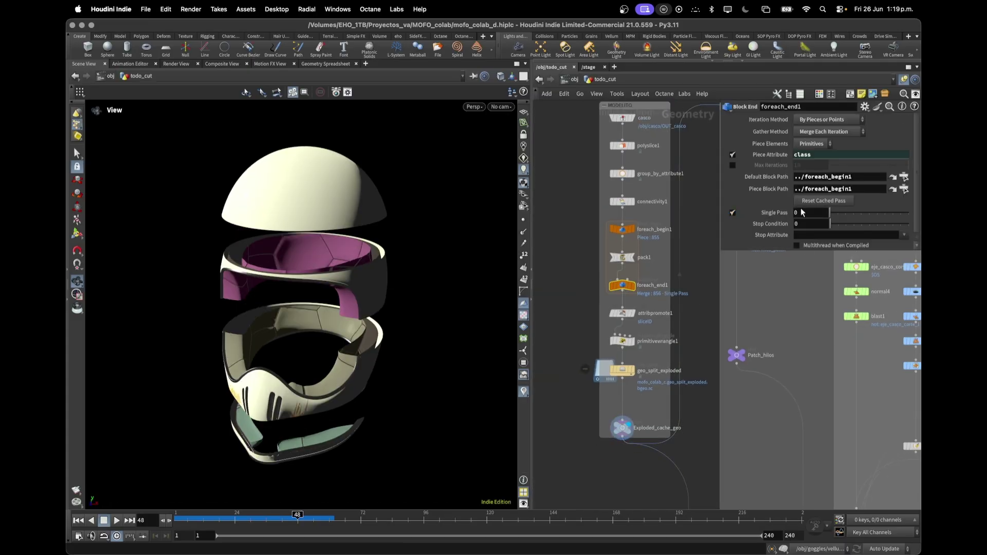
pyautogui.click(838, 212)
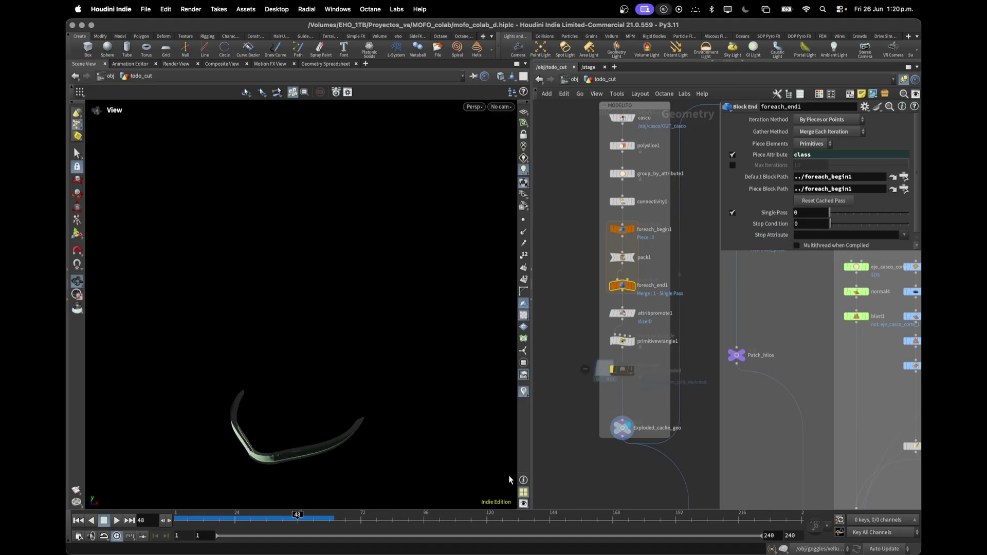
pyautogui.press('f')
# Step: Inspect the hollow edges of the sliced helmet from close up and display seccion_0_top in the Tapas Casco Esponja group
pyautogui.moveTo(780, 343); pyautogui.dragTo(621, 466, button='middle')
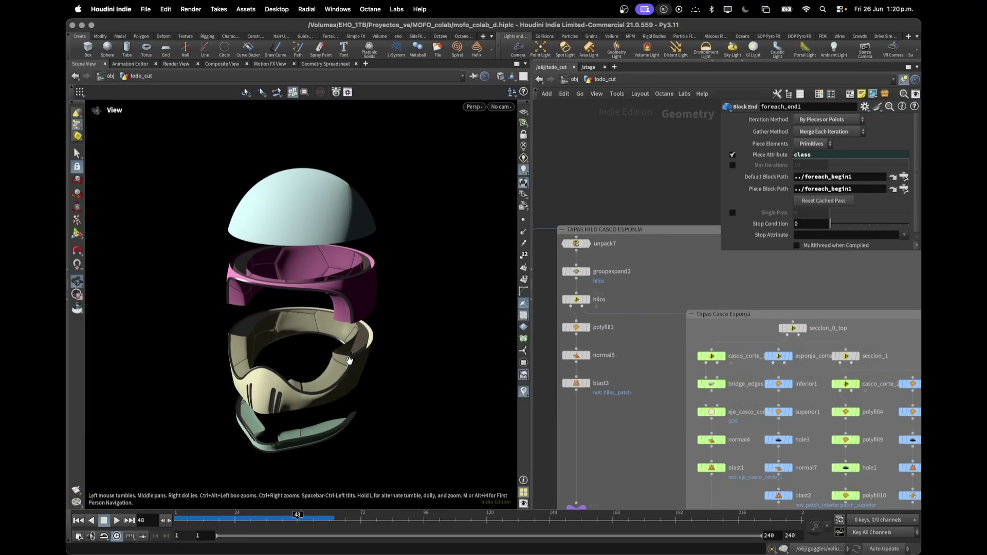
pyautogui.scroll(10, 411, 319)
pyautogui.scroll(-3, 416, 325)
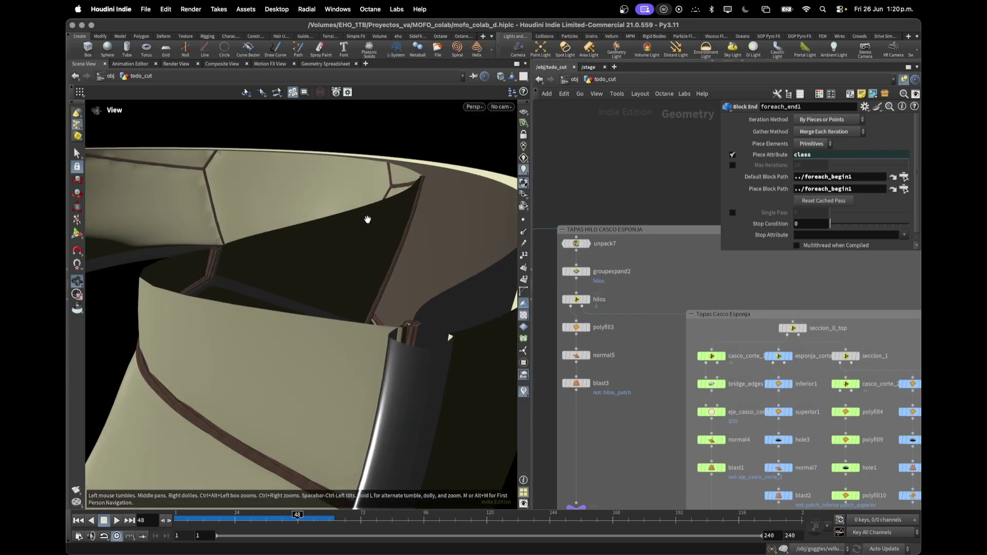
pyautogui.scroll(-5, 447, 339)
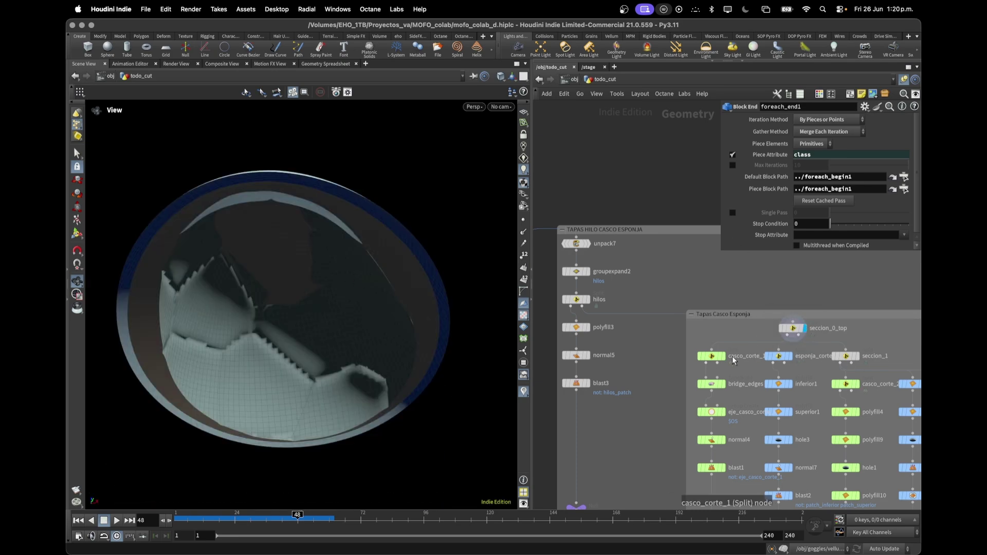
# Step: Display bridge_edges, eje_casco_corte_1, normal4 and blast1 in turn to review how the top section's rim cap is built
pyautogui.click(724, 384)
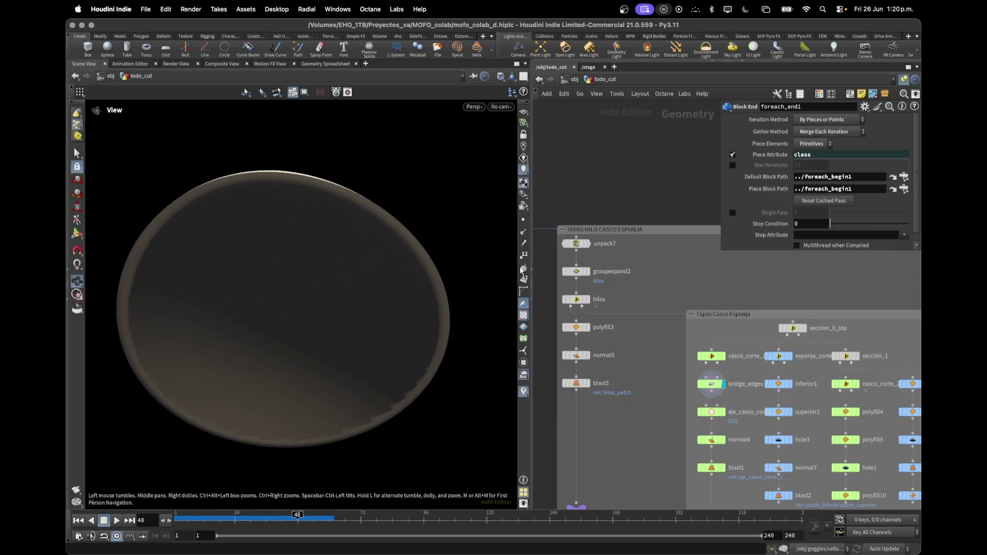
pyautogui.click(723, 412)
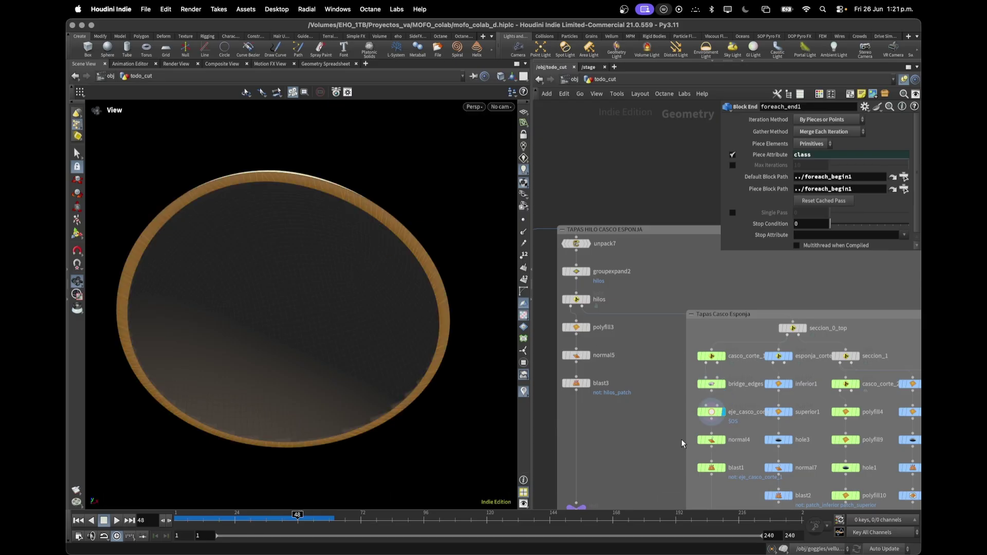
pyautogui.click(724, 442)
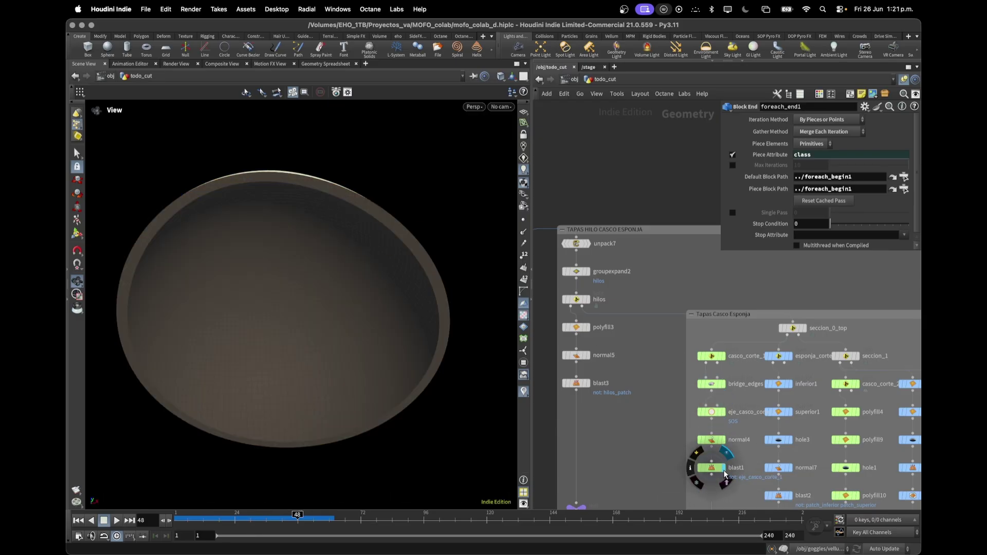
pyautogui.click(723, 470)
pyautogui.click(714, 470)
# Step: Display the casco_cortes merge and view all the helmet shell's cut caps from the side
pyautogui.moveTo(669, 419); pyautogui.dragTo(669, 251, button='middle')
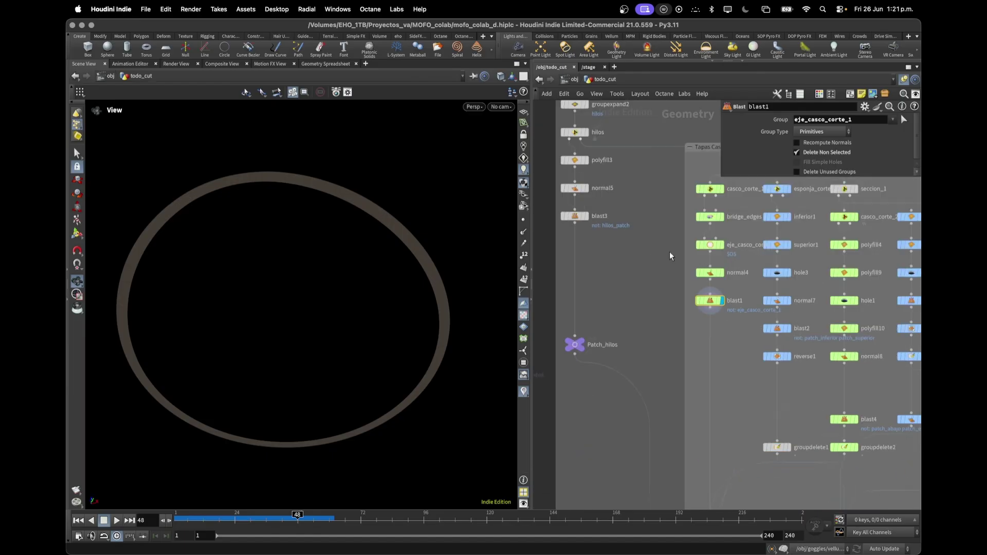
pyautogui.moveTo(720, 495); pyautogui.dragTo(733, 303, button='middle')
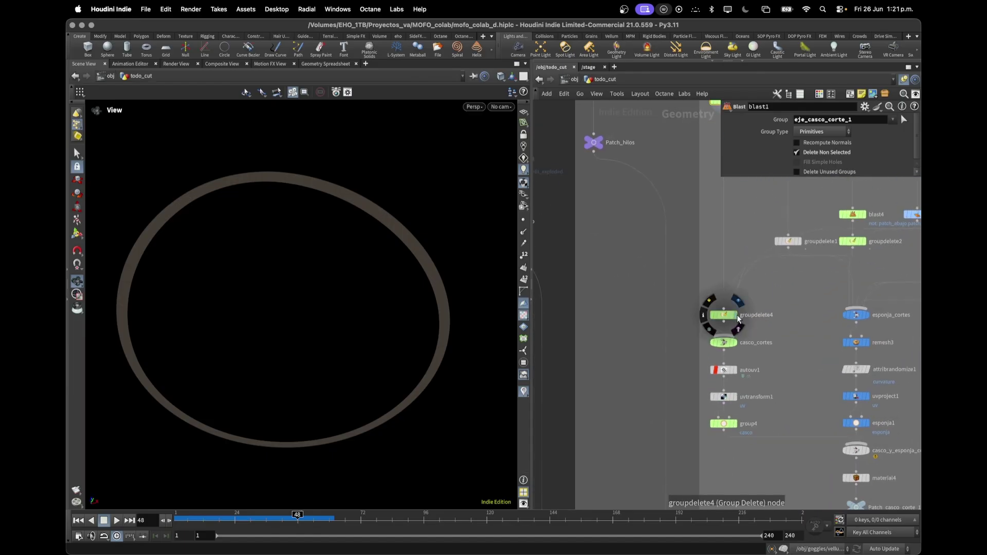
pyautogui.click(725, 343)
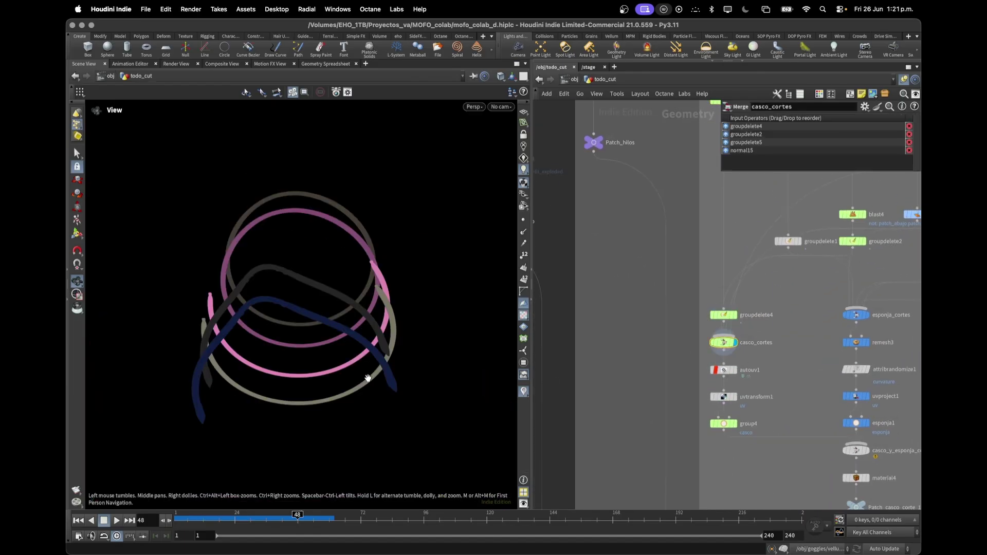
pyautogui.moveTo(376, 366); pyautogui.dragTo(345, 421)
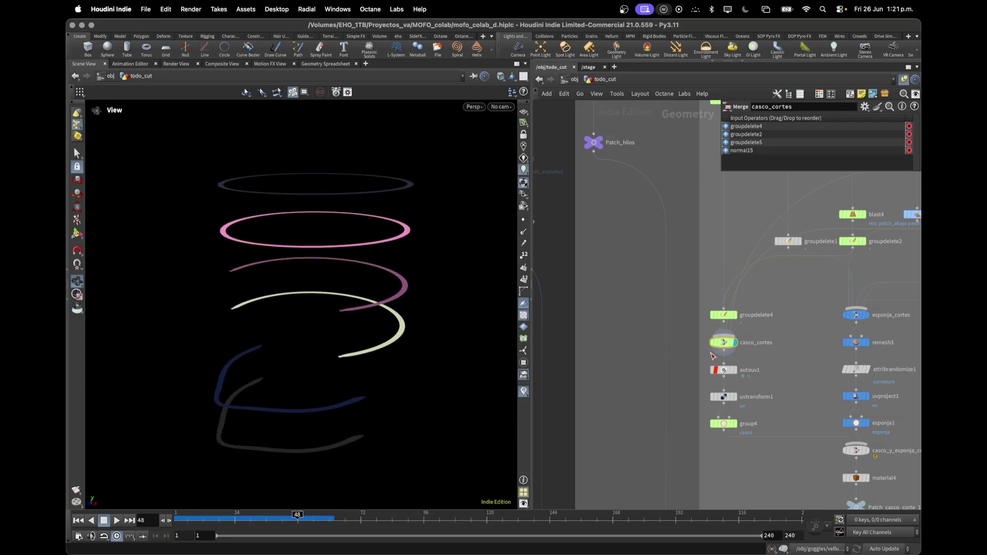
# Step: Display group4, which assigns the caps to the casco group, and bring the neighbouring sponge branch into view
pyautogui.click(736, 424)
pyautogui.scroll(-2, 740, 437)
pyautogui.moveTo(741, 455); pyautogui.dragTo(602, 435, button='middle')
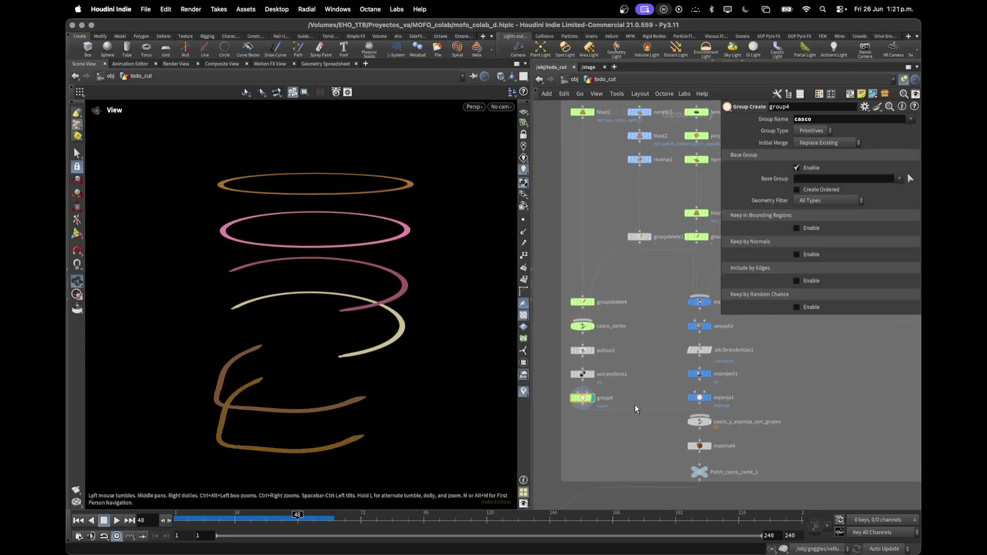
# Step: Display the casco_y_esponja_con_grupos merge and inspect the combined shell and sponge caps from close up
pyautogui.click(706, 422)
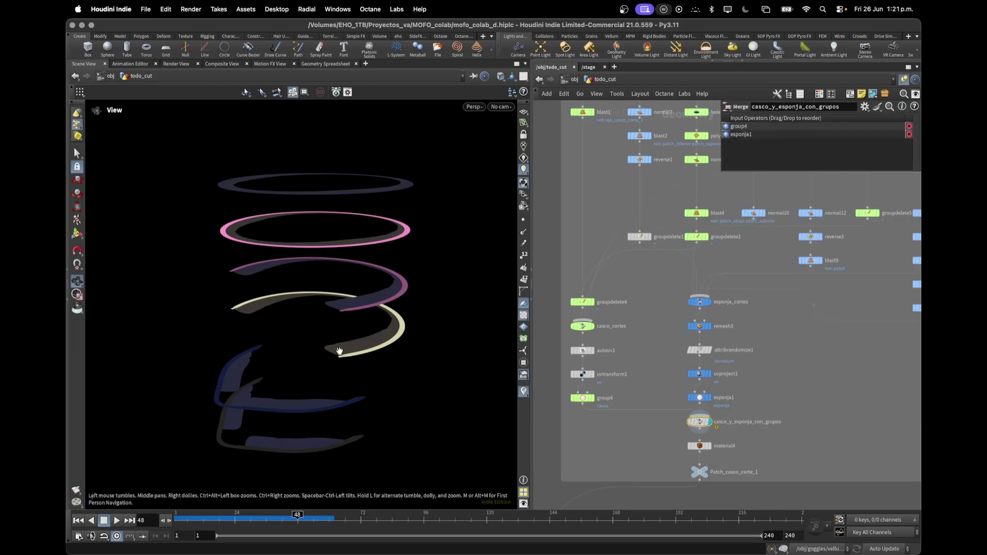
pyautogui.scroll(5, 339, 351)
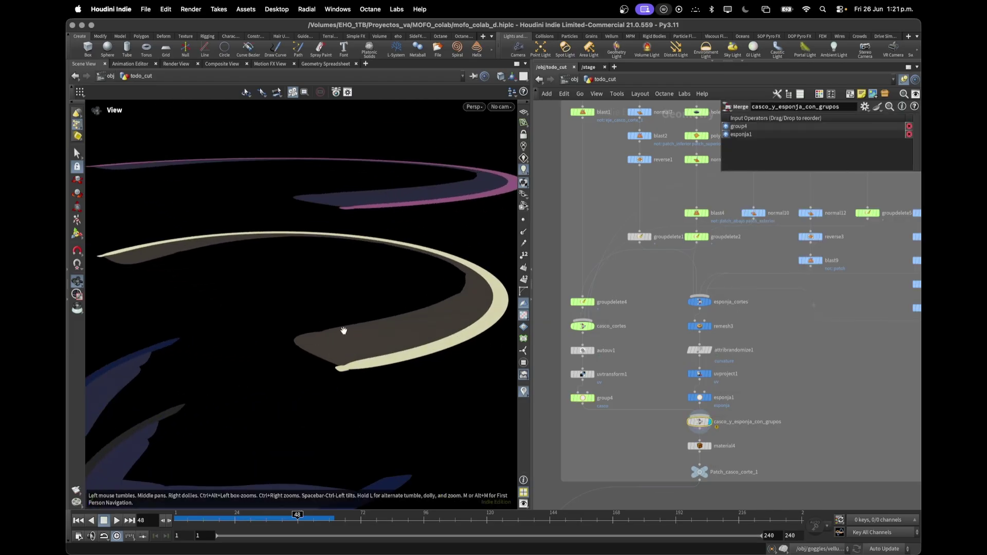
pyautogui.scroll(3, 344, 331)
pyautogui.moveTo(335, 336); pyautogui.dragTo(342, 365)
pyautogui.moveTo(773, 466); pyautogui.dragTo(678, 389, button='middle')
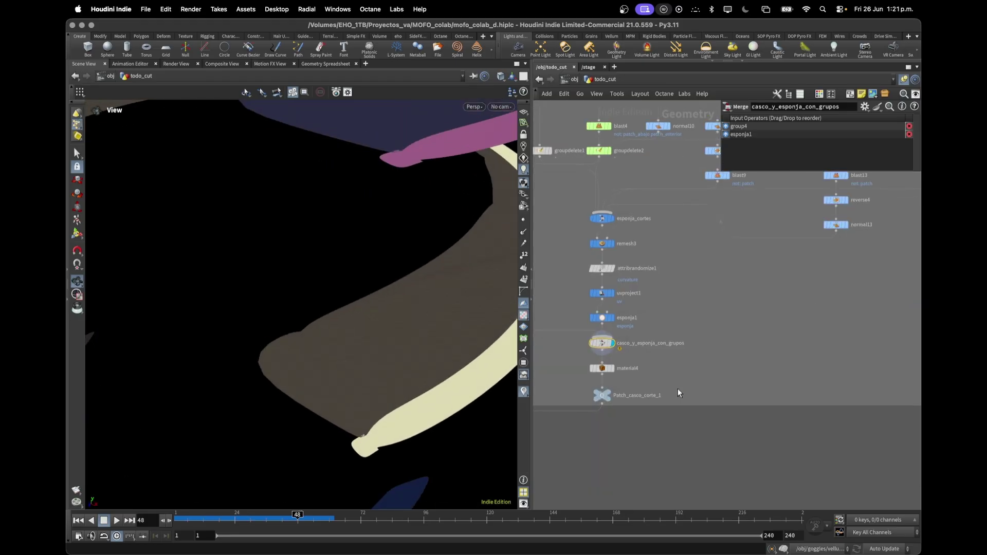
# Step: Display Patch_casco_corte_1 and examine the shell rim and sponge cap surfaces along the curved cut from close up
pyautogui.click(611, 393)
pyautogui.moveTo(426, 351); pyautogui.dragTo(261, 404)
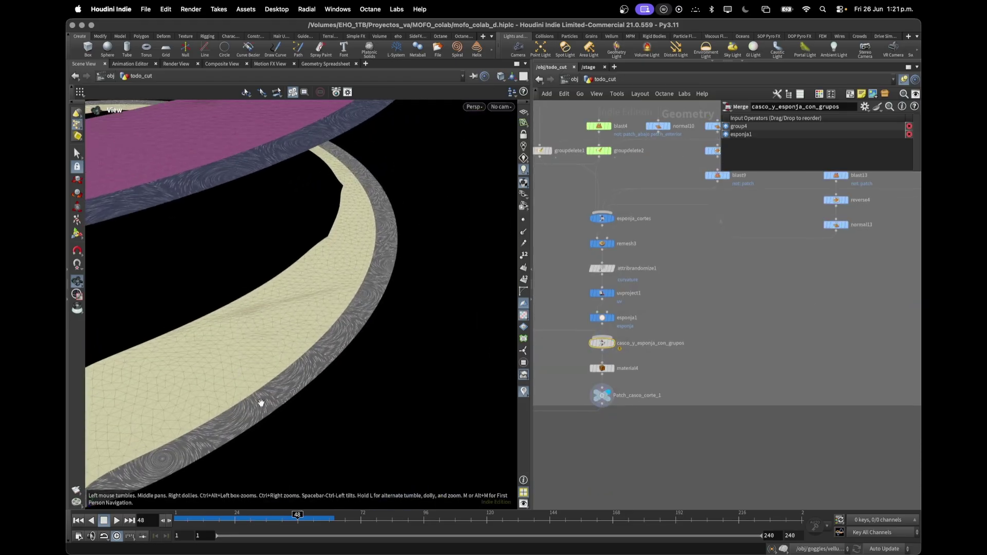
pyautogui.moveTo(184, 400); pyautogui.dragTo(260, 391)
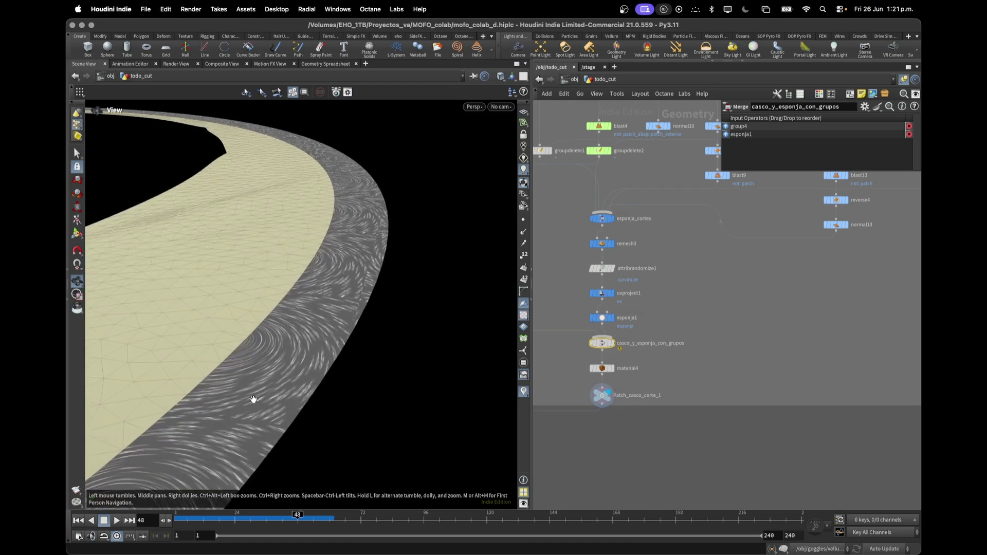
pyautogui.scroll(4, 260, 391)
pyautogui.scroll(-8, 260, 391)
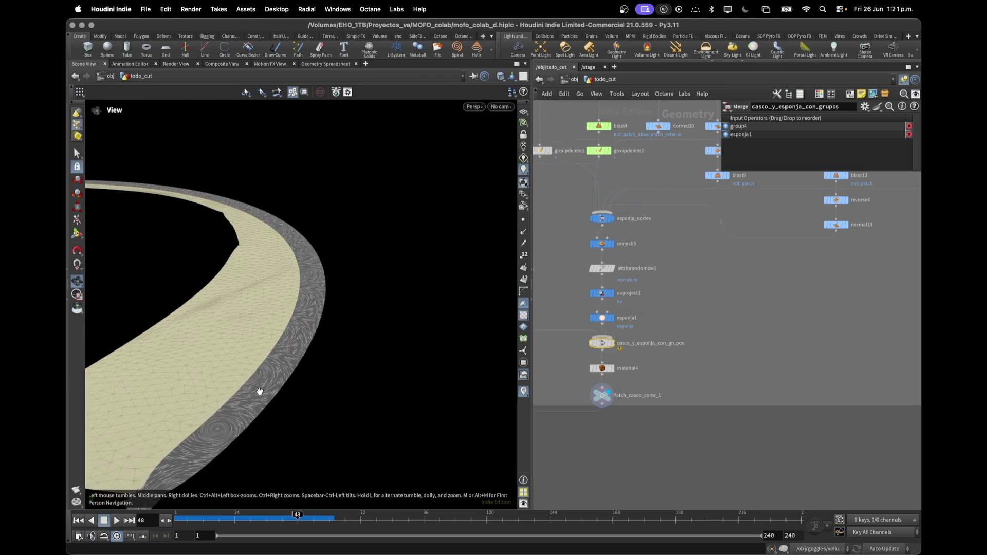
pyautogui.moveTo(260, 391); pyautogui.dragTo(375, 307)
pyautogui.scroll(3, 341, 412)
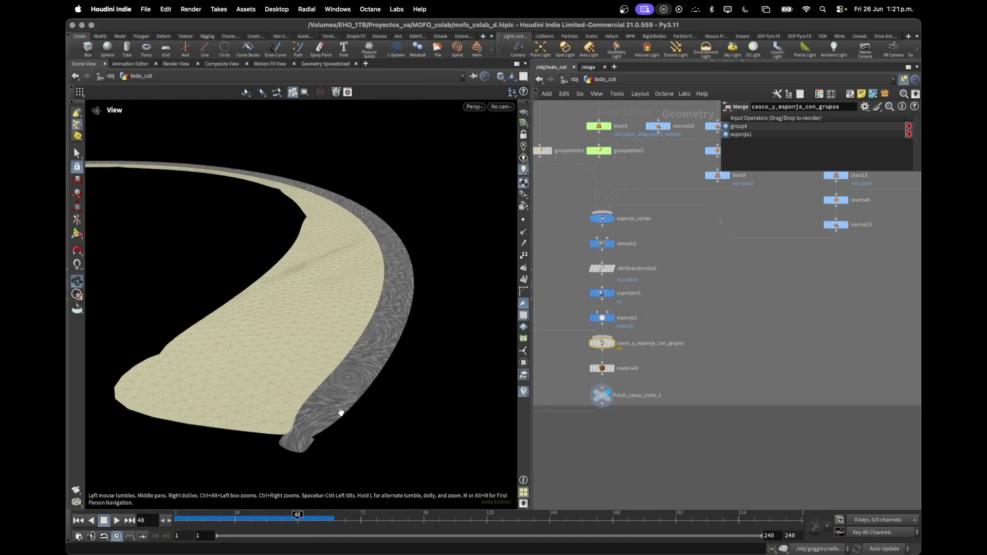
# Step: Go to the IMPORT GOGGLES branch, display polyslice3 and view the sliced goggles from several angles
pyautogui.moveTo(735, 306); pyautogui.dragTo(683, 383, button='middle')
pyautogui.scroll(1, 683, 383)
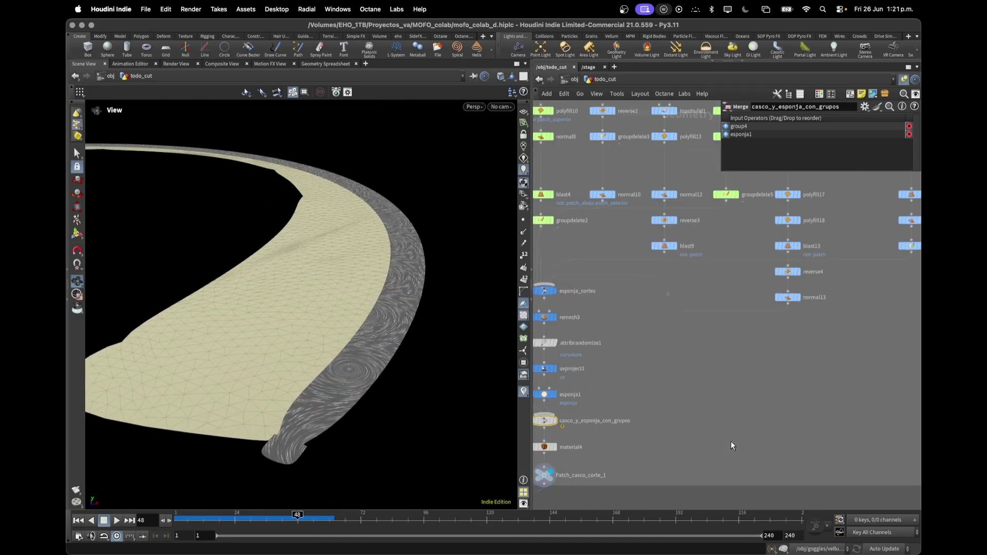
pyautogui.scroll(-10, 669, 433)
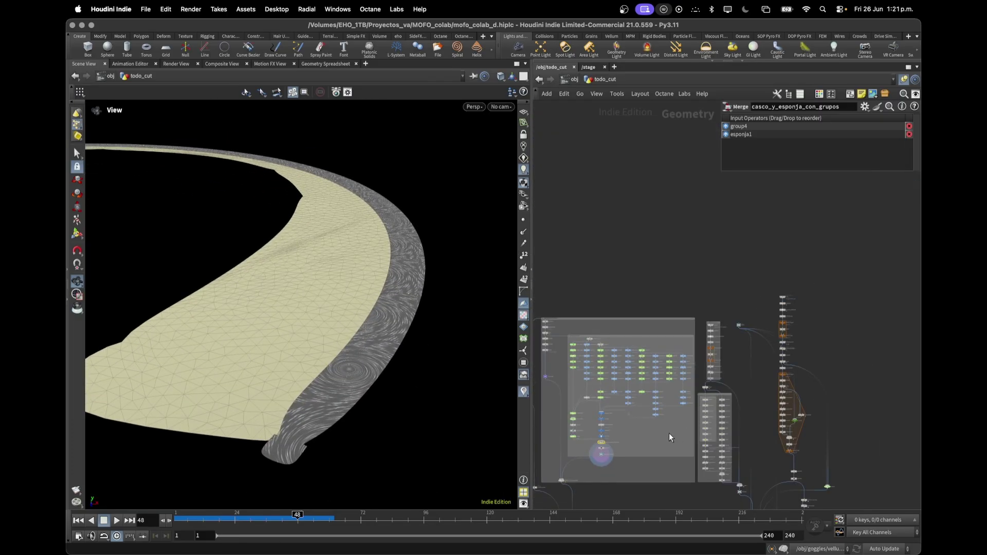
pyautogui.scroll(10, 668, 433)
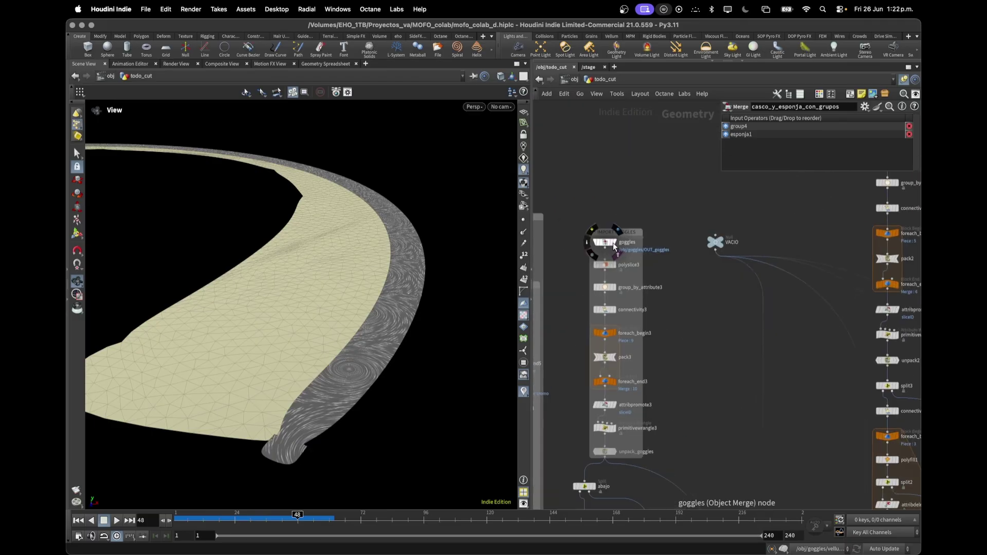
pyautogui.scroll(2, 613, 242)
pyautogui.click(615, 269)
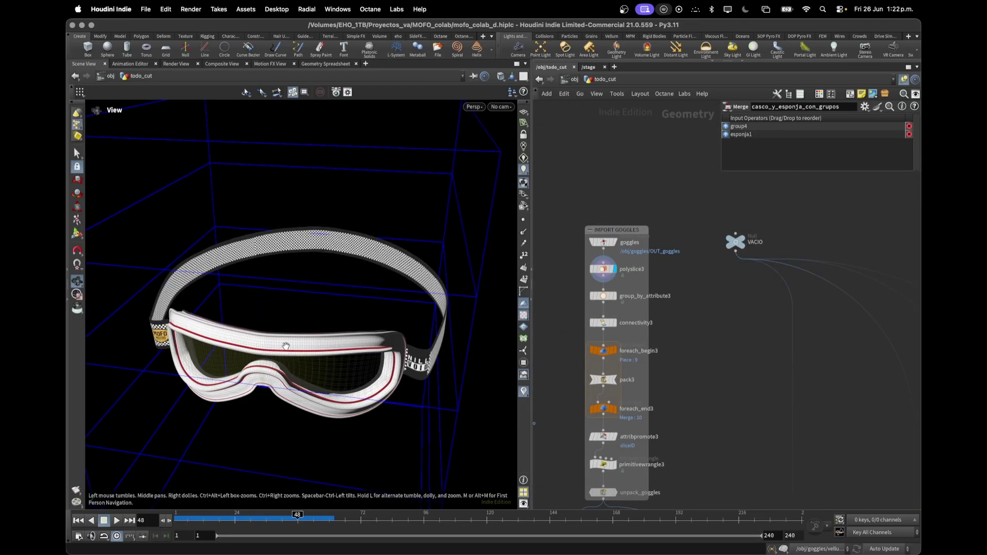
pyautogui.moveTo(285, 344); pyautogui.dragTo(268, 325)
pyautogui.moveTo(417, 344); pyautogui.dragTo(321, 240, button='middle')
pyautogui.scroll(-1, 594, 279)
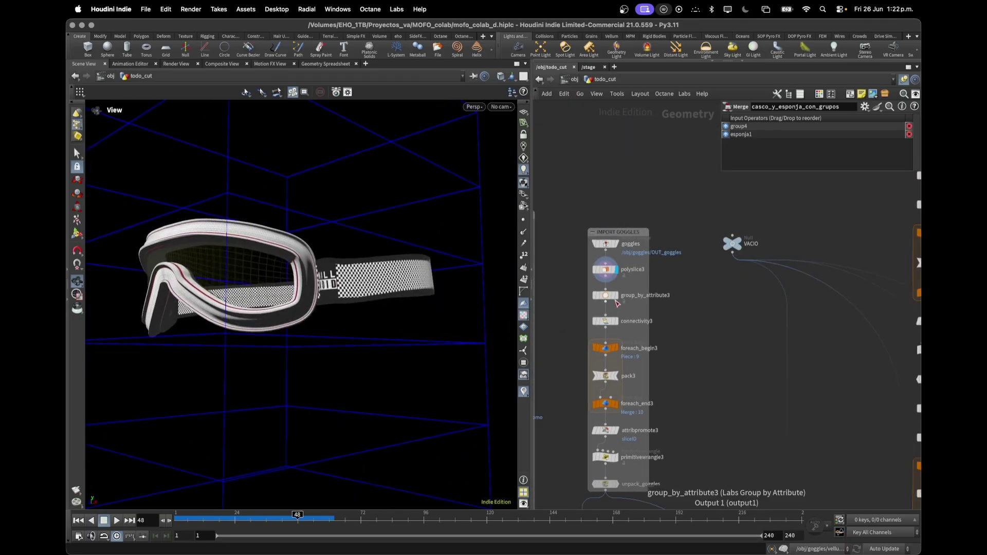
# Step: Display unpack_goggles to view the separated goggle halves, and merge4 to inspect the cap on the goggle frame's cut
pyautogui.click(615, 485)
pyautogui.moveTo(290, 287); pyautogui.dragTo(344, 329)
pyautogui.moveTo(740, 414); pyautogui.dragTo(714, 10, button='middle')
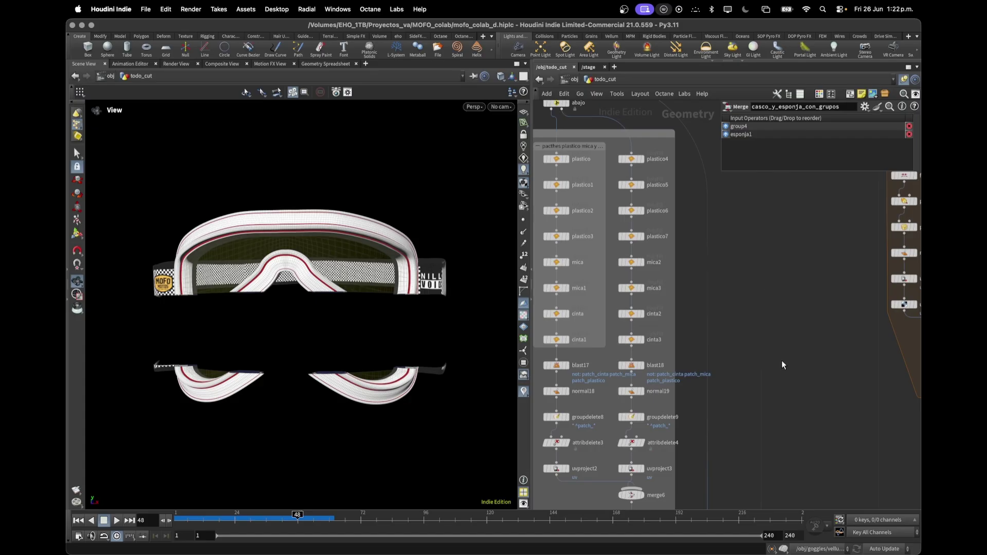
pyautogui.moveTo(773, 373); pyautogui.dragTo(775, 208, button='middle')
pyautogui.click(730, 379)
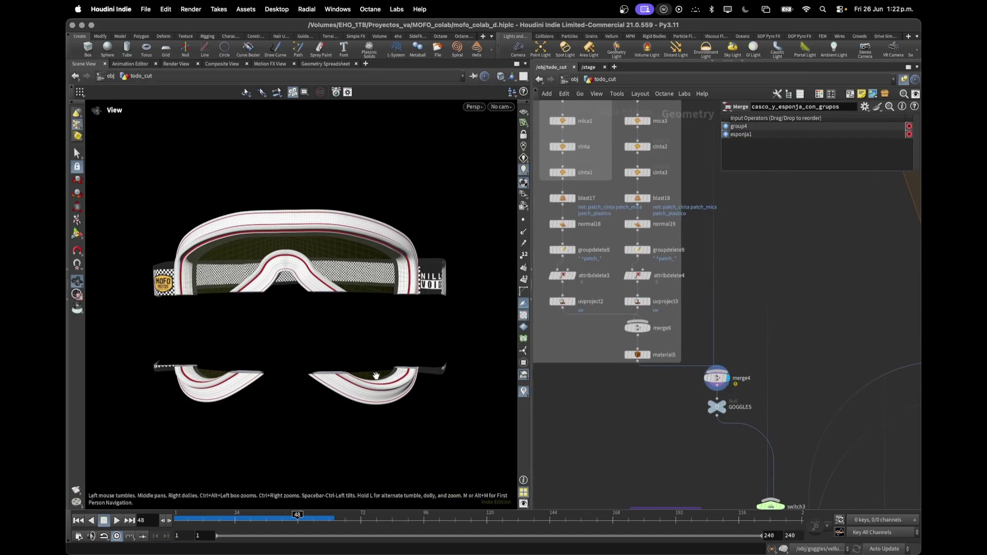
pyautogui.scroll(5, 340, 362)
pyautogui.moveTo(341, 362); pyautogui.dragTo(235, 374)
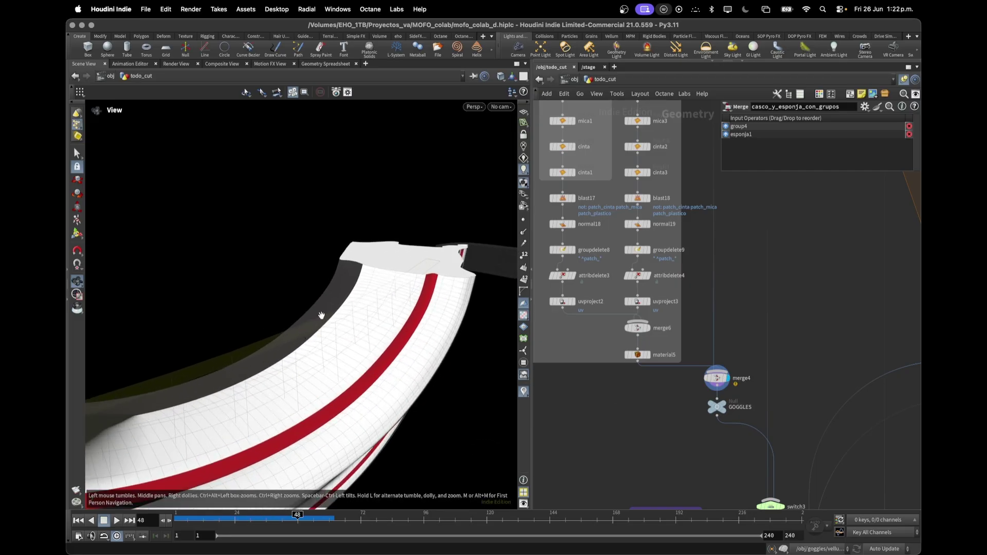
pyautogui.scroll(-5, 696, 410)
# Step: Find the face branch in the network, display the cara object merge and frame the whole head
pyautogui.moveTo(698, 410); pyautogui.dragTo(853, 416, button='middle')
pyautogui.scroll(8, 797, 311)
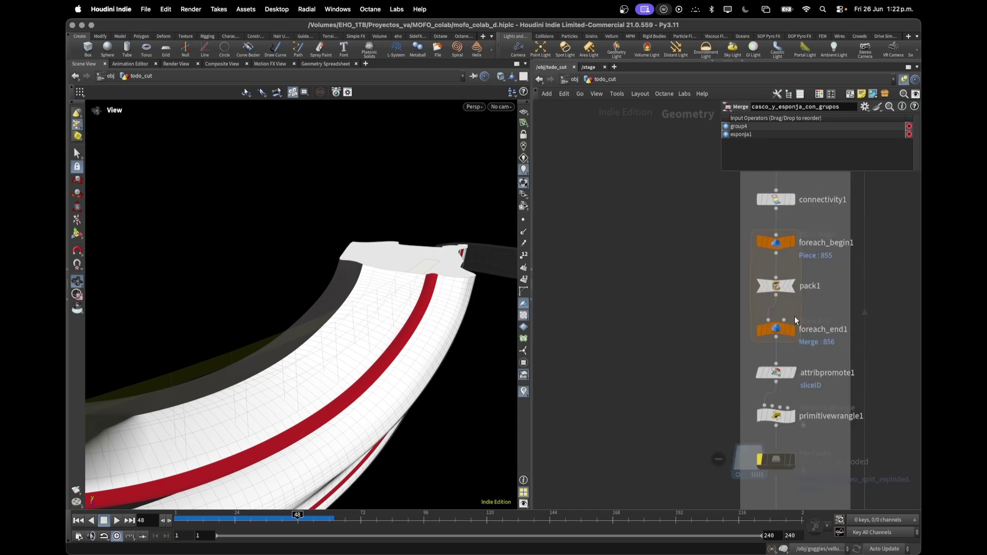
pyautogui.scroll(-1, 782, 390)
pyautogui.moveTo(688, 388); pyautogui.dragTo(537, 239, button='middle')
pyautogui.scroll(-10, 746, 451)
pyautogui.scroll(6, 831, 426)
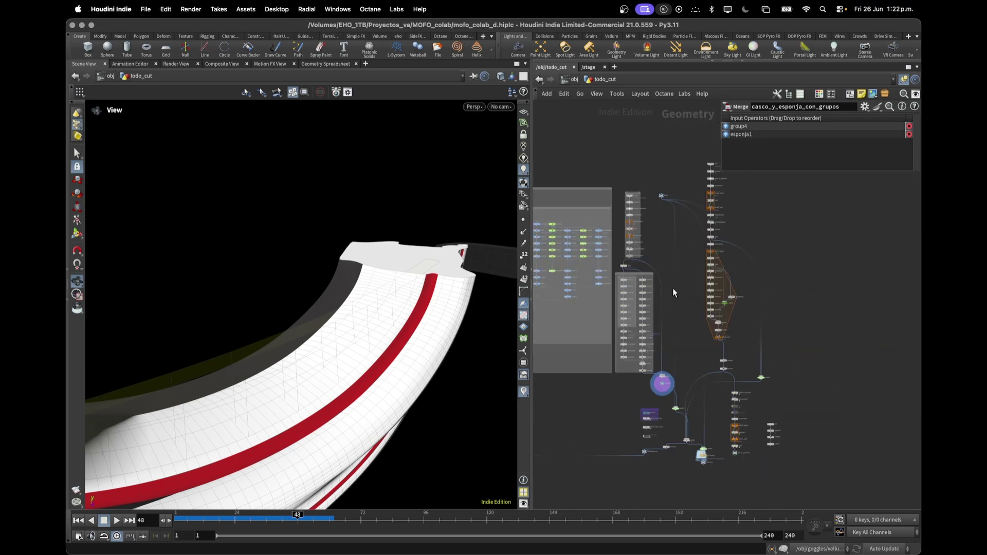
pyautogui.scroll(8, 702, 331)
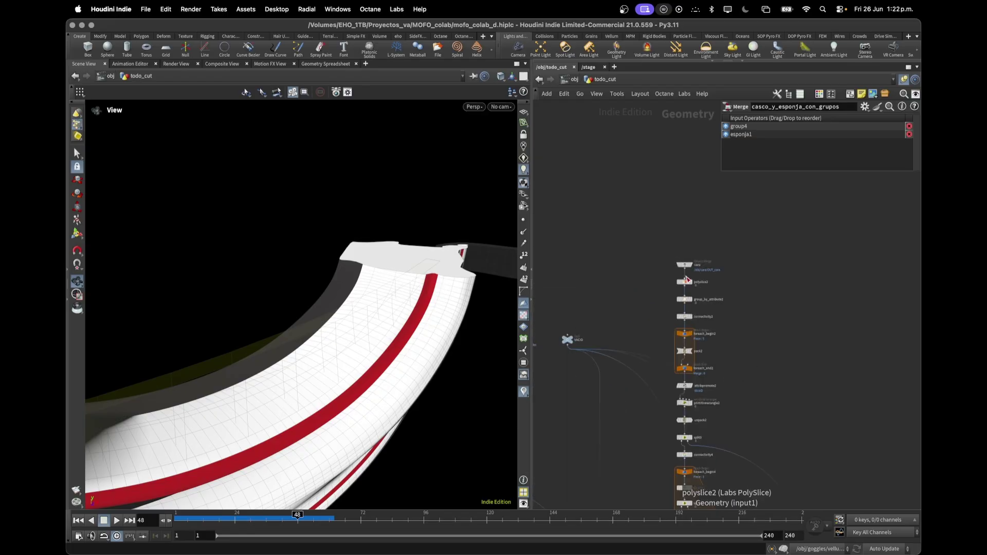
pyautogui.hscroll(-4, 721, 272)
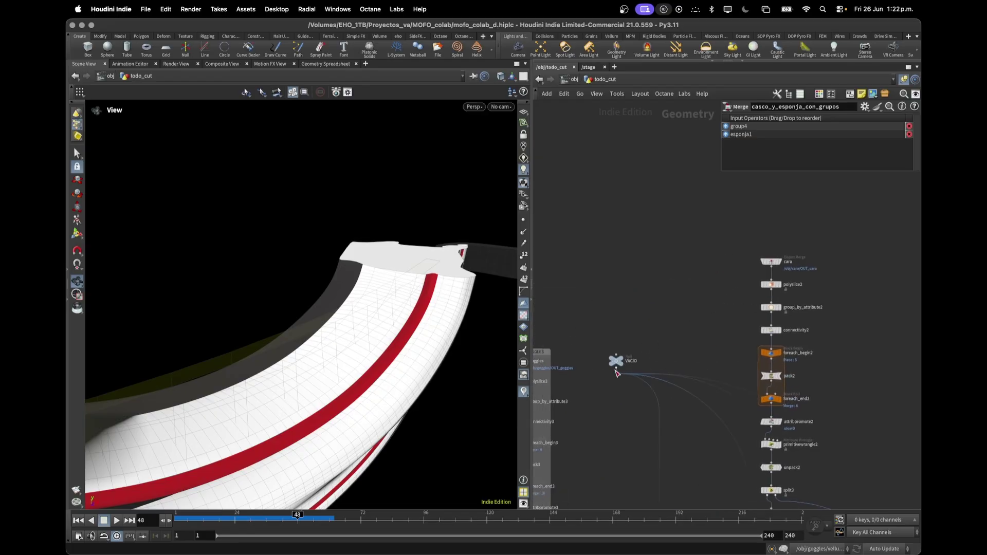
pyautogui.click(776, 264)
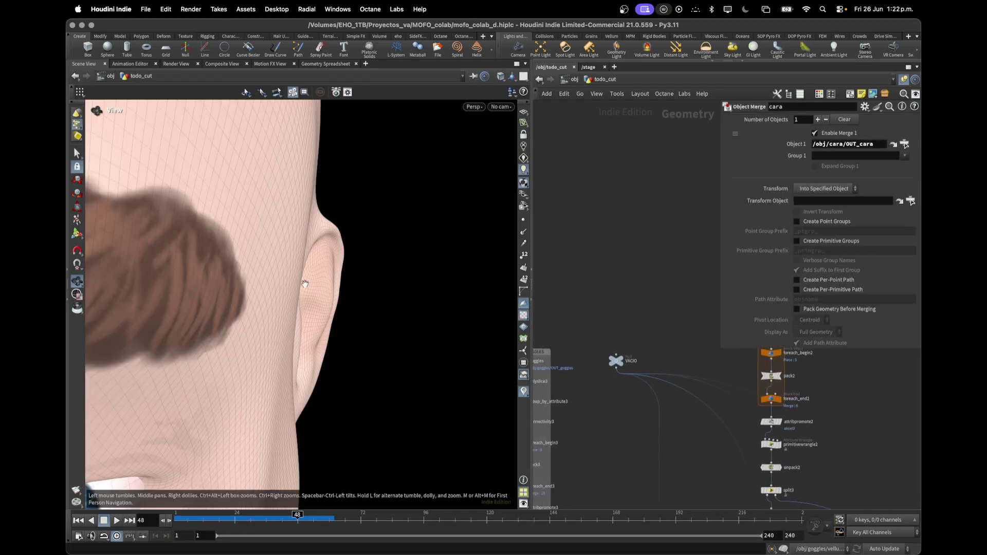
pyautogui.press('h')
pyautogui.moveTo(338, 392); pyautogui.dragTo(357, 353)
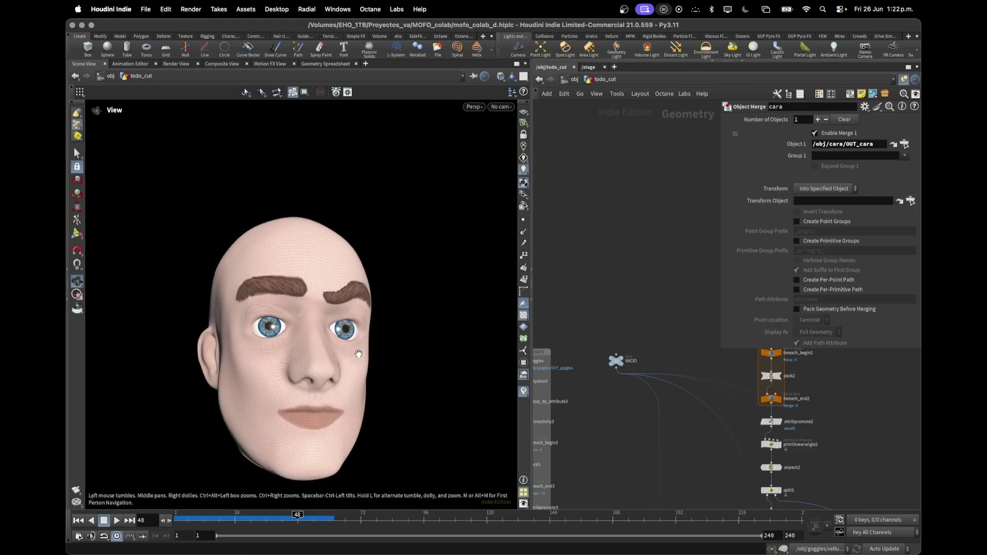
# Step: Display connectivity2 to review how the head is divided into slice sections
pyautogui.moveTo(837, 409); pyautogui.dragTo(686, 251, button='middle')
pyautogui.scroll(3, 750, 402)
pyautogui.click(656, 335)
pyautogui.scroll(-1, 686, 251)
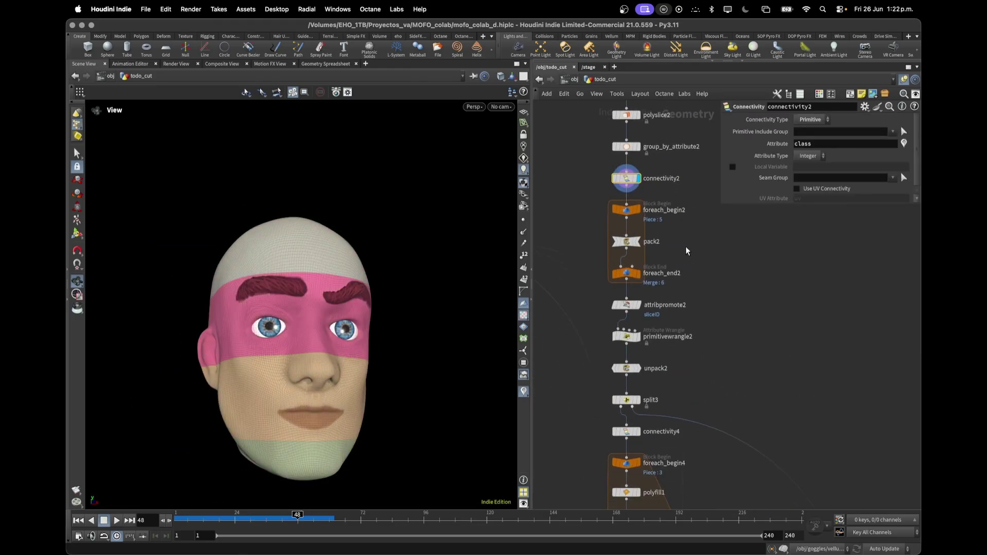
pyautogui.scroll(-2, 720, 355)
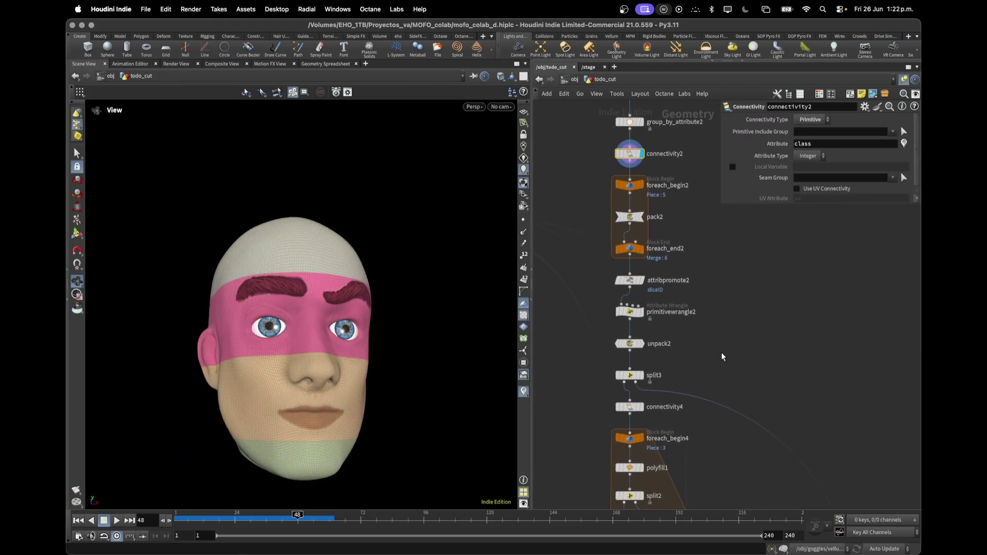
# Step: Display split3 and connectivity4 to view the exploded head sections with the eyes separated out
pyautogui.click(648, 311)
pyautogui.moveTo(294, 242); pyautogui.dragTo(310, 230)
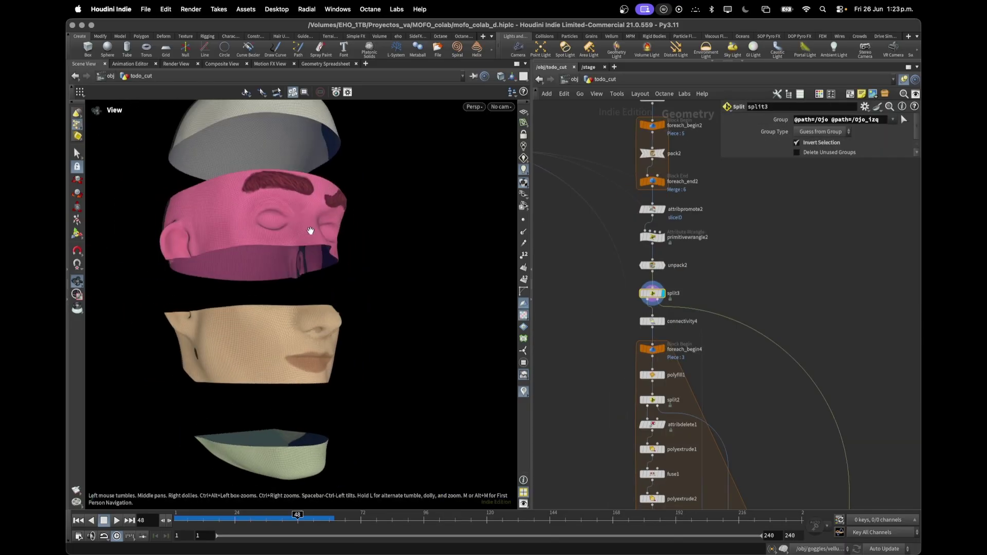
pyautogui.press('Down')
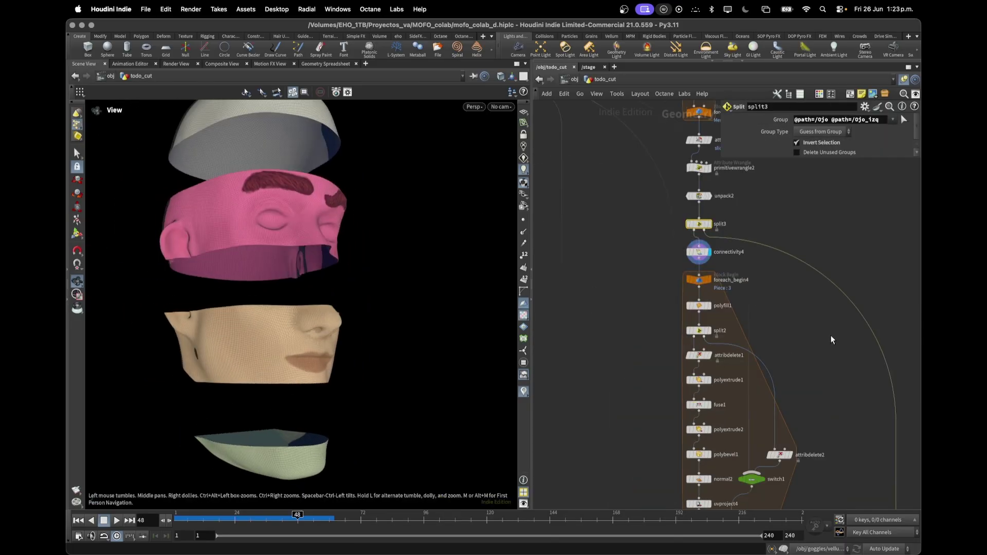
# Step: Display foreach_end4 and inspect the capped underside of the head's top section from close up
pyautogui.moveTo(757, 497); pyautogui.dragTo(682, 342, button='middle')
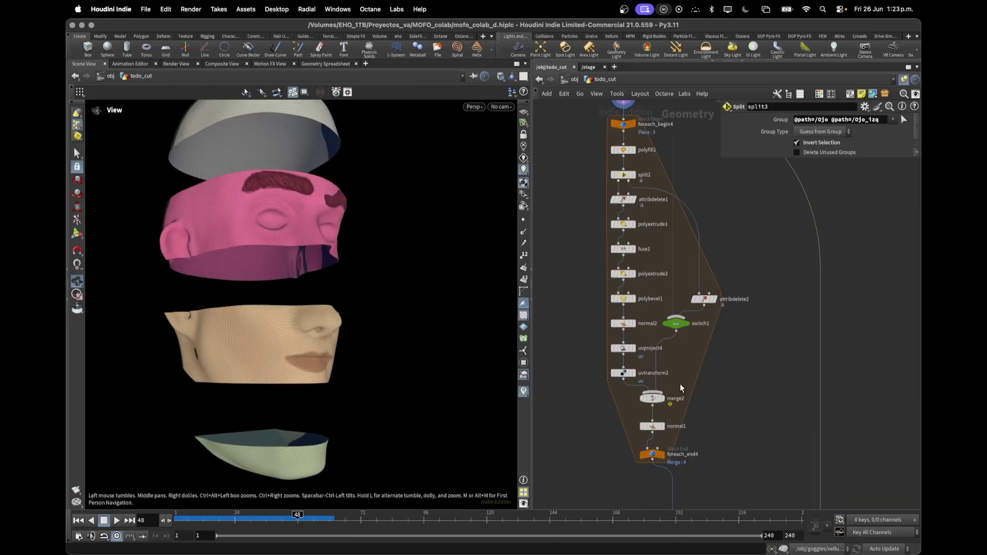
pyautogui.click(664, 455)
pyautogui.click(650, 454)
pyautogui.moveTo(260, 235); pyautogui.dragTo(274, 162)
pyautogui.scroll(10, 289, 160)
pyautogui.moveTo(289, 161); pyautogui.dragTo(298, 236, button='middle')
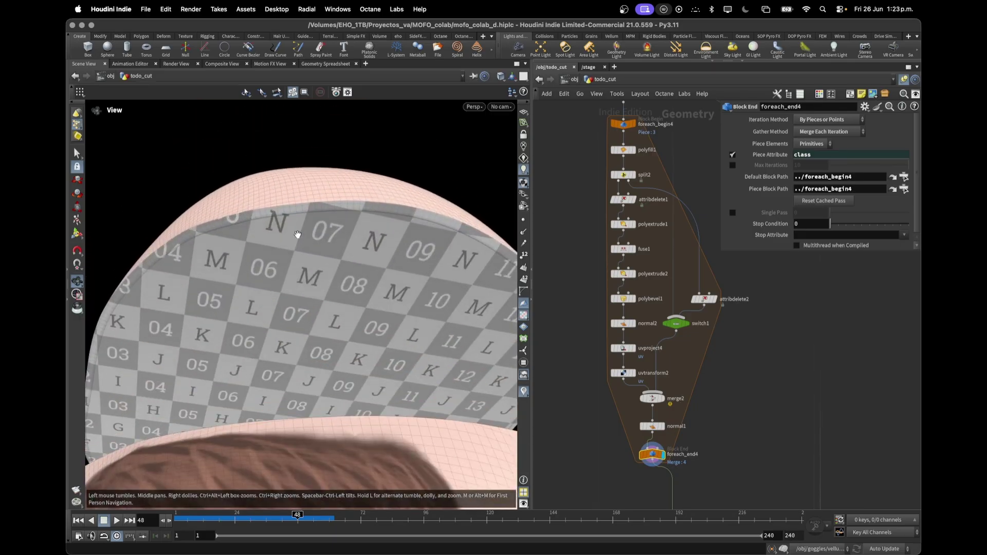
pyautogui.moveTo(297, 236); pyautogui.dragTo(265, 203)
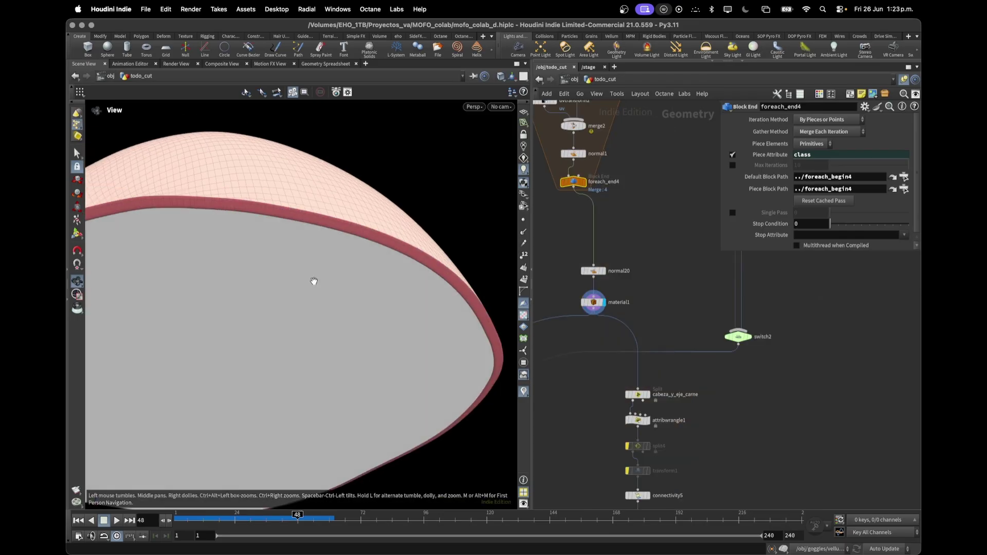
# Step: View the head cap with its material1 assignment from below and display the cabeza_y_eje_carne split
pyautogui.moveTo(313, 283); pyautogui.dragTo(271, 280)
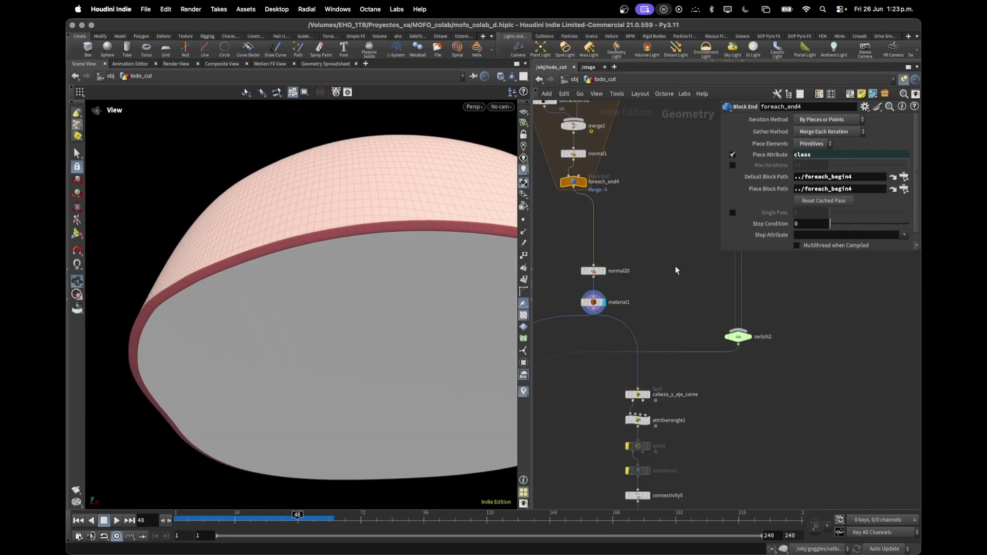
pyautogui.scroll(-10, 675, 267)
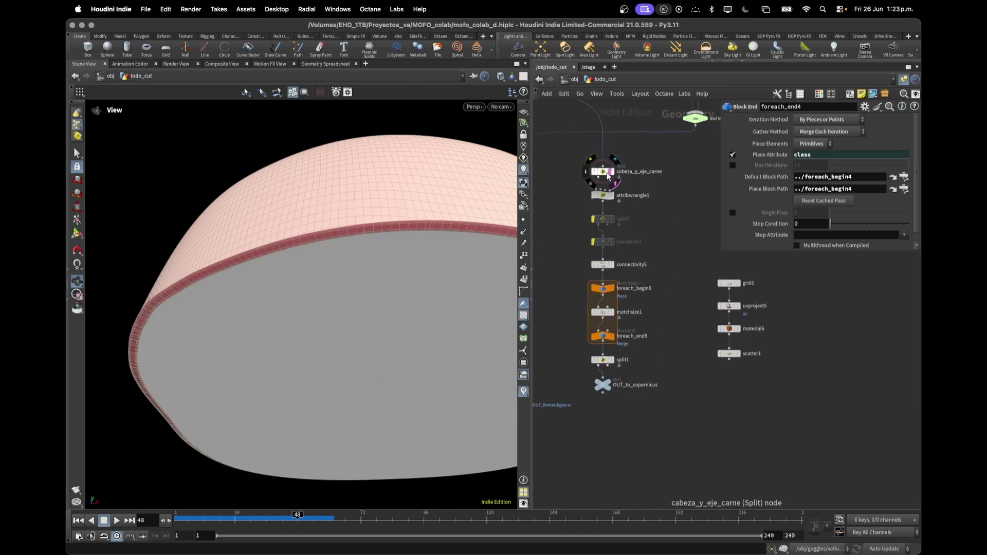
pyautogui.click(612, 173)
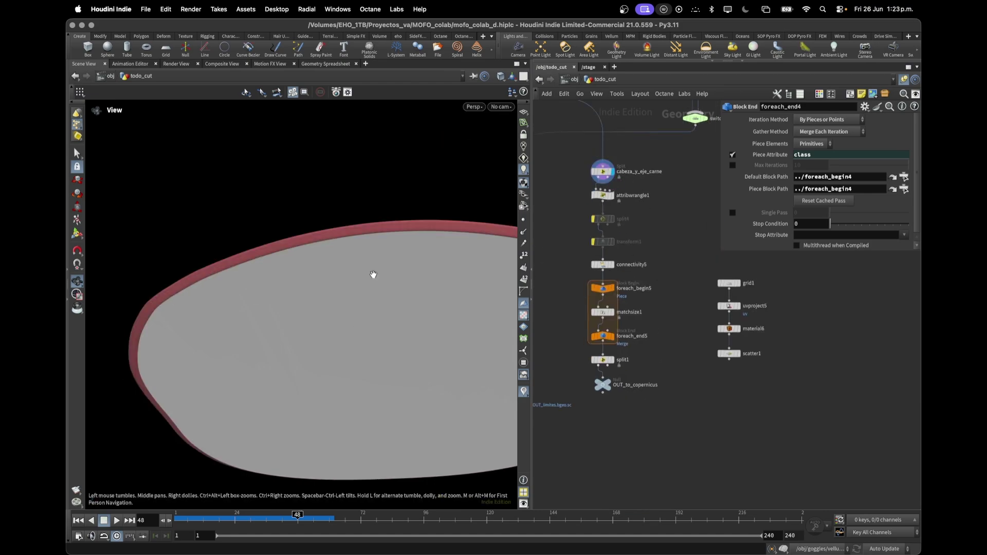
# Step: Display OUT_to_copernicus and attribwrangle1 in turn to check the head-cut geometry prepared for Copernicus
pyautogui.moveTo(630, 428); pyautogui.dragTo(694, 467, button='middle')
pyautogui.scroll(2, 718, 442)
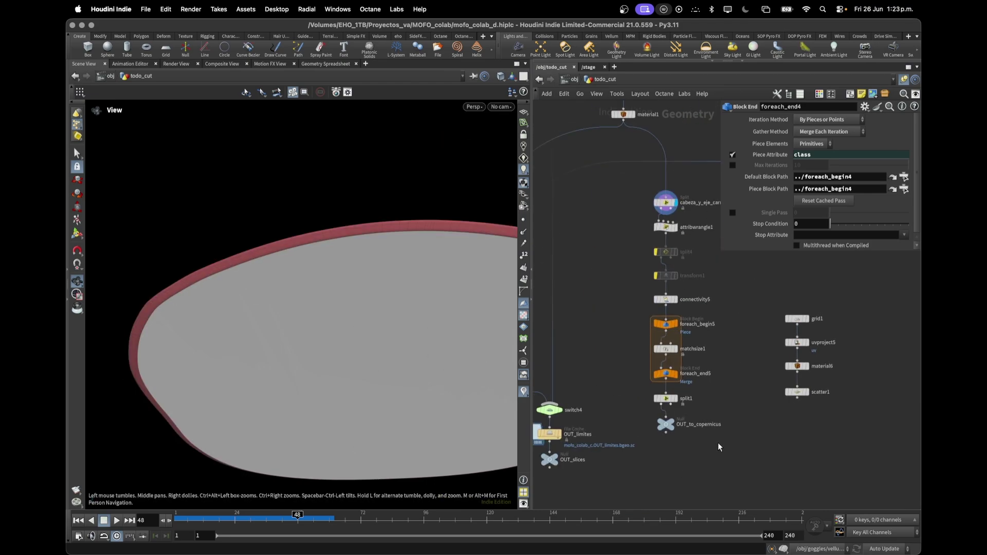
pyautogui.click(668, 442)
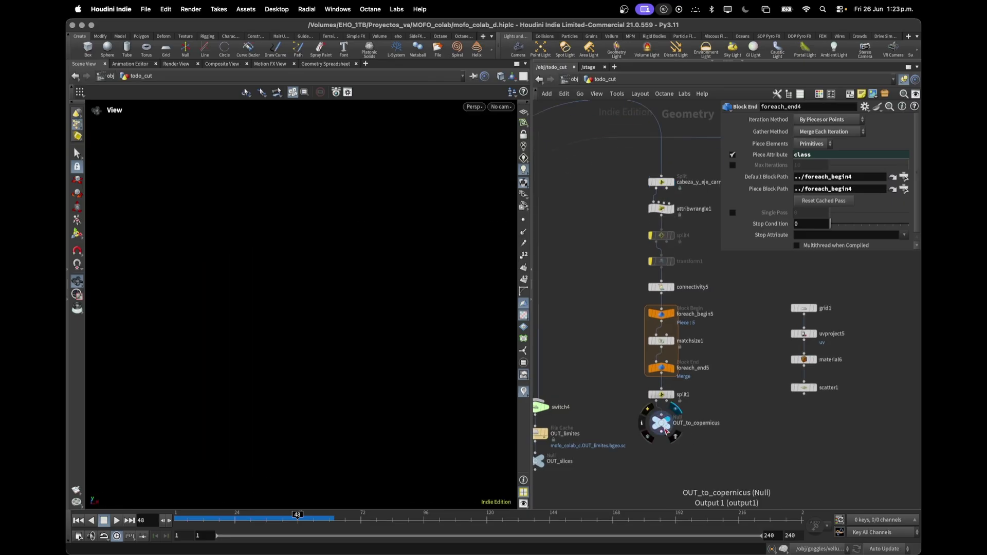
pyautogui.click(669, 225)
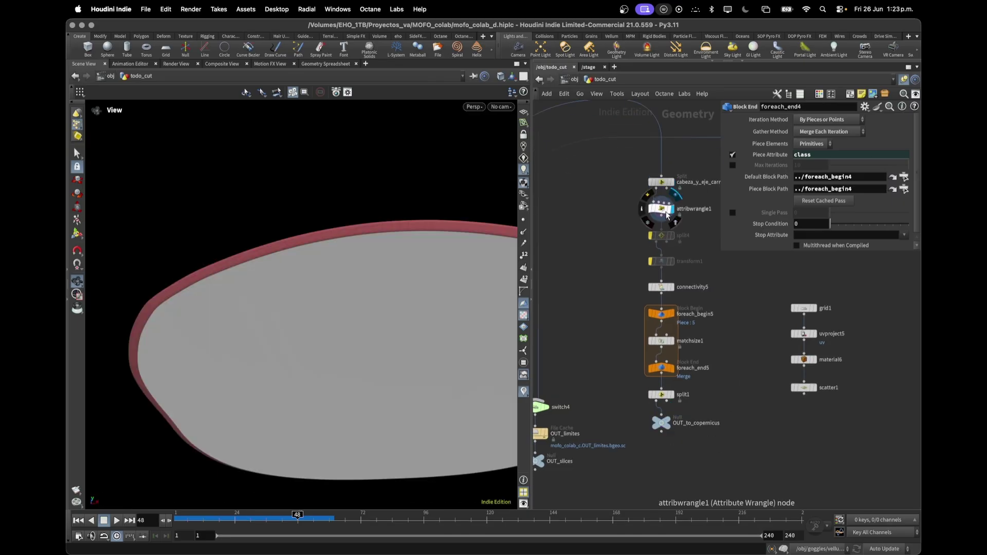
pyautogui.scroll(2, 354, 335)
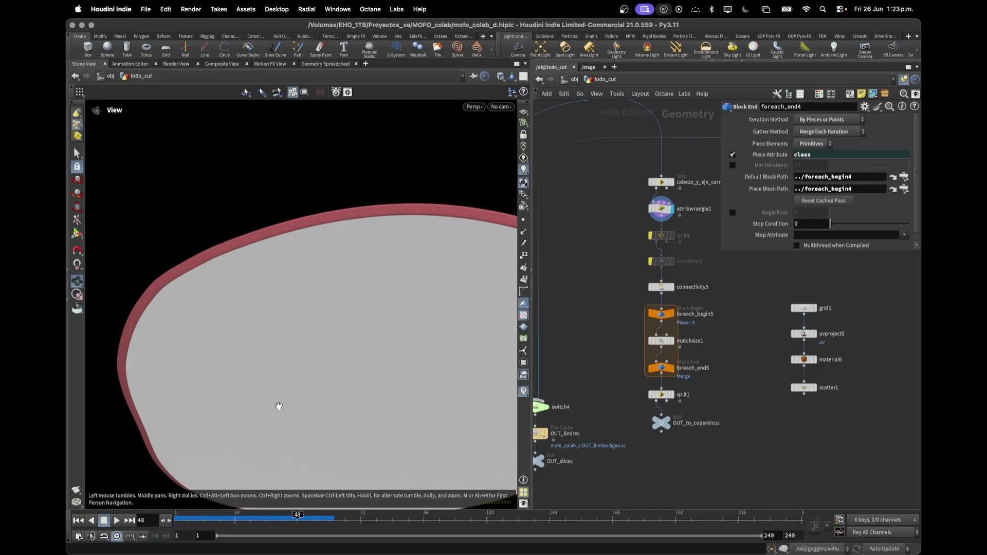
# Step: Display the OUT_slices null and view the stacked cut surfaces from above and below
pyautogui.click(668, 424)
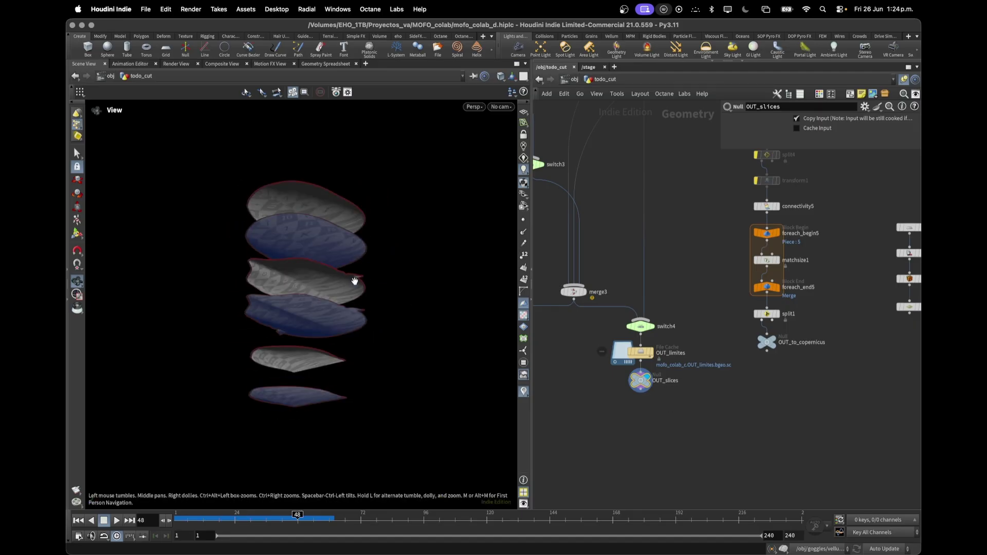
pyautogui.moveTo(312, 297); pyautogui.dragTo(295, 390)
pyautogui.moveTo(848, 401); pyautogui.dragTo(921, 437, button='middle')
pyautogui.scroll(3, 760, 420)
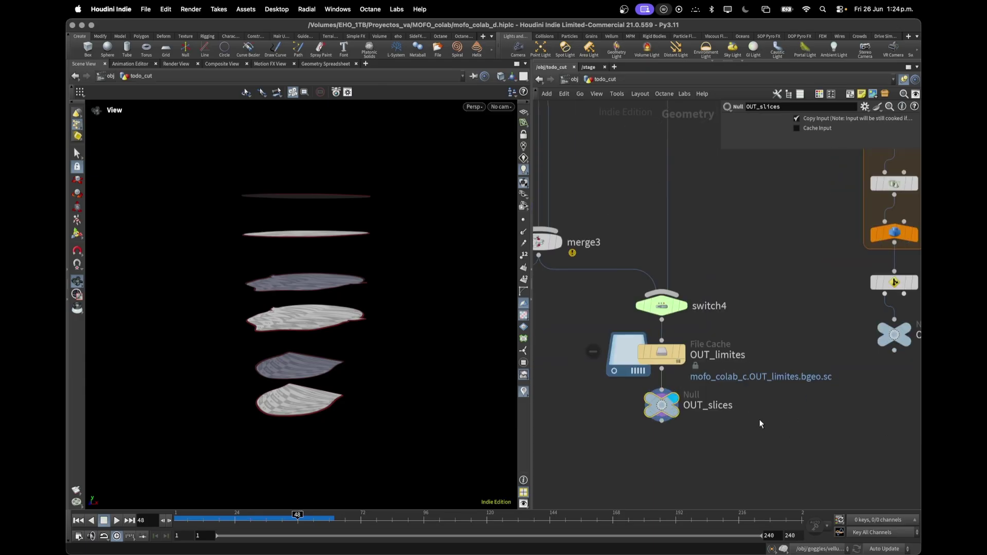
pyautogui.scroll(-5, 832, 403)
pyautogui.moveTo(790, 423); pyautogui.dragTo(739, 436, button='middle')
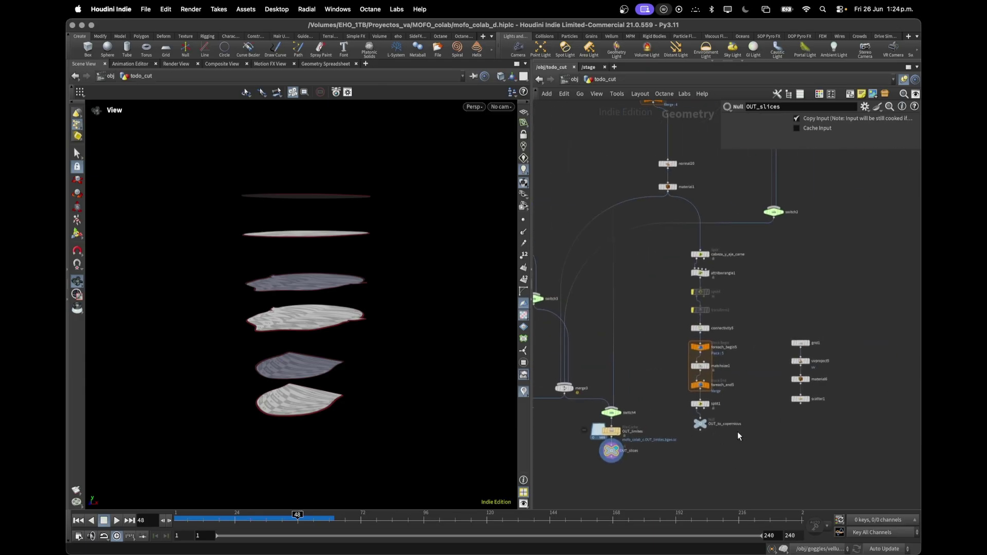
pyautogui.scroll(3, 761, 359)
pyautogui.scroll(-5, 778, 347)
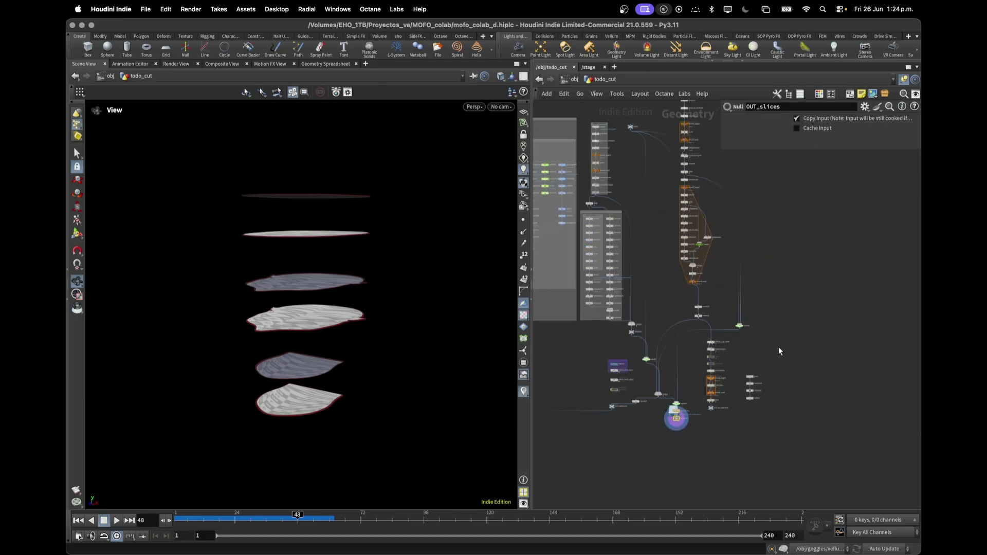
# Step: Select the grid1-to-scatter1 node chain and show scatter1's settings
pyautogui.moveTo(760, 423); pyautogui.dragTo(732, 382)
pyautogui.scroll(2, 744, 409)
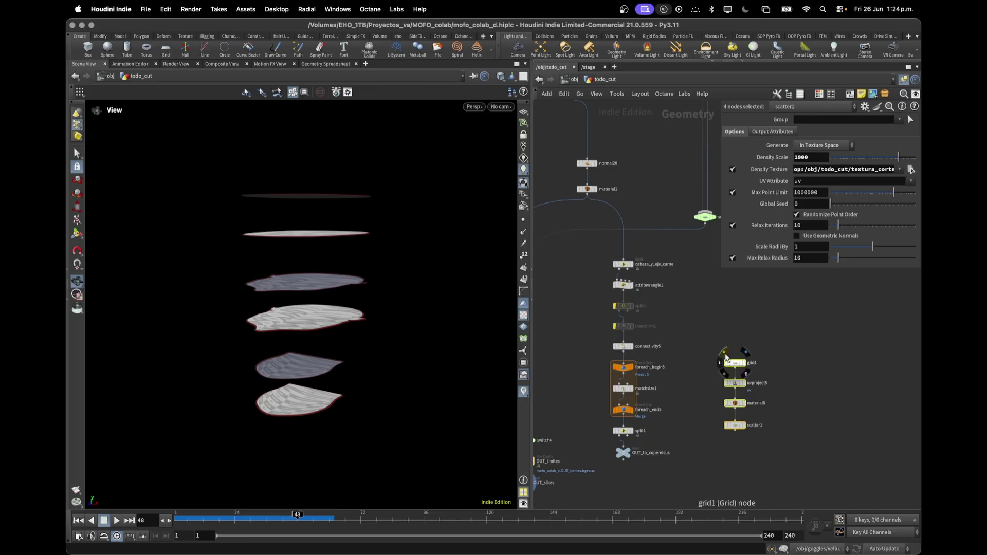
pyautogui.click(725, 354)
pyautogui.click(693, 450)
# Step: Display out_todo_cut in the OUT network box to view the complete exploded helmet and head
pyautogui.moveTo(652, 456); pyautogui.dragTo(913, 357, button='middle')
pyautogui.moveTo(571, 384); pyautogui.dragTo(786, 402, button='middle')
pyautogui.scroll(-3, 785, 403)
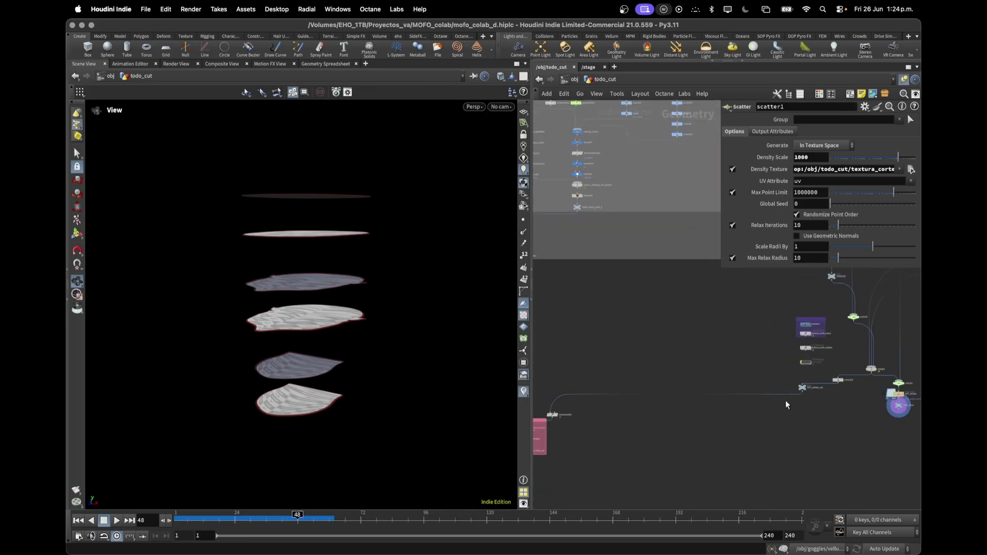
pyautogui.moveTo(588, 455); pyautogui.dragTo(742, 422, button='middle')
pyautogui.scroll(5, 697, 427)
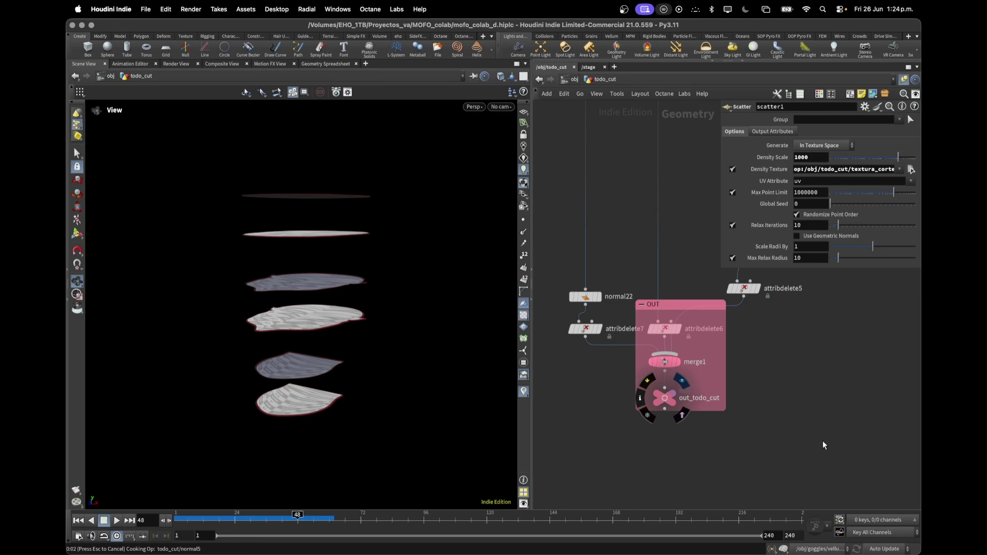
pyautogui.moveTo(308, 273); pyautogui.dragTo(340, 399)
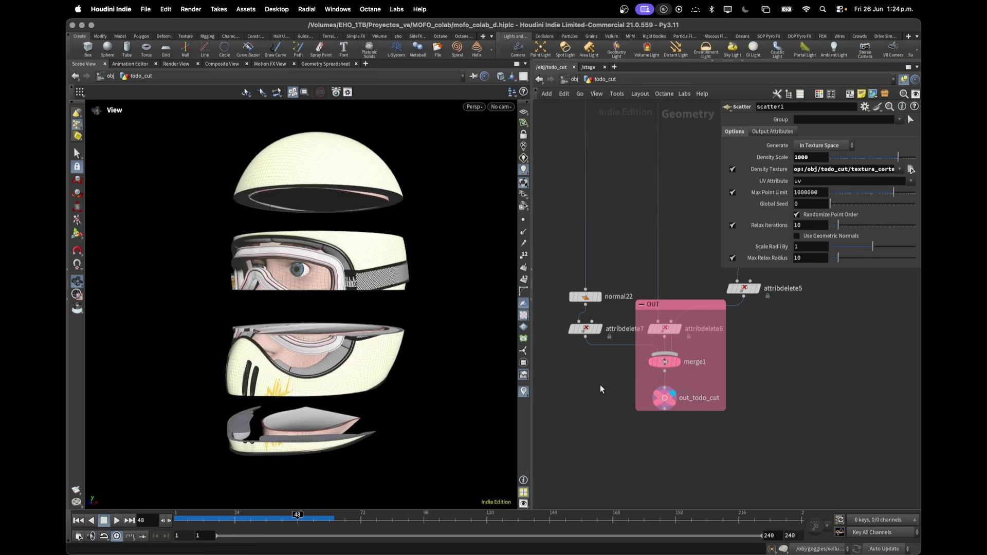
# Step: Return to the object level, hide todo_cut, show mpm_slices and enter its network
pyautogui.press('u')
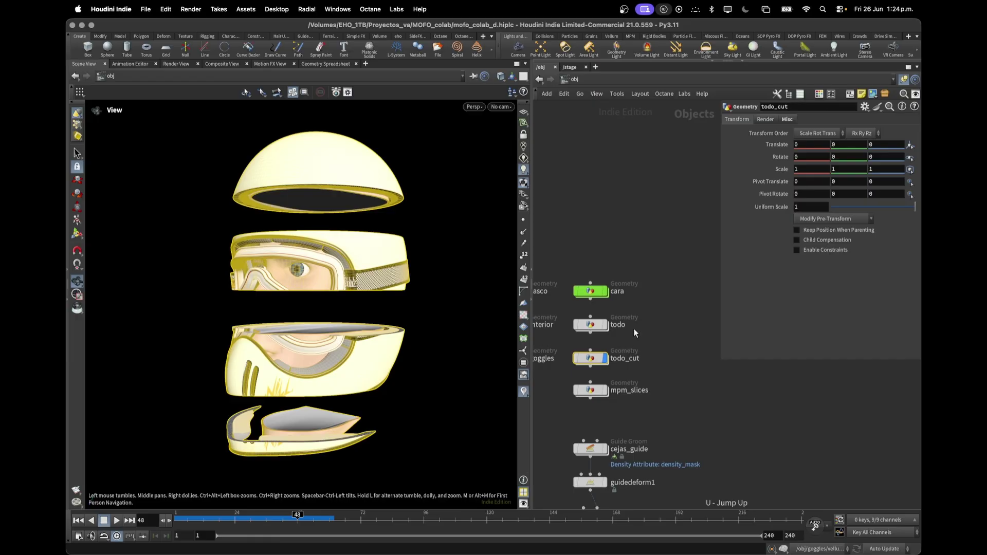
pyautogui.click(605, 360)
pyautogui.click(606, 391)
pyautogui.doubleClick(589, 391)
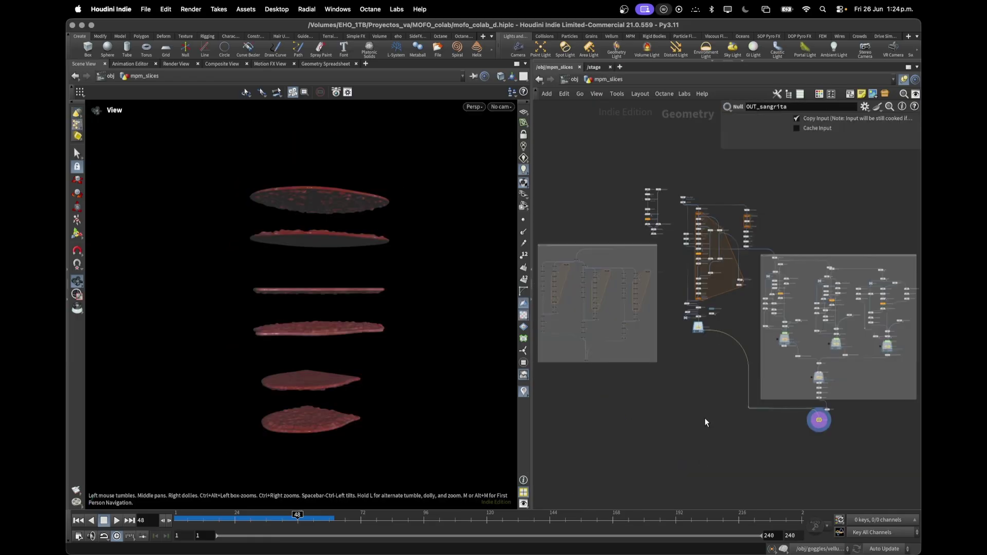
# Step: Examine the mpm_slices network, from the separate polyextrude1 node group to the merge9 and OUT_sangrita nodes
pyautogui.moveTo(573, 356); pyautogui.dragTo(573, 356)
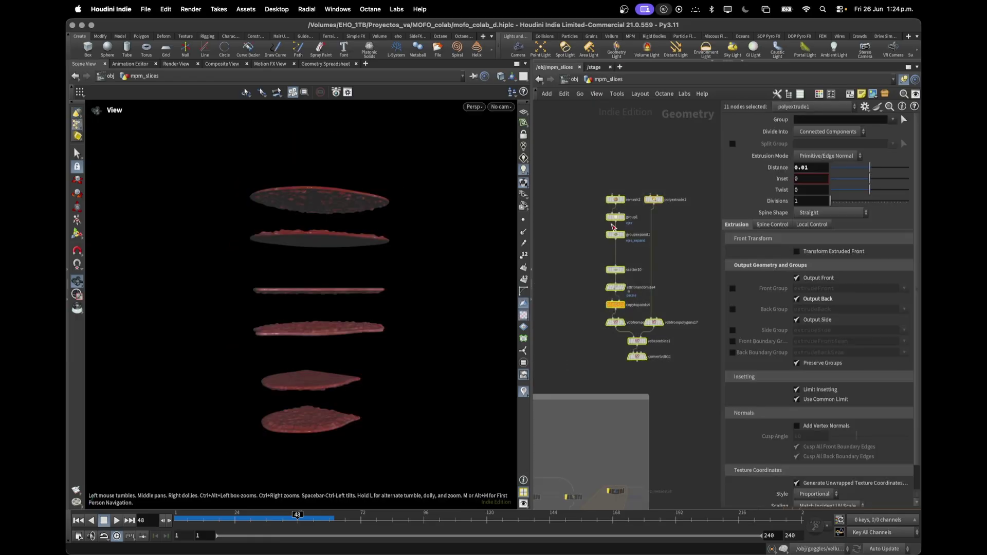
pyautogui.moveTo(585, 350); pyautogui.dragTo(654, 143, button='middle')
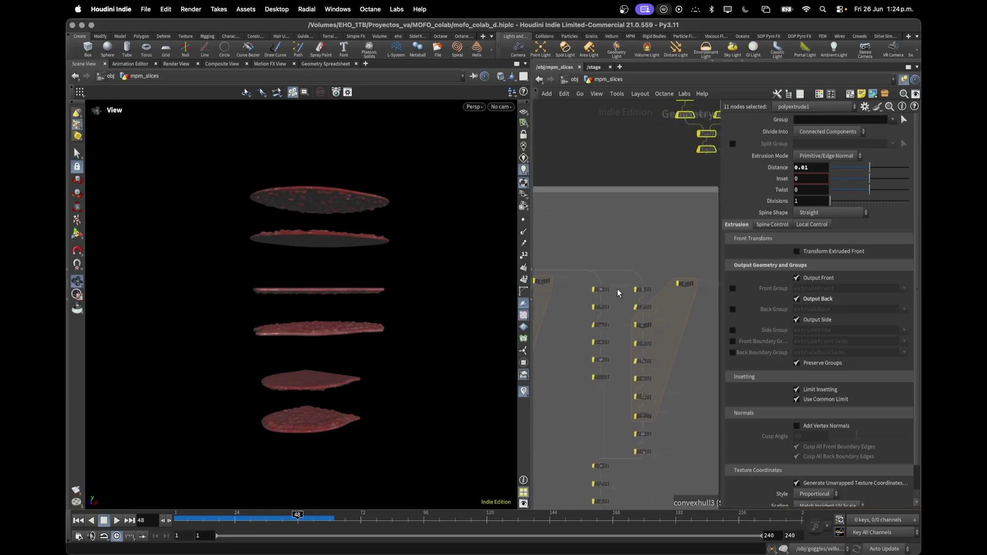
pyautogui.scroll(-8, 616, 290)
pyautogui.press('f')
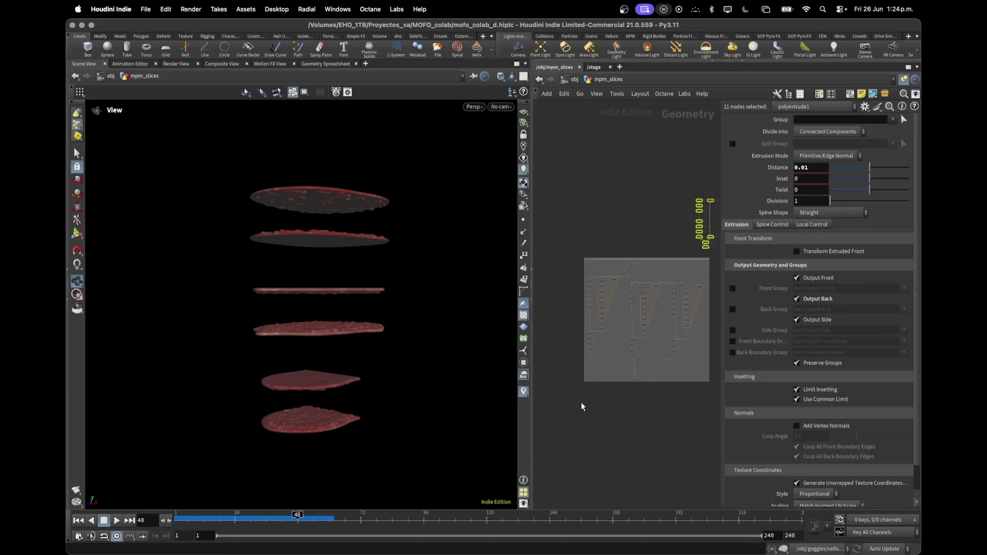
pyautogui.scroll(10, 646, 388)
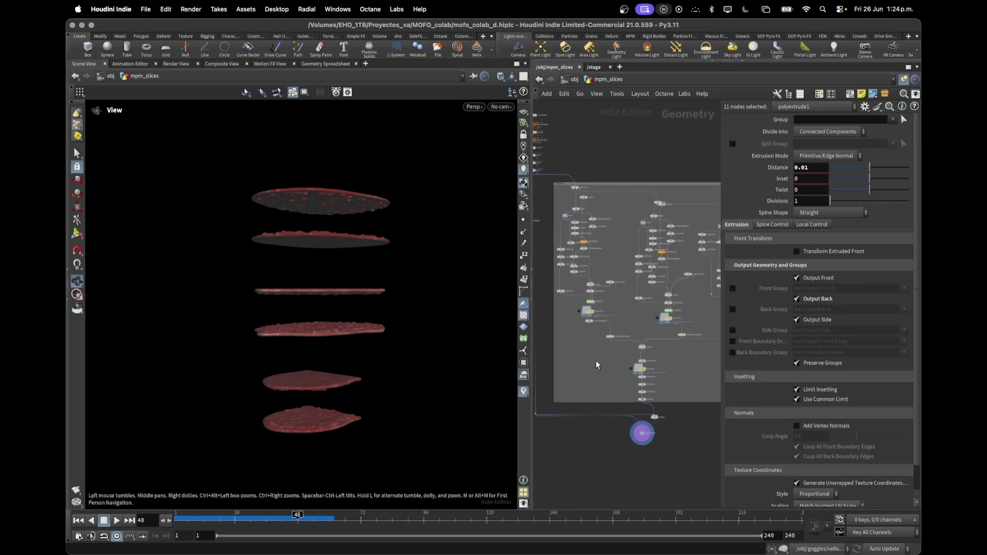
pyautogui.scroll(6, 593, 399)
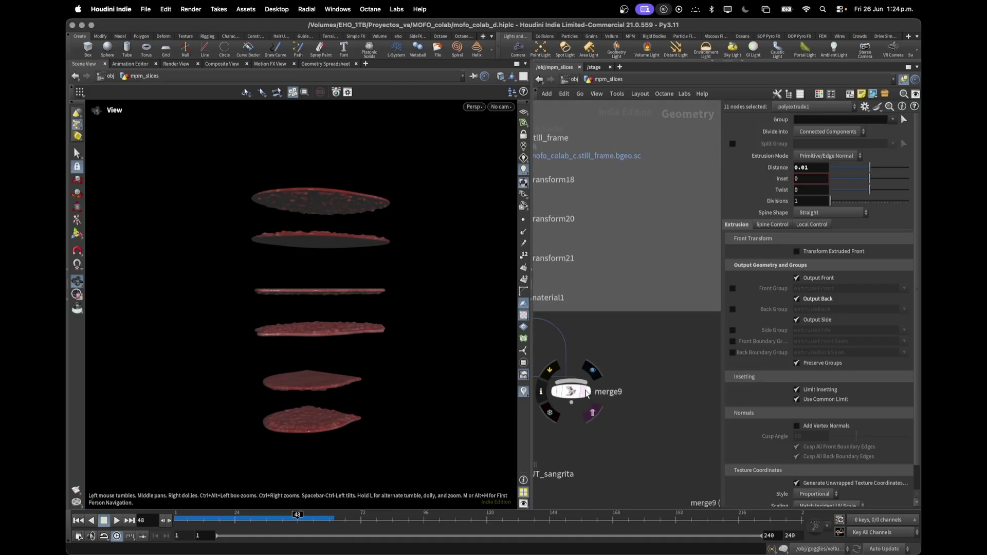
# Step: Display merge9 and view the flesh slices combined with the blood strands between them
pyautogui.click(580, 395)
pyautogui.moveTo(258, 289); pyautogui.dragTo(359, 255)
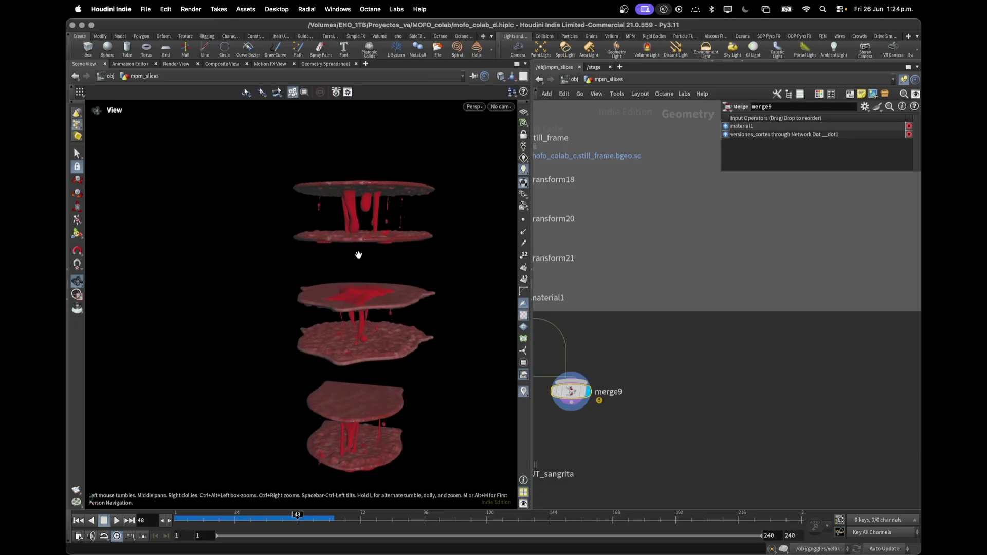
pyautogui.scroll(-10, 708, 457)
pyautogui.moveTo(709, 456); pyautogui.dragTo(675, 415, button='middle')
pyautogui.scroll(8, 776, 449)
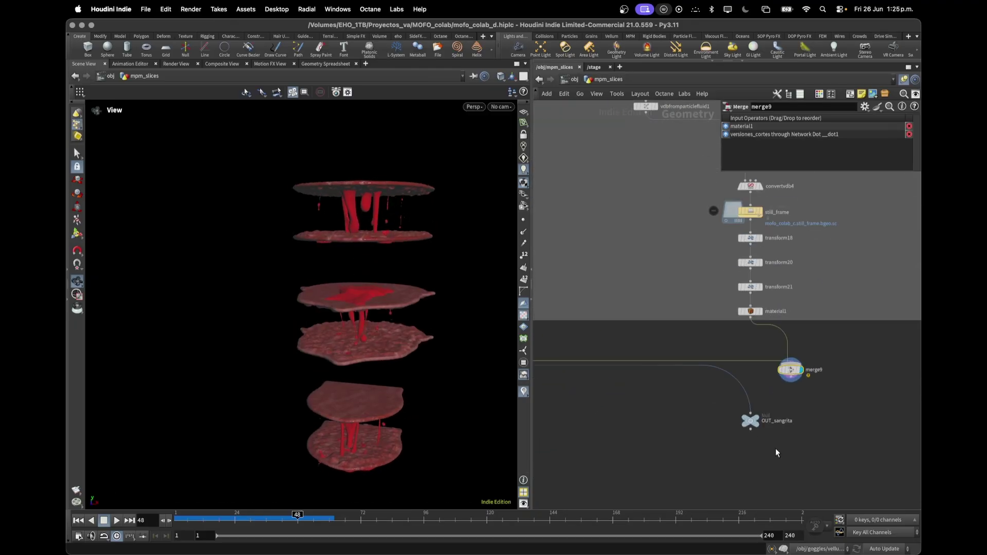
# Step: Display object_merge1, uvproject1 and connectivity5 in turn to check the imported slices and their UV projection
pyautogui.moveTo(753, 409)
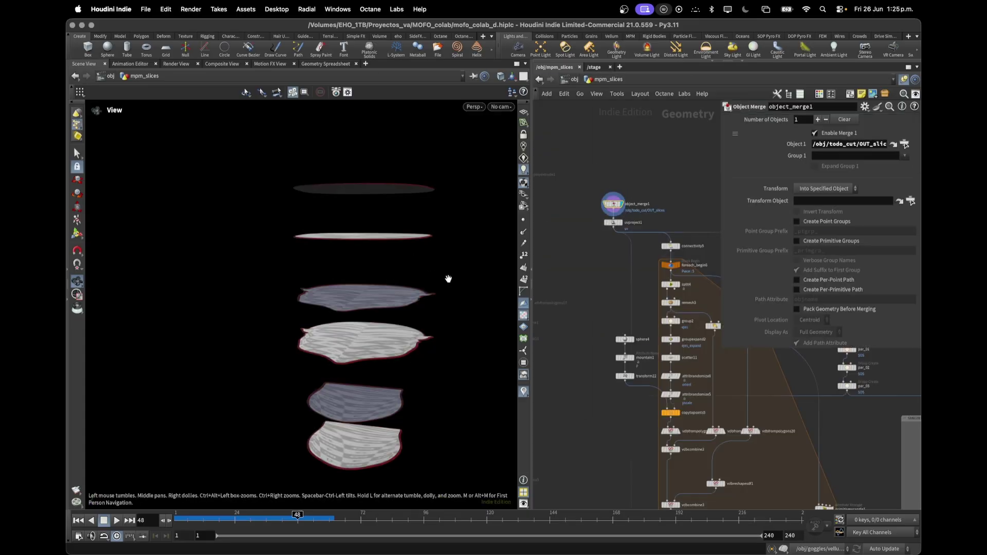
pyautogui.moveTo(448, 279); pyautogui.dragTo(301, 319)
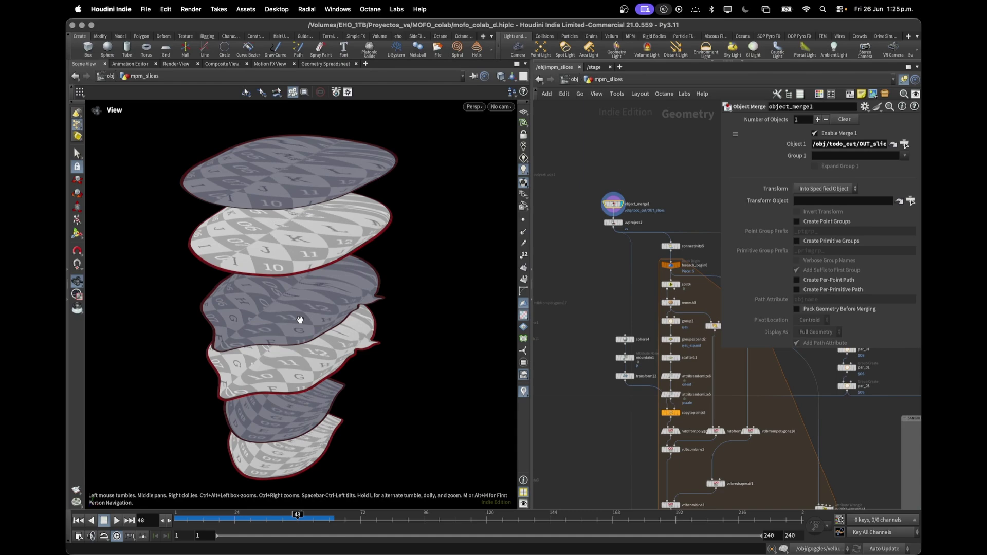
pyautogui.moveTo(622, 225); pyautogui.dragTo(592, 163, button='middle')
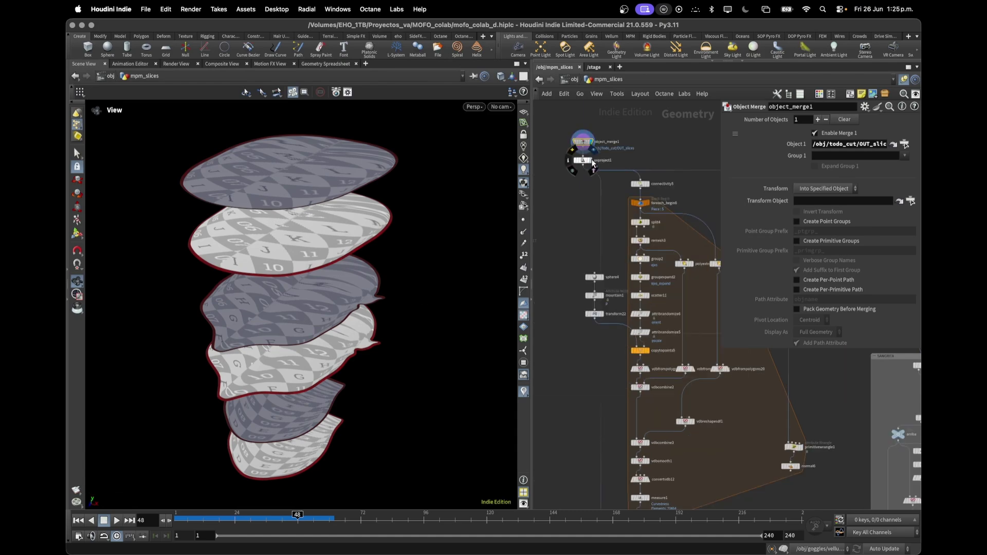
pyautogui.click(591, 161)
pyautogui.click(591, 142)
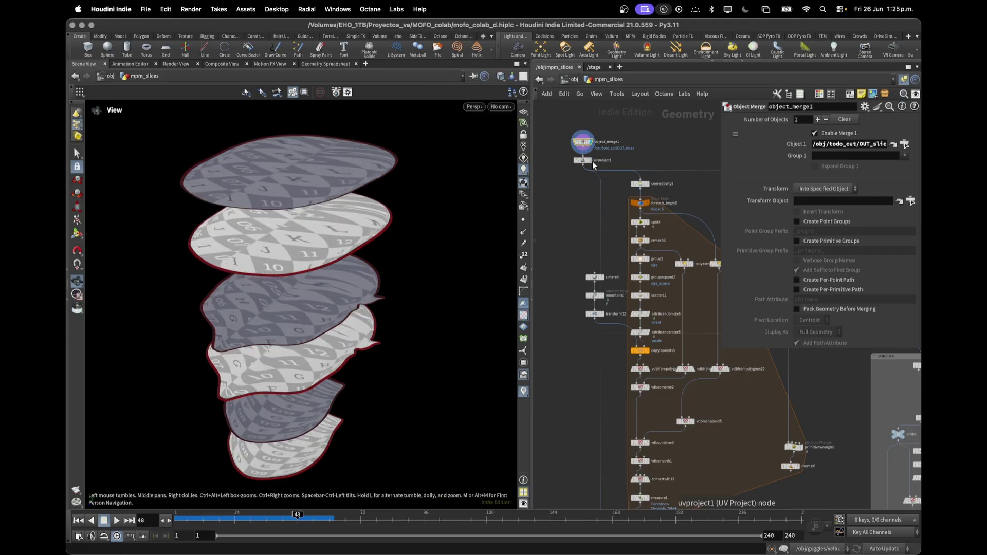
pyautogui.click(591, 160)
pyautogui.moveTo(657, 165); pyautogui.dragTo(590, 130, button='middle')
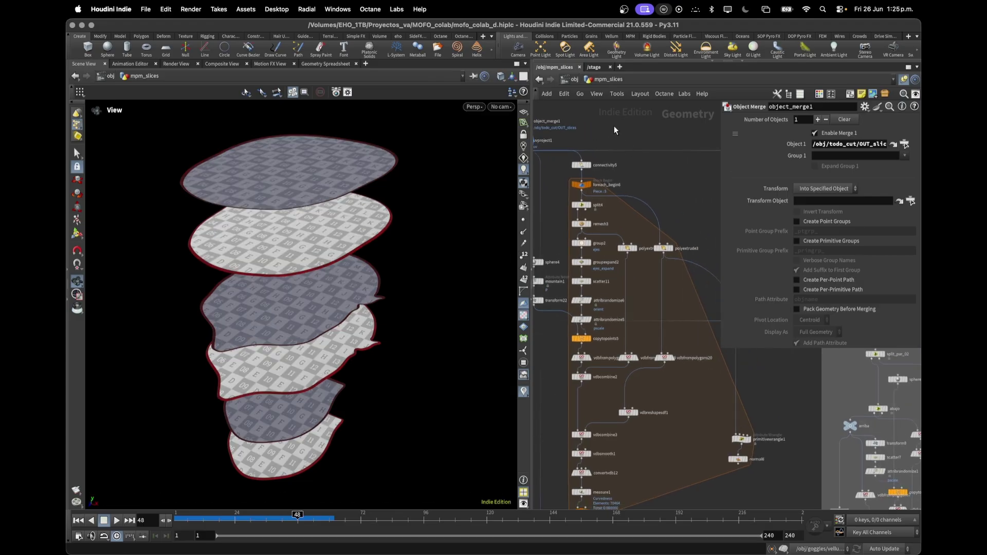
pyautogui.moveTo(591, 166)
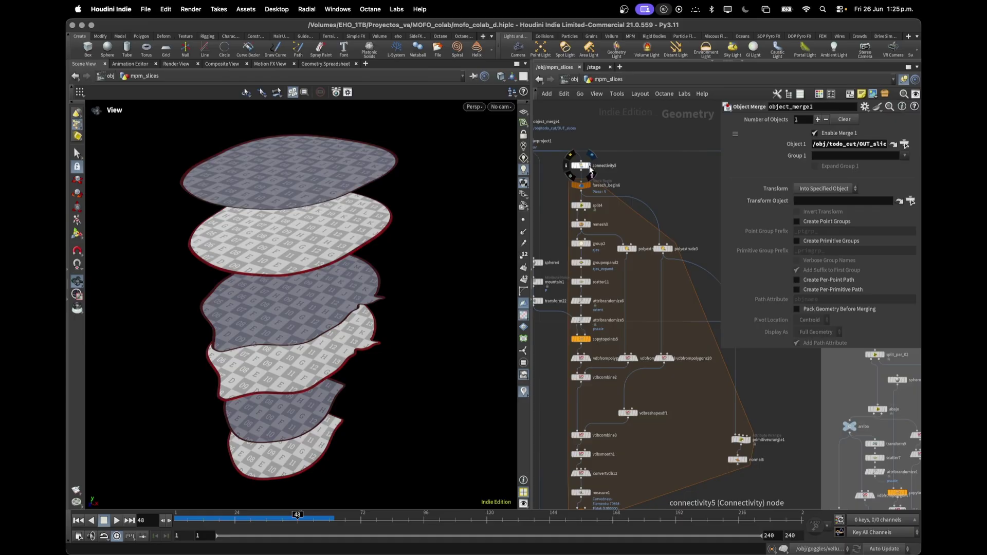
pyautogui.click(582, 165)
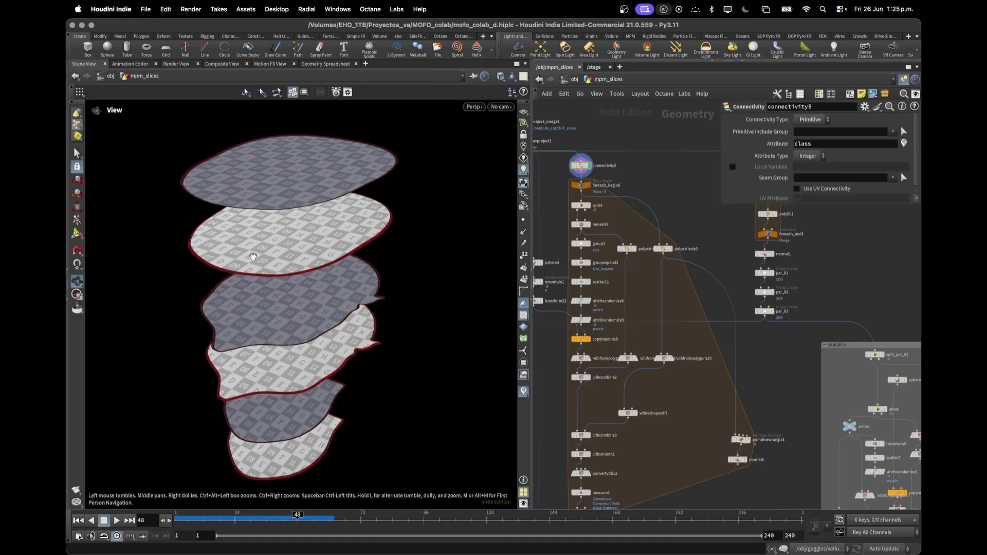
pyautogui.moveTo(633, 462); pyautogui.dragTo(639, 395, button='middle')
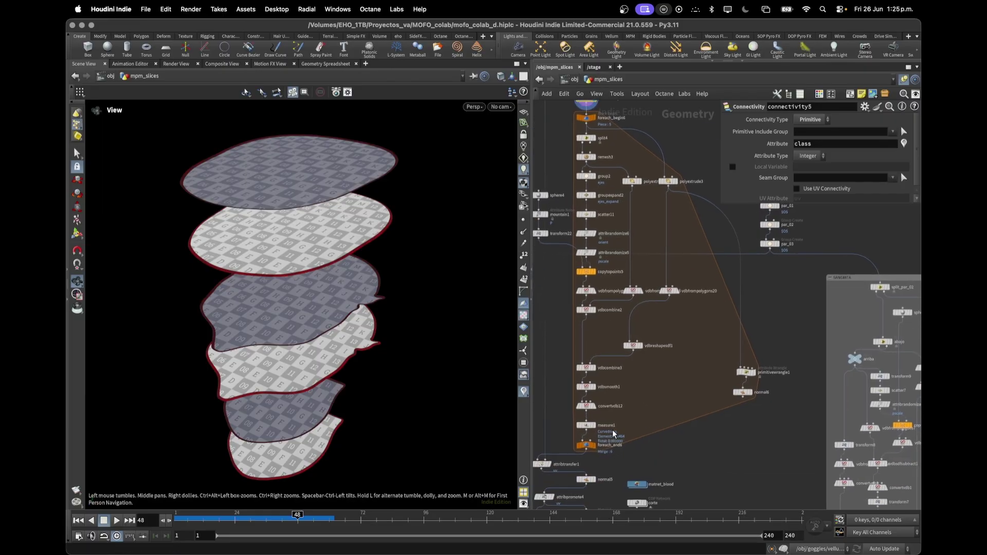
# Step: Display foreach_end6, limit the loop to single pass 2 and frame the resulting slice
pyautogui.click(594, 446)
pyautogui.click(593, 449)
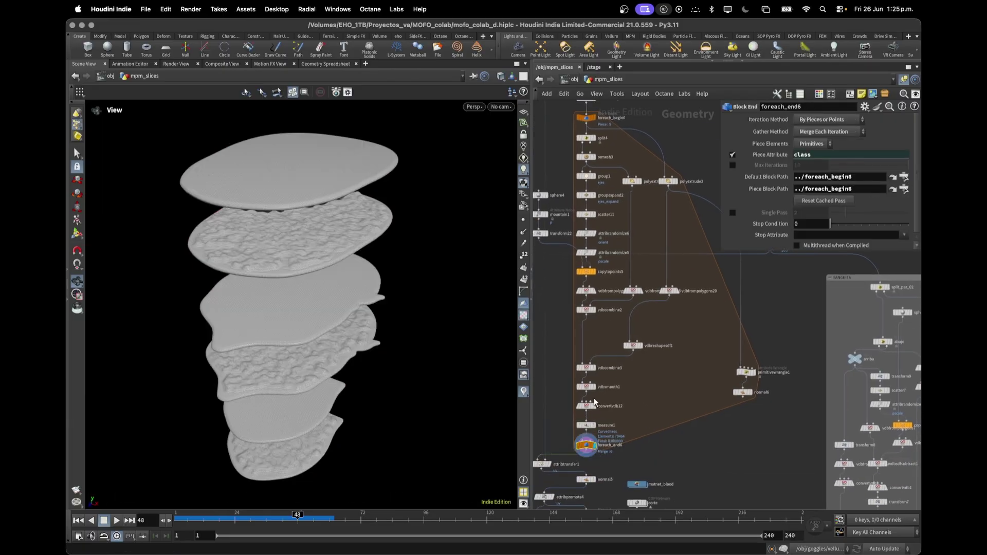
pyautogui.click(809, 213)
pyautogui.press('f')
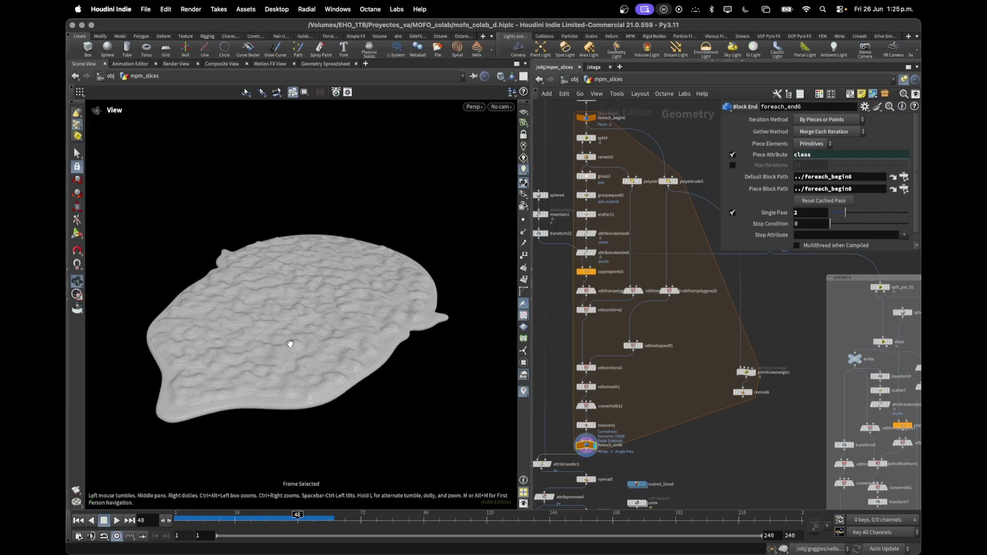
# Step: Compare the slice piece at foreach_begin6 with the patch surface isolated by split4
pyautogui.scroll(5, 619, 212)
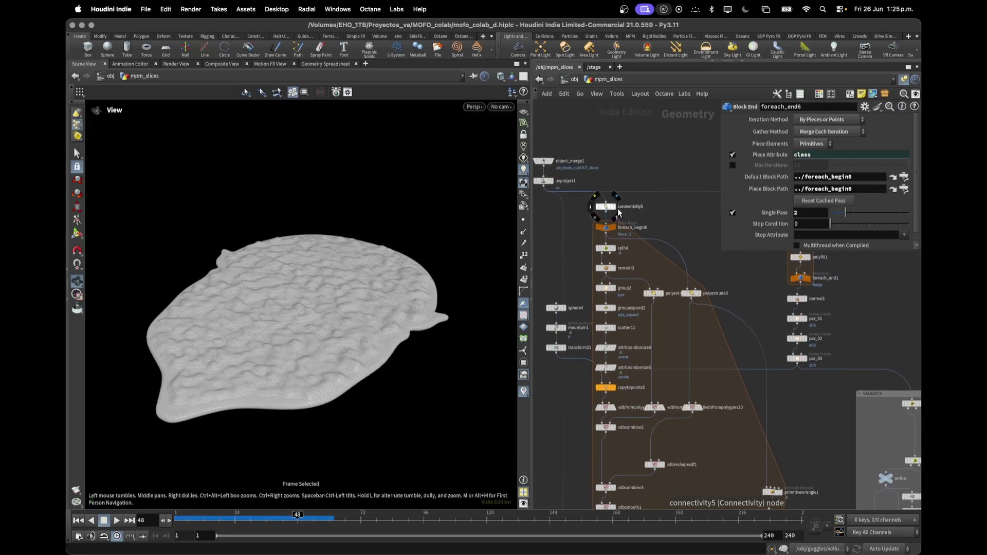
pyautogui.click(617, 249)
pyautogui.click(607, 248)
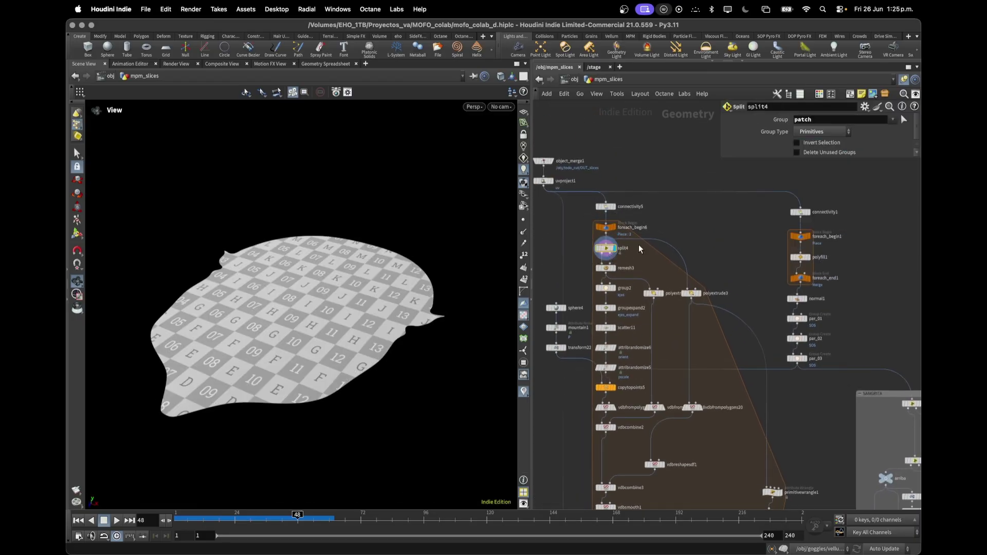
pyautogui.click(611, 227)
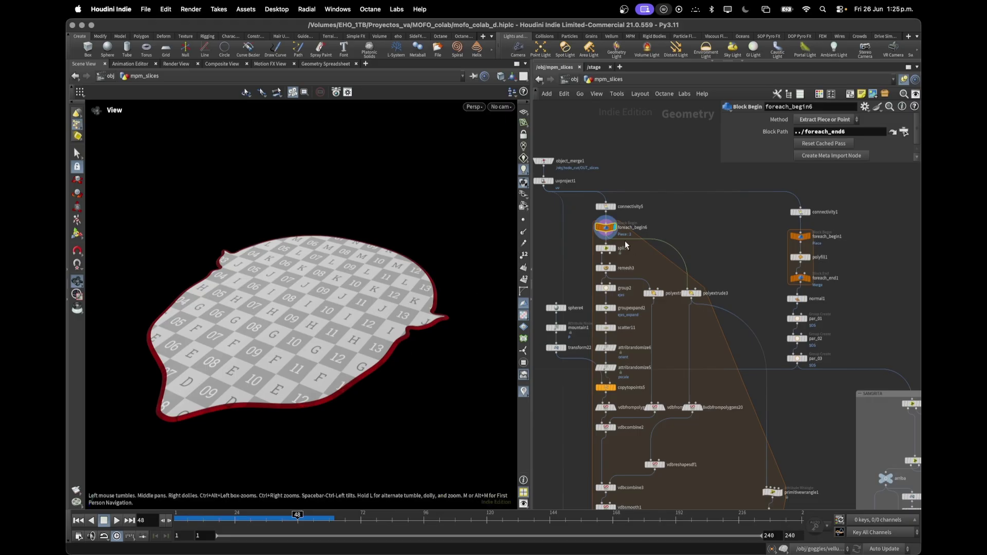
pyautogui.click(614, 250)
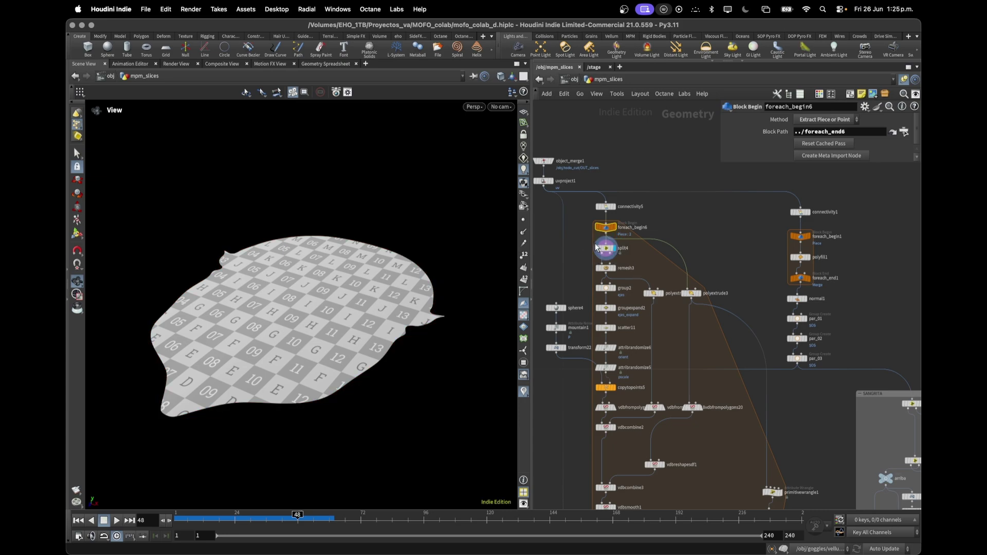
# Step: Display remesh3, group2 and groupexpand2 in turn to inspect the remeshed slice and its expanded edge group
pyautogui.click(616, 272)
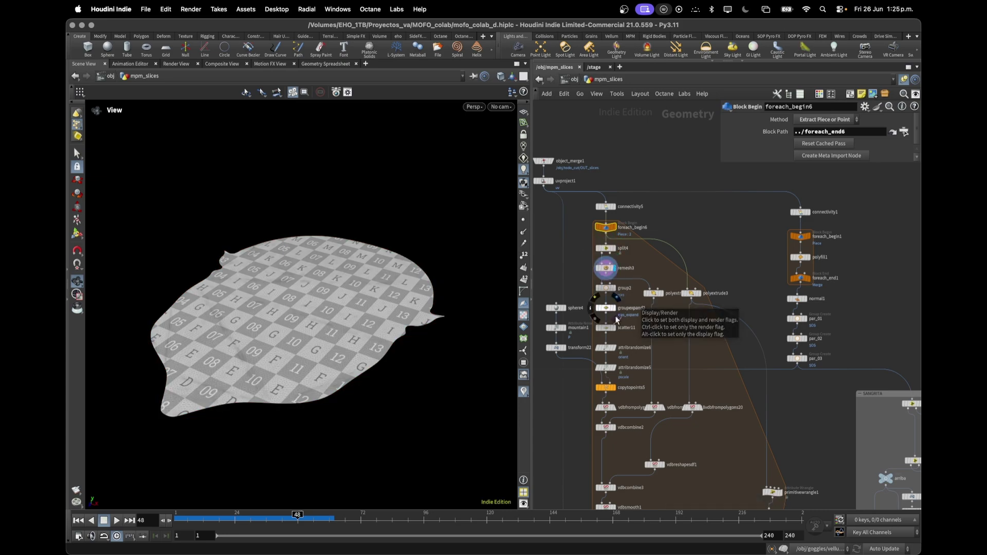
pyautogui.scroll(2, 274, 354)
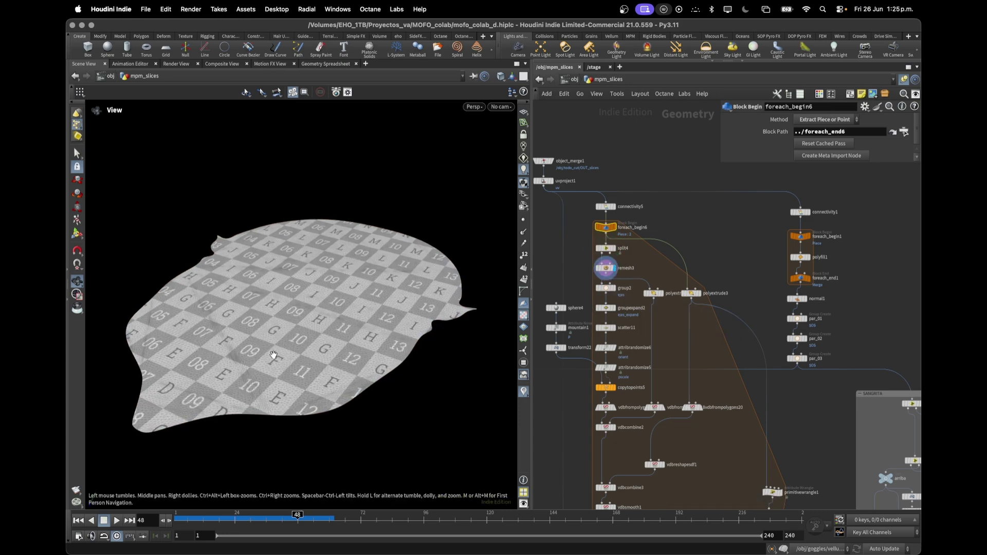
pyautogui.click(602, 289)
pyautogui.moveTo(118, 406); pyautogui.dragTo(240, 420, button='right')
pyautogui.click(608, 308)
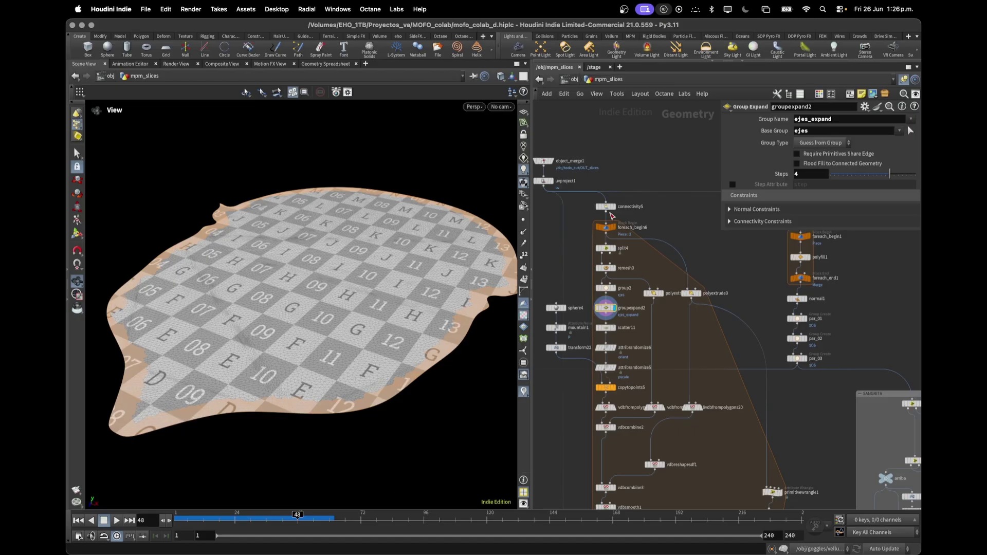
pyautogui.click(612, 229)
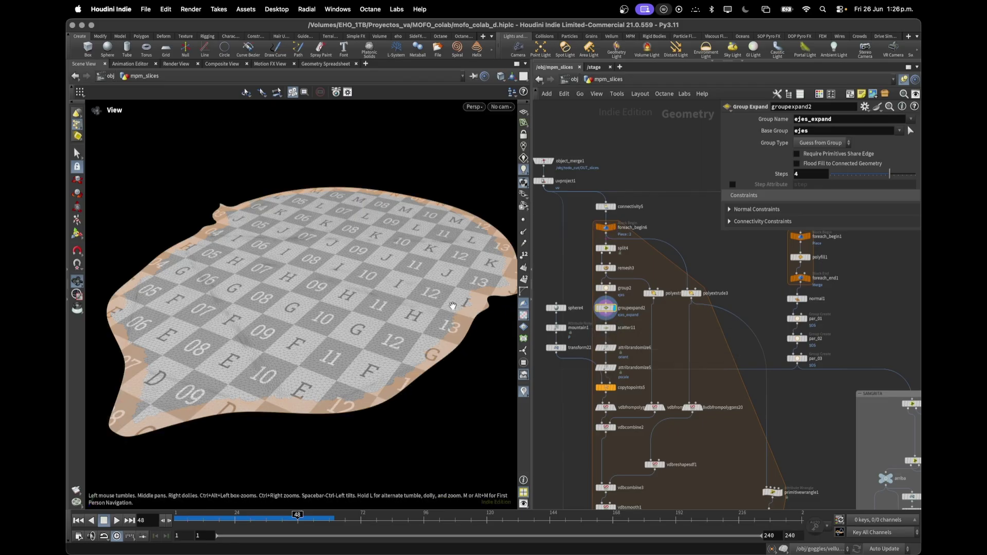
# Step: Display scatter11, attribrandomize6 and attribrandomize5 in turn and review the orient and pscale randomization settings
pyautogui.click(616, 332)
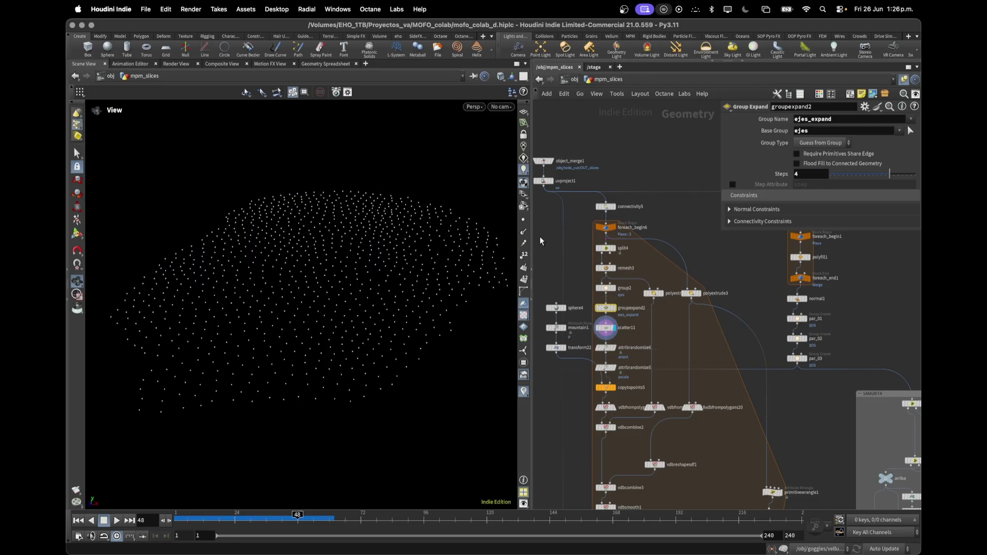
pyautogui.click(619, 353)
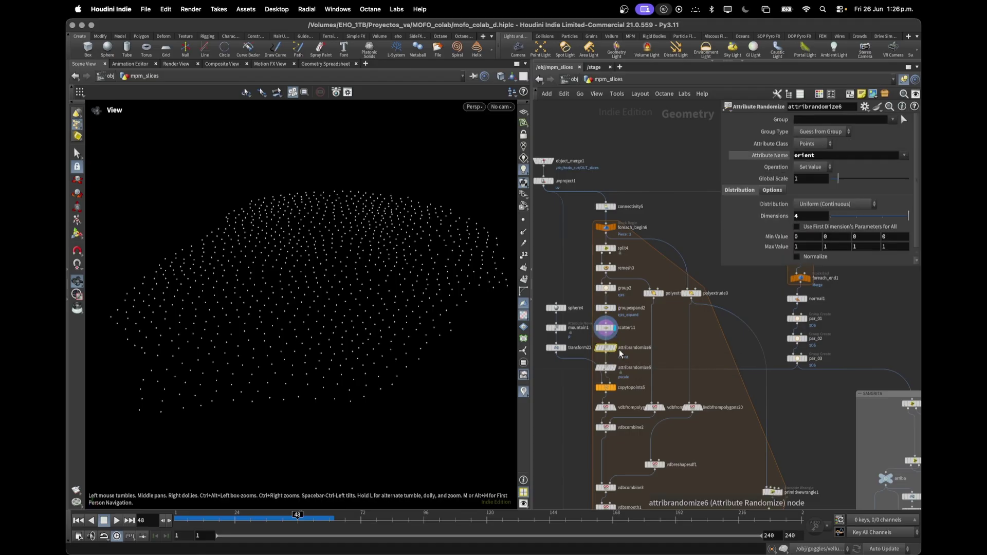
pyautogui.click(614, 348)
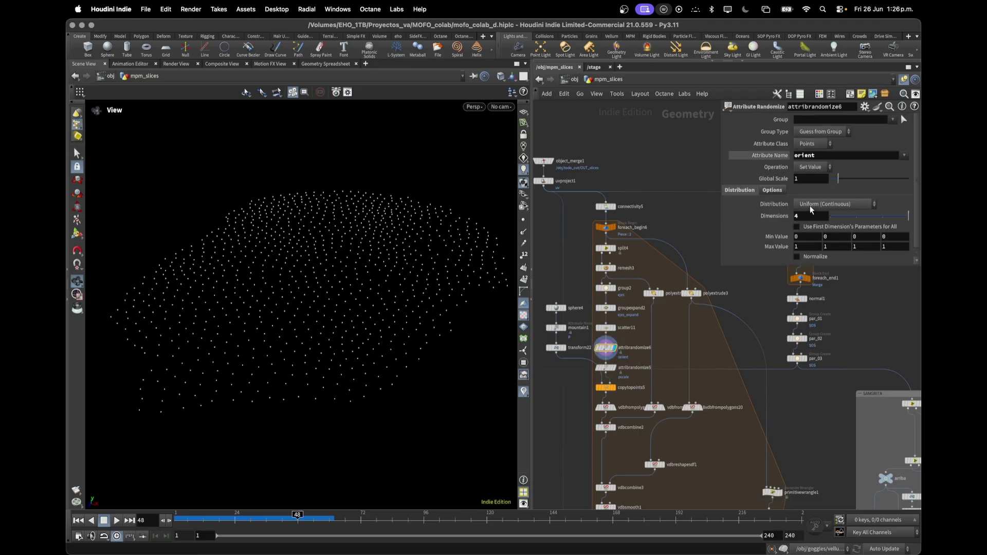
pyautogui.click(614, 367)
pyautogui.click(607, 368)
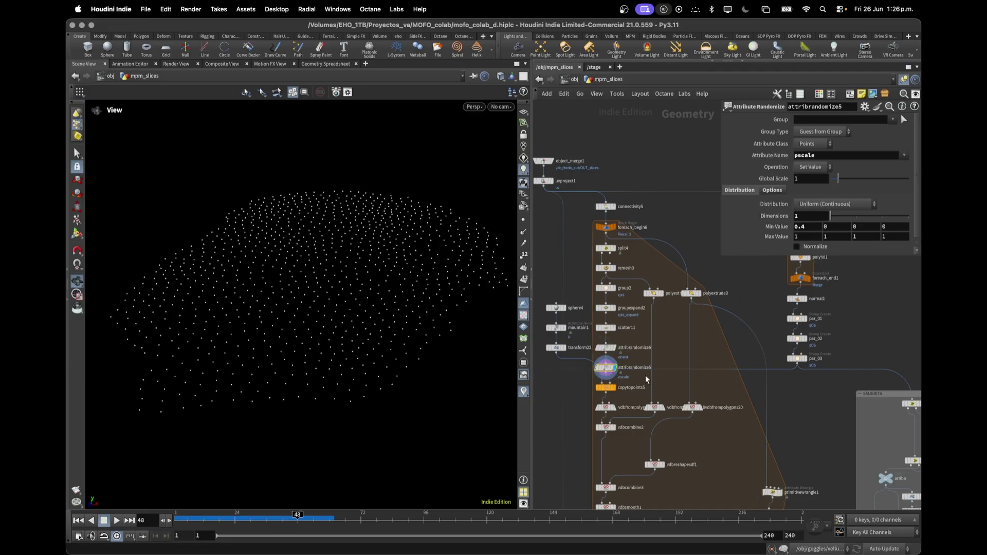
# Step: Display sphere4, mountain1 and transform22 in turn, framing the lump geometry used for copying
pyautogui.click(565, 308)
pyautogui.hotkey('space', 'f')
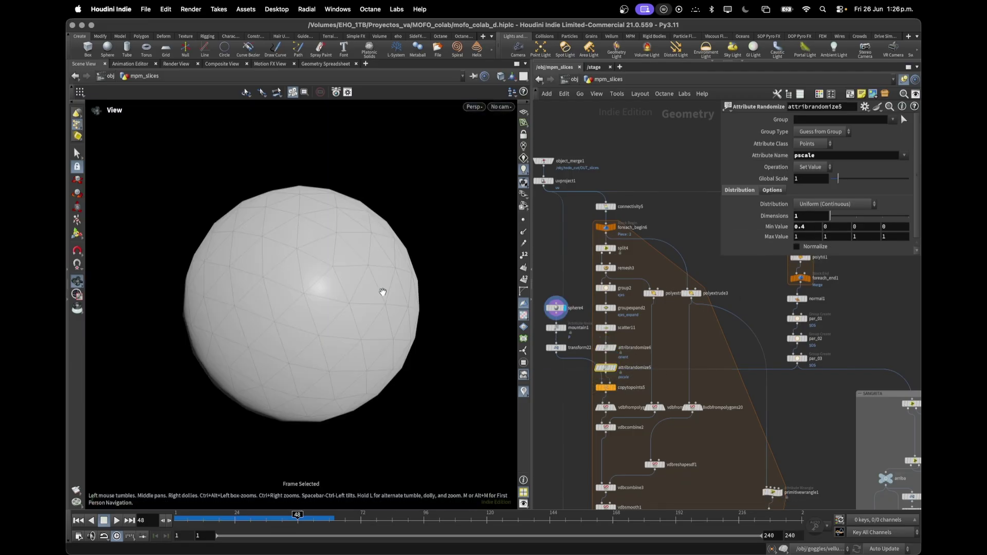
pyautogui.click(564, 328)
pyautogui.moveTo(344, 338); pyautogui.dragTo(383, 338)
pyautogui.click(564, 348)
pyautogui.hotkey('space', 'f')
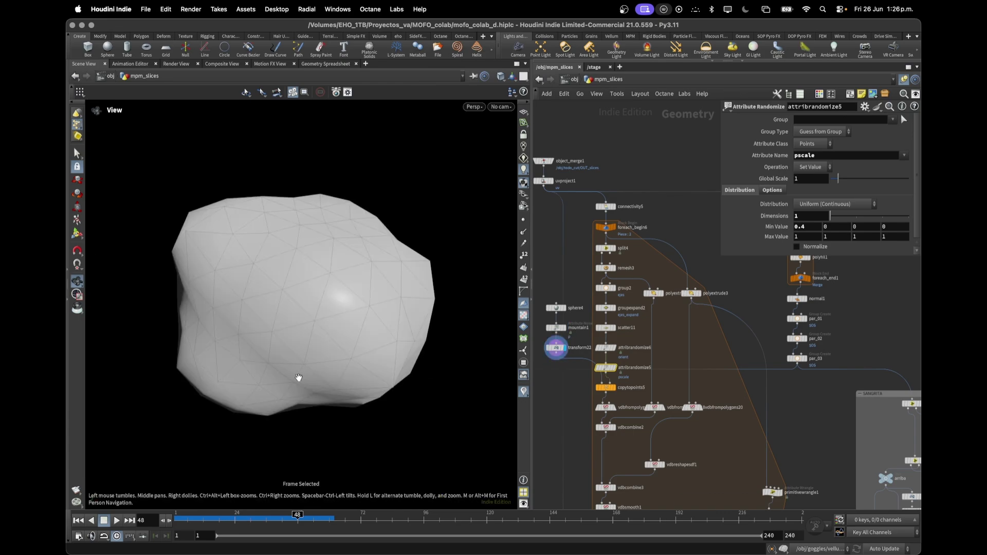
# Step: Display copytopoints5 and inspect the lumps copied across the slice up close
pyautogui.click(615, 389)
pyautogui.click(607, 388)
pyautogui.hotkey('space', 'f')
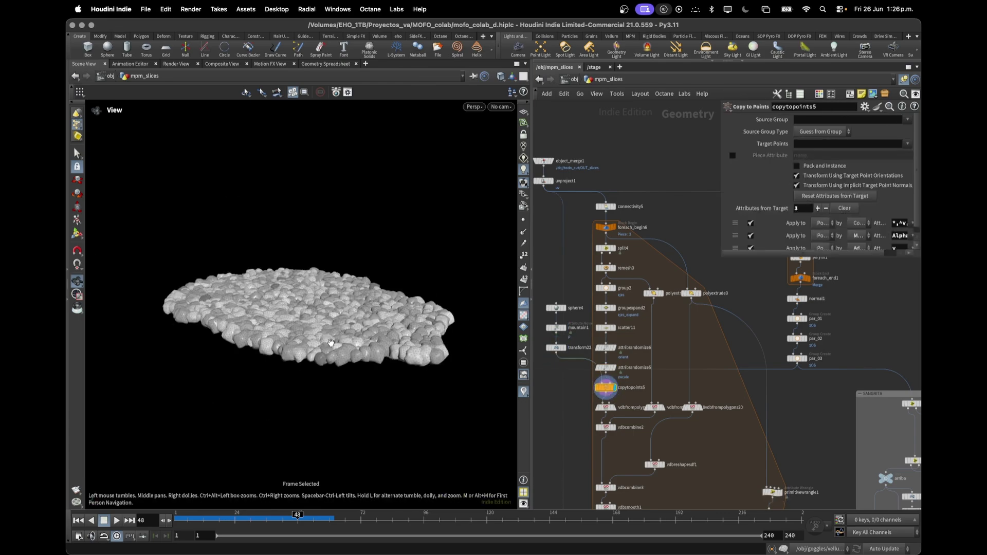
pyautogui.moveTo(332, 343); pyautogui.dragTo(308, 380)
pyautogui.scroll(4, 329, 375)
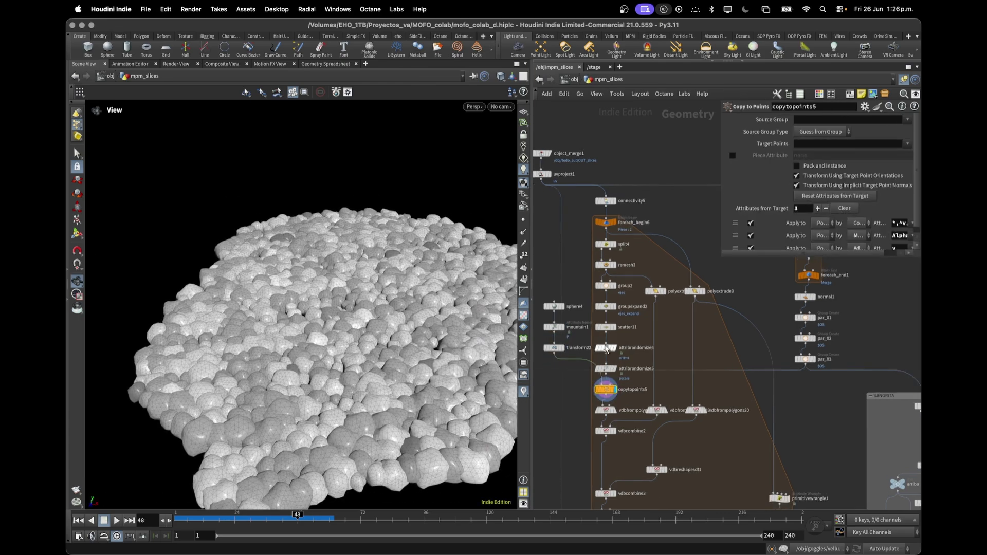
# Step: Temporarily bypass attribrandomize6 and attribrandomize5 to compare the copied lumps, and re-enable both nodes
pyautogui.scroll(5, 602, 345)
pyautogui.click(584, 324)
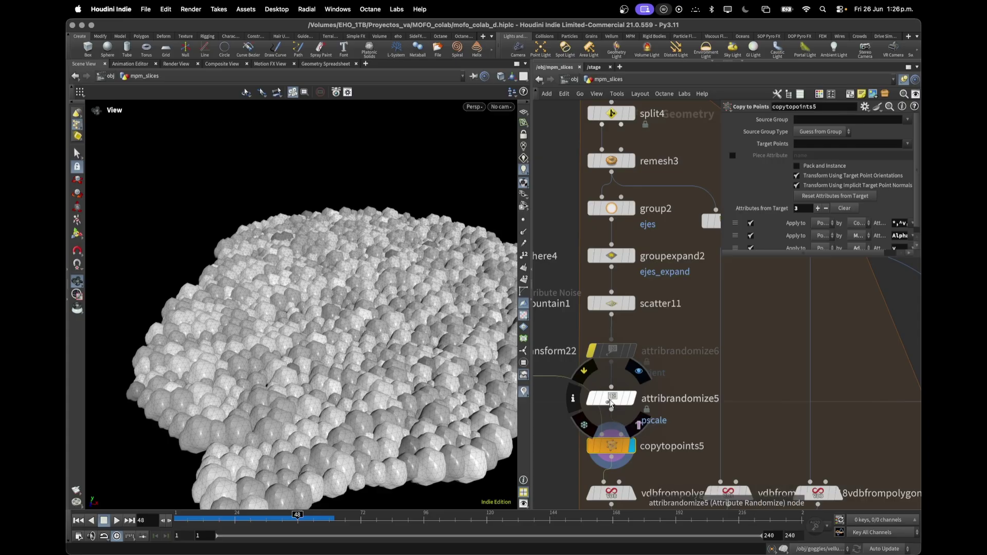
pyautogui.click(584, 371)
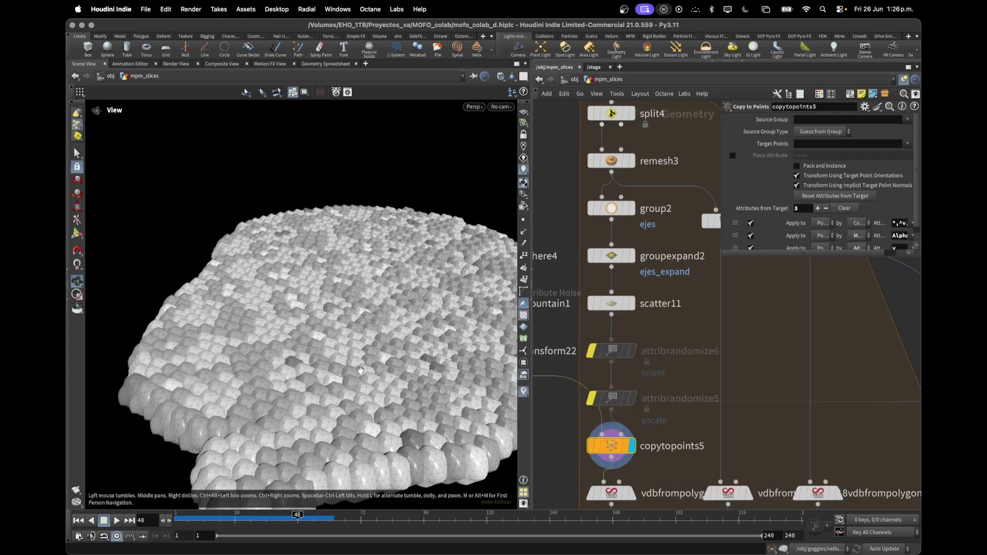
pyautogui.moveTo(310, 323); pyautogui.dragTo(329, 244)
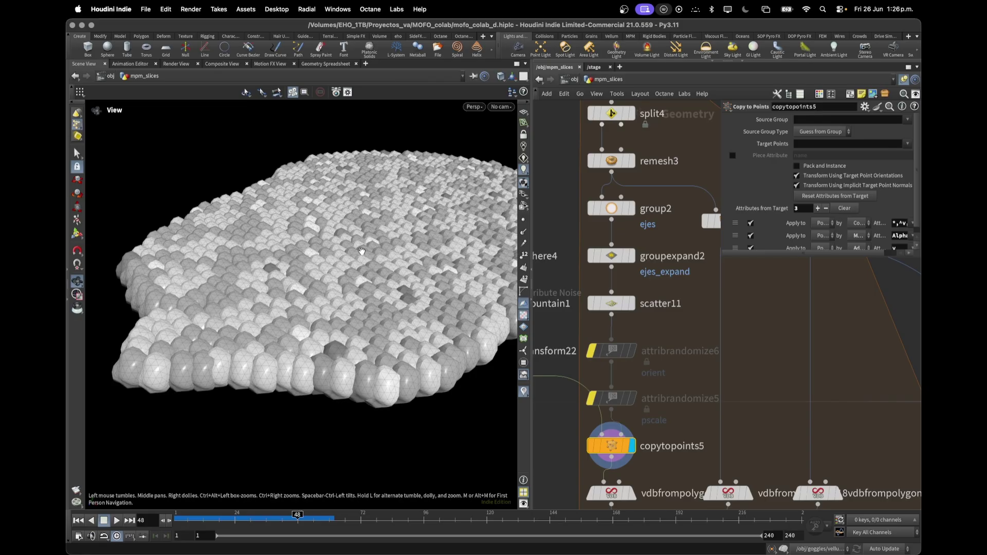
pyautogui.click(592, 351)
pyautogui.click(594, 400)
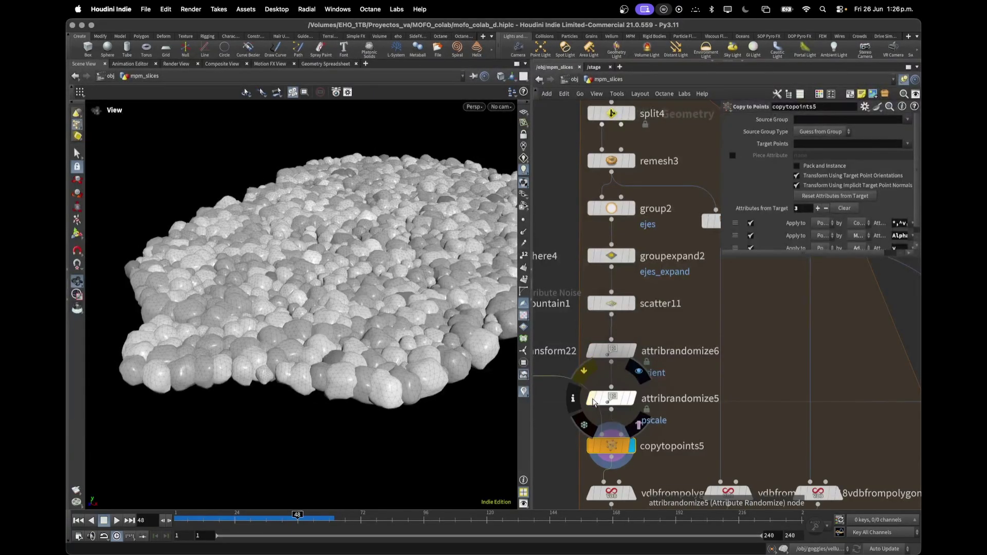
# Step: Display the VDB made from copytopoints5, and compare the remesh3 surface with the slab extruded from it
pyautogui.scroll(-5, 617, 370)
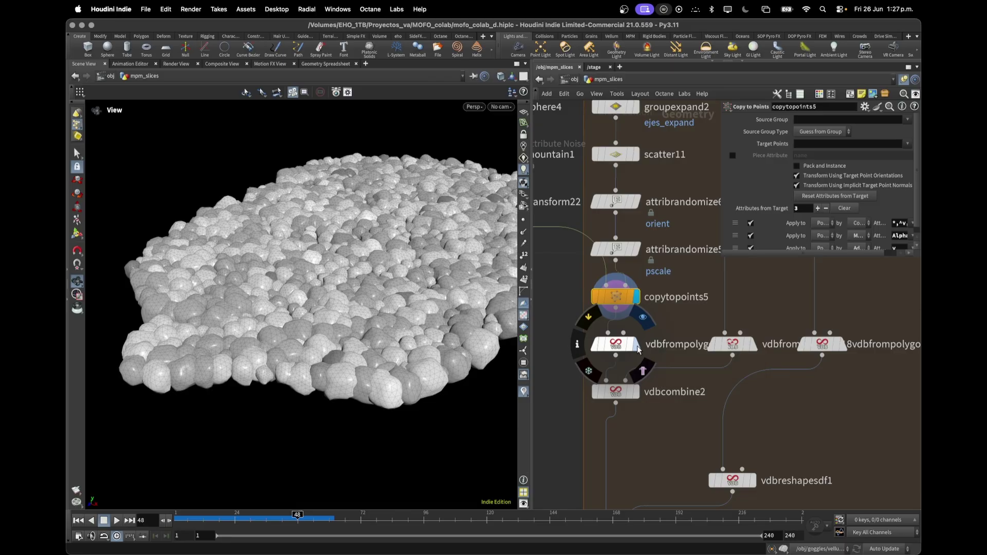
pyautogui.click(638, 350)
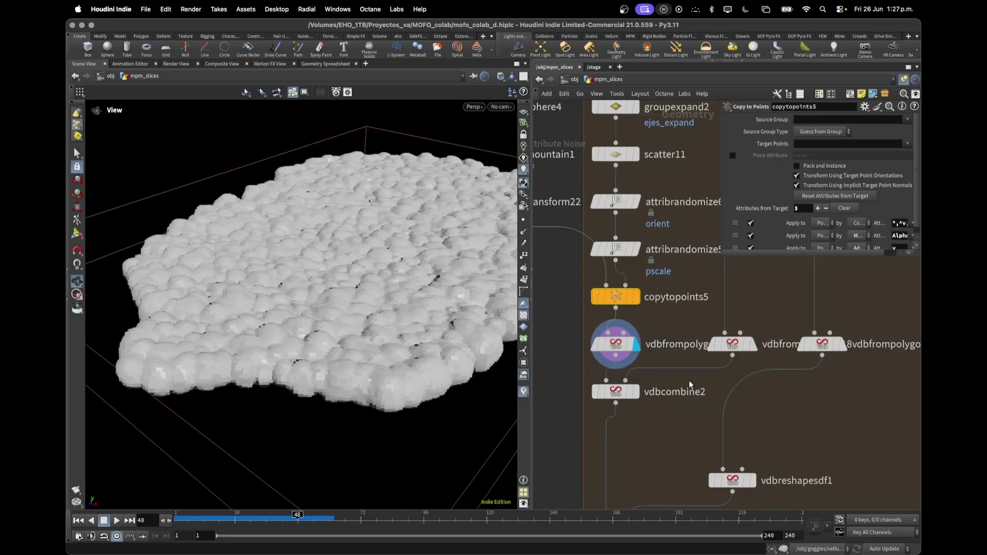
pyautogui.moveTo(696, 349); pyautogui.dragTo(660, 459, button='middle')
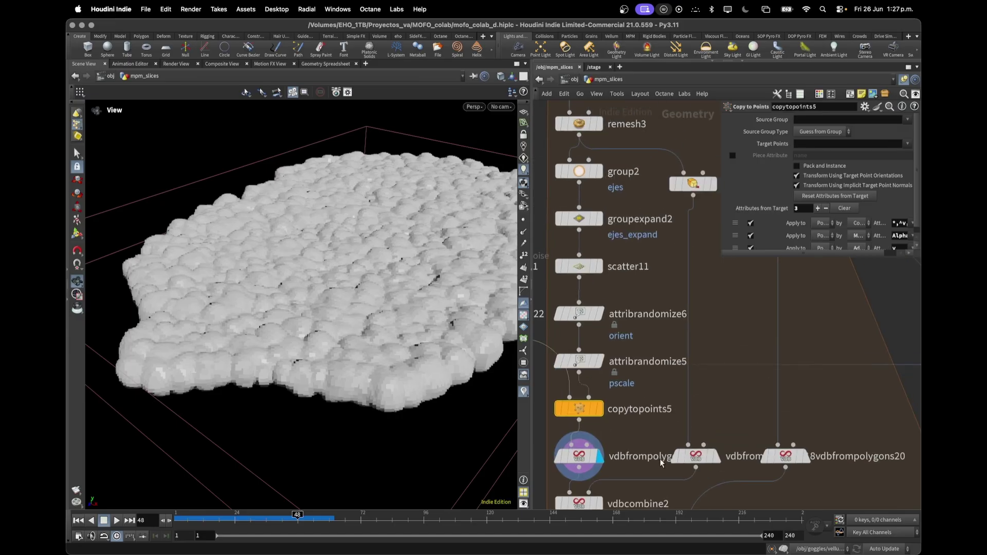
pyautogui.moveTo(671, 287); pyautogui.dragTo(648, 353, button='middle')
pyautogui.click(688, 250)
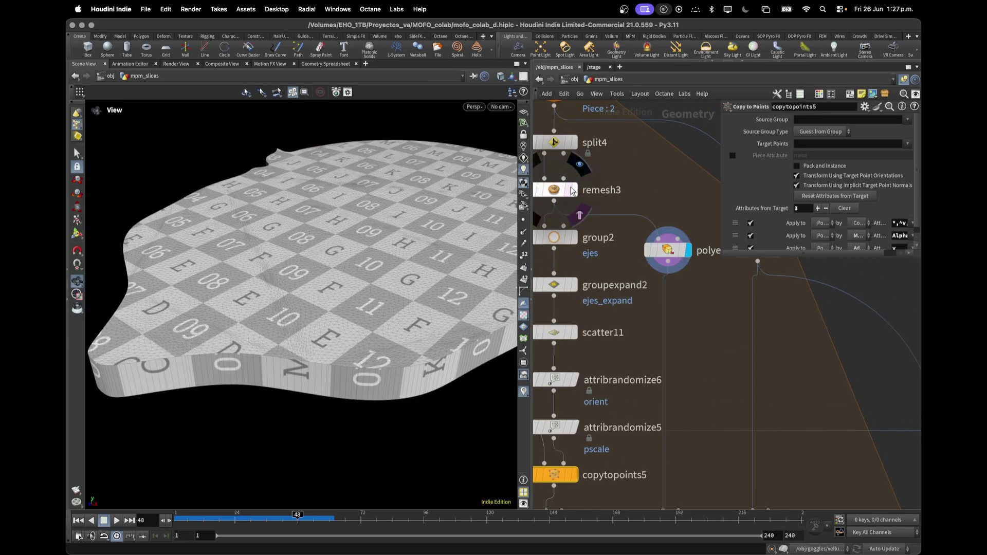
pyautogui.click(574, 190)
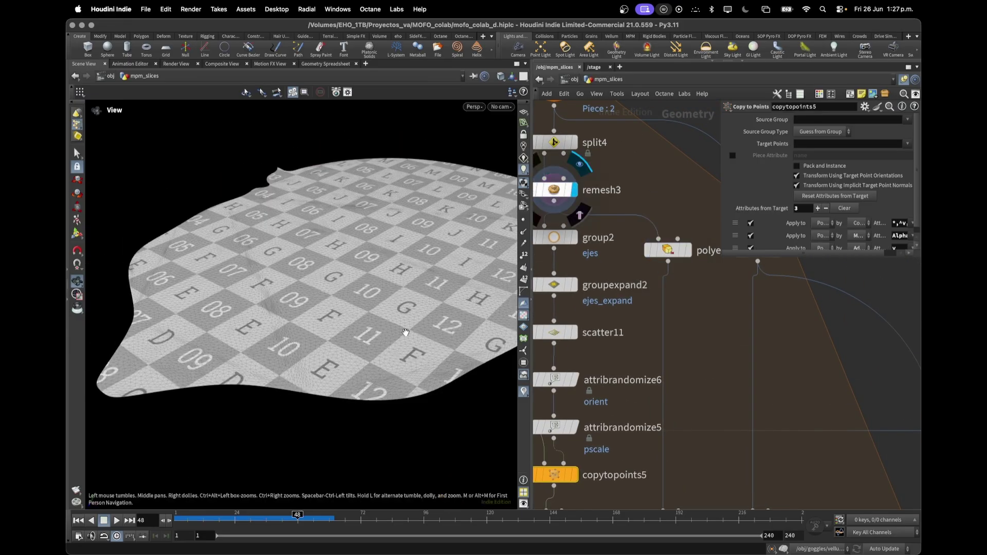
pyautogui.click(689, 250)
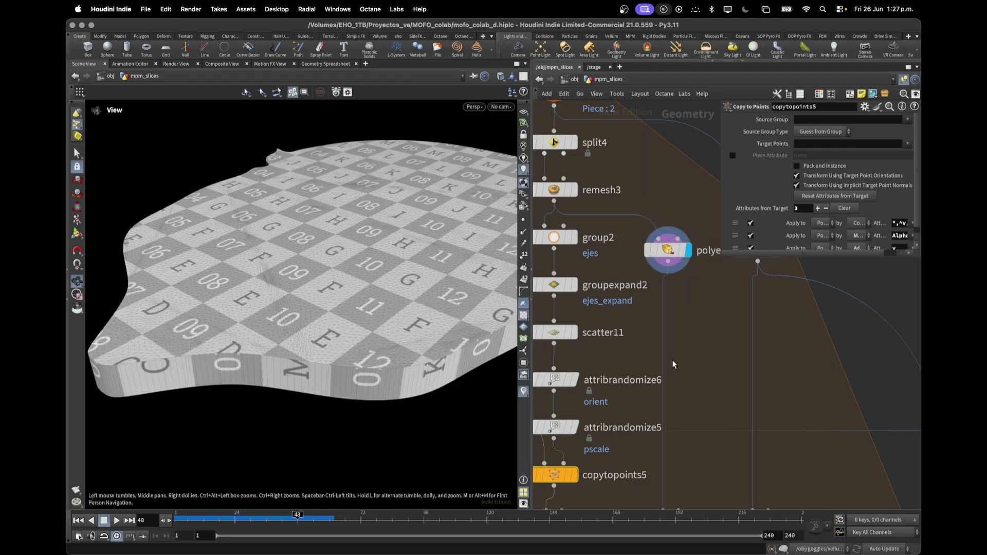
# Step: Display the VDB of the slab extruded from remesh3, the lumps' VDB and the vdbcombine2 result in turn
pyautogui.moveTo(668, 387); pyautogui.dragTo(642, 176, button='middle')
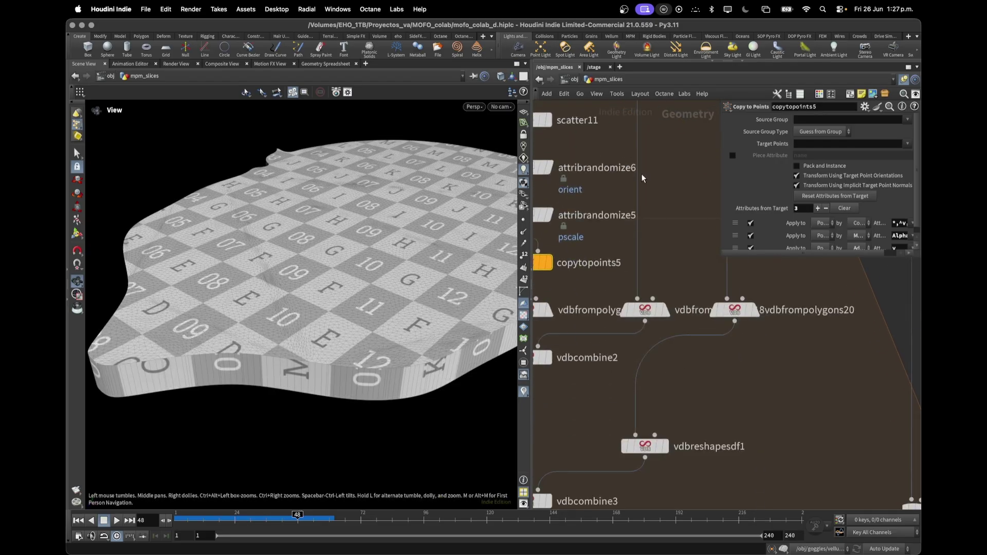
pyautogui.click(665, 311)
pyautogui.moveTo(605, 393); pyautogui.dragTo(698, 393, button='middle')
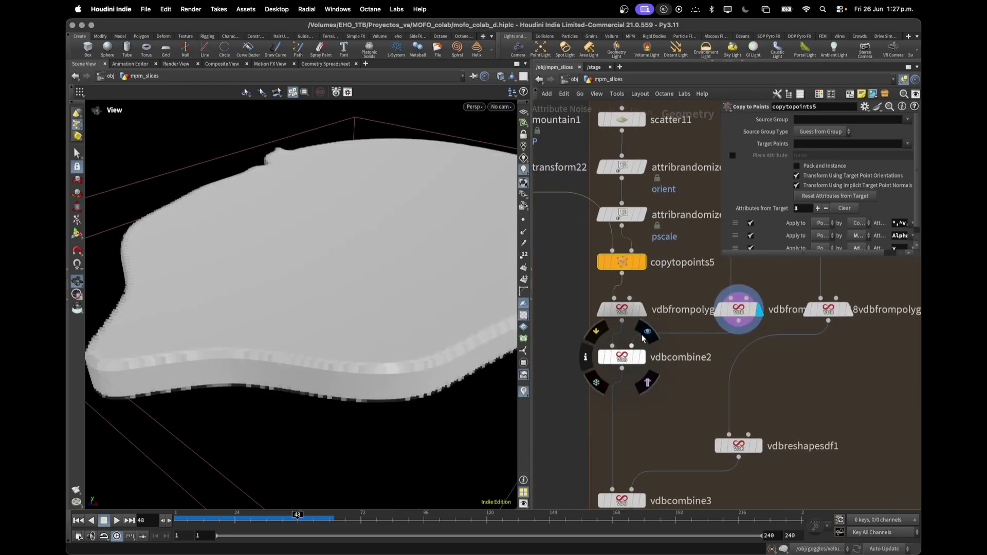
pyautogui.click(643, 310)
pyautogui.click(643, 357)
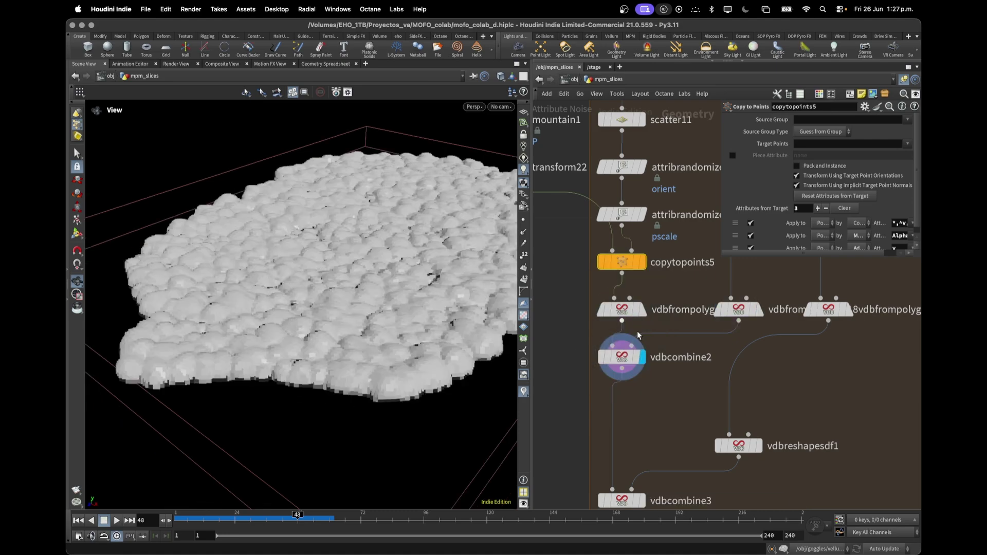
pyautogui.moveTo(341, 383)
pyautogui.mouseDown()
pyautogui.moveTo(342, 282)
pyautogui.moveTo(326, 348)
pyautogui.moveTo(337, 387)
pyautogui.mouseUp()
# Step: Display polyextrude3 in the branch that feeds vdbfrompolygons20
pyautogui.moveTo(845, 259); pyautogui.dragTo(698, 361, button='middle')
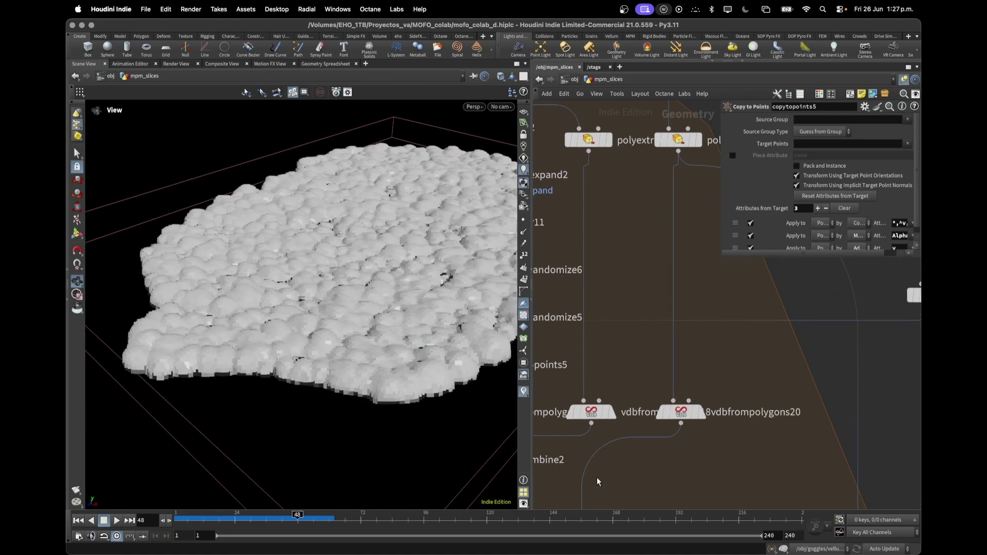
pyautogui.moveTo(598, 479); pyautogui.dragTo(652, 264, button='middle')
pyautogui.scroll(-1, 588, 335)
pyautogui.scroll(-3, 498, 423)
pyautogui.moveTo(695, 295); pyautogui.dragTo(596, 455, button='middle')
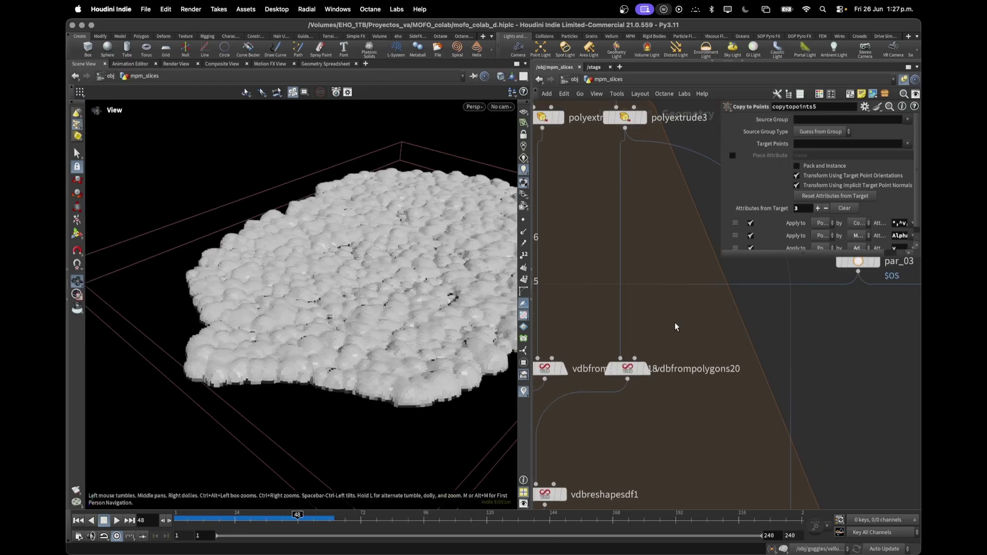
pyautogui.scroll(4, 675, 327)
pyautogui.click(628, 218)
# Step: Compare the foreach_begin6 piece with polyextrude3 from the side and review the extrusion's parameters
pyautogui.moveTo(612, 231); pyautogui.dragTo(776, 402, button='middle')
pyautogui.scroll(-1, 670, 330)
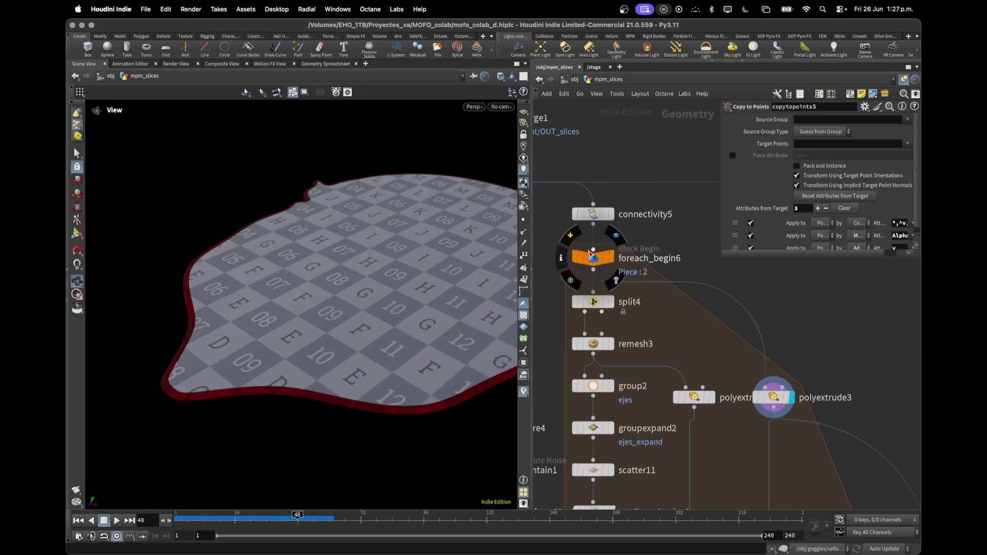
pyautogui.click(612, 257)
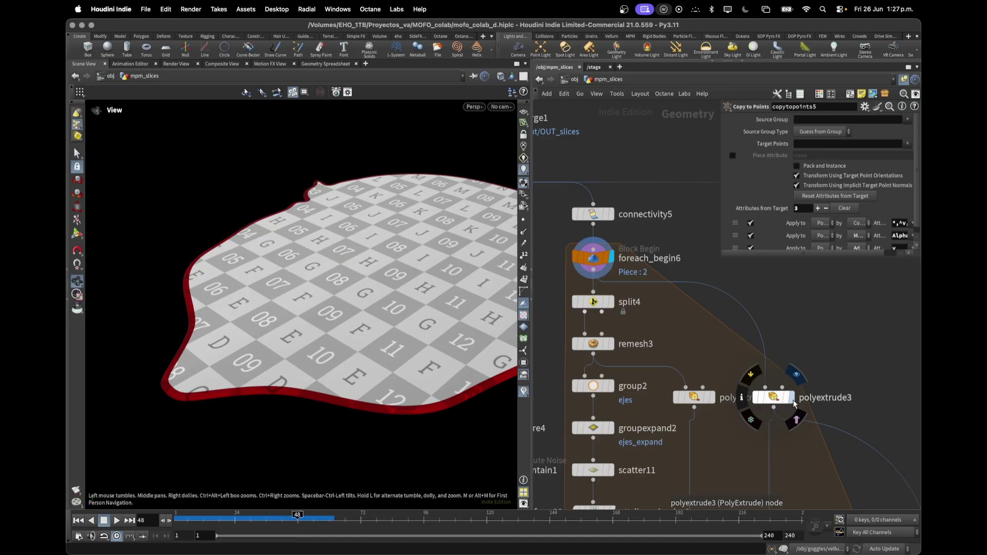
pyautogui.click(791, 403)
pyautogui.click(774, 399)
pyautogui.keyDown('alt'); pyautogui.moveTo(418, 427); pyautogui.dragTo(411, 383); pyautogui.keyUp('alt')
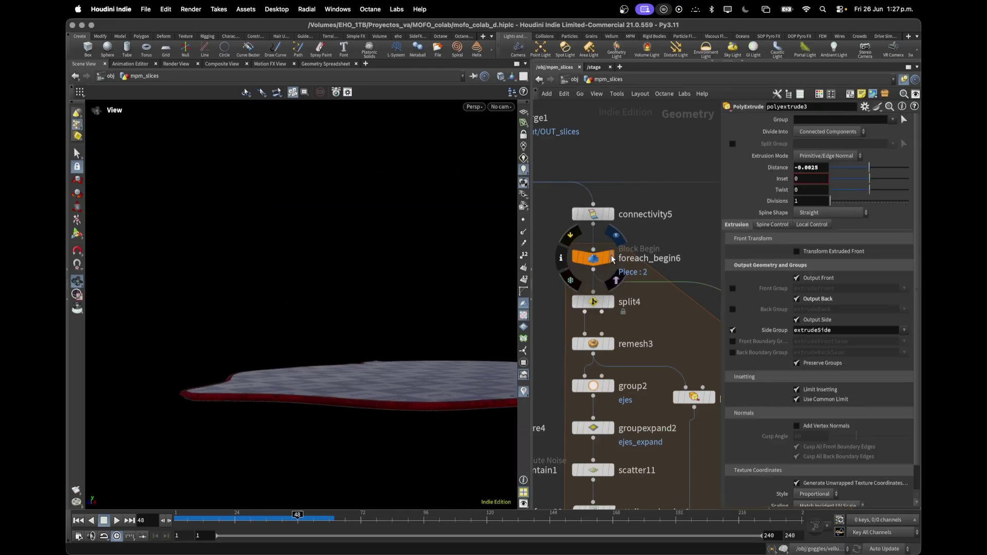
pyautogui.scroll(-5, 617, 278)
pyautogui.hscroll(7, 617, 278)
pyautogui.click(686, 298)
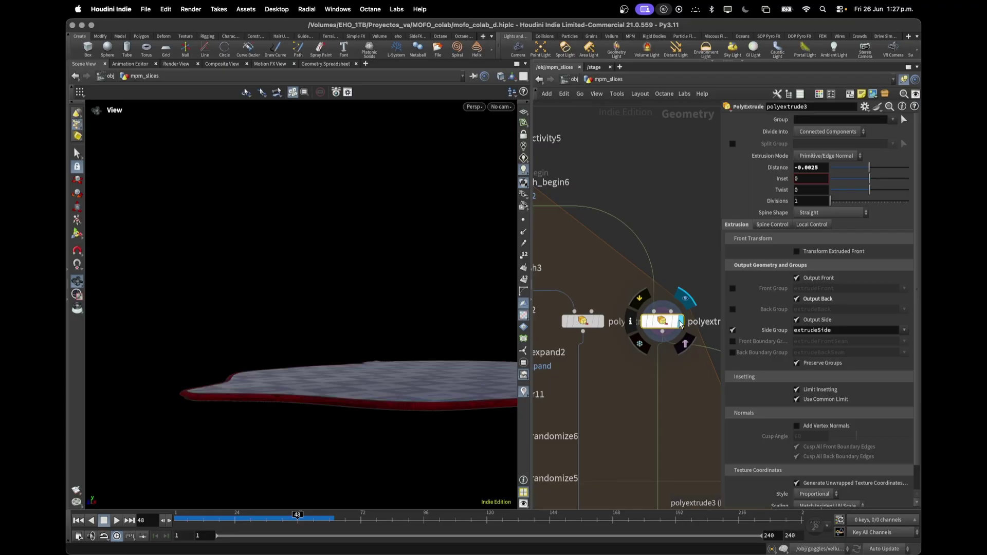
# Step: Compare the slab's VDB at vdbfrompolygons20 with the dilated vdbreshapesdf1 result and review the reshape settings
pyautogui.scroll(-8, 686, 427)
pyautogui.click(692, 356)
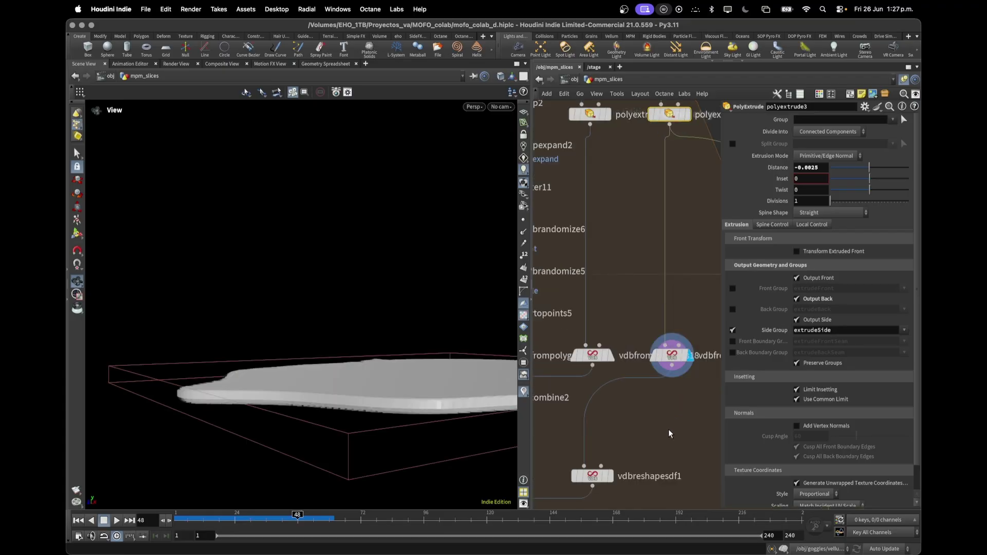
pyautogui.scroll(-3, 607, 391)
pyautogui.click(592, 393)
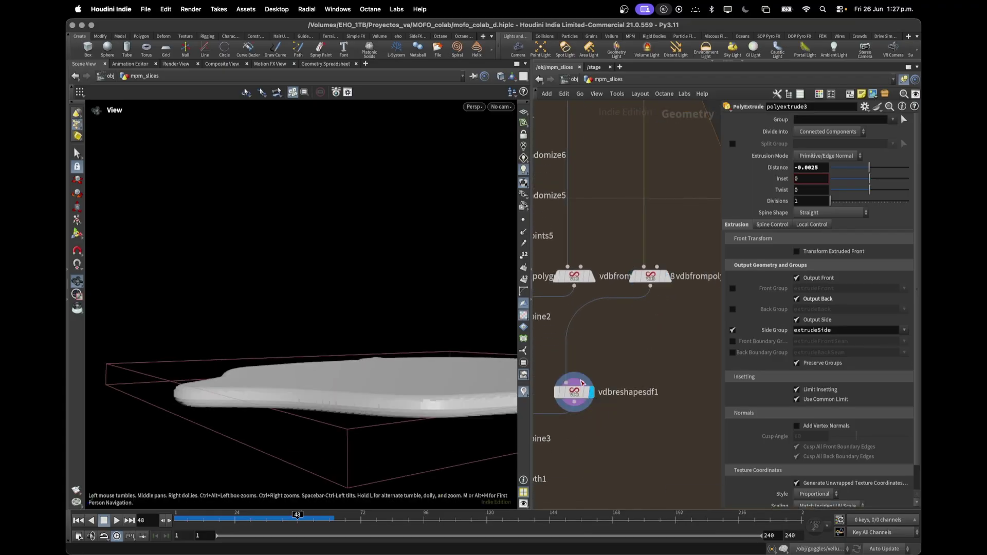
pyautogui.click(574, 392)
pyautogui.click(666, 278)
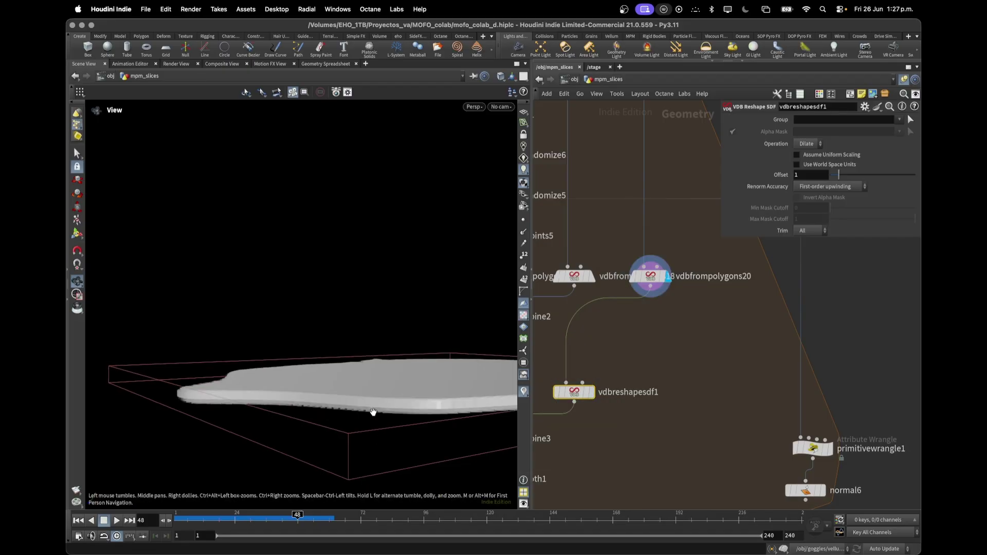
pyautogui.click(591, 393)
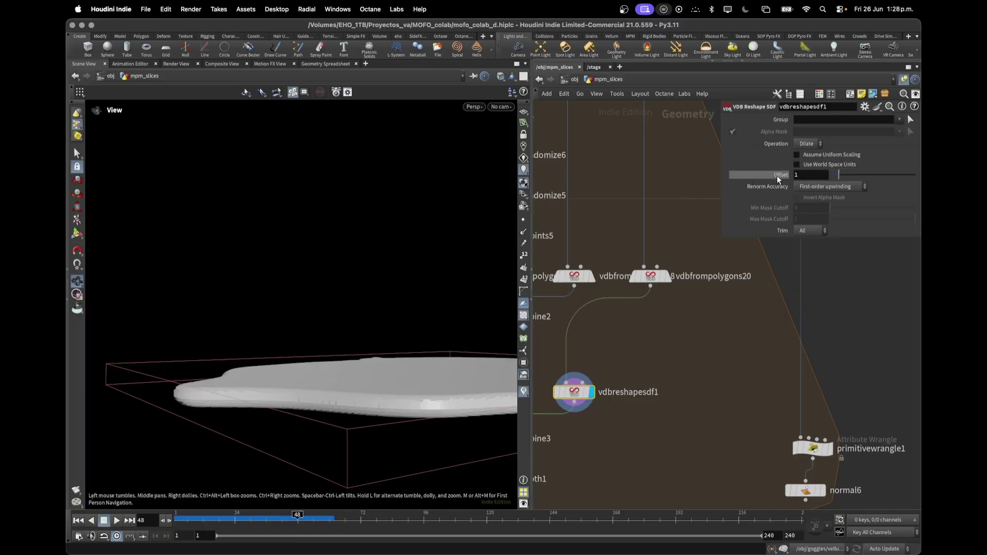
# Step: Display vdbcombine3, review its combine operation and inspect the lumps joined with the slab
pyautogui.moveTo(611, 407); pyautogui.dragTo(804, 296, button='middle')
pyautogui.click(687, 330)
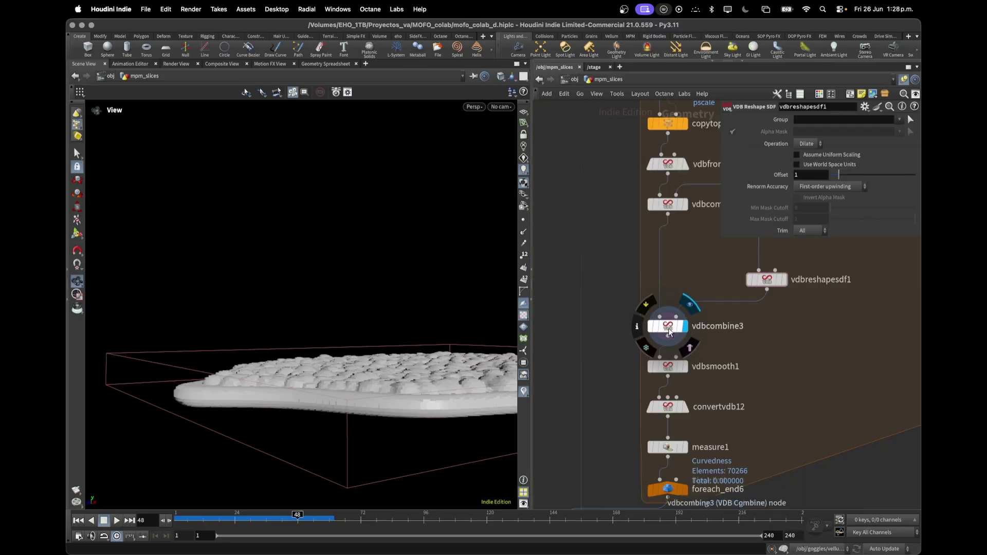
pyautogui.click(672, 331)
pyautogui.moveTo(343, 324); pyautogui.dragTo(327, 411)
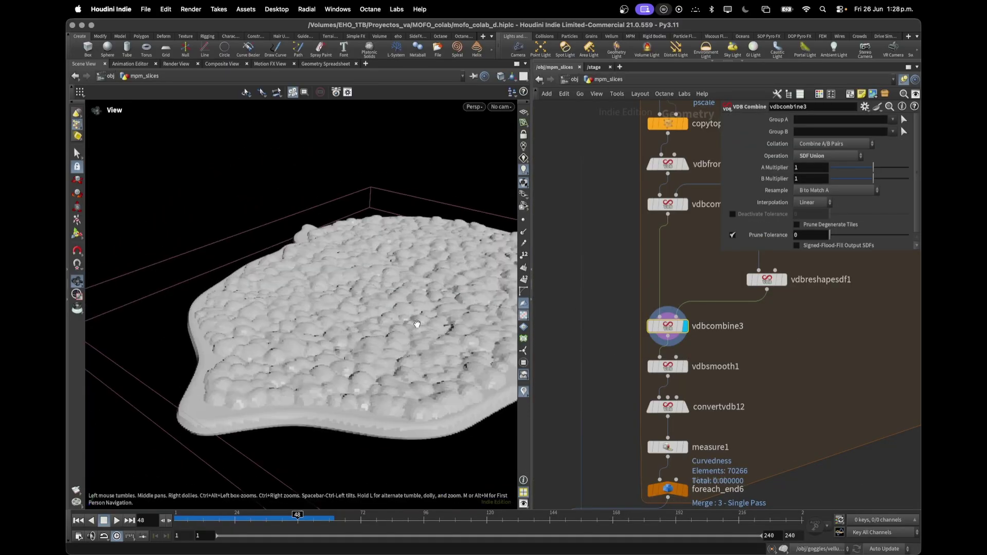
# Step: Display vdbsmooth1, convertvdb12 and measure1 in turn, inspecting the polygon slice and the curvature measurement settings
pyautogui.click(688, 367)
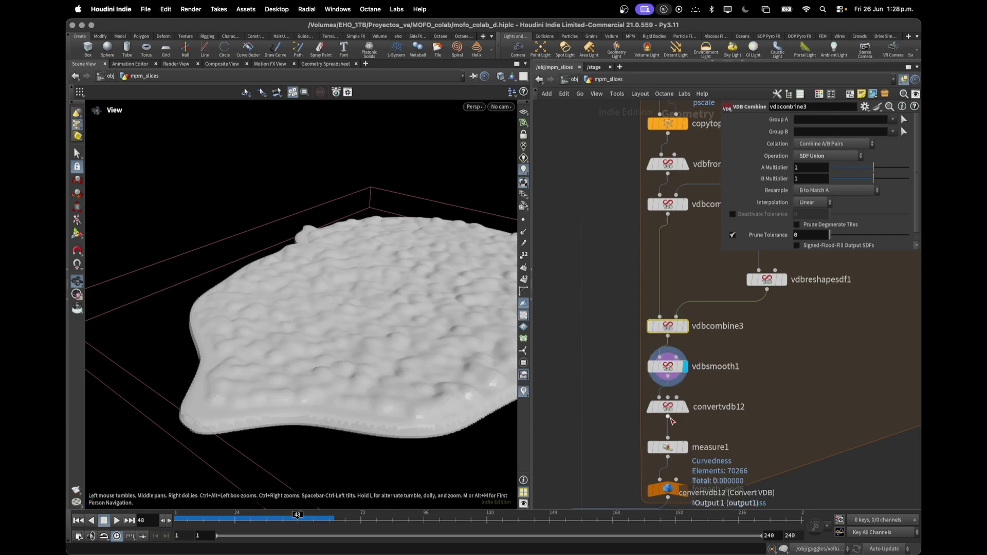
pyautogui.click(685, 407)
pyautogui.click(668, 409)
pyautogui.moveTo(355, 329)
pyautogui.mouseDown()
pyautogui.moveTo(341, 403)
pyautogui.moveTo(387, 301)
pyautogui.moveTo(286, 347)
pyautogui.moveTo(360, 288)
pyautogui.moveTo(319, 342)
pyautogui.moveTo(293, 348)
pyautogui.moveTo(308, 337)
pyautogui.mouseUp()
pyautogui.click(667, 447)
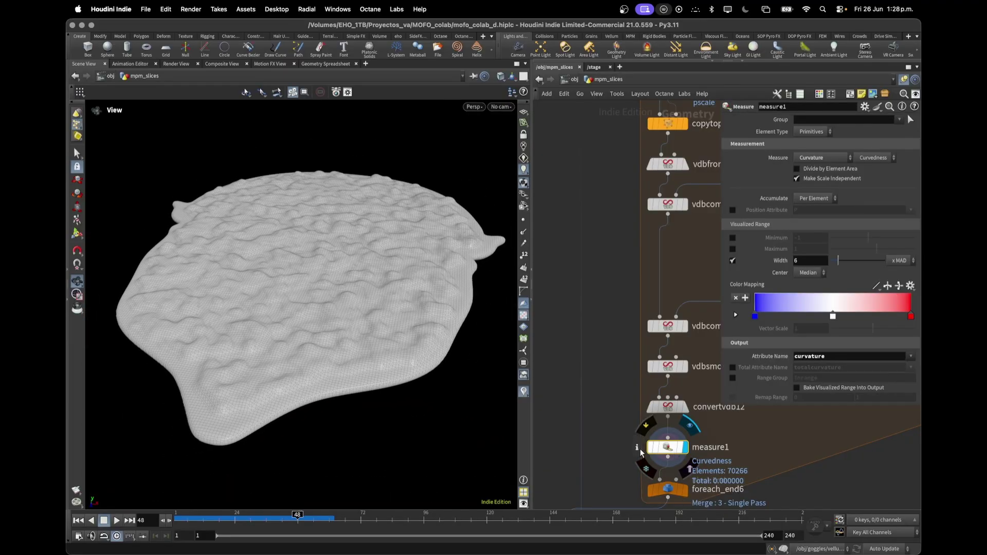
# Step: Visualize measure1's curvature primitive attribute on the slice from the node information and inspect it closely in the viewport
pyautogui.middleClick(667, 447)
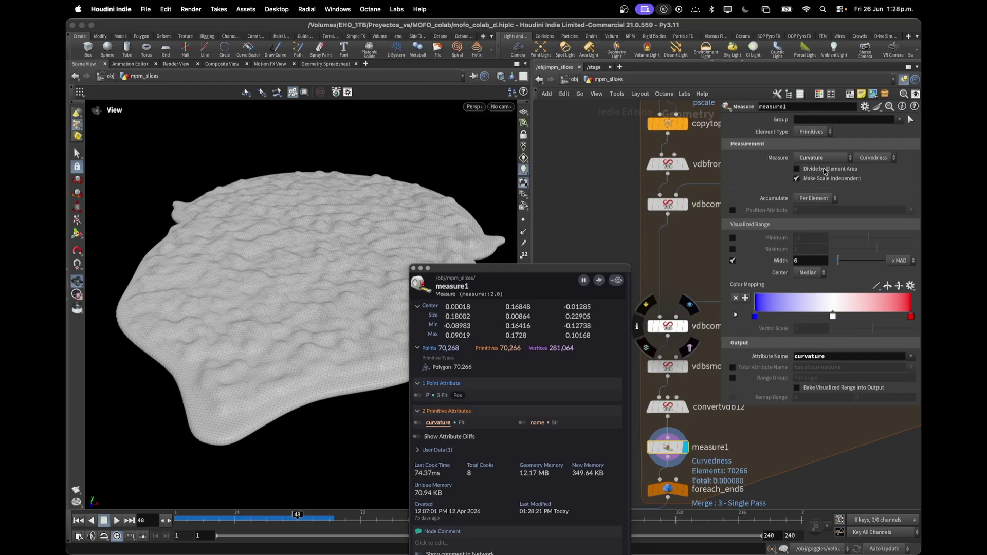
pyautogui.click(417, 424)
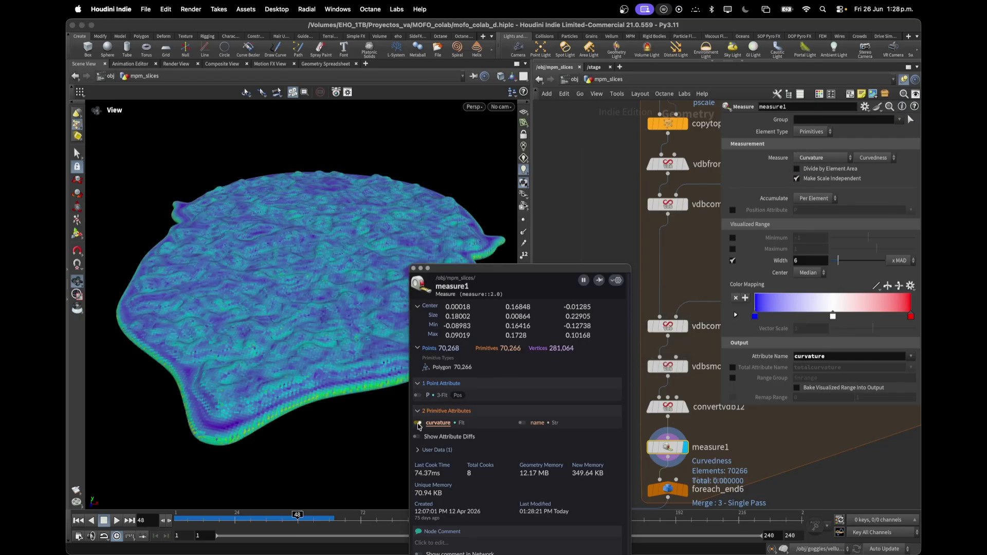
pyautogui.click(415, 268)
pyautogui.keyDown('alt'); pyautogui.moveTo(354, 293); pyautogui.dragTo(304, 338); pyautogui.keyUp('alt')
pyautogui.hotkey('space', 'g')
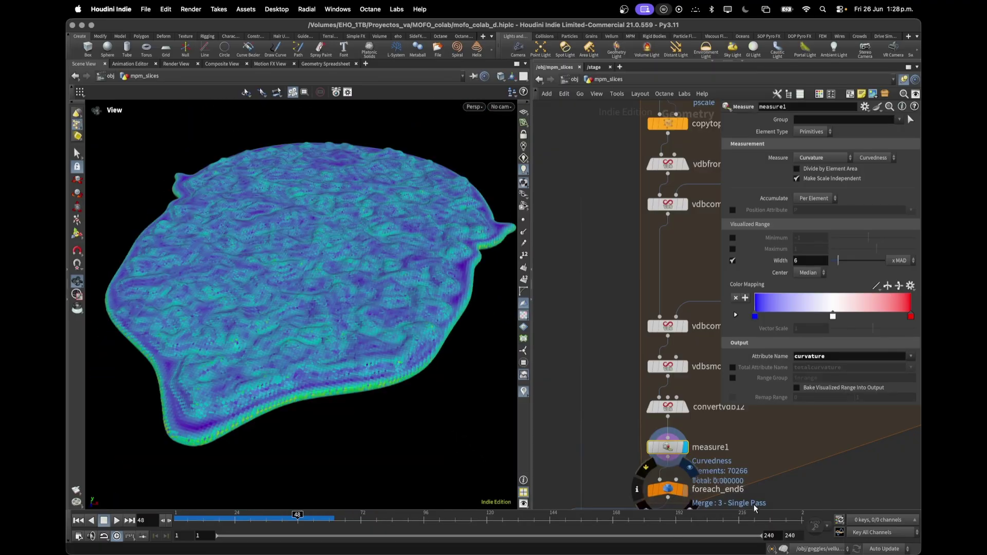
# Step: Display foreach_end6 and attribtransfer1 in turn, reviewing the vertex uv transfer and inspecting the UV grid on the slice
pyautogui.click(686, 489)
pyautogui.scroll(-5, 716, 484)
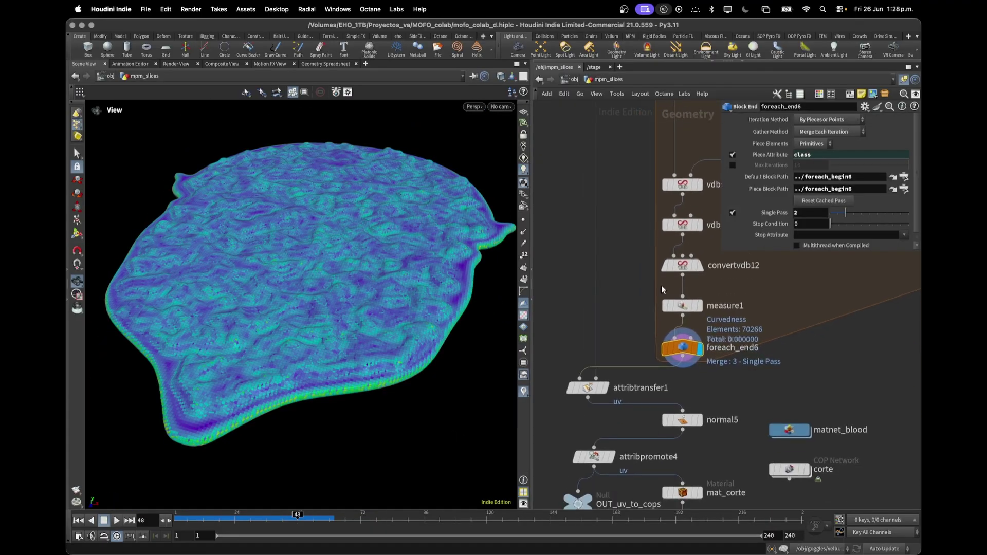
pyautogui.click(588, 388)
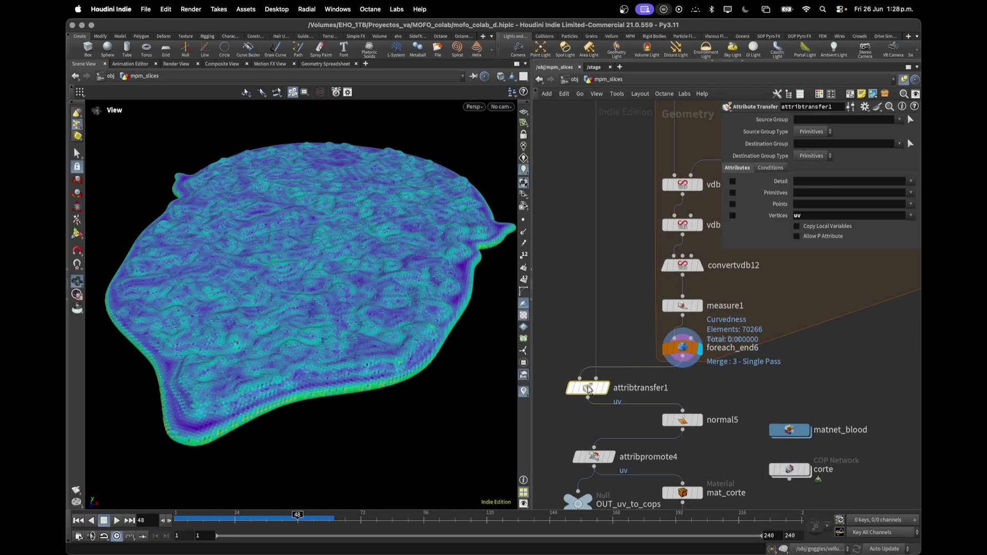
pyautogui.scroll(3, 313, 323)
pyautogui.moveTo(314, 323); pyautogui.dragTo(303, 272)
pyautogui.click(605, 393)
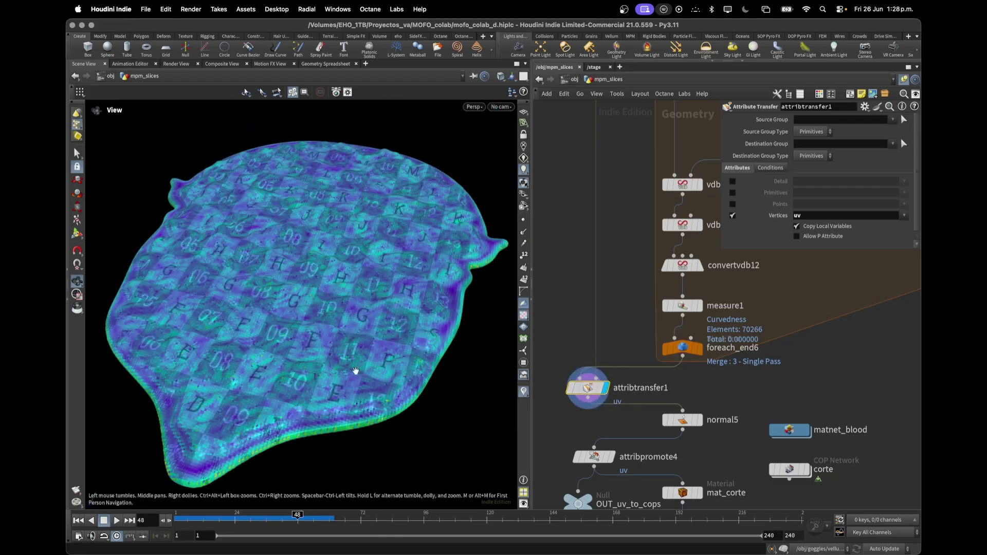
pyautogui.moveTo(250, 302); pyautogui.dragTo(276, 346)
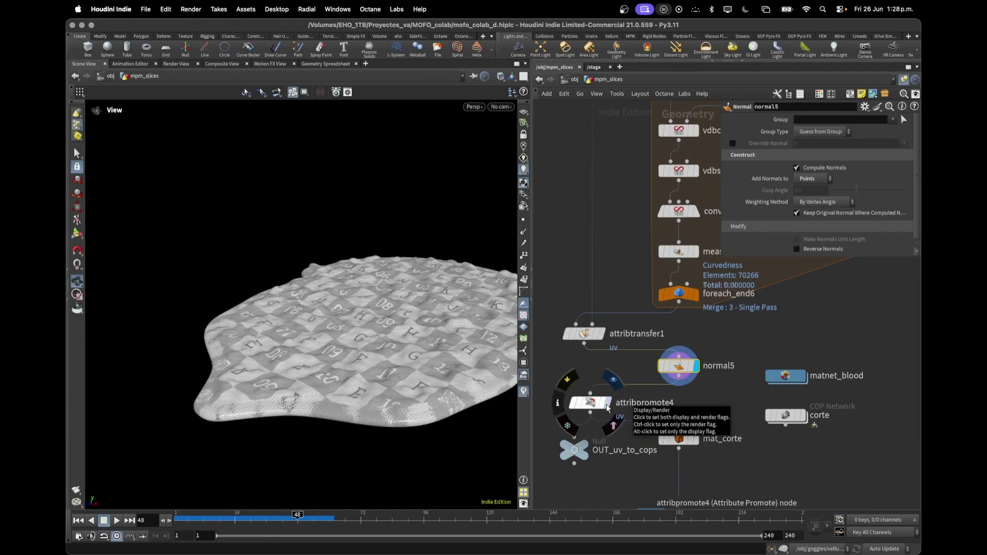
# Step: Review attribpromote4's vertex-to-point uv promotion and compare the OUT_uv_to_cops output with the mat_corte material result
pyautogui.click(606, 408)
pyautogui.click(596, 408)
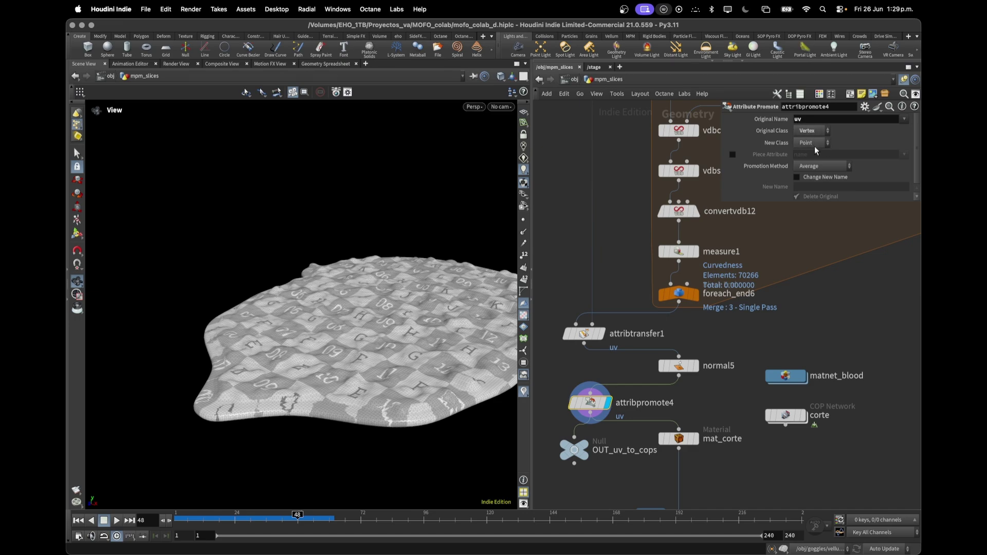
pyautogui.moveTo(325, 412); pyautogui.dragTo(346, 434)
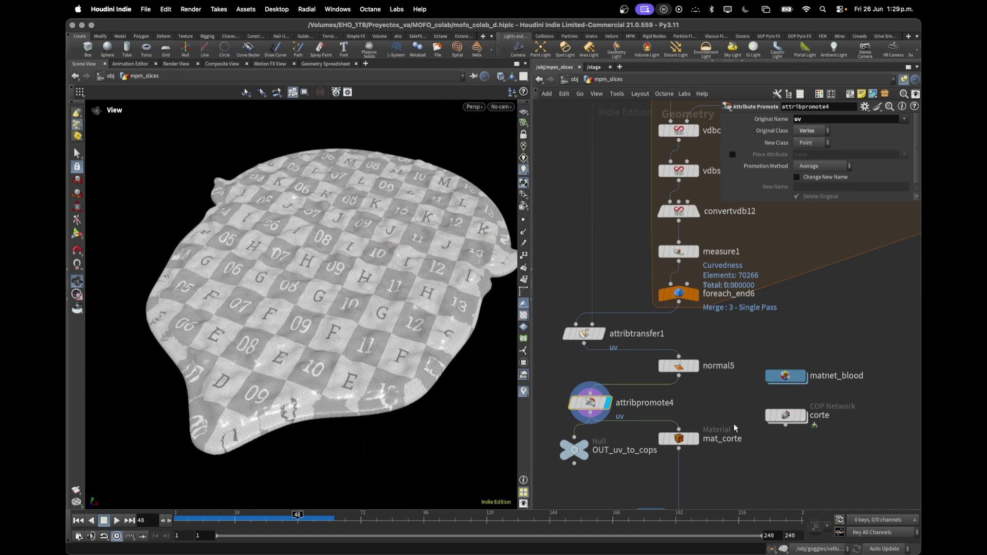
pyautogui.click(595, 451)
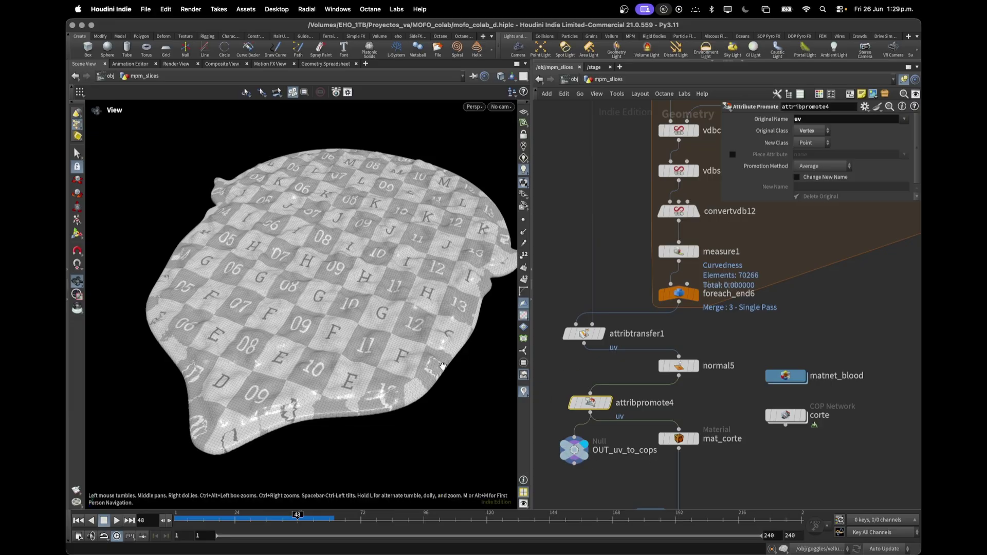
pyautogui.click(696, 438)
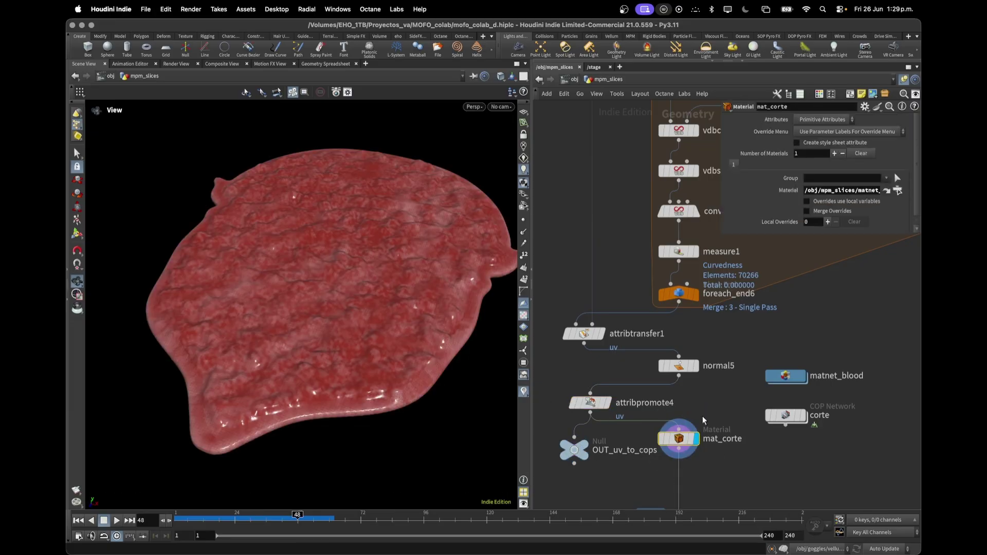
pyautogui.click(586, 448)
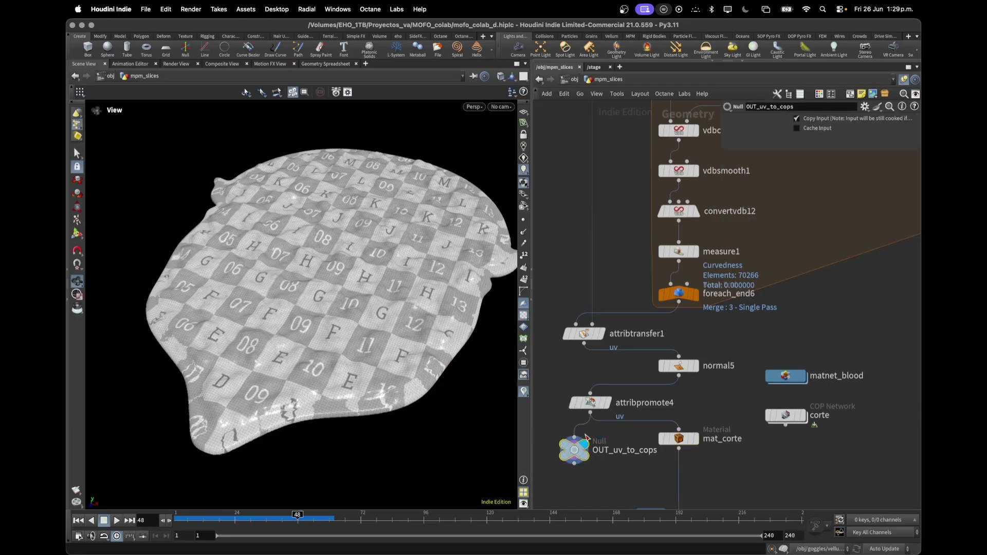
# Step: Turn off Single Pass on foreach_end6 so the loop processes every slice
pyautogui.click(689, 293)
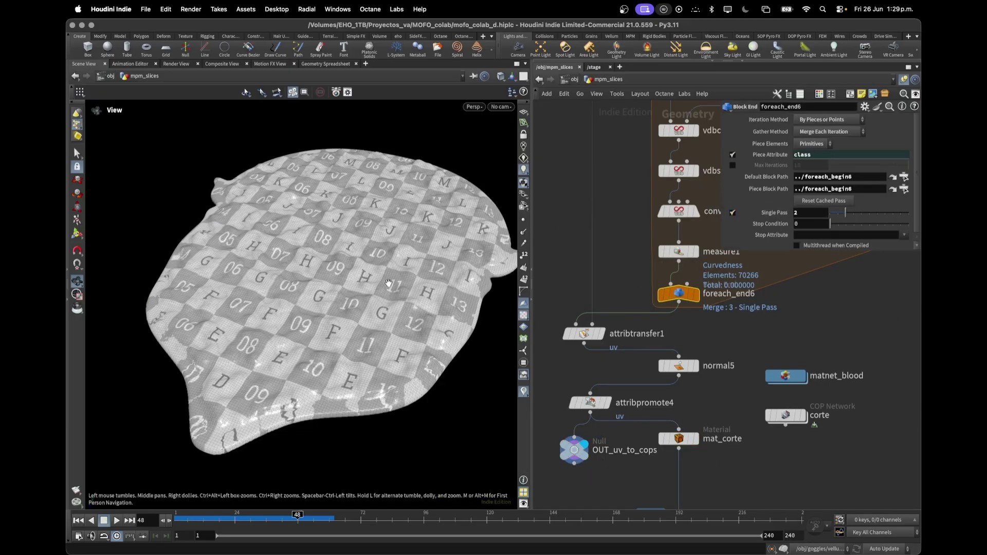
pyautogui.scroll(-8, 389, 283)
pyautogui.moveTo(391, 283); pyautogui.dragTo(291, 346, button='middle')
pyautogui.moveTo(291, 346); pyautogui.dragTo(323, 348)
pyautogui.scroll(-10, 330, 347)
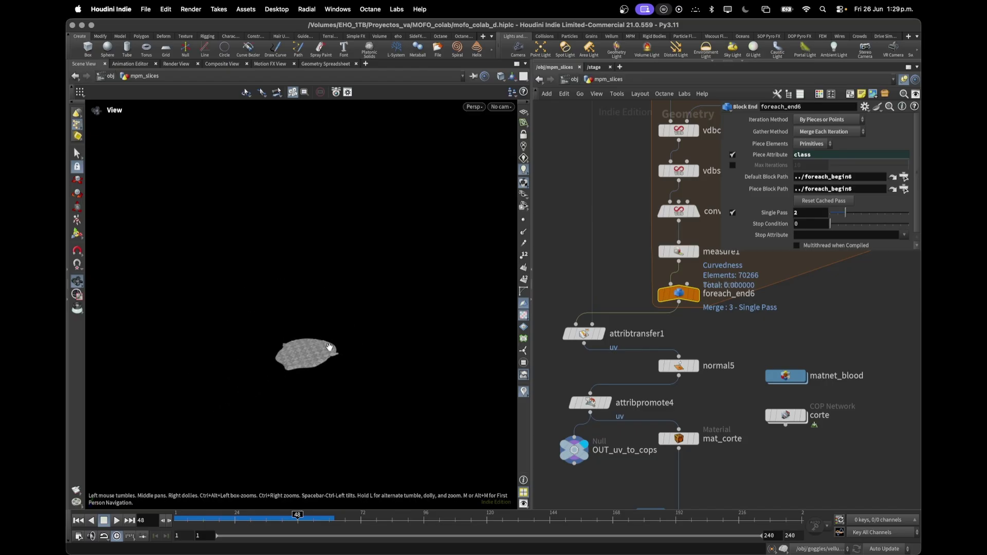
pyautogui.scroll(-4, 355, 350)
pyautogui.moveTo(360, 350); pyautogui.dragTo(379, 344, button='middle')
pyautogui.scroll(3, 373, 351)
pyautogui.click(733, 213)
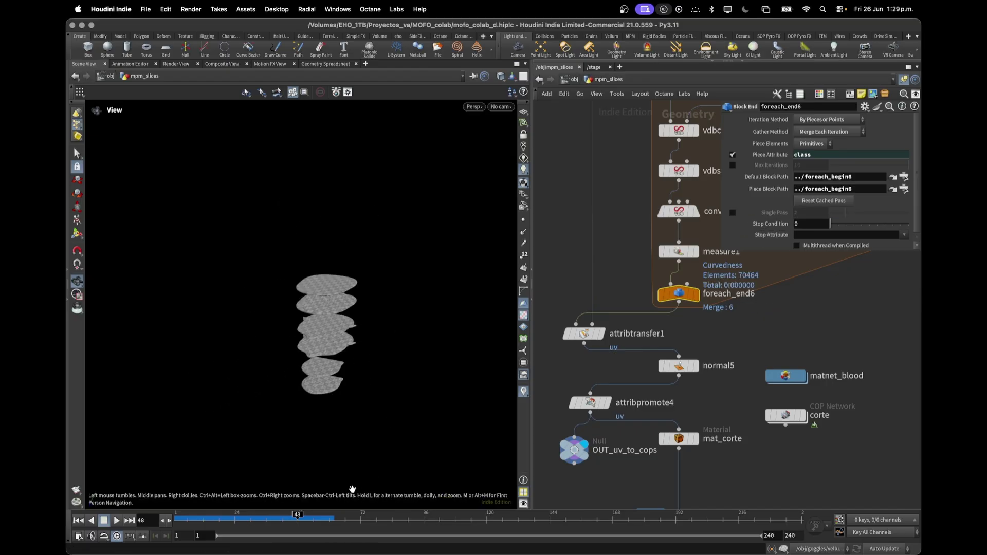
# Step: Frame the full stack of slices and inspect the lumpy cut surfaces up close from the side
pyautogui.press('f')
pyautogui.scroll(10, 344, 352)
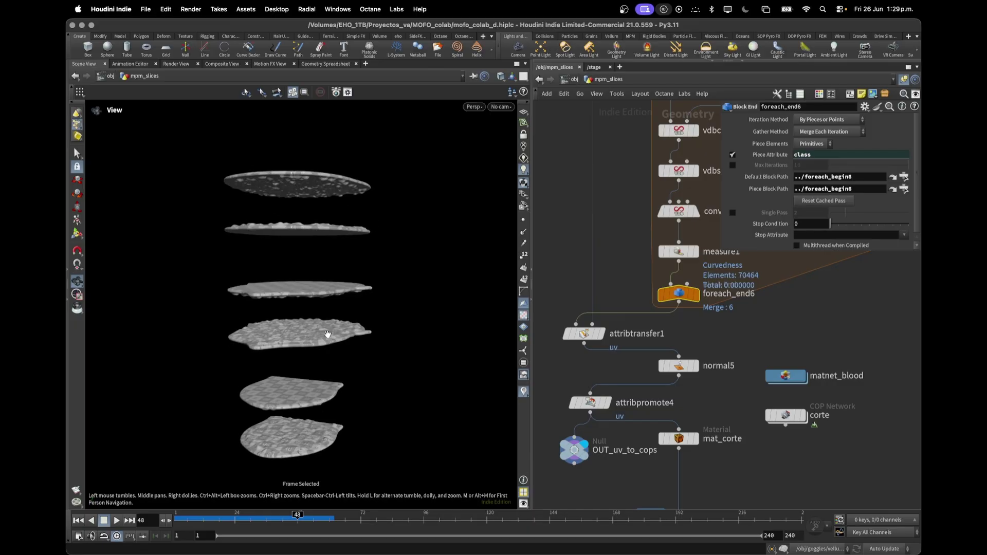
pyautogui.scroll(10, 322, 361)
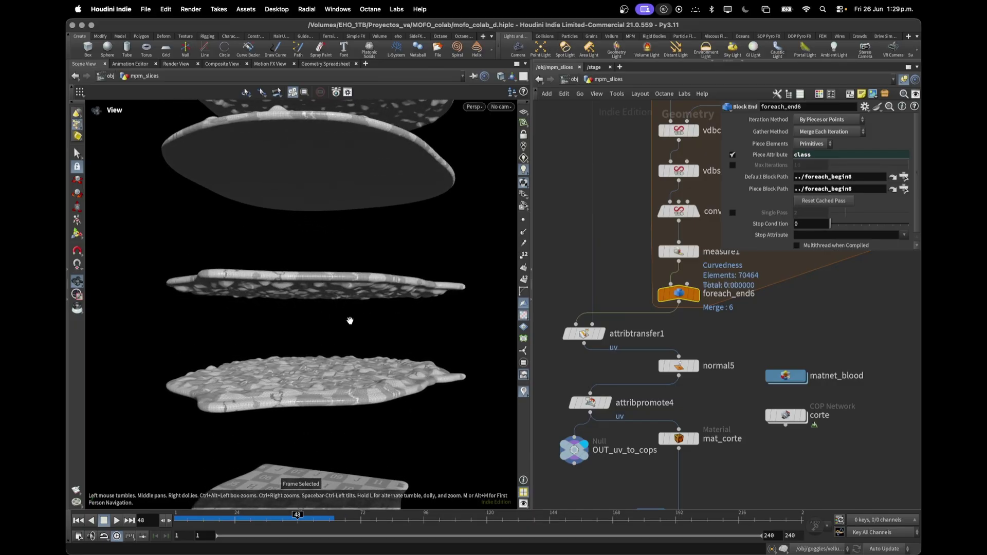
pyautogui.scroll(10, 345, 350)
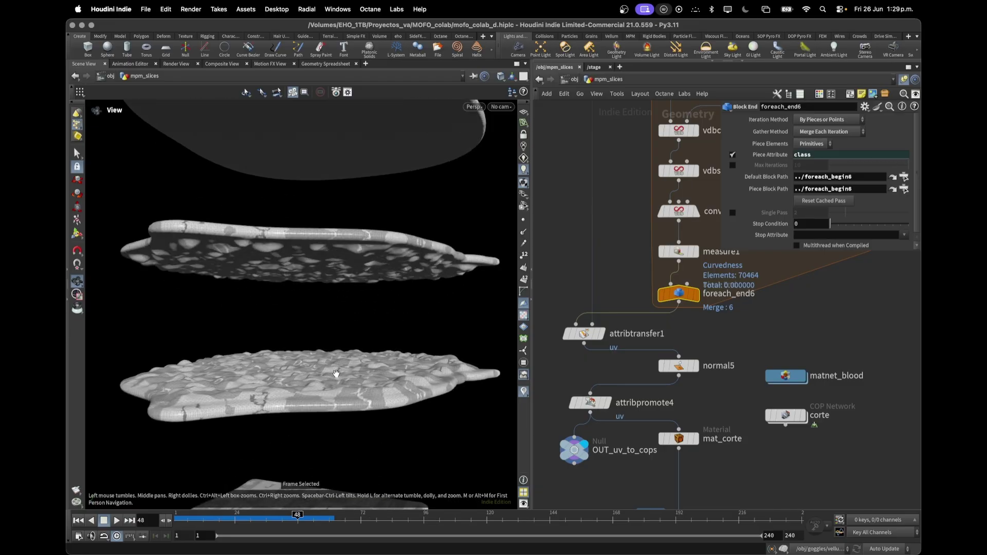
pyautogui.scroll(3, 337, 374)
pyautogui.moveTo(344, 356); pyautogui.dragTo(349, 451)
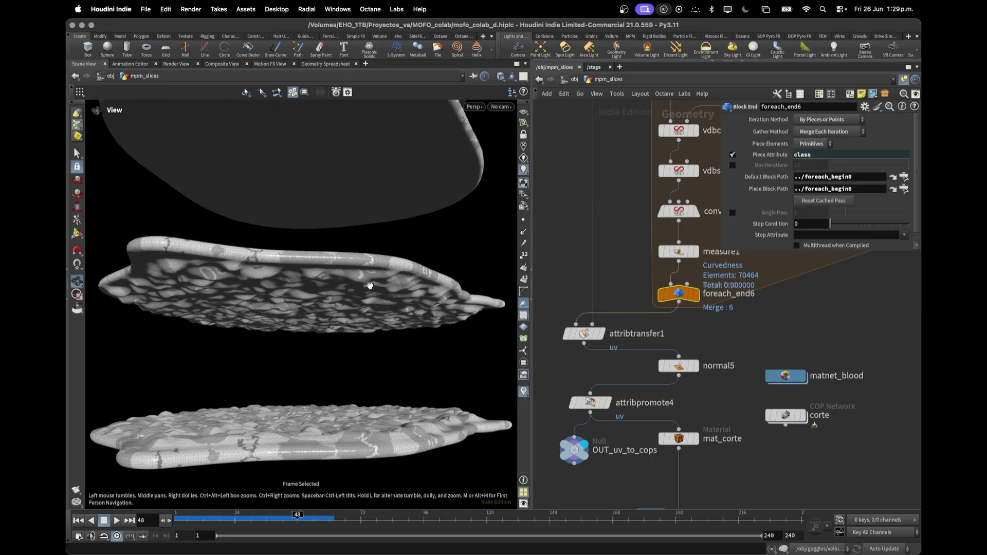
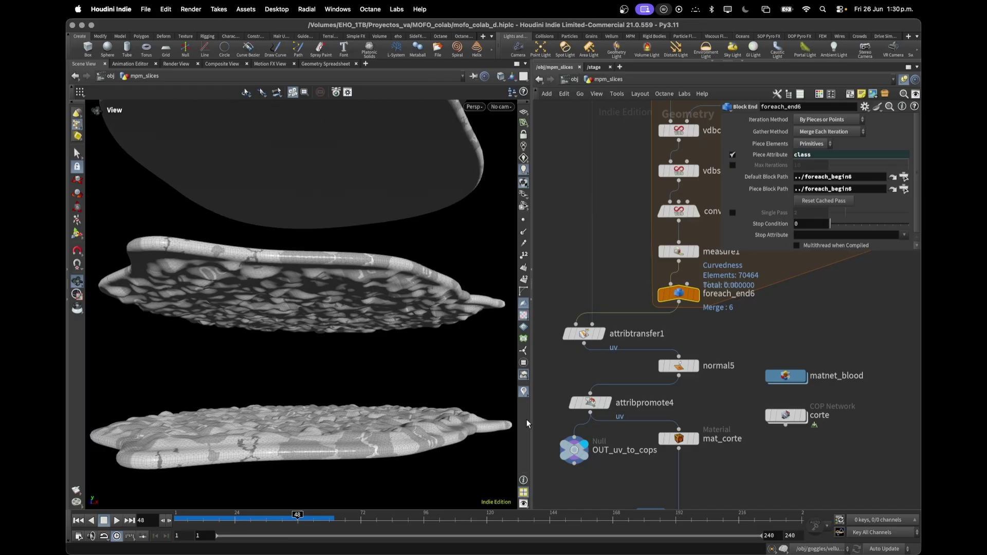
# Step: Open the corte COP network, display sopimport1 and review the SOP path bringing in the OUT_uv_to_cops slices
pyautogui.moveTo(803, 448); pyautogui.dragTo(749, 460, button='middle')
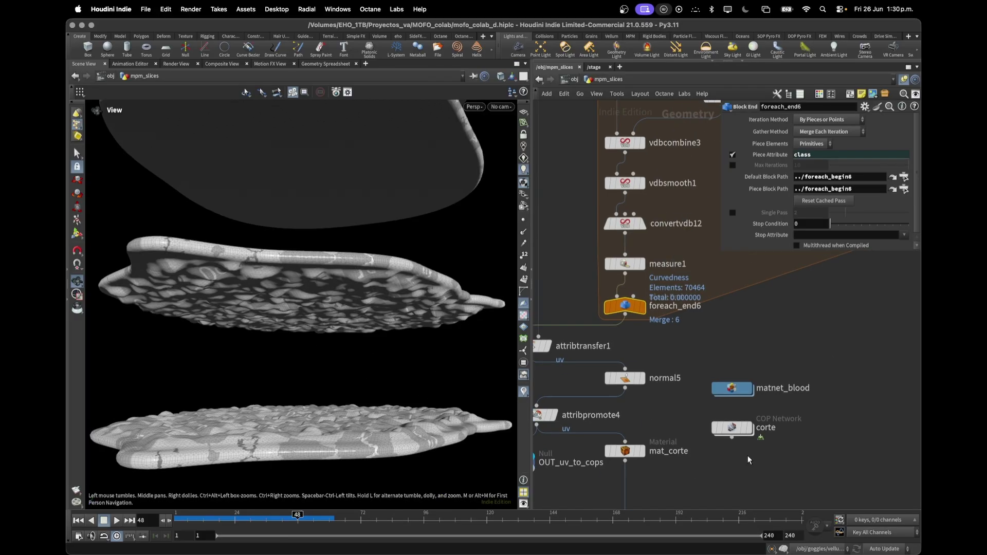
pyautogui.doubleClick(737, 432)
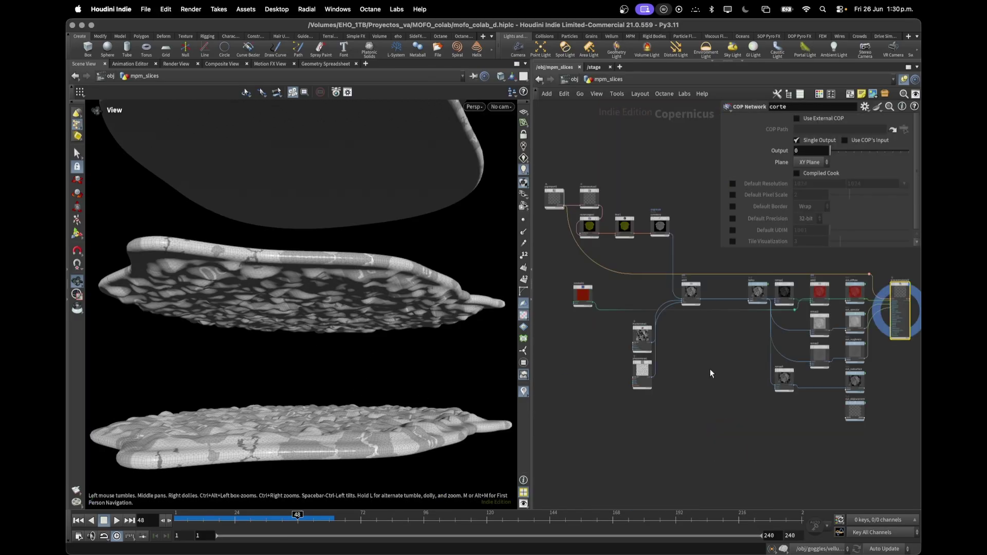
pyautogui.click(598, 318)
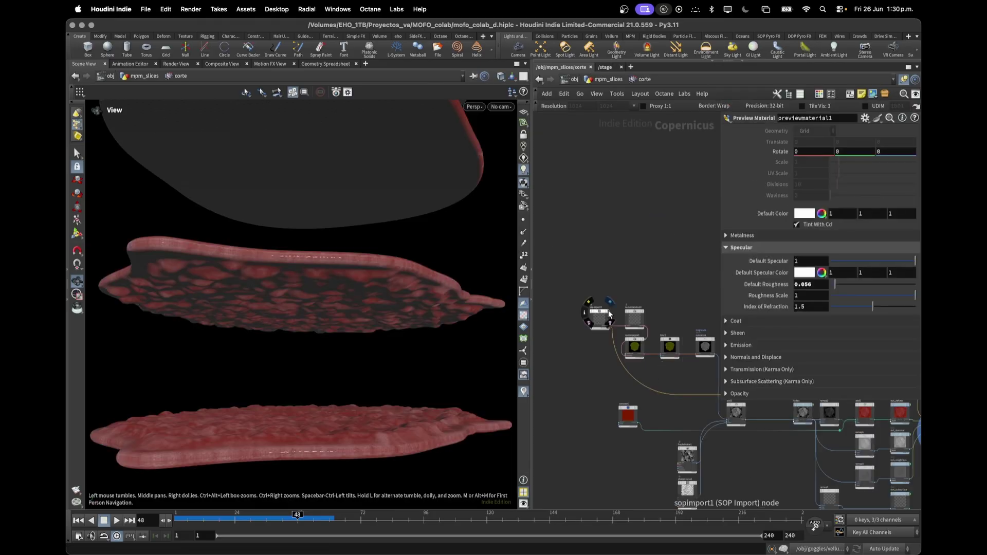
pyautogui.click(607, 319)
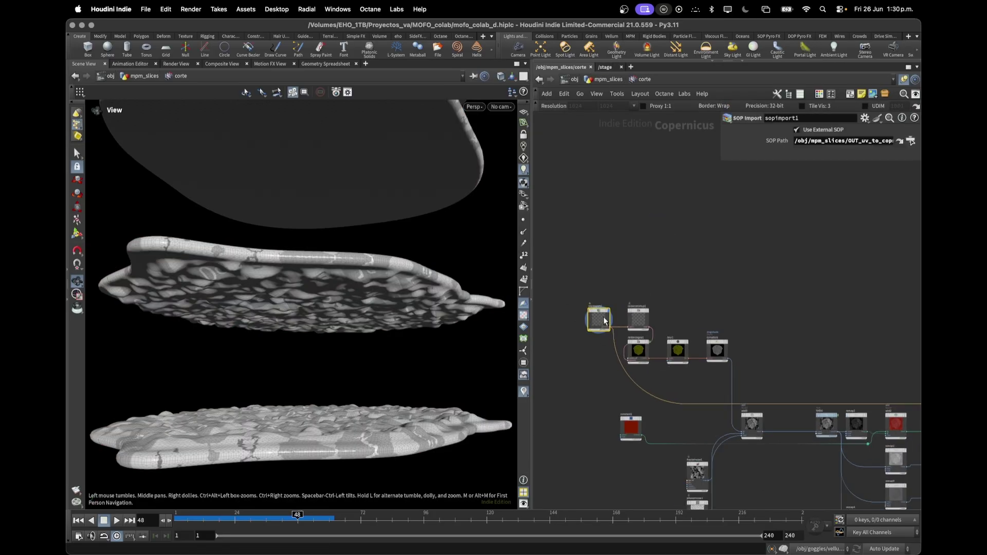
pyautogui.scroll(5, 605, 319)
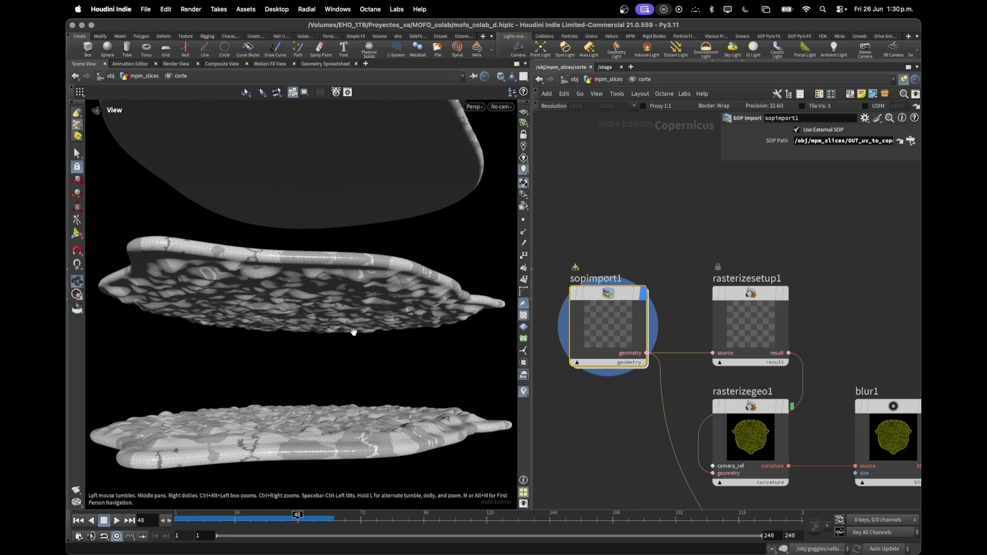
pyautogui.hotkey('space', 'g')
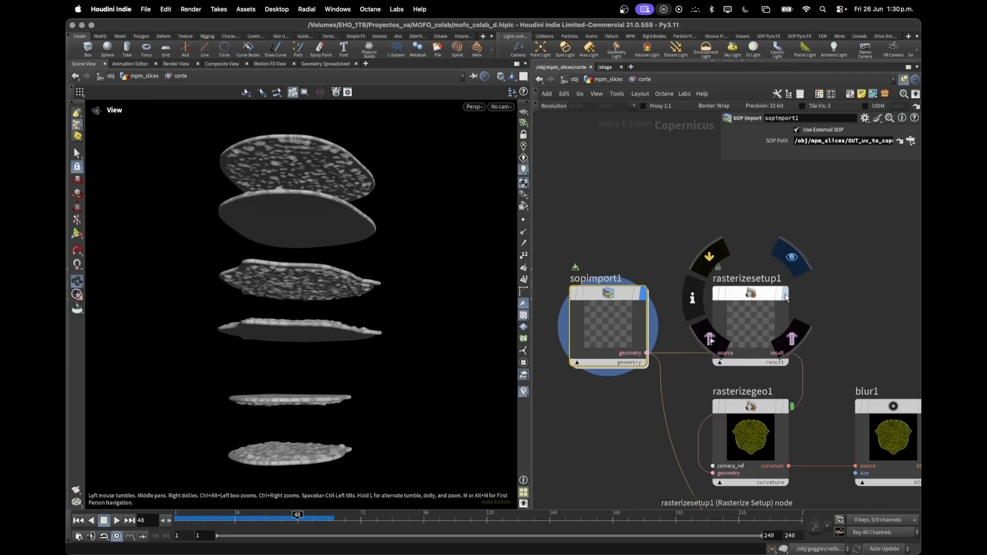
# Step: Go to frame 1, compare sopimport1 with the UV-space layout of rasterizesetup1, and view that layout from the front
pyautogui.click(751, 321)
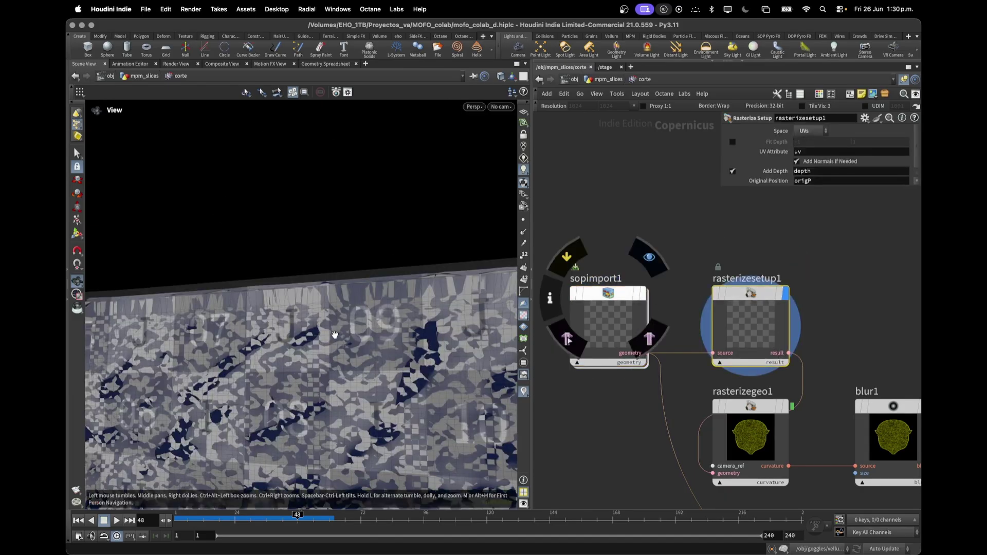
pyautogui.click(78, 520)
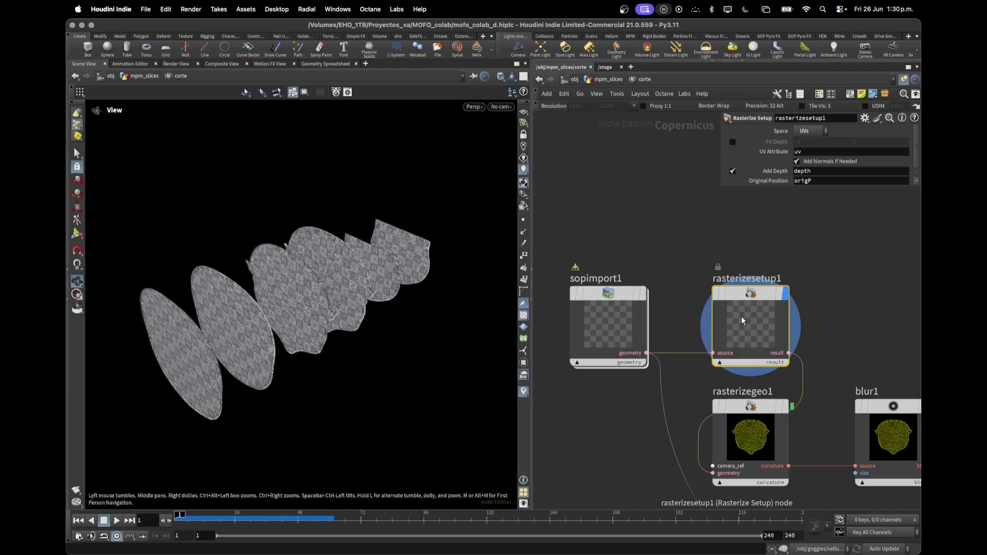
pyautogui.click(644, 294)
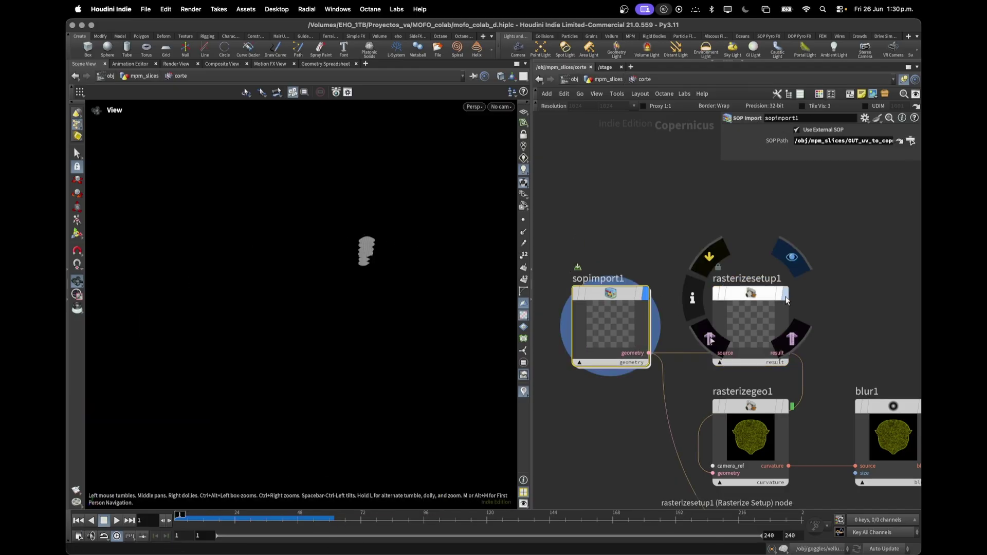
pyautogui.click(788, 256)
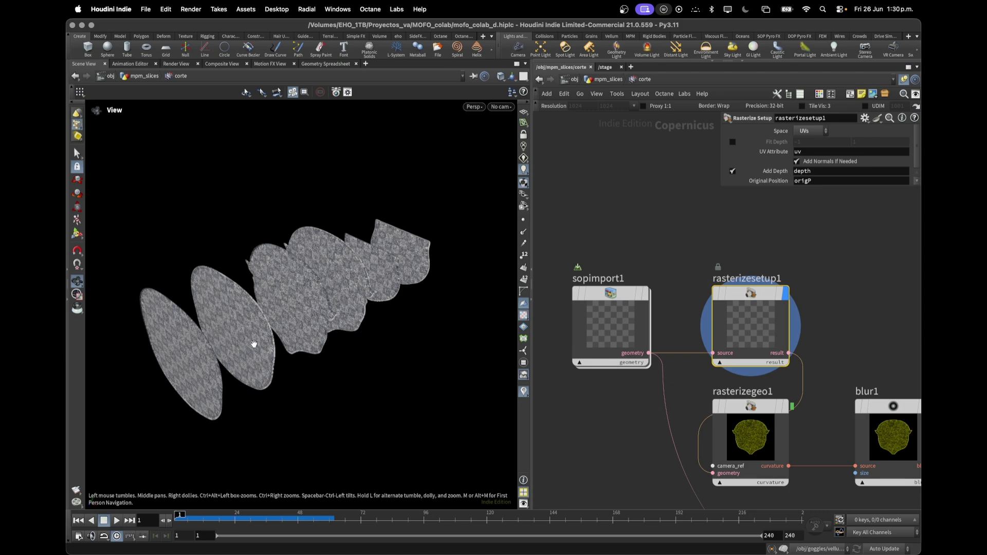
pyautogui.moveTo(245, 345); pyautogui.dragTo(304, 321)
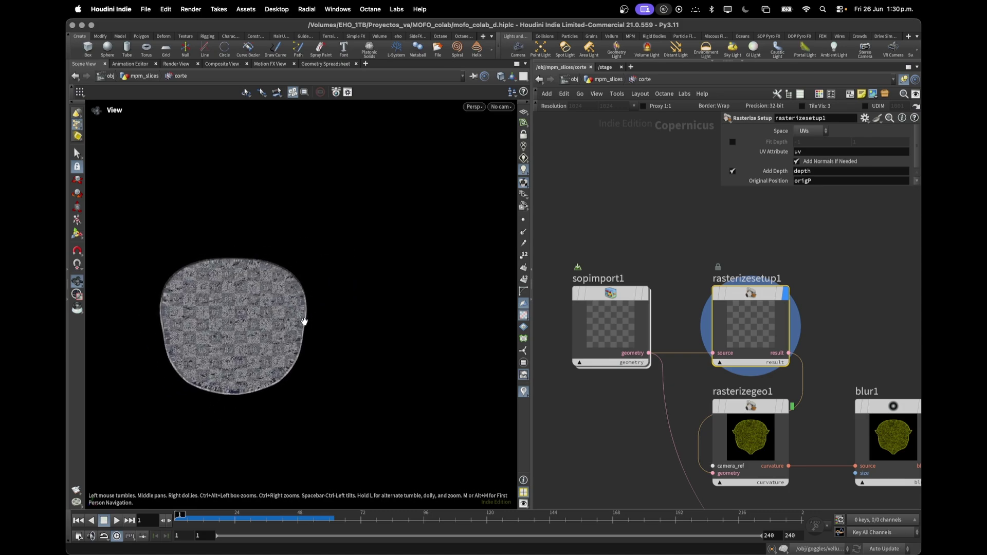
pyautogui.hotkey('space', '3')
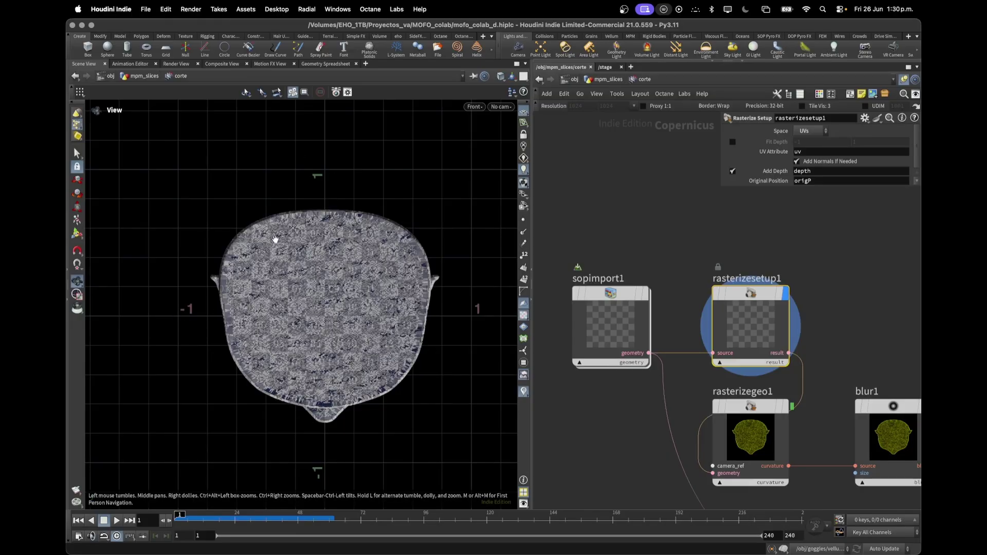
# Step: Display rasterizegeo1 and examine the rasterized curvature image in the perspective and front views
pyautogui.click(787, 370)
pyautogui.click(751, 437)
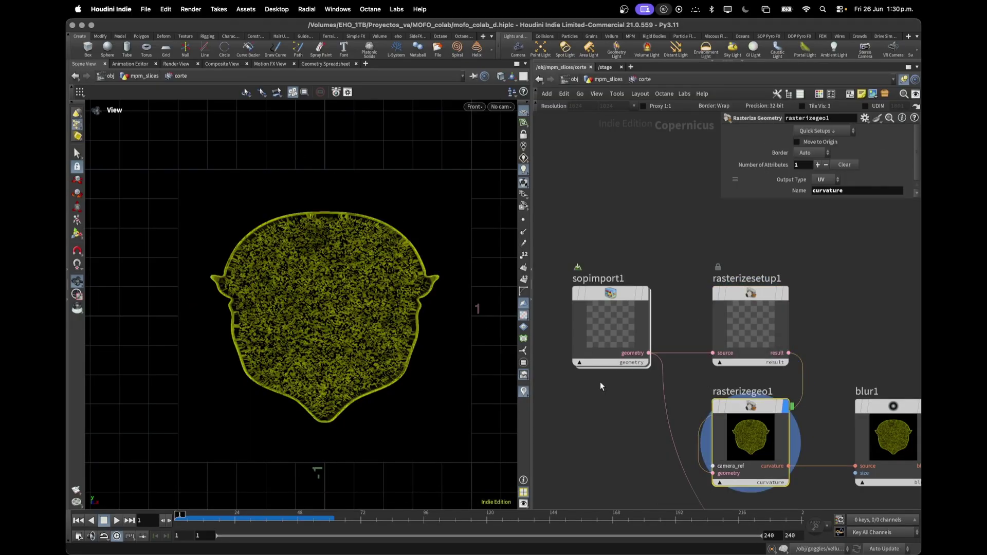
pyautogui.hotkey('space', '1')
pyautogui.moveTo(303, 307); pyautogui.dragTo(340, 243)
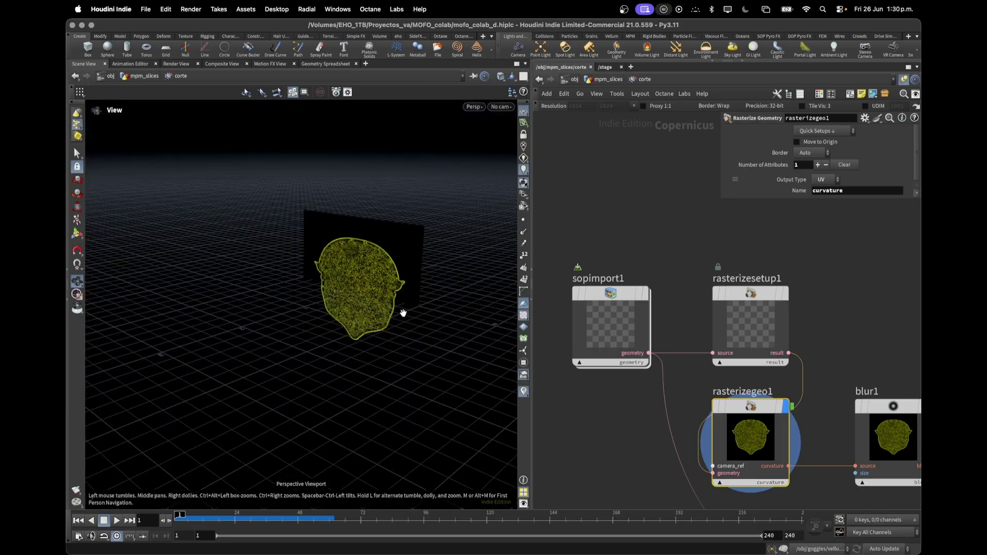
pyautogui.hotkey('space', '3')
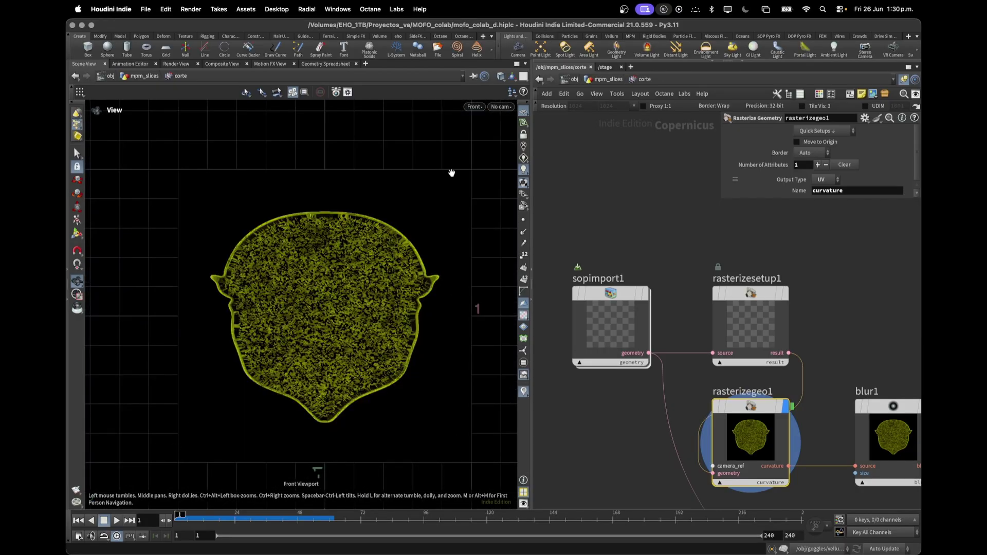
# Step: Display blur1 and compare its blurred curvature up close with the unblurred rasterizegeo1 image
pyautogui.moveTo(898, 409); pyautogui.dragTo(684, 345, button='middle')
pyautogui.click(721, 307)
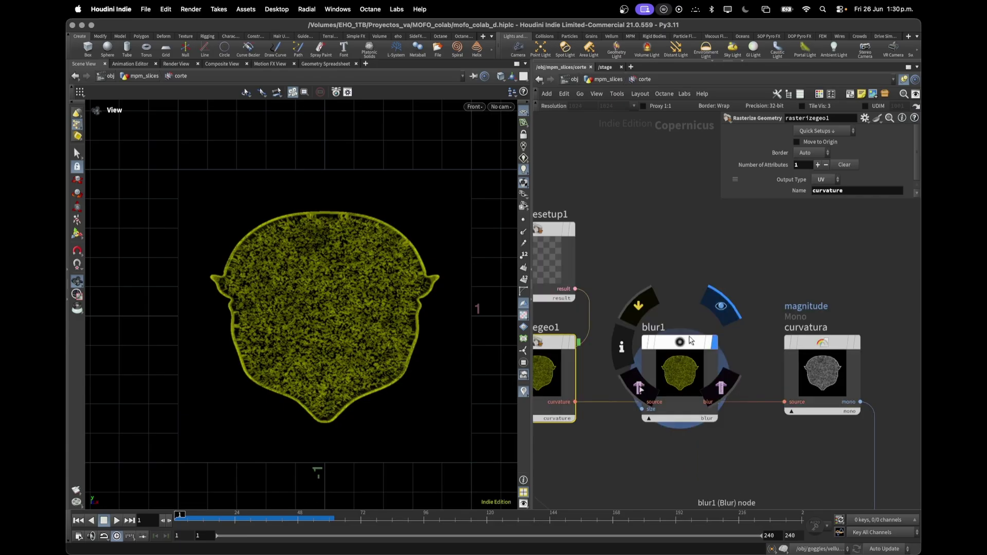
pyautogui.click(679, 347)
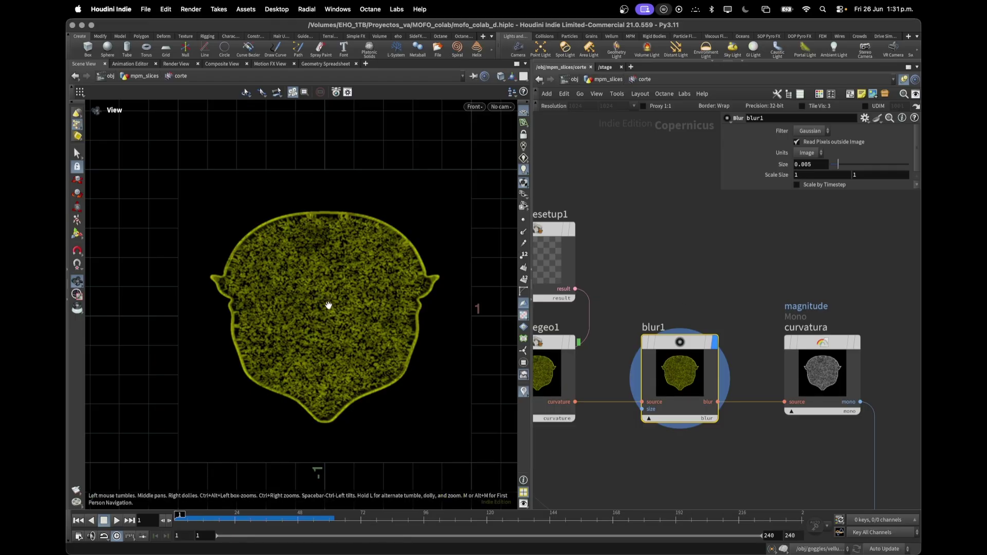
pyautogui.scroll(8, 329, 305)
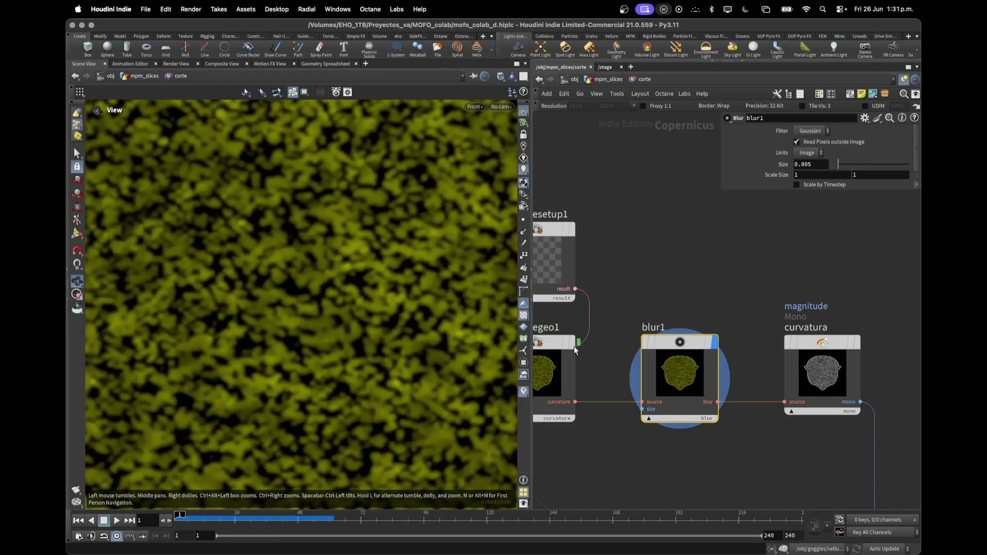
pyautogui.click(572, 343)
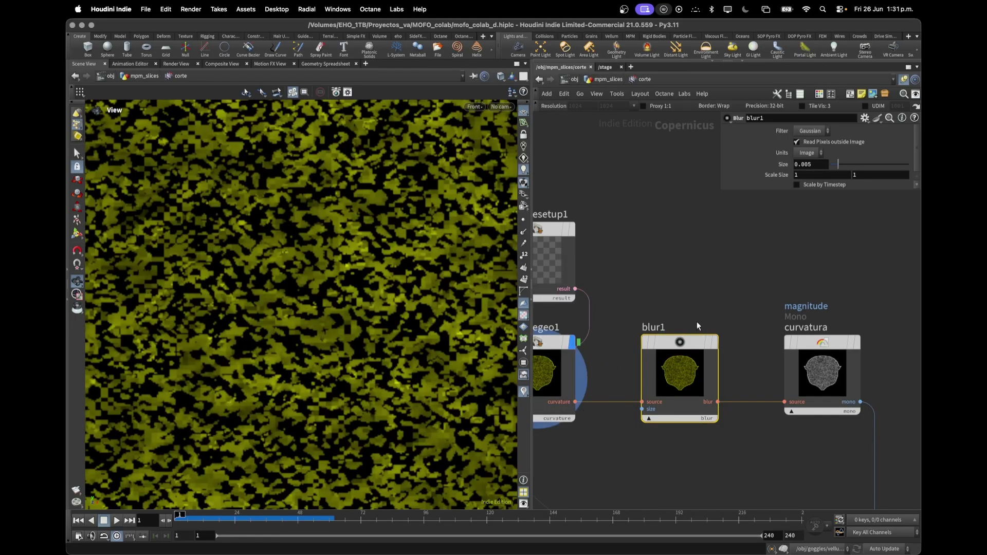
pyautogui.click(715, 342)
pyautogui.scroll(-5, 722, 292)
pyautogui.scroll(4, 756, 292)
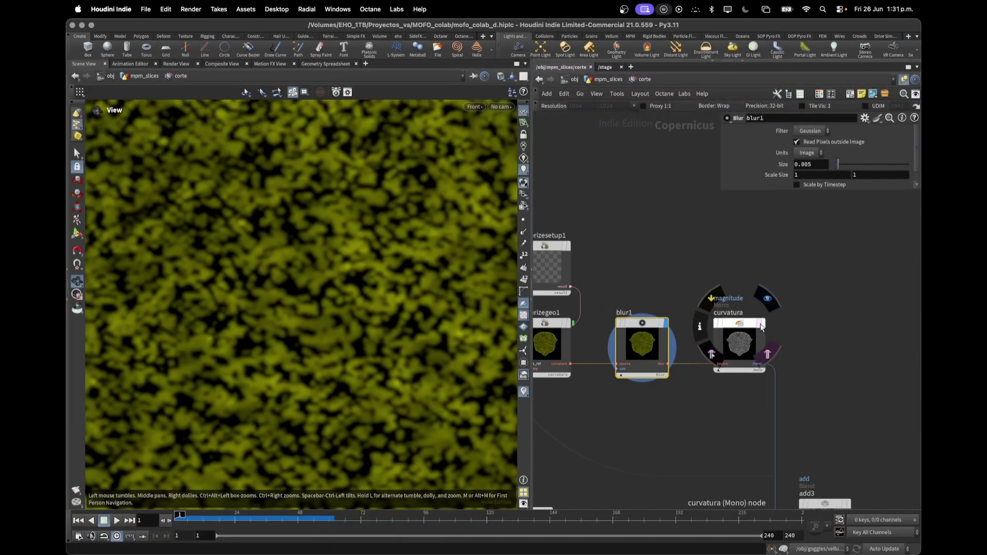
# Step: Display the curvatura Mono node and examine its grayscale magnitude image up close and in full
pyautogui.click(761, 328)
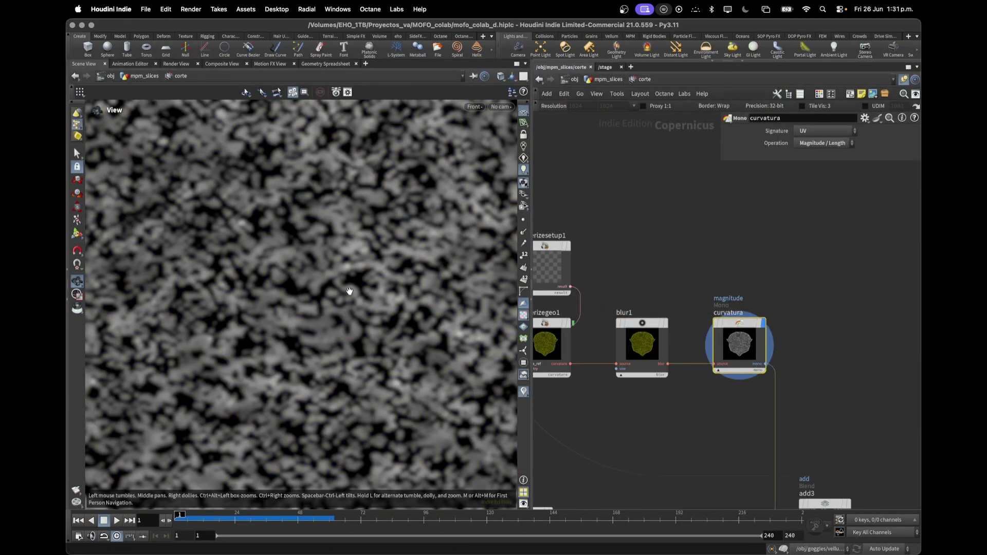
pyautogui.press('f')
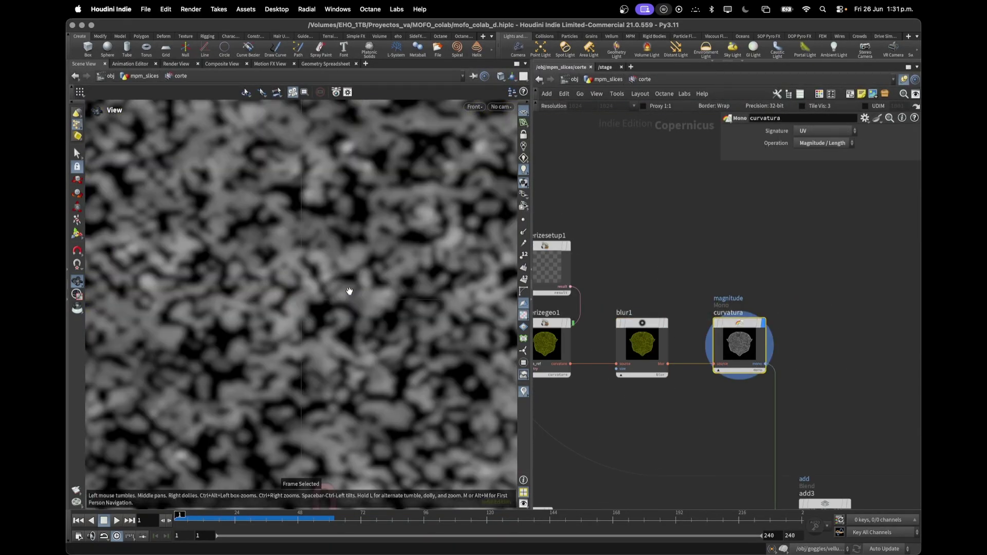
pyautogui.press('3')
pyautogui.scroll(-5, 682, 361)
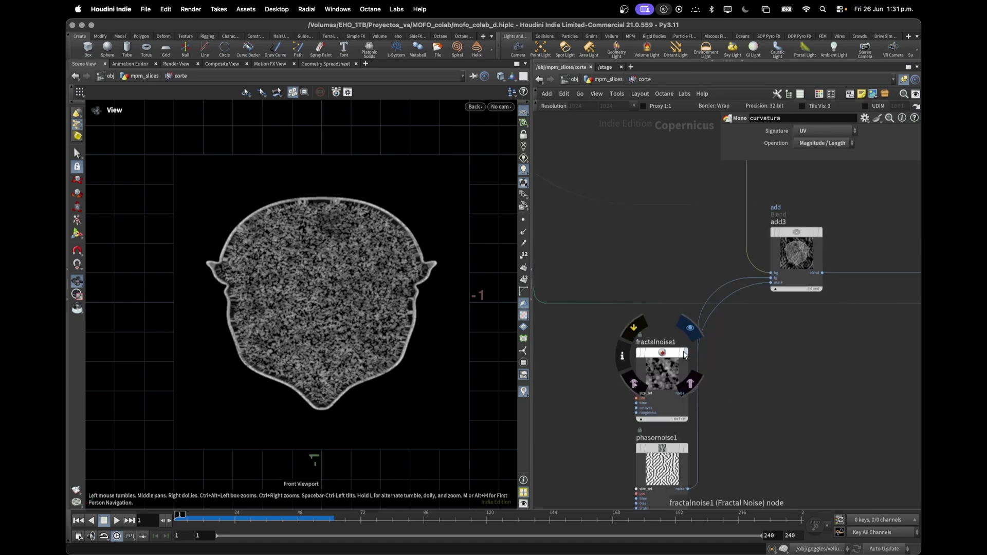
# Step: Display fractalnoise1 and phasornoise1 in turn, and view their blend with the curvature in add3
pyautogui.click(682, 360)
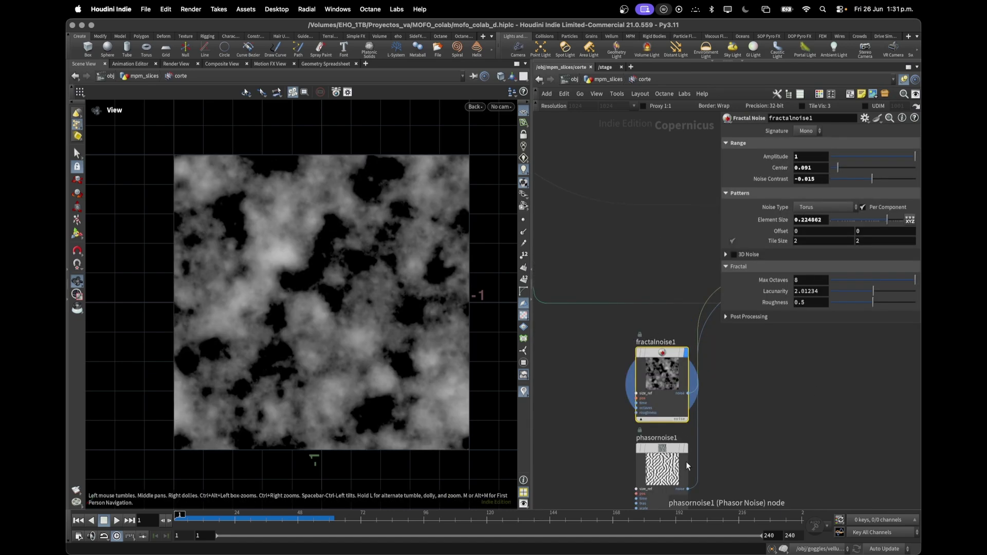
pyautogui.click(685, 448)
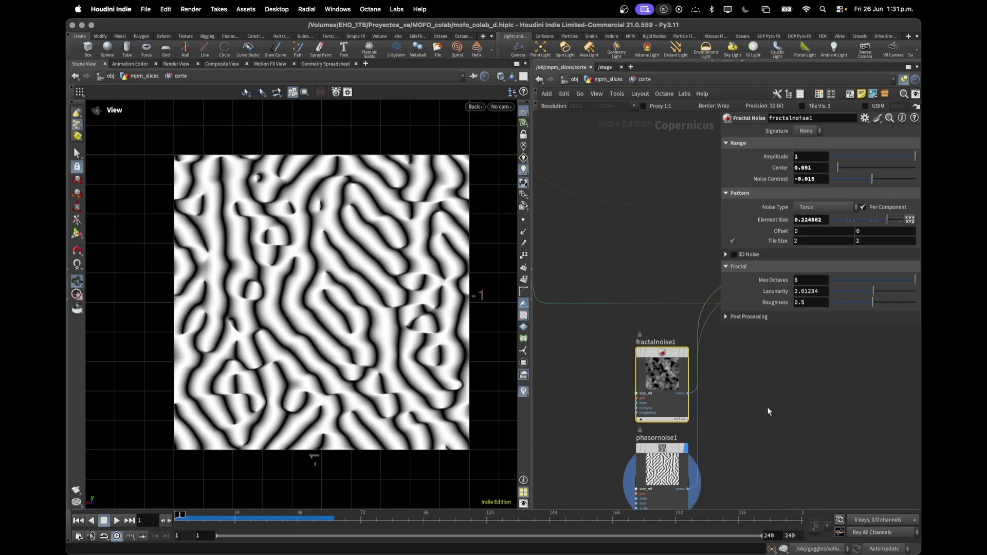
pyautogui.scroll(-5, 690, 432)
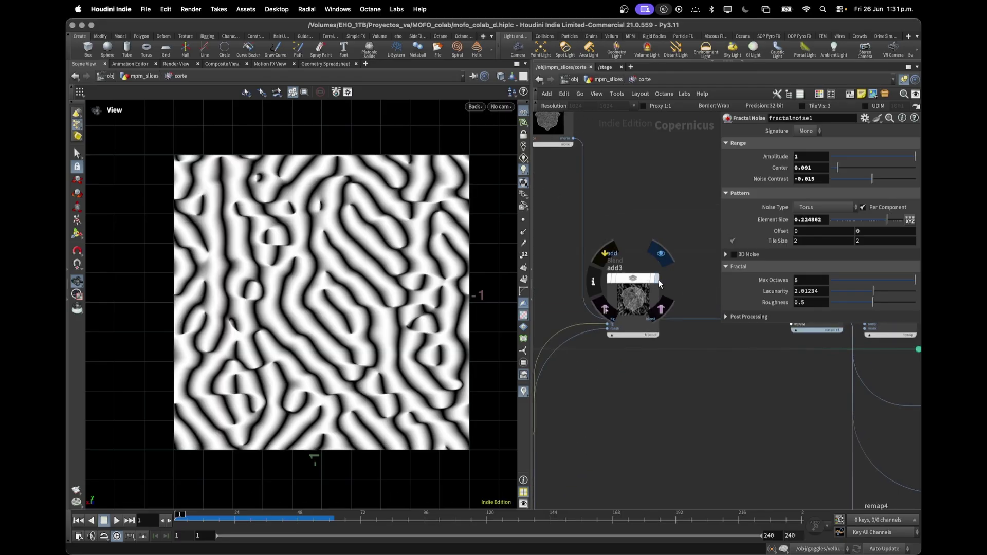
pyautogui.click(636, 296)
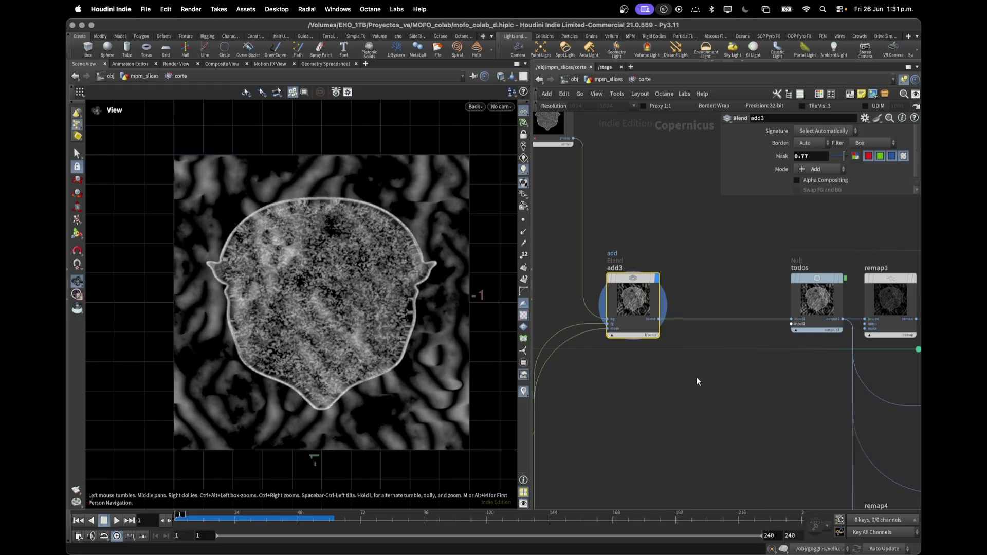
# Step: Review the constant1 base colour settings and display the todos null that carries the combined mask
pyautogui.moveTo(690, 406); pyautogui.dragTo(918, 418, button='middle')
pyautogui.click(581, 318)
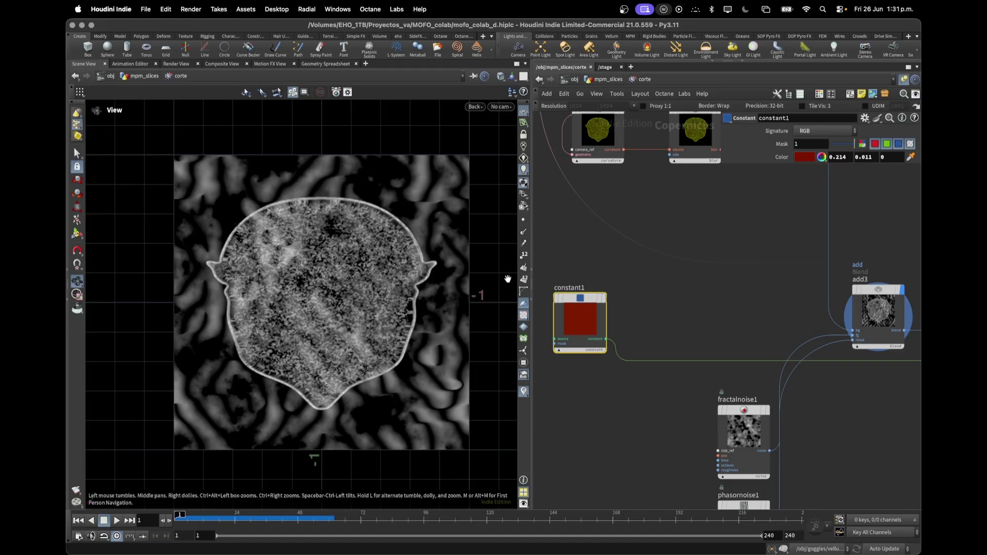
pyautogui.hscroll(10, 703, 341)
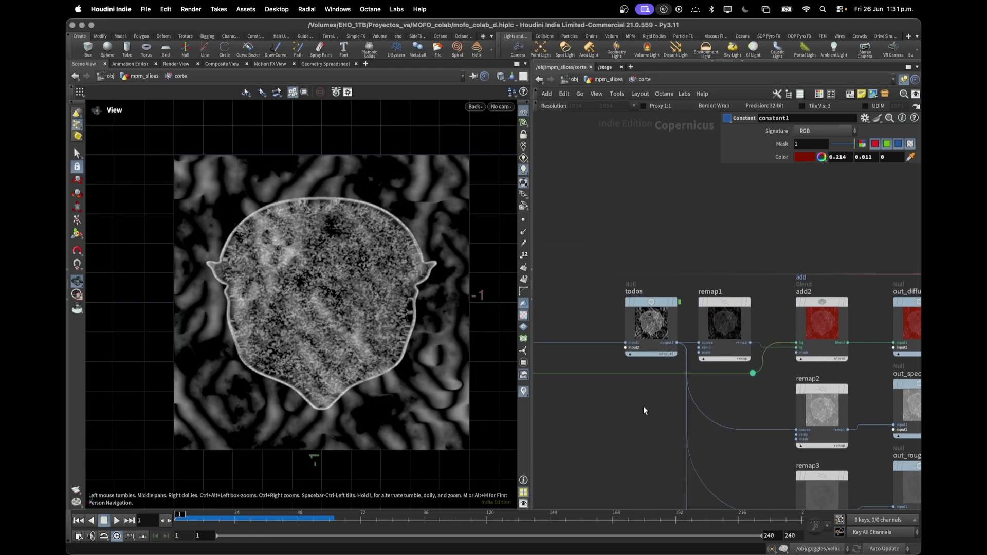
pyautogui.scroll(3, 661, 311)
pyautogui.click(660, 311)
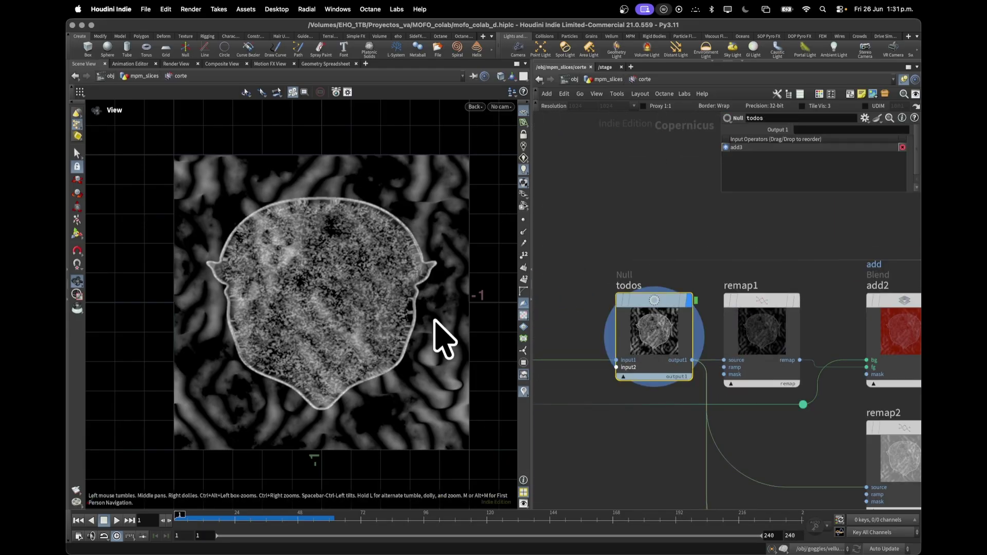
# Step: Display remap1 and the add2 blend to examine how the darkened mask is added to the red base colour
pyautogui.hscroll(5, 669, 335)
pyautogui.click(599, 327)
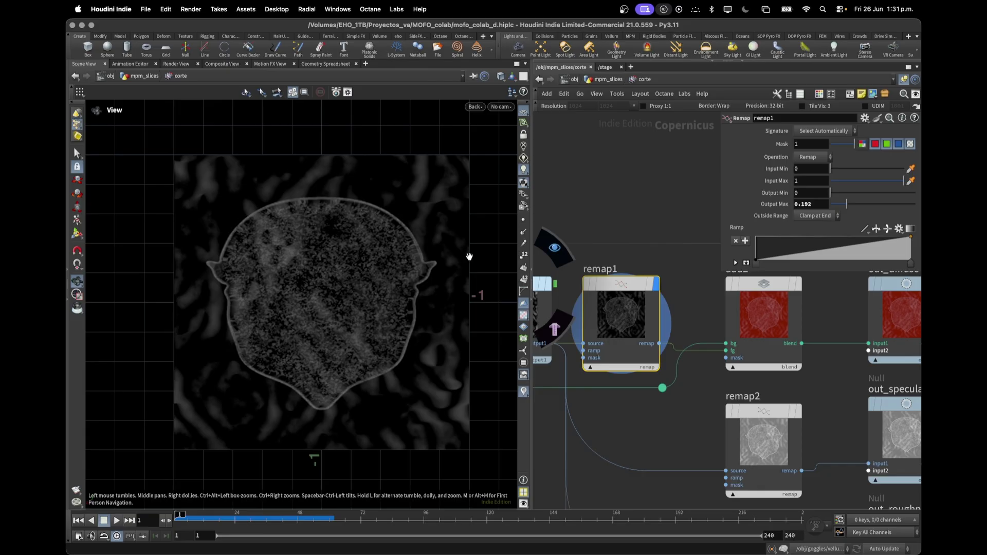
pyautogui.moveTo(710, 419); pyautogui.dragTo(631, 428, button='middle')
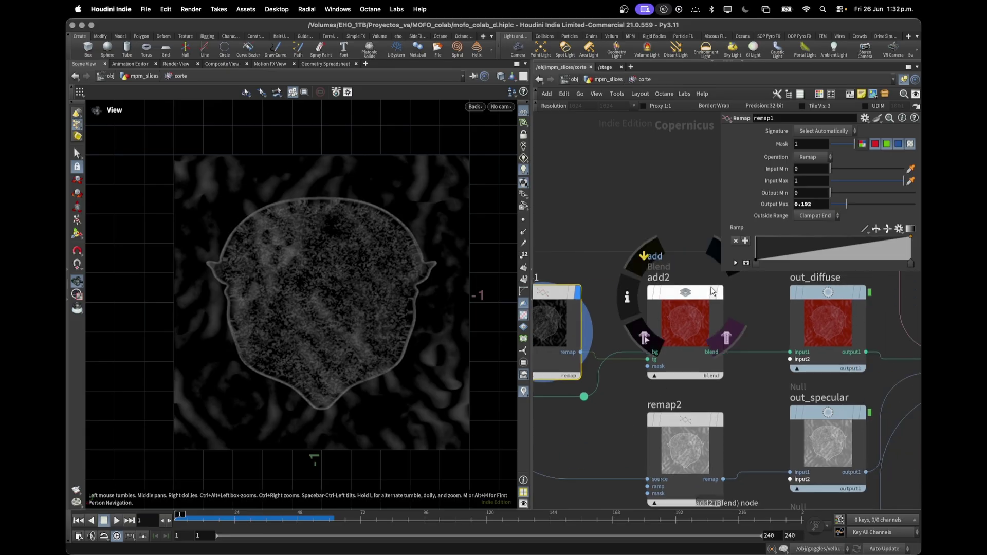
pyautogui.click(712, 292)
pyautogui.hscroll(5, 591, 309)
pyautogui.scroll(-2, 591, 309)
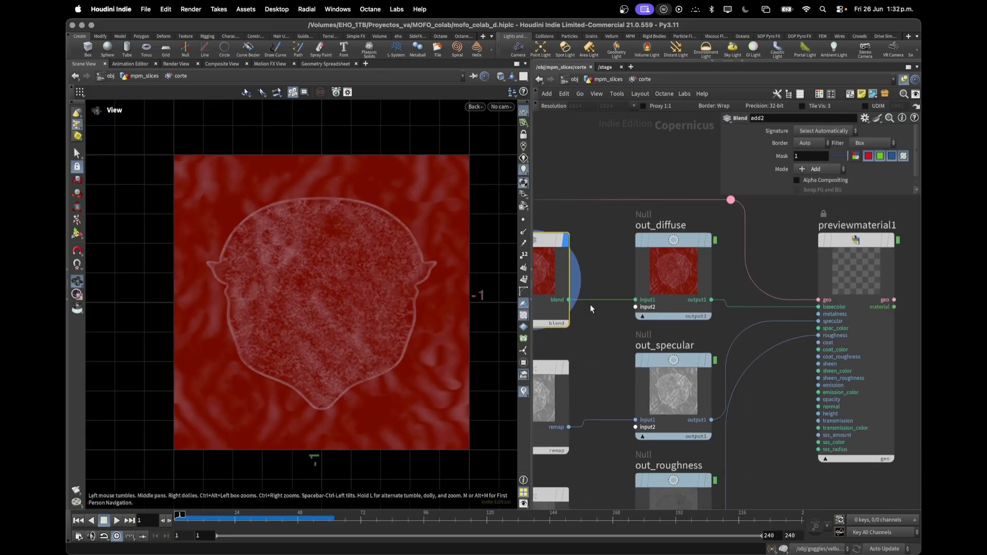
# Step: Display the out_diffuse, remap2 and out_roughness images to compare the diffuse, specular and roughness maps
pyautogui.hscroll(-4, 676, 278)
pyautogui.scroll(-4, 675, 277)
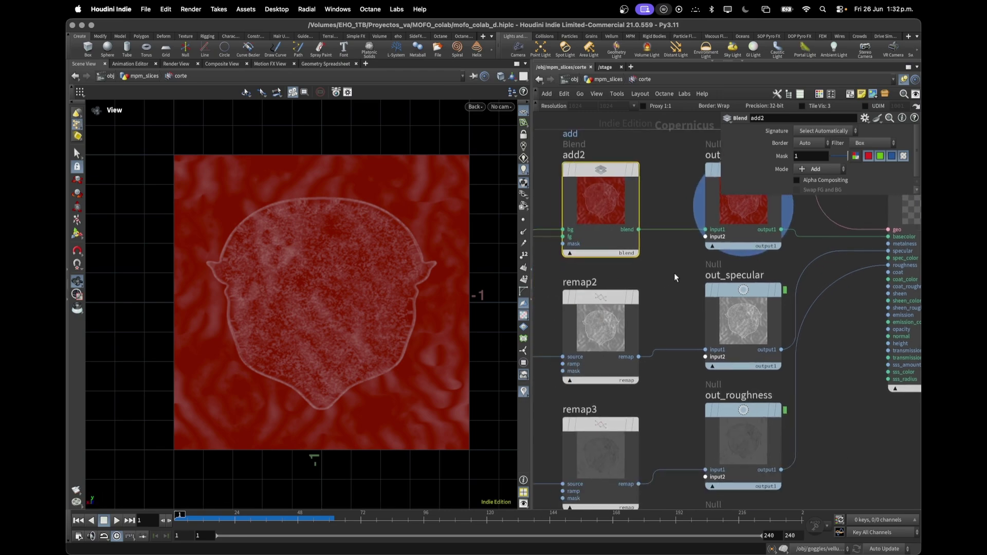
pyautogui.hscroll(-2, 675, 278)
pyautogui.scroll(-2, 675, 277)
pyautogui.click(670, 276)
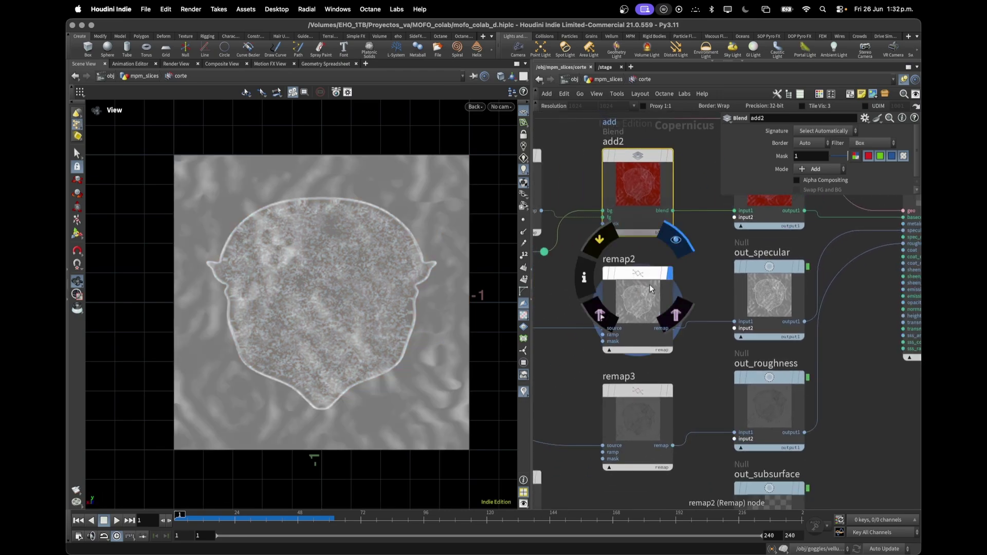
pyautogui.click(770, 449)
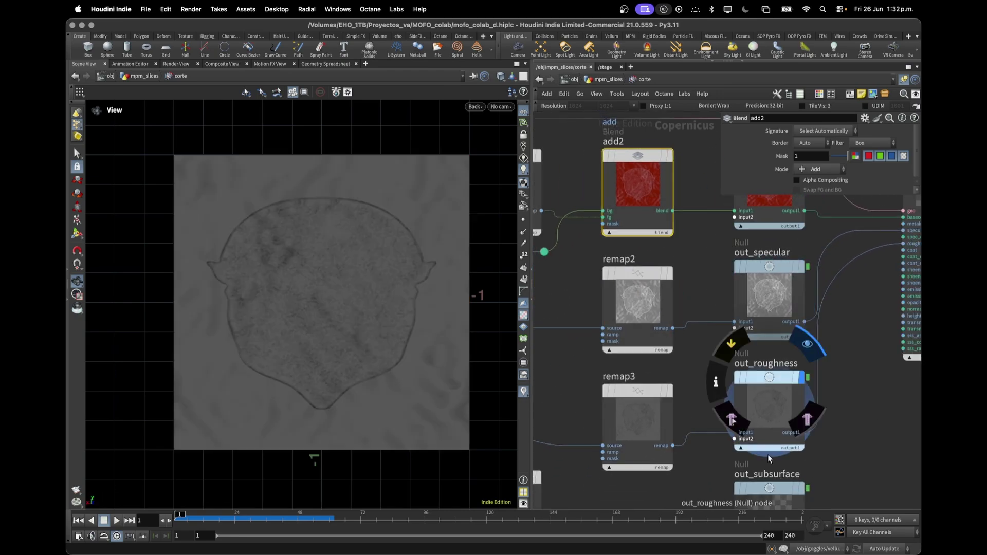
# Step: Display previewmaterial1 and inspect the shaded flesh slices up close in the perspective view
pyautogui.hscroll(4, 882, 447)
pyautogui.scroll(4, 882, 447)
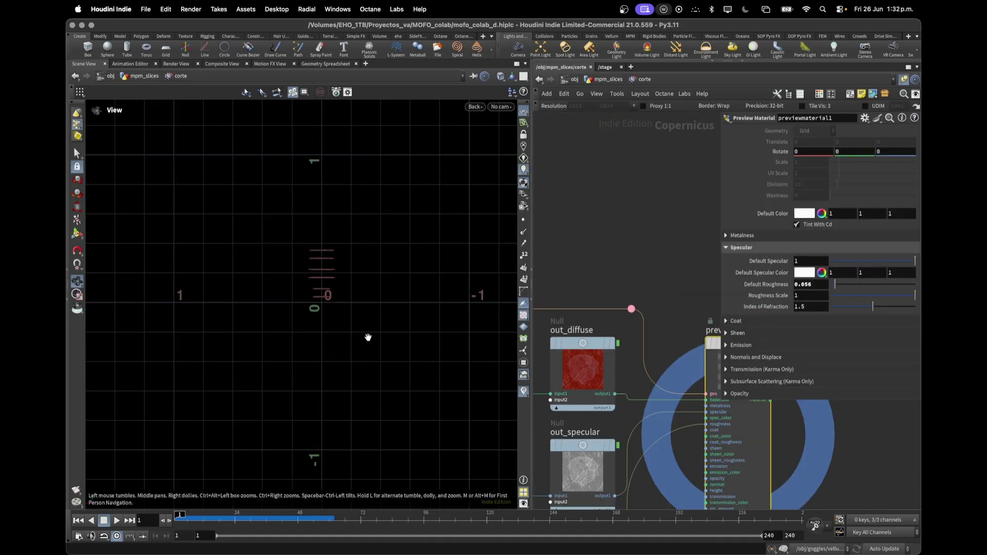
pyautogui.hotkey('space', '1')
pyautogui.hotkey('space', 'g')
pyautogui.moveTo(348, 321); pyautogui.dragTo(374, 362)
pyautogui.scroll(5, 302, 290)
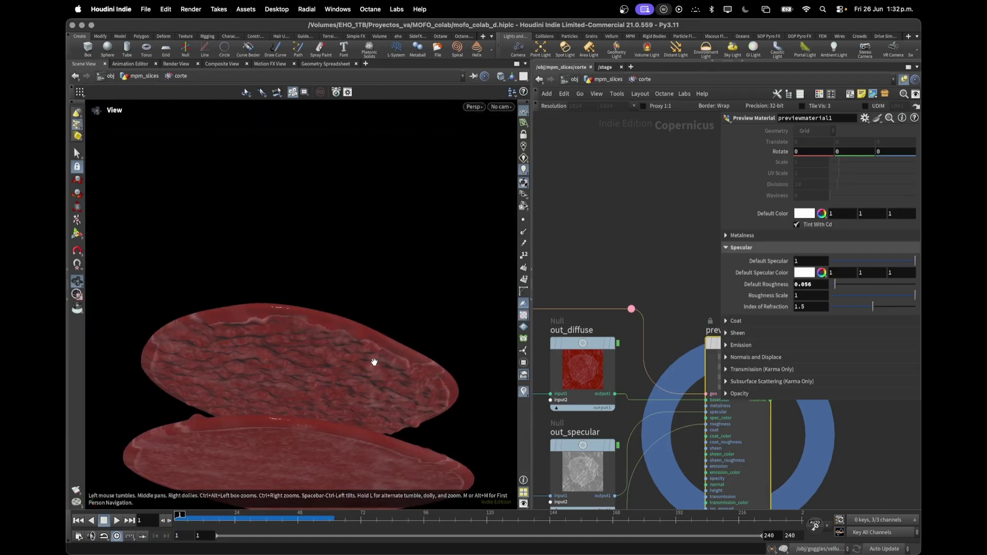
pyautogui.moveTo(375, 362); pyautogui.dragTo(460, 237, button='middle')
# Step: Return to the mpm_slices network and review the mat_corte material and the versiones_cortes file cache
pyautogui.press('u')
pyautogui.click(677, 302)
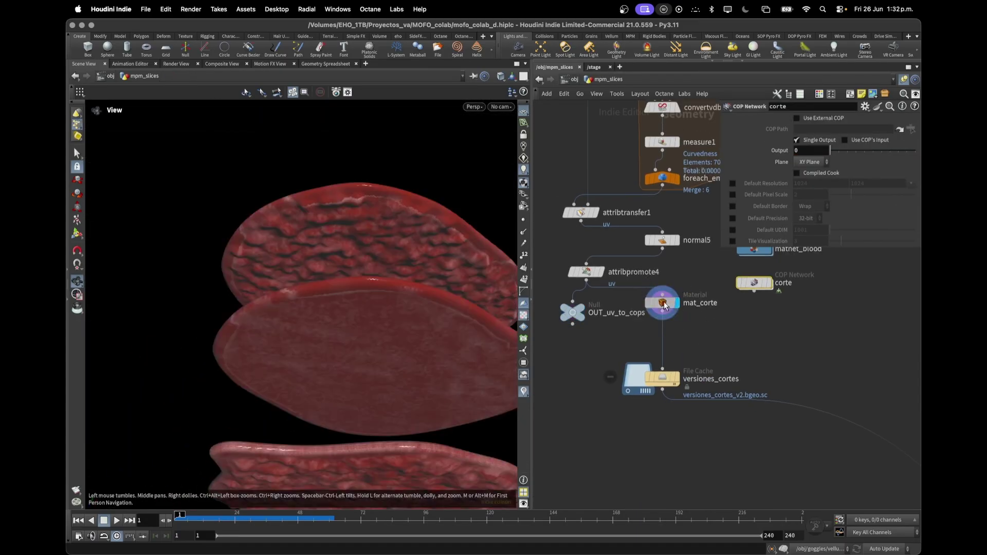
pyautogui.click(664, 304)
pyautogui.click(662, 379)
# Step: Display OUT_sangrita and wire the merge9 output into it so the blood is included with the slices
pyautogui.moveTo(796, 419); pyautogui.dragTo(601, 259, button='middle')
pyautogui.scroll(-15, 724, 422)
pyautogui.scroll(8, 723, 420)
pyautogui.scroll(8, 680, 322)
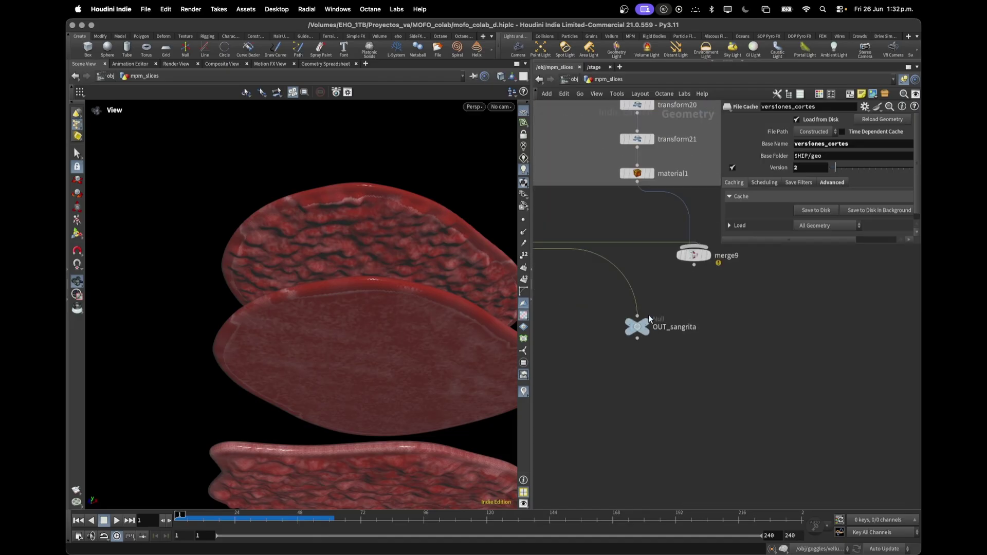
pyautogui.click(648, 326)
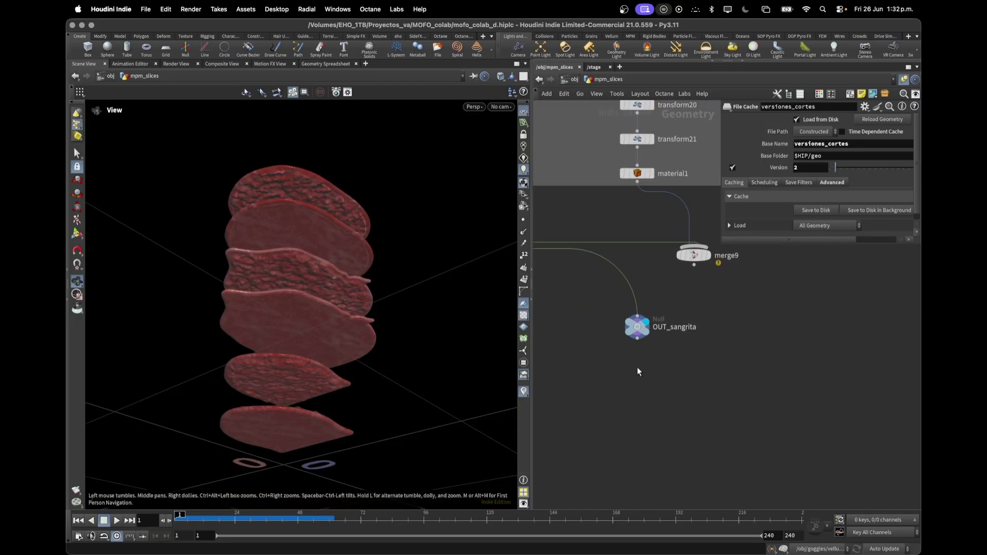
pyautogui.moveTo(688, 357); pyautogui.dragTo(697, 399, button='middle')
pyautogui.moveTo(703, 307); pyautogui.dragTo(678, 319)
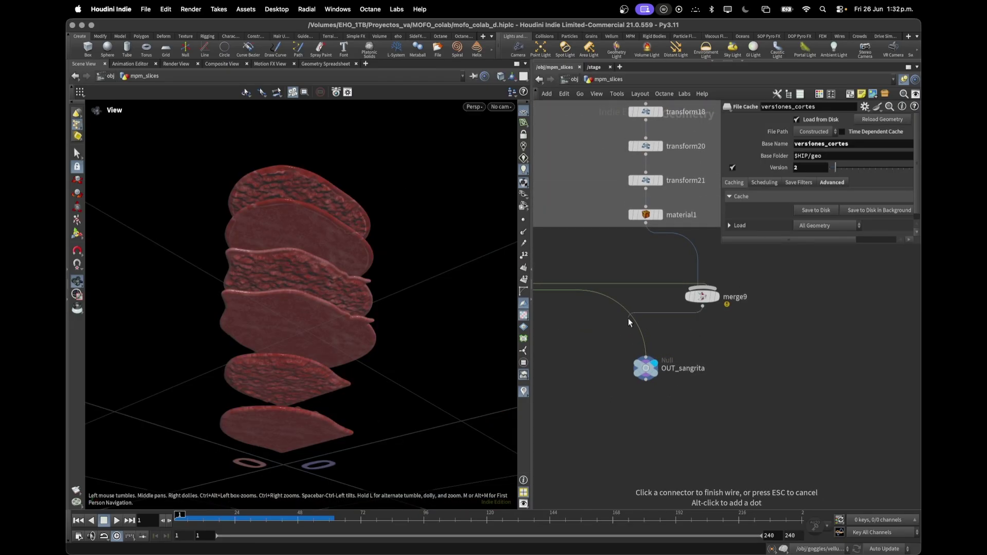
pyautogui.click(646, 361)
# Step: Open the stage network and review the sceneimport1 settings and the viewport's camera choices
pyautogui.click(595, 67)
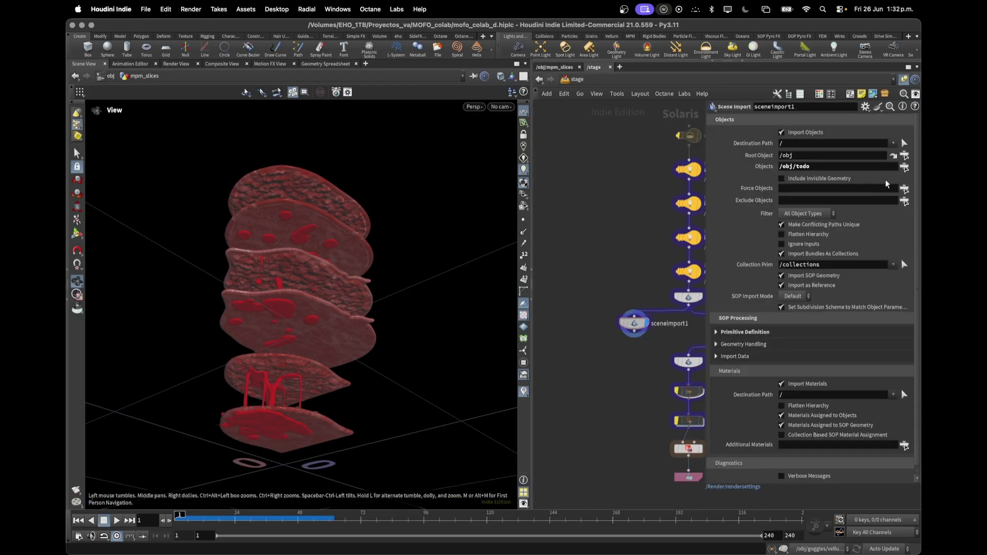
pyautogui.click(502, 107)
pyautogui.click(507, 128)
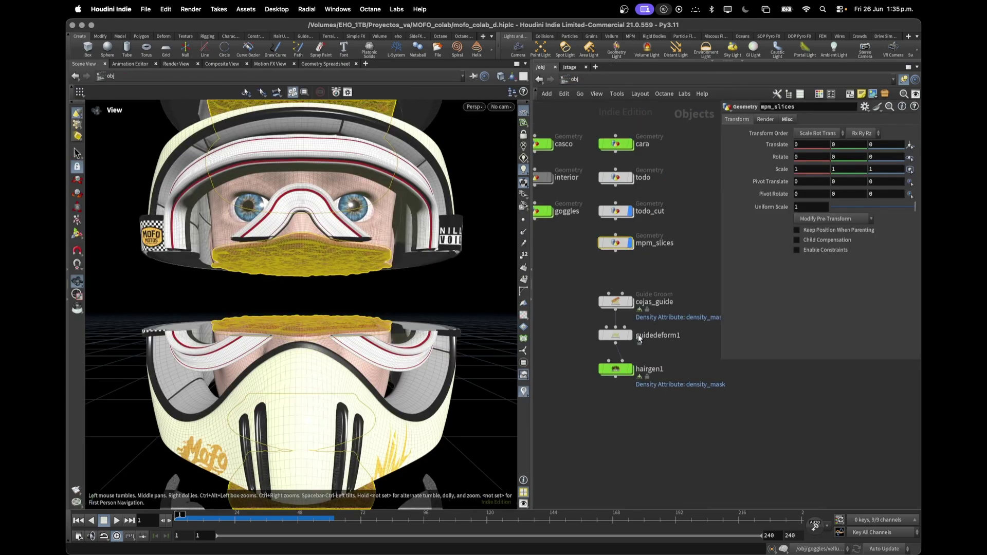
# Step: Show the hairgen1 eyebrow hair, hide mpm_slices and todo_cut to isolate it, and switch off hairgen1's display
pyautogui.click(617, 369)
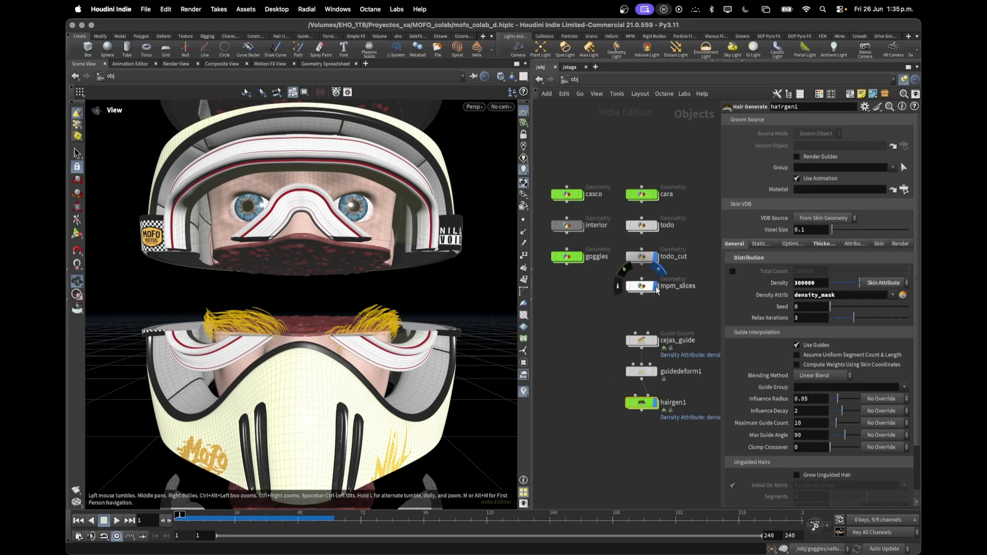
pyautogui.click(656, 288)
pyautogui.click(656, 257)
pyautogui.click(656, 195)
pyautogui.click(656, 195)
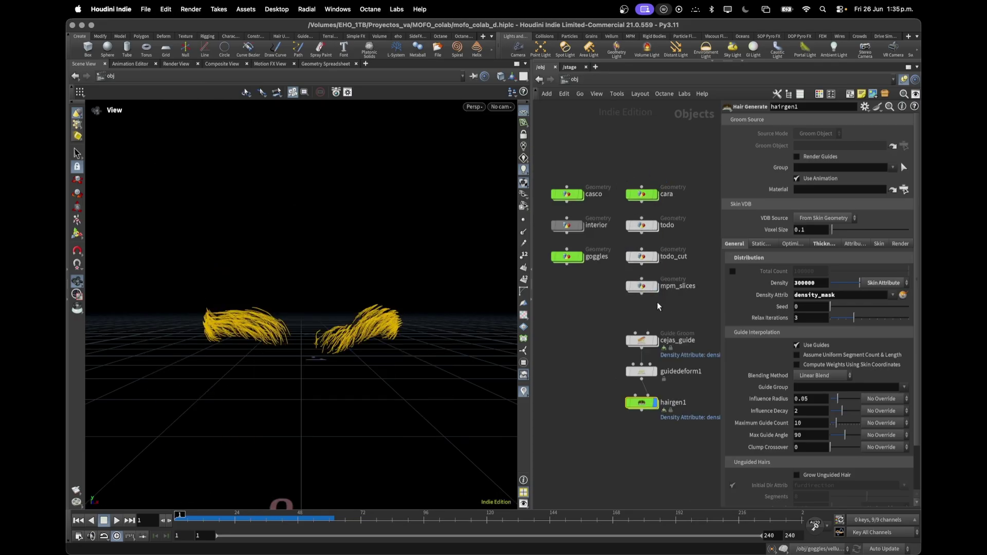
pyautogui.click(657, 403)
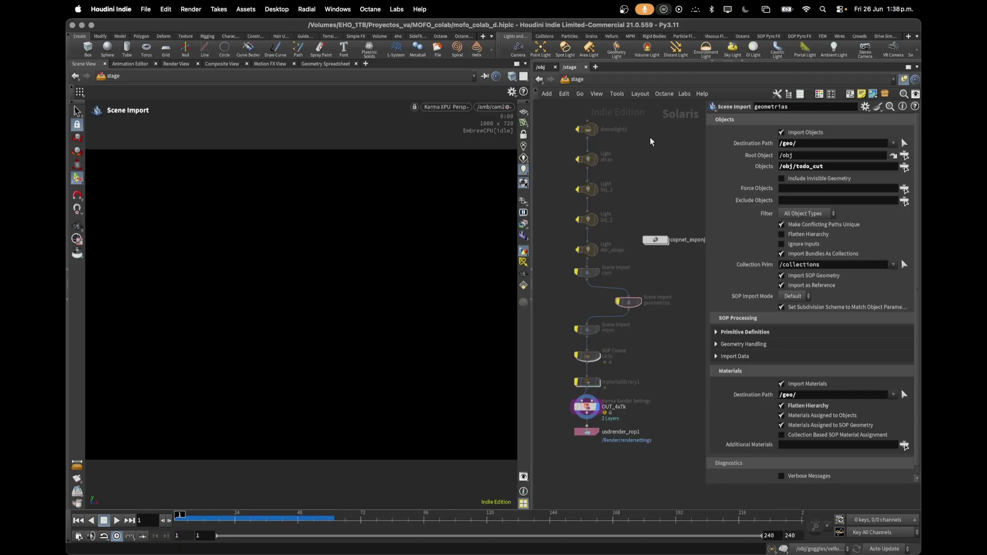
# Step: Enable the cam scene import, preview /amb/cam1, and set the viewport to look through /amb/cam2
pyautogui.click(587, 271)
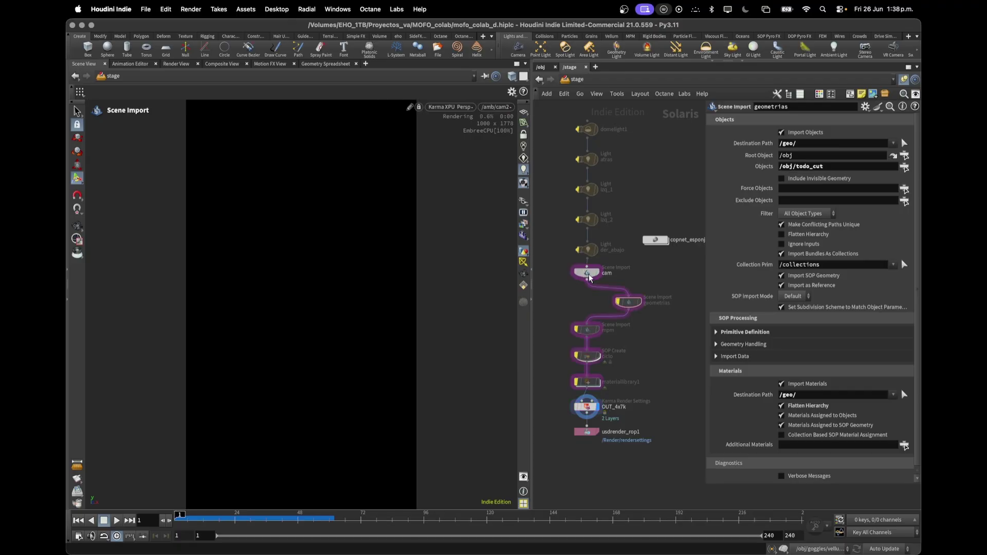
pyautogui.click(490, 107)
pyautogui.click(496, 128)
pyautogui.click(494, 107)
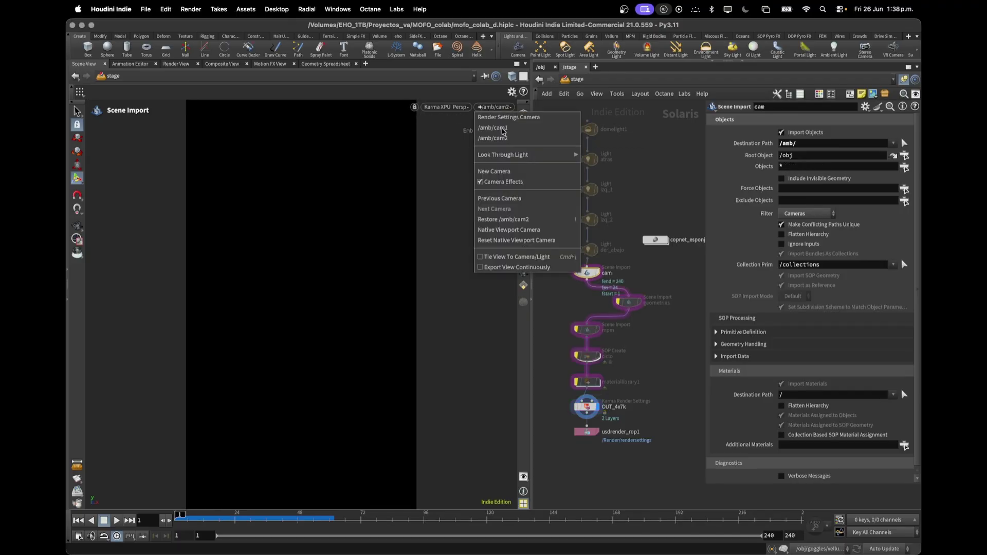
pyautogui.click(501, 126)
pyautogui.click(497, 109)
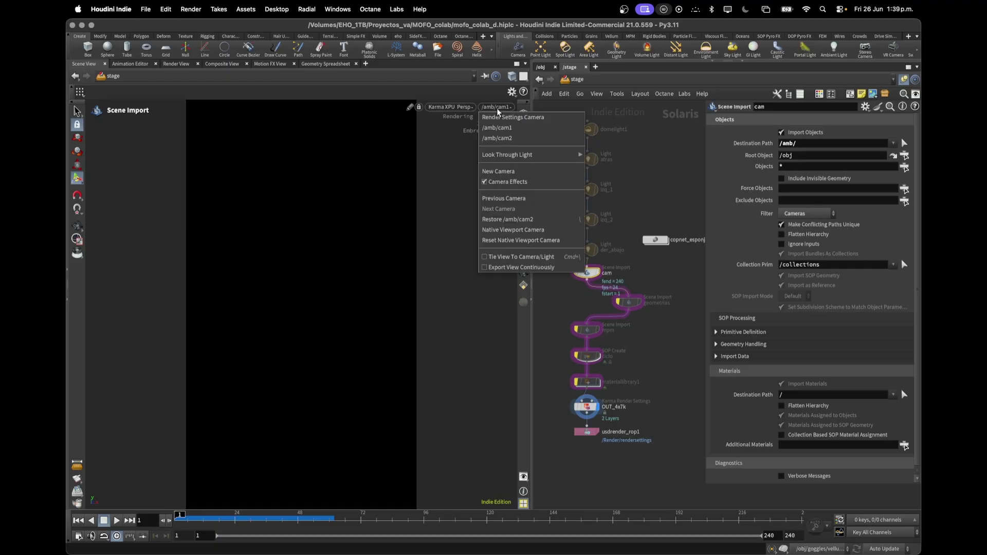
pyautogui.click(503, 137)
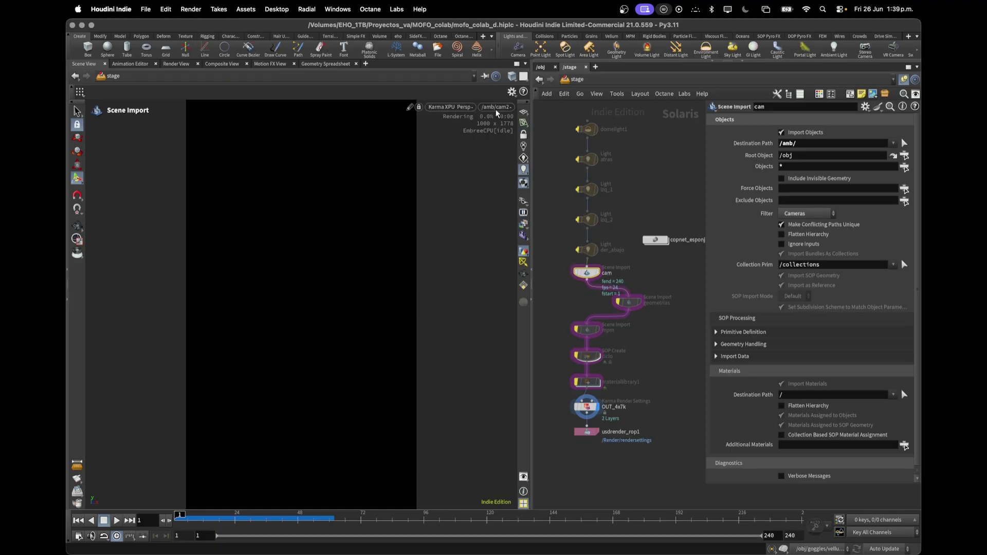
# Step: Locate the cam1 and cam2 source objects in the obj network and return to the stage network
pyautogui.click(539, 79)
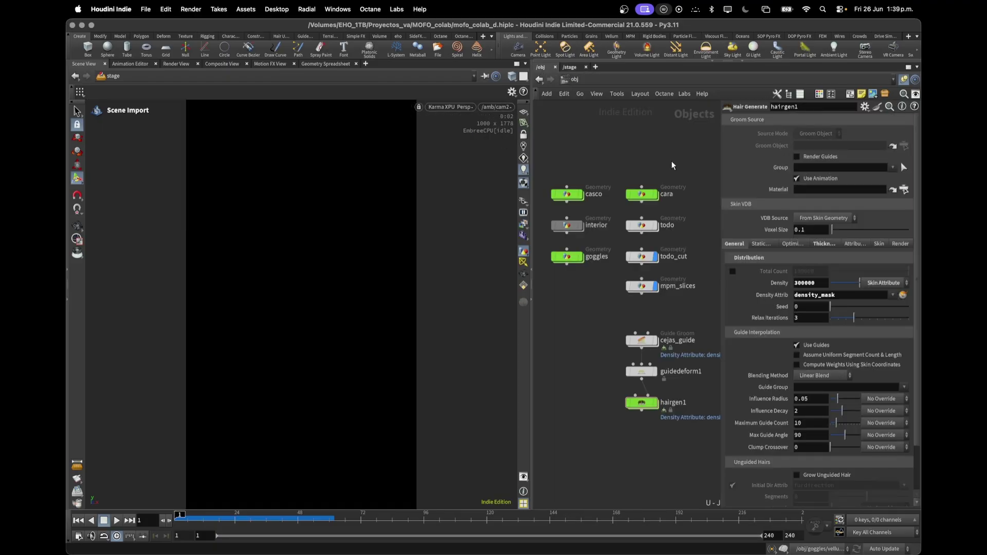
pyautogui.moveTo(573, 360); pyautogui.dragTo(684, 360, button='middle')
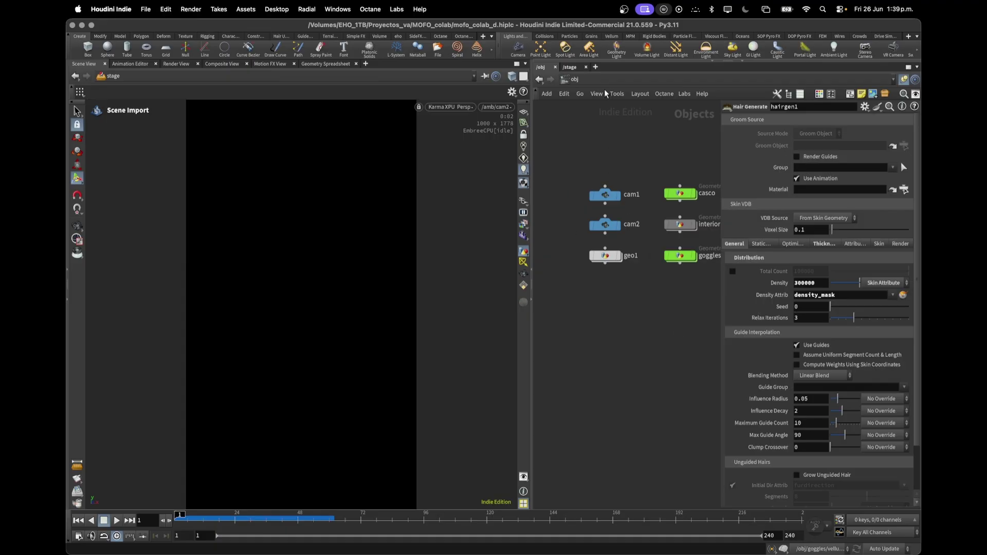
pyautogui.click(569, 67)
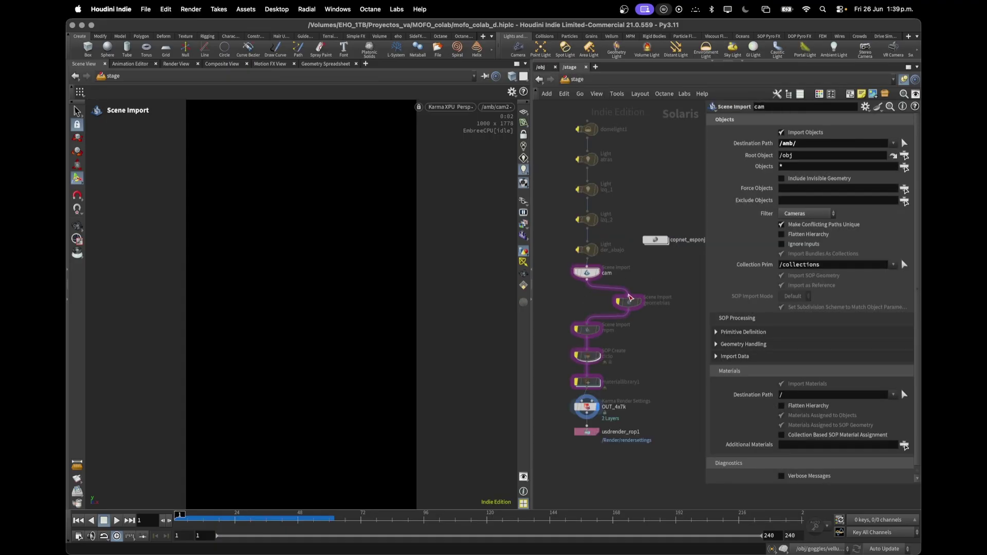
# Step: Enable the geometrias and mpm scene imports and switch the viewport renderer to Houdini VK
pyautogui.click(628, 302)
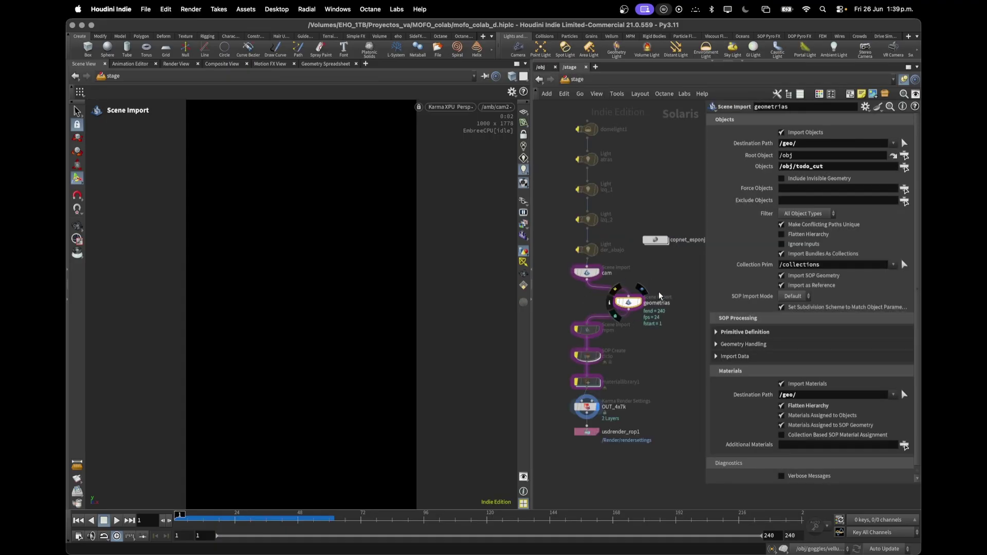
pyautogui.click(634, 304)
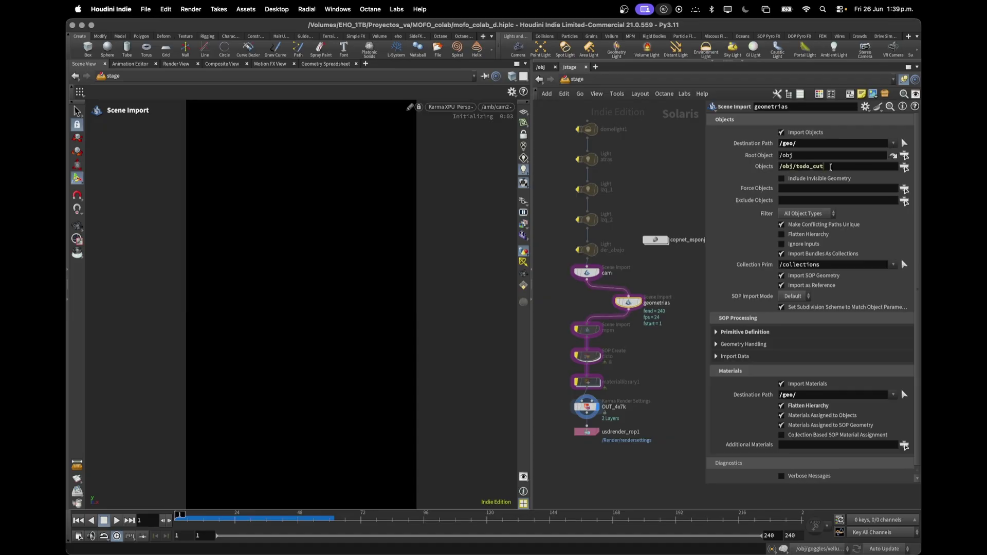
pyautogui.moveTo(823, 167); pyautogui.dragTo(796, 167)
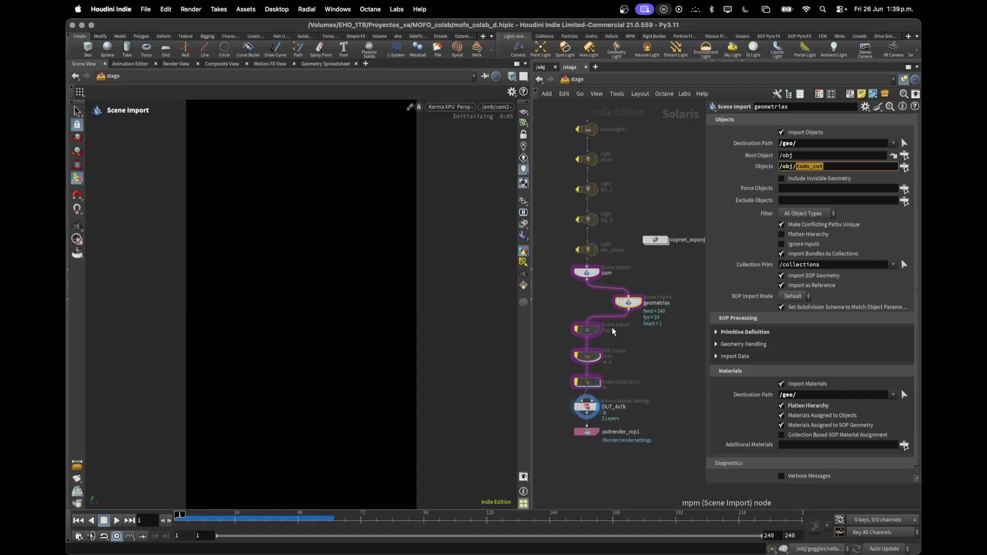
pyautogui.click(578, 331)
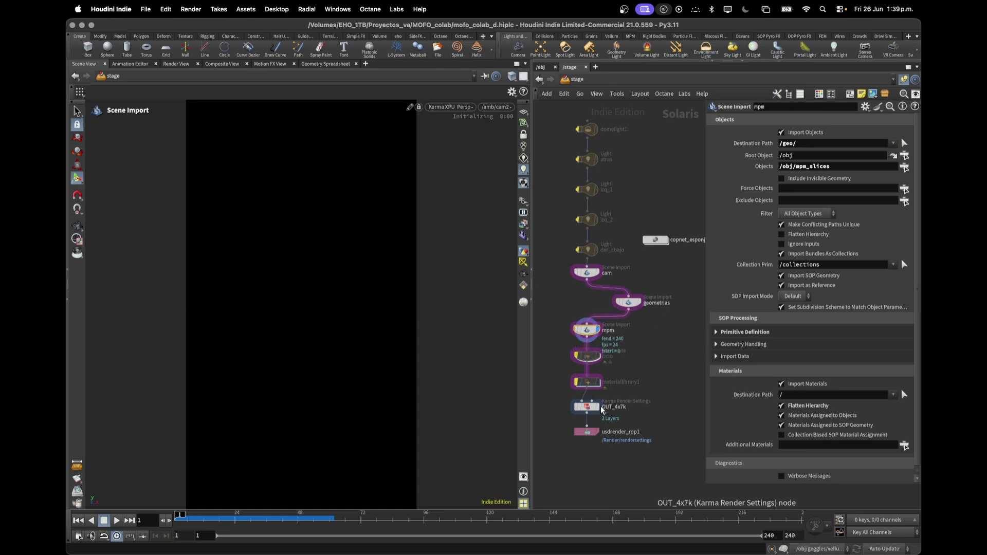
pyautogui.click(450, 107)
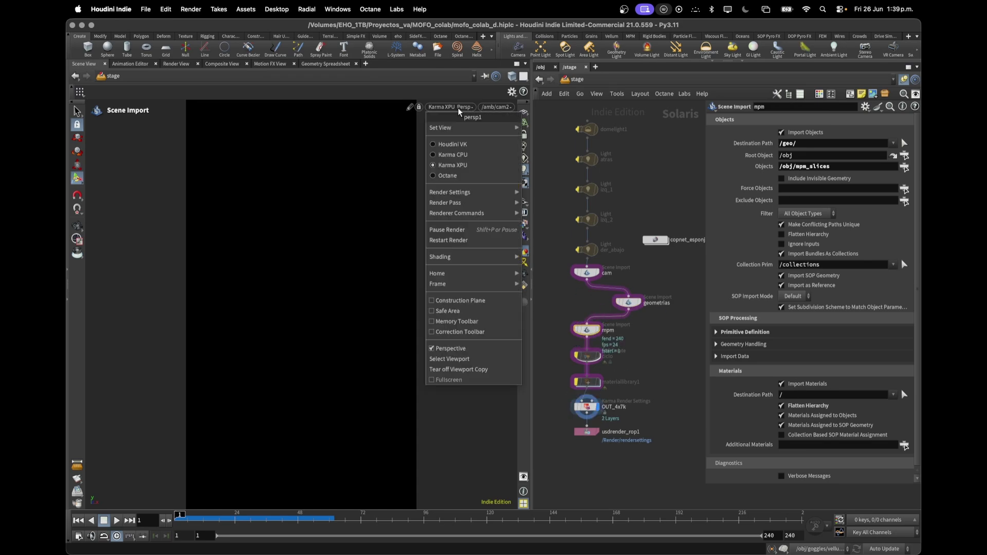
pyautogui.click(458, 145)
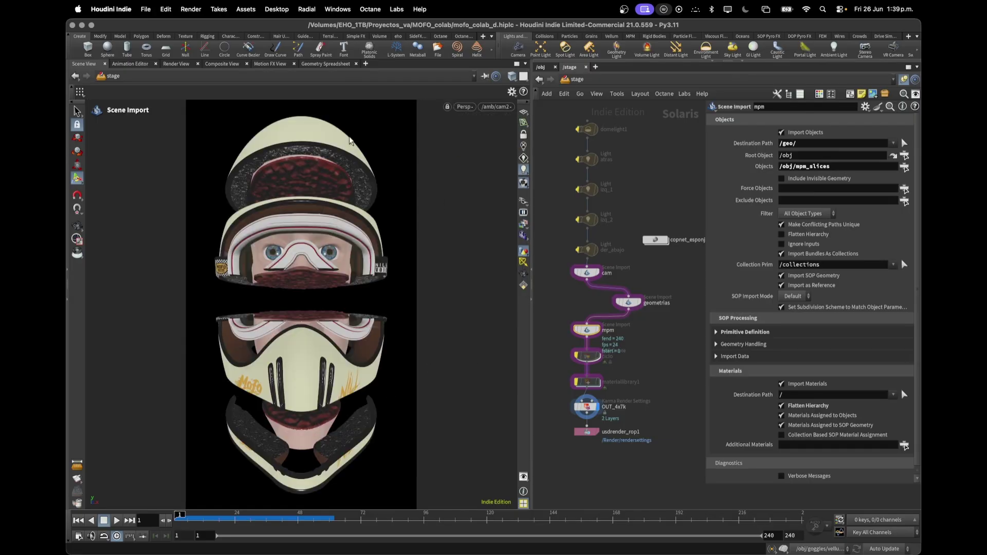
# Step: Enable domelight1, the ciclo backdrop and materiallibrary1 in the stage network
pyautogui.click(572, 123)
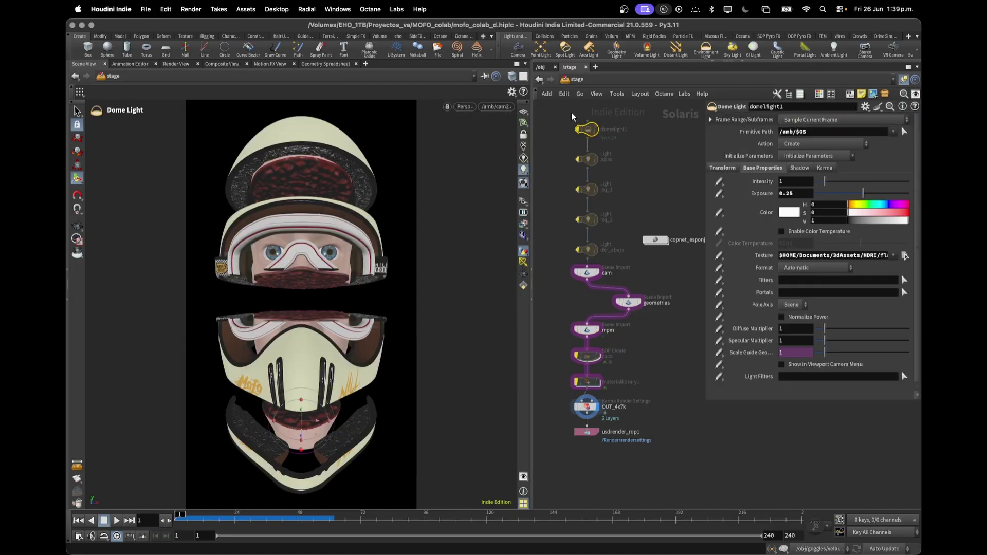
pyautogui.click(576, 122)
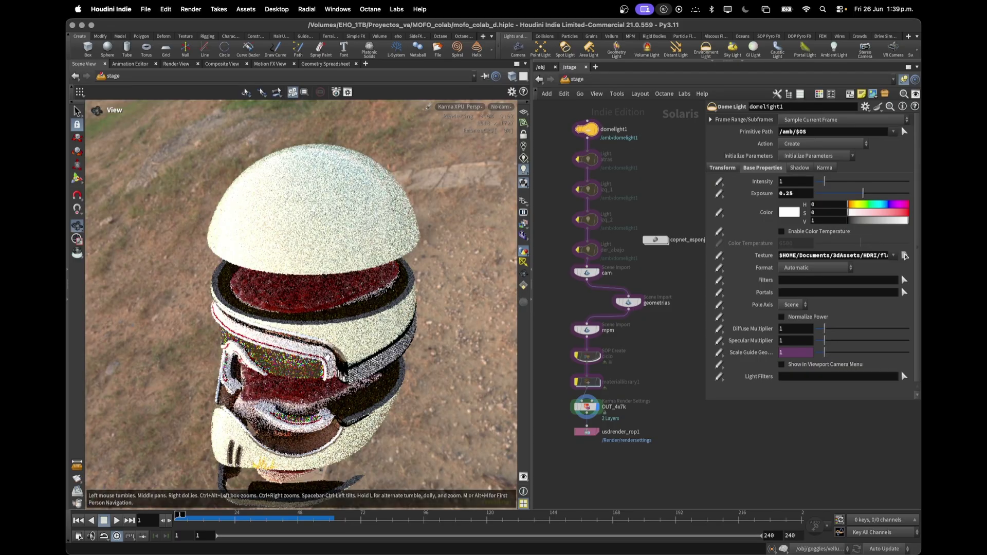
pyautogui.click(578, 355)
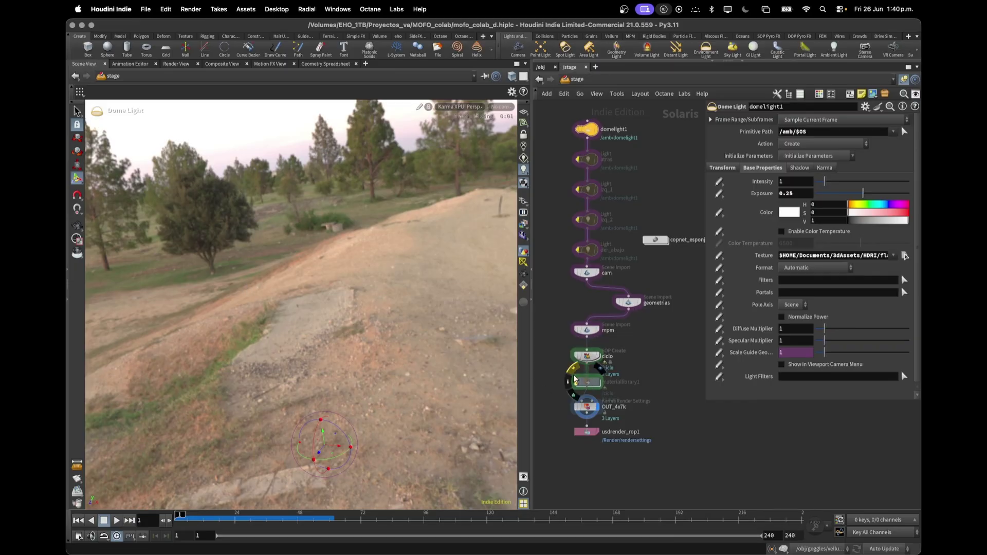
pyautogui.click(574, 372)
pyautogui.click(590, 384)
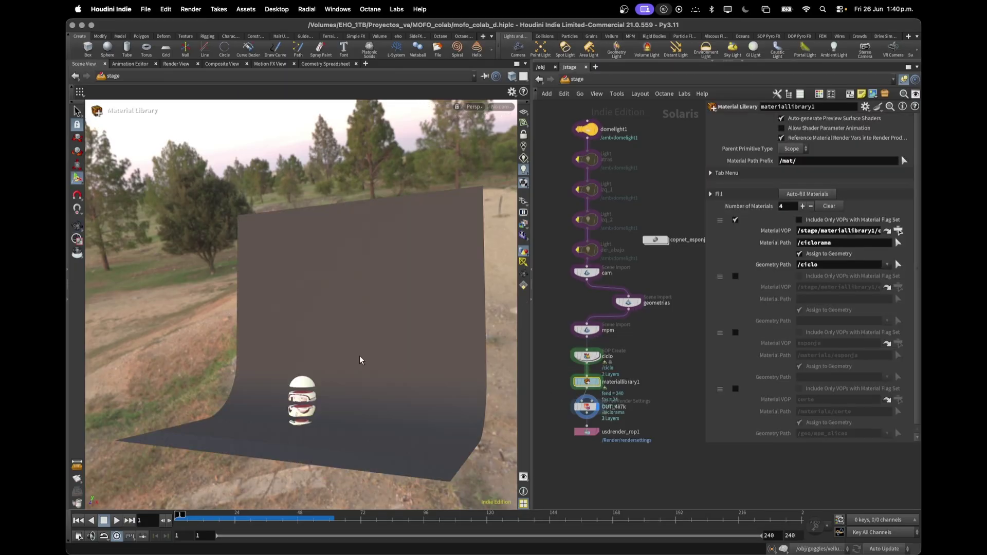
# Step: Inspect the helmet slices against the cyclorama up close, and bypass ciclo and materiallibrary1
pyautogui.keyDown('alt'); pyautogui.moveTo(334, 410); pyautogui.dragTo(322, 427); pyautogui.keyUp('alt')
pyautogui.scroll(-2, 321, 427)
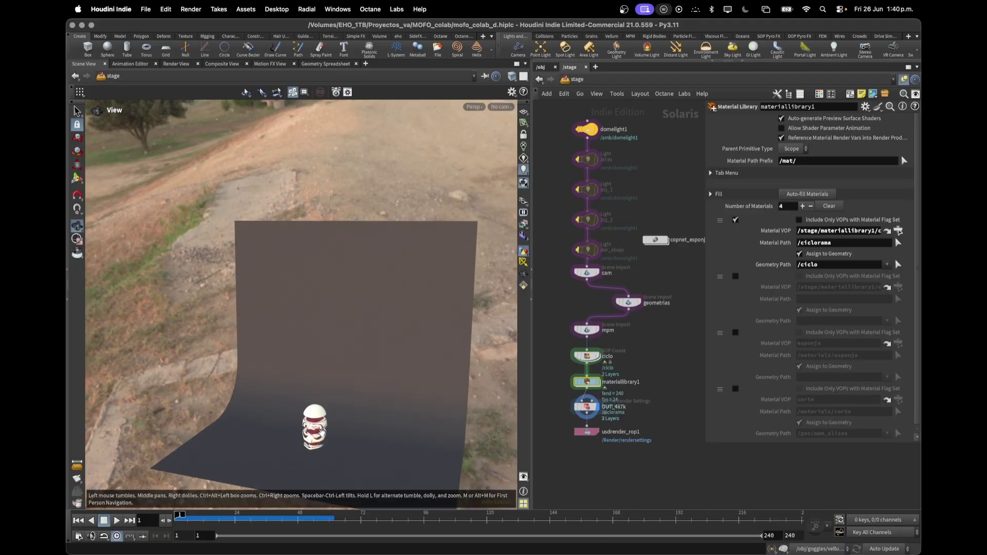
pyautogui.scroll(10, 320, 427)
pyautogui.keyDown('alt'); pyautogui.moveTo(288, 395); pyautogui.dragTo(290, 395); pyautogui.keyUp('alt')
pyautogui.keyDown('alt'); pyautogui.moveTo(290, 396); pyautogui.dragTo(304, 341, button='middle'); pyautogui.keyUp('alt')
pyautogui.keyDown('alt'); pyautogui.moveTo(304, 340); pyautogui.dragTo(302, 353); pyautogui.keyUp('alt')
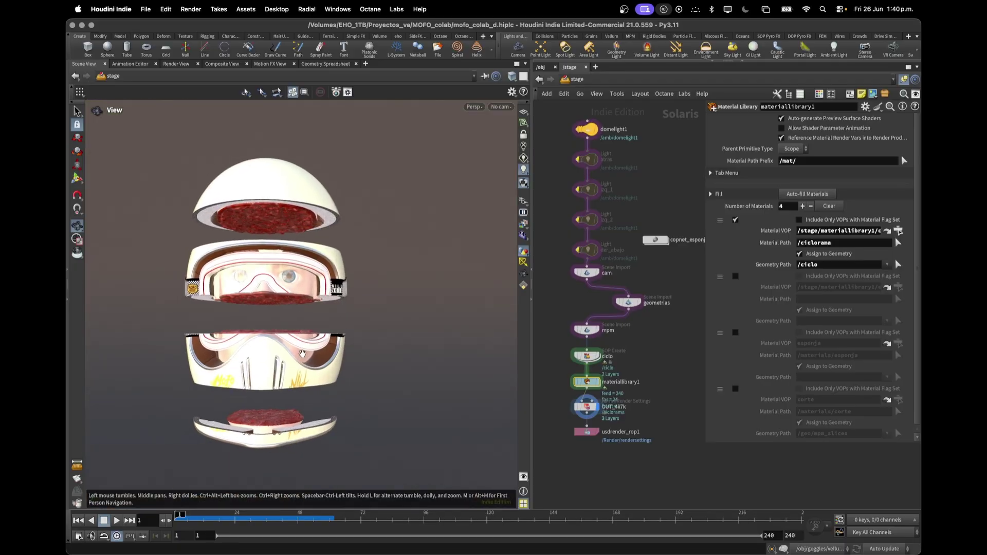
pyautogui.keyDown('alt'); pyautogui.moveTo(302, 353); pyautogui.dragTo(332, 357, button='middle'); pyautogui.keyUp('alt')
pyautogui.scroll(-1, 333, 357)
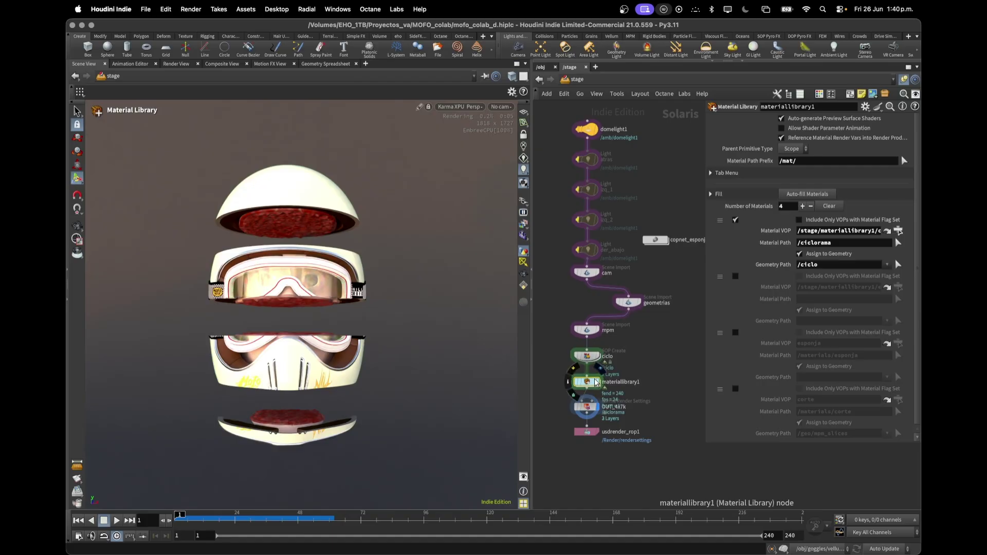
pyautogui.keyDown('shift'); pyautogui.click(586, 357); pyautogui.keyUp('shift')
pyautogui.press('b')
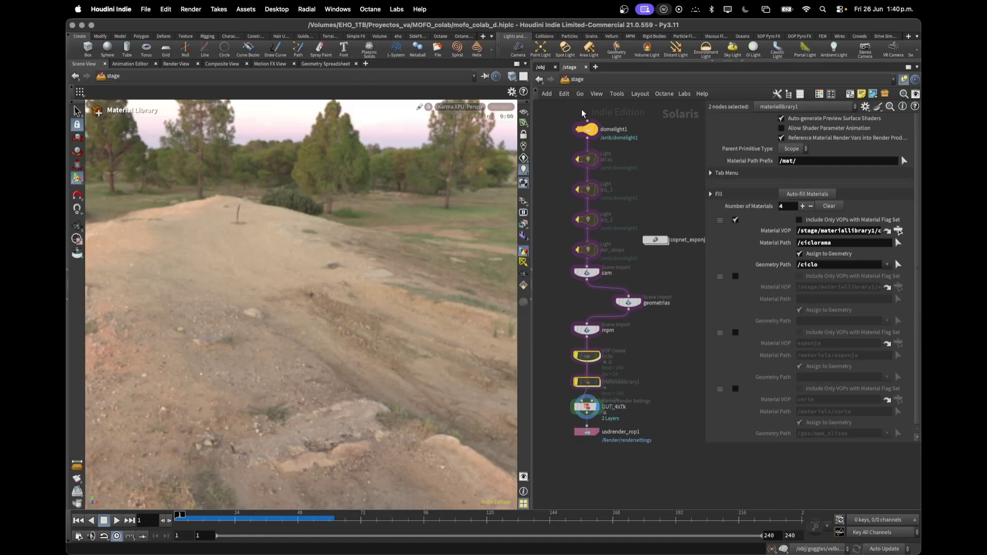
# Step: Select domelight1 and turn off Display Environment Lights as Backgrounds in the viewport's display options
pyautogui.click(589, 132)
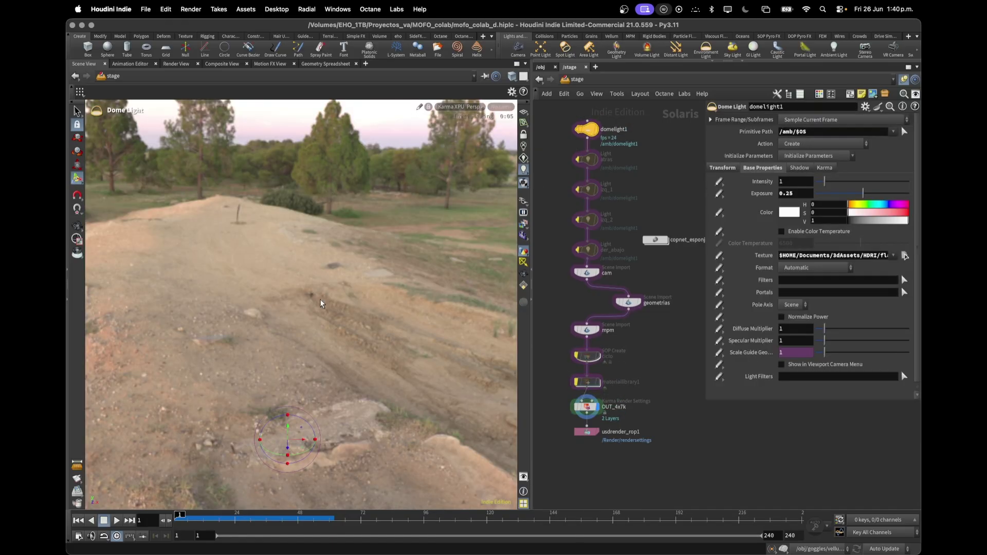
pyautogui.press('d')
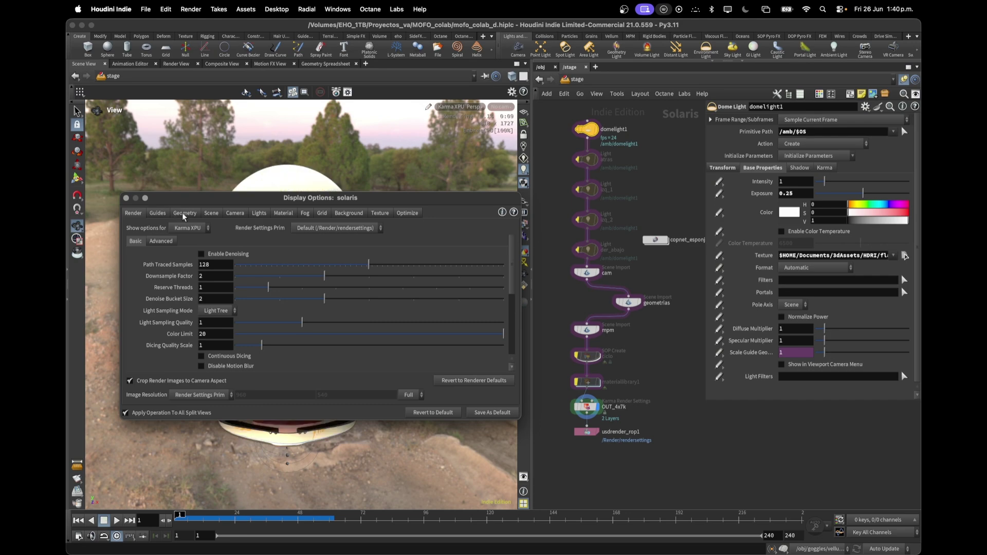
pyautogui.click(345, 214)
pyautogui.click(146, 243)
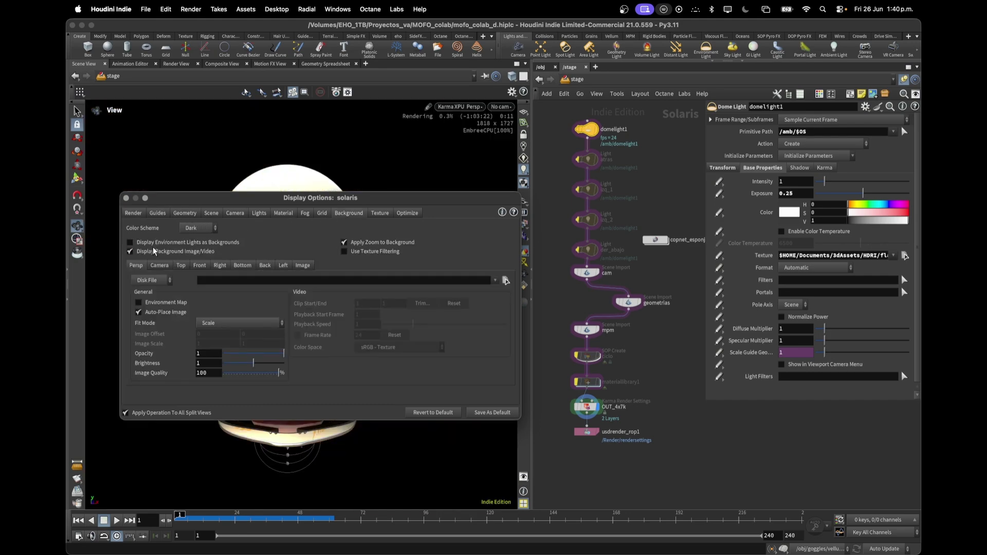
pyautogui.click(126, 199)
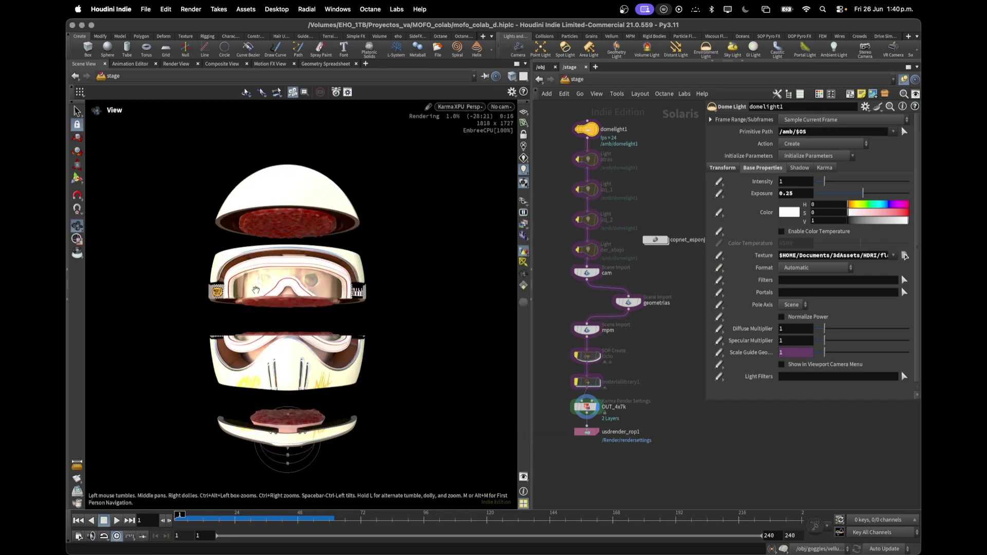
# Step: Light the helmet slices with the atras light instead of domelight1 and view them through /amb/cam2
pyautogui.scroll(5, 278, 274)
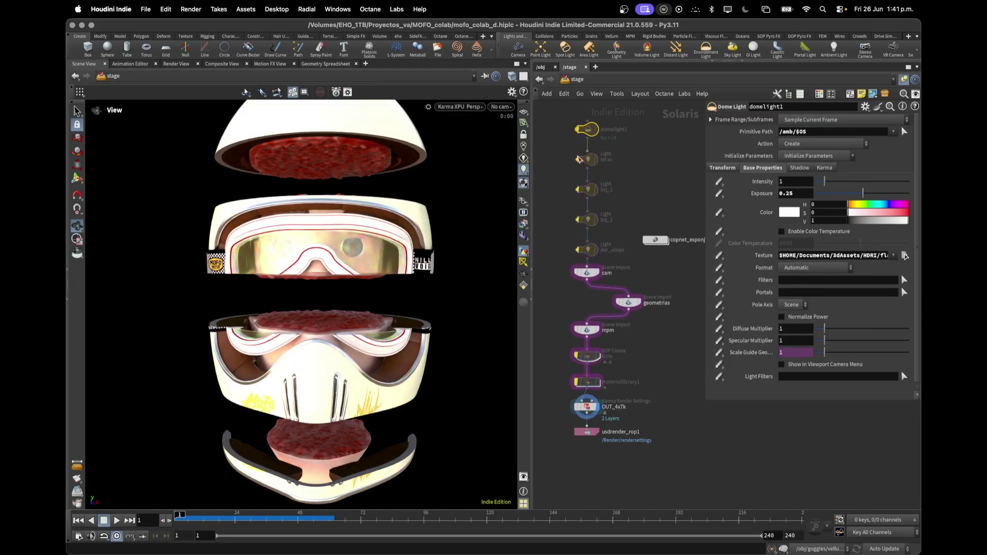
pyautogui.click(580, 163)
pyautogui.click(589, 159)
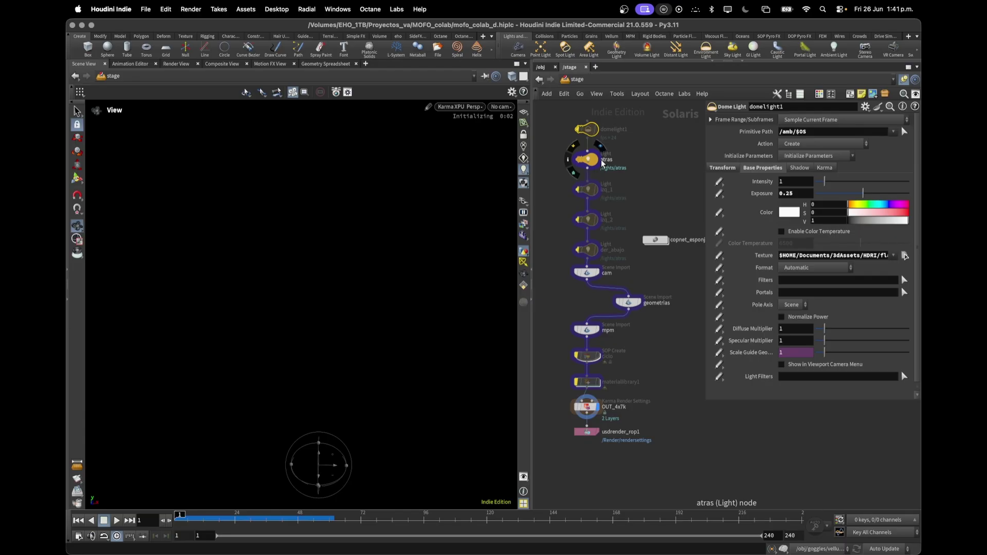
pyautogui.click(502, 106)
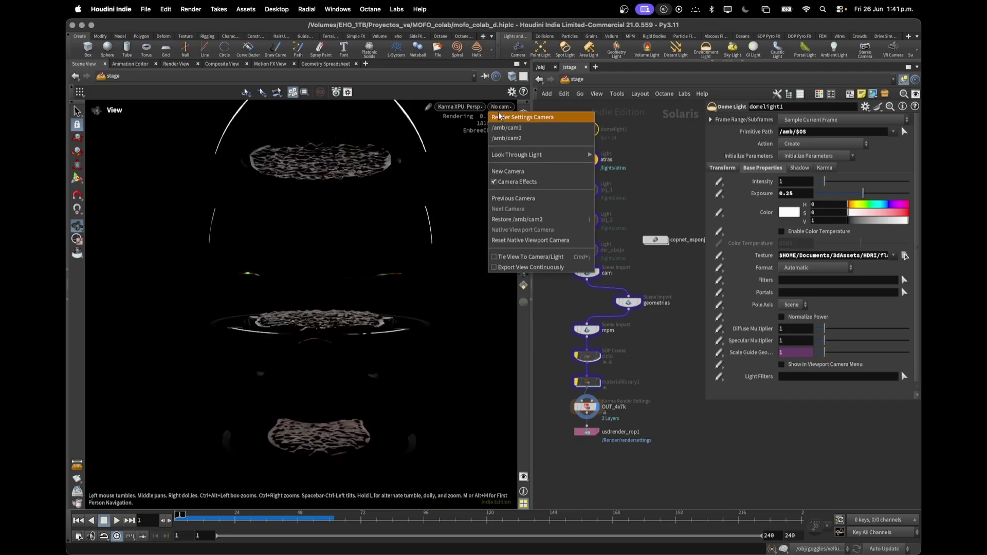
pyautogui.click(515, 137)
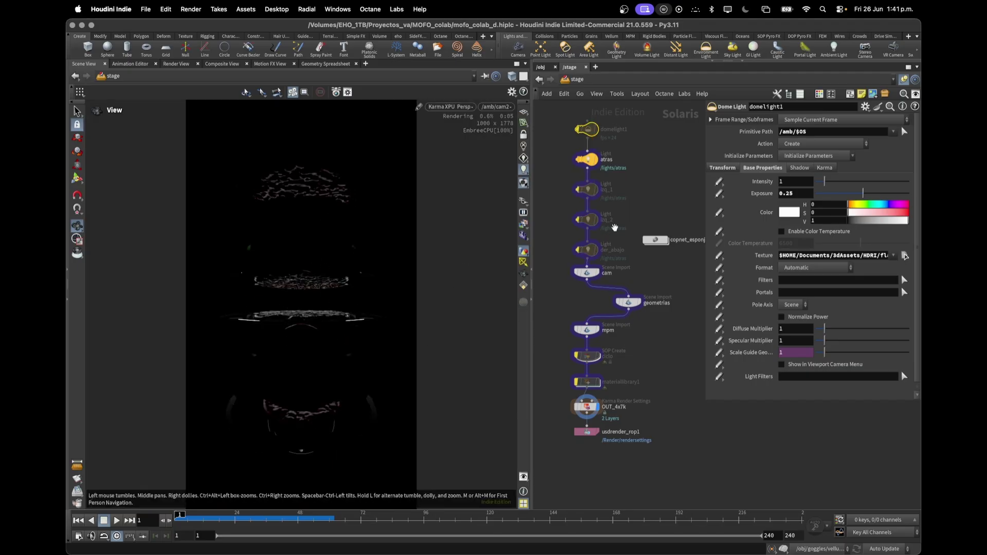
# Step: Enable the izq_1, izq_2 and der_abajo lights to complete the helmet's lighting
pyautogui.click(576, 177)
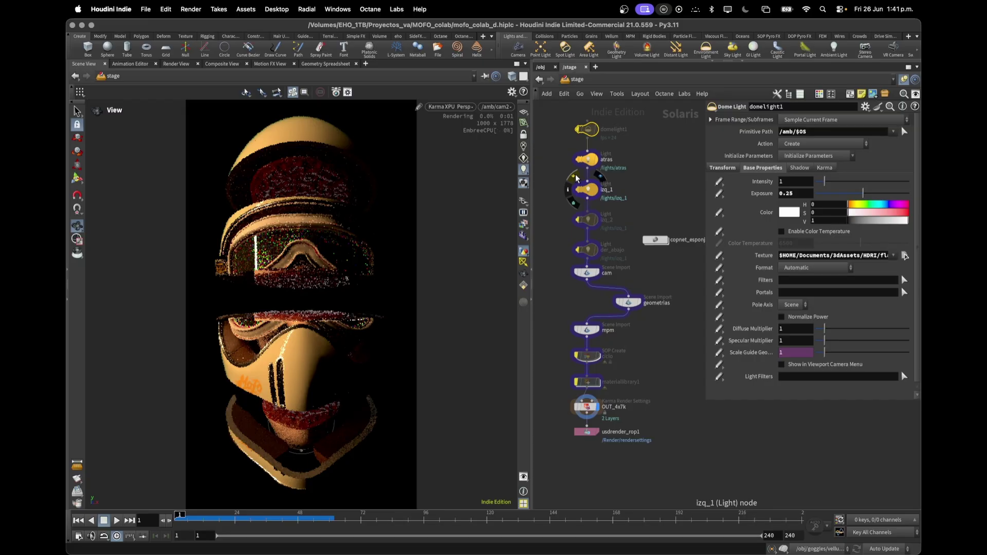
pyautogui.click(575, 208)
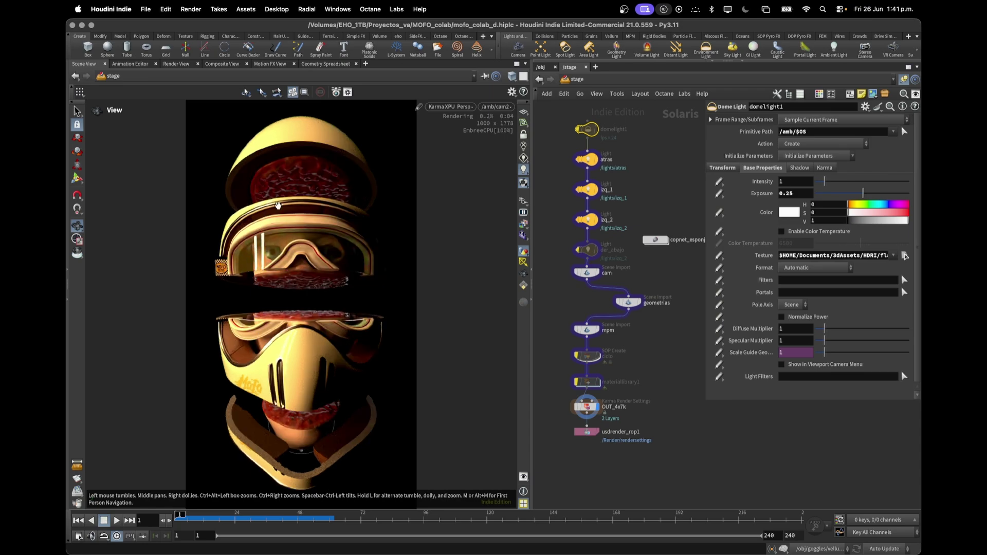
pyautogui.moveTo(585, 250)
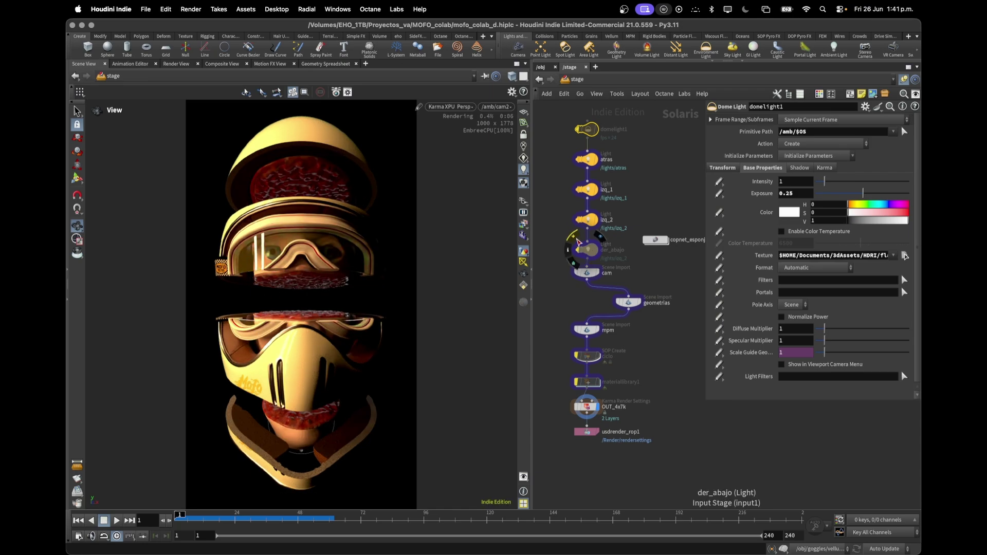
pyautogui.click(574, 238)
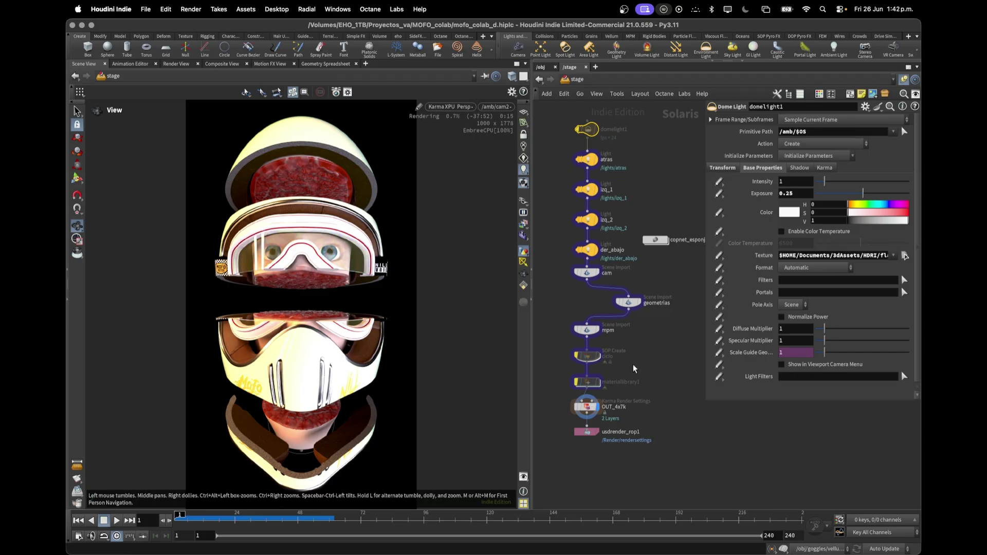
# Step: Open the usdrender_rop1 render settings, and examine the helmet's leather padding and red-striped goggle strap up close in the Karma viewport
pyautogui.click(586, 432)
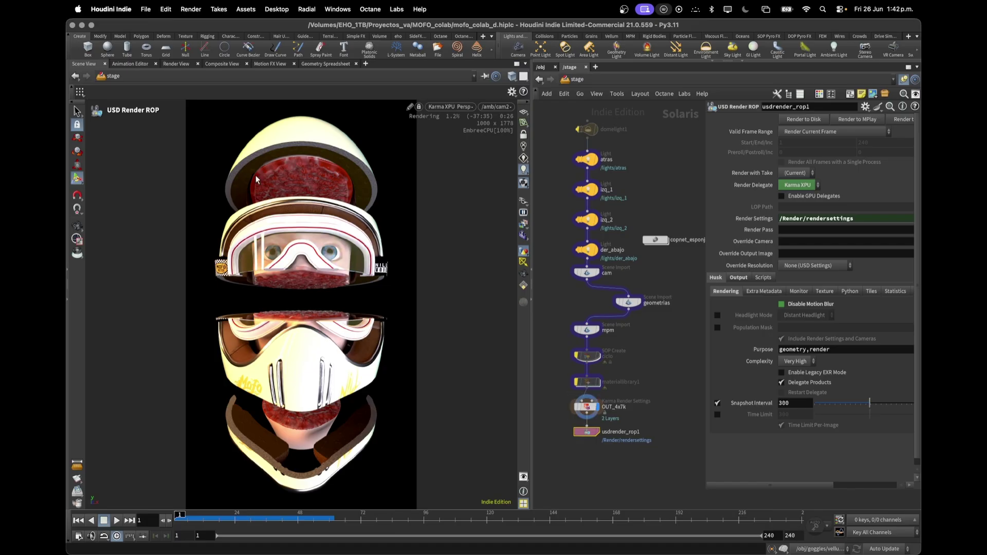
pyautogui.keyDown('alt'); pyautogui.moveTo(322, 404); pyautogui.dragTo(301, 437); pyautogui.keyUp('alt')
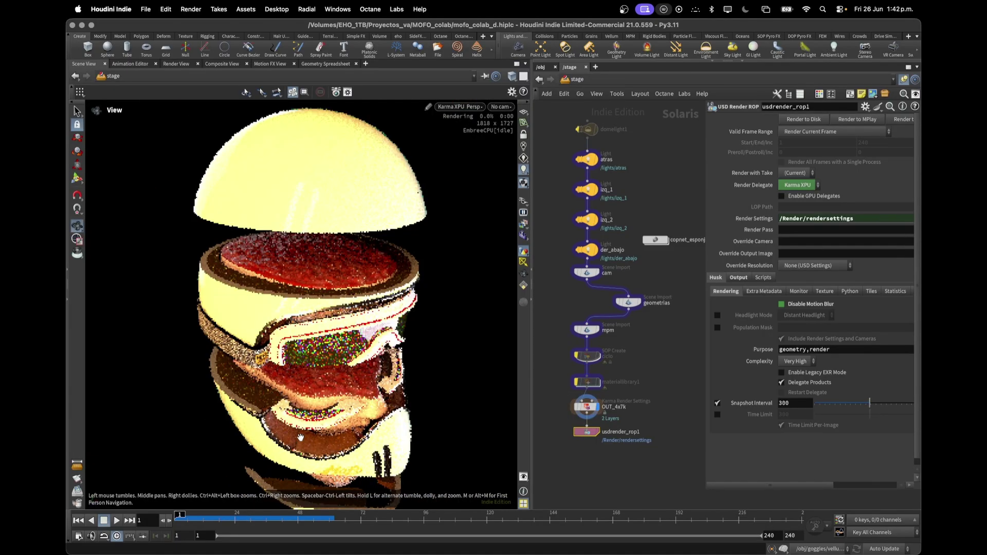
pyautogui.scroll(-4, 301, 437)
pyautogui.scroll(10, 340, 405)
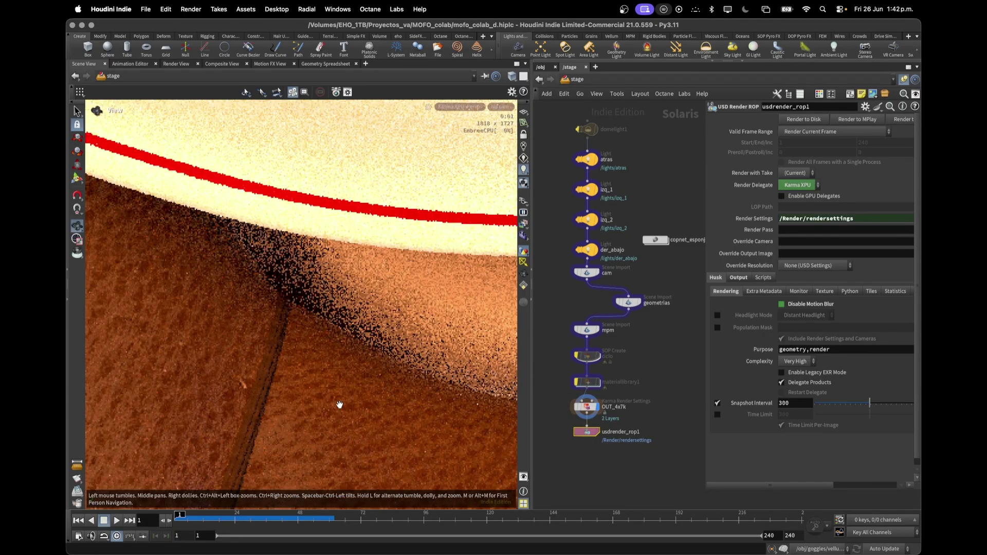
pyautogui.scroll(-3, 337, 403)
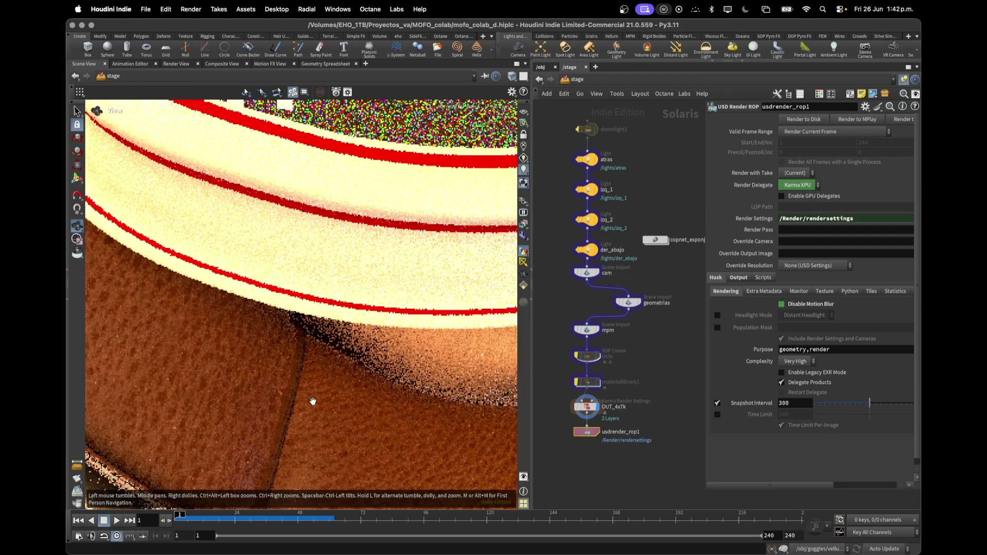
pyautogui.moveTo(314, 401); pyautogui.dragTo(279, 447)
pyautogui.press('Return')
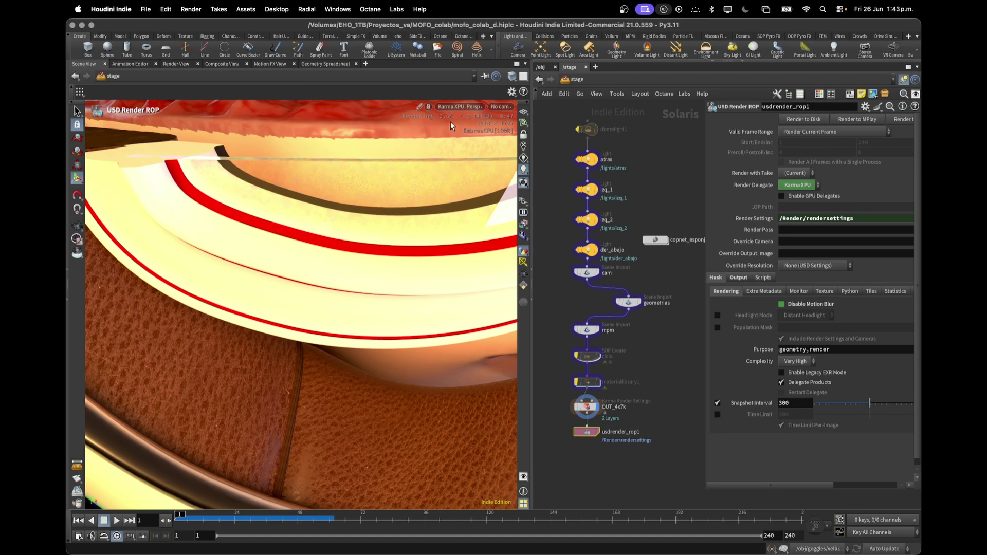
# Step: Frame the whole sliced helmet again and return the viewport to the /amb/cam2 camera
pyautogui.hotkey('space', 'h')
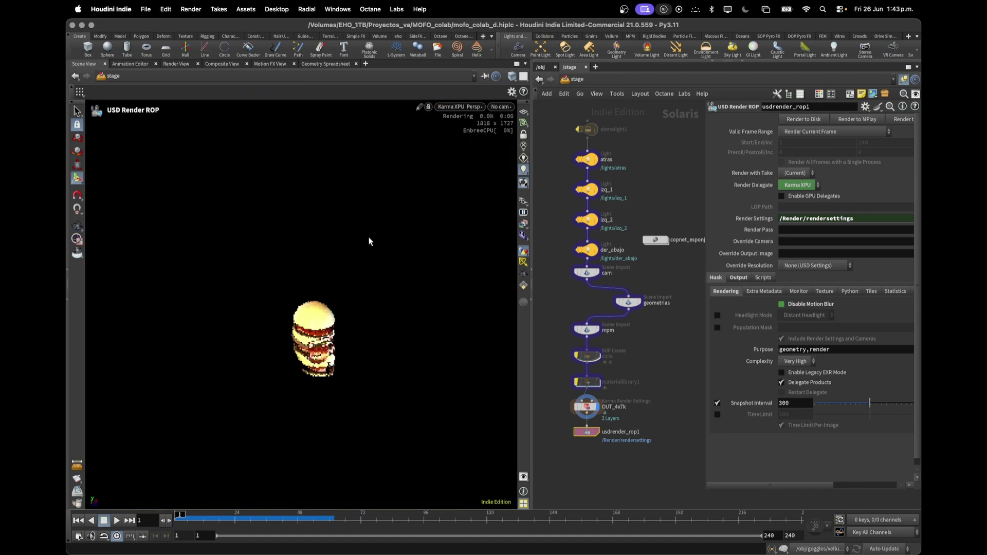
pyautogui.scroll(10, 324, 355)
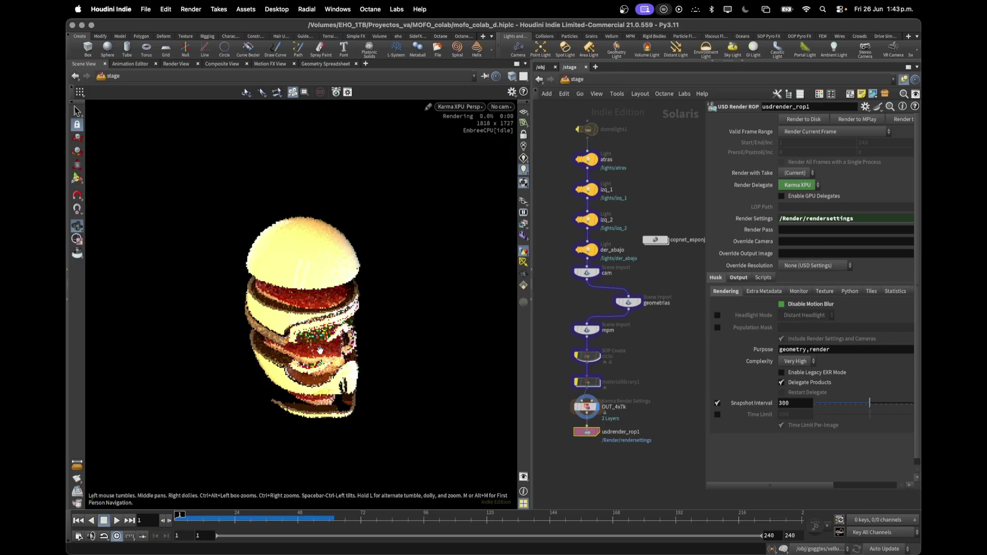
pyautogui.hotkey('space', '9')
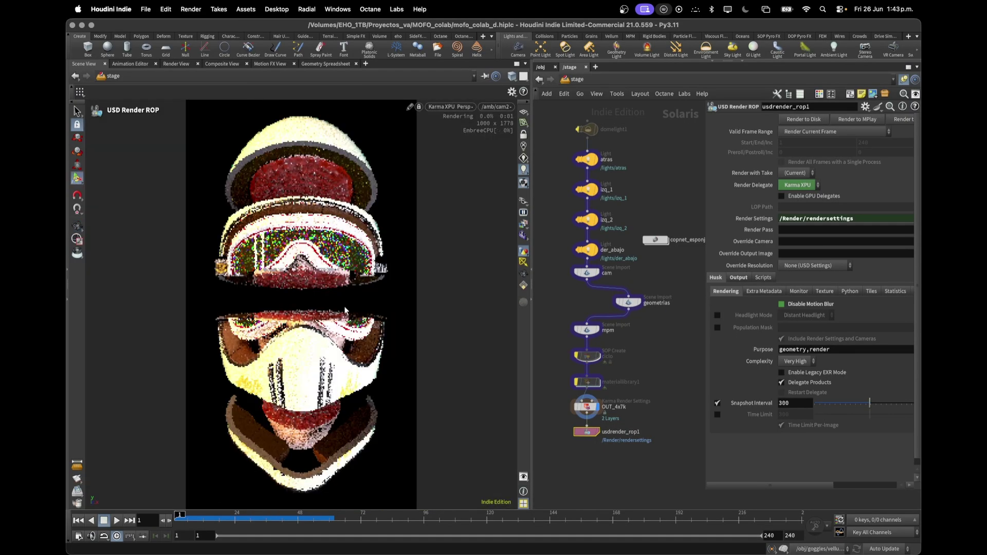